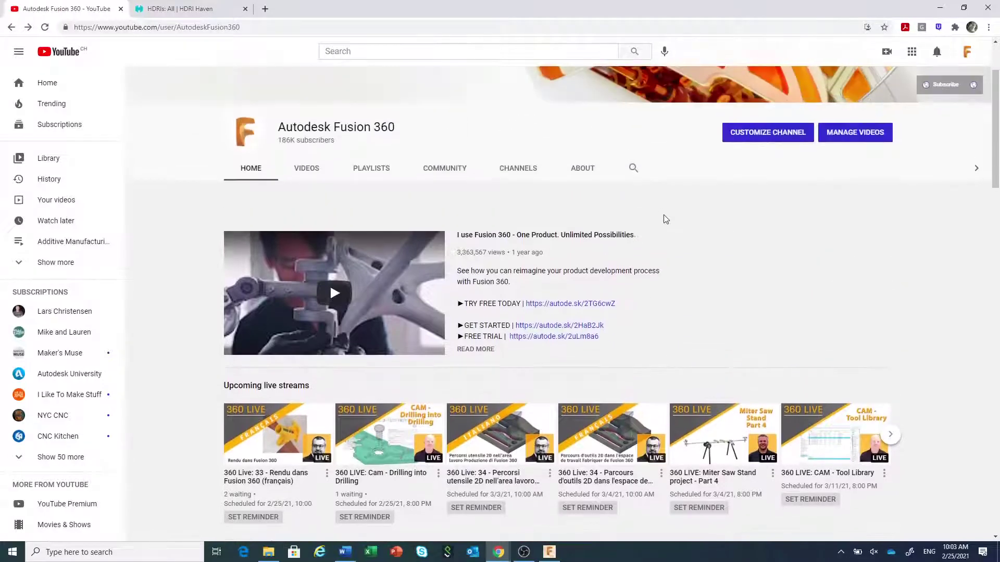
Step: Open the playlist "Contenu Fusion 360 en Français" from the YouTube channel page and look through its videos
{"action": "scroll", "coordinate": [666, 220], "scroll_direction": "down", "scroll_amount": 5}
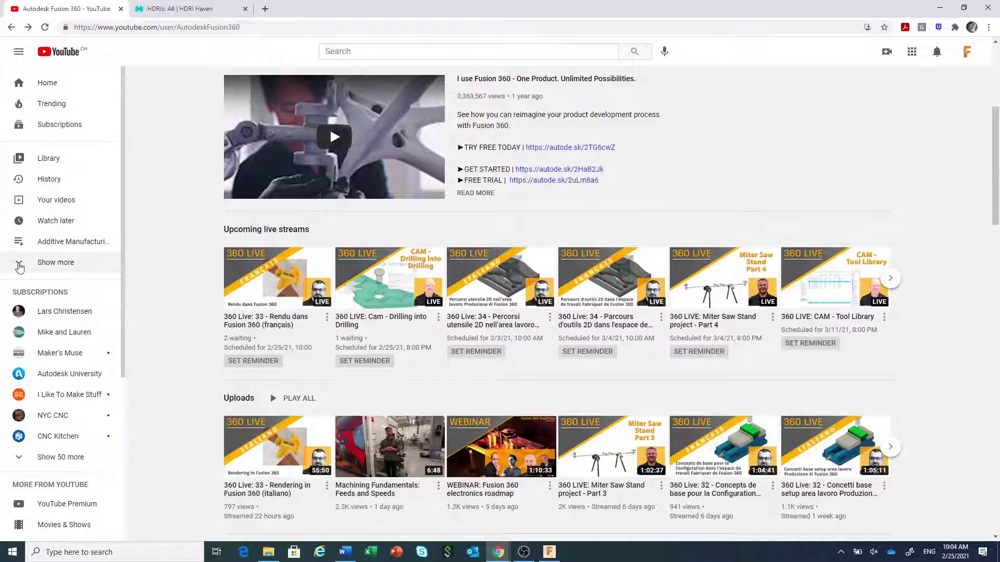
{"action": "left_click", "coordinate": [21, 265]}
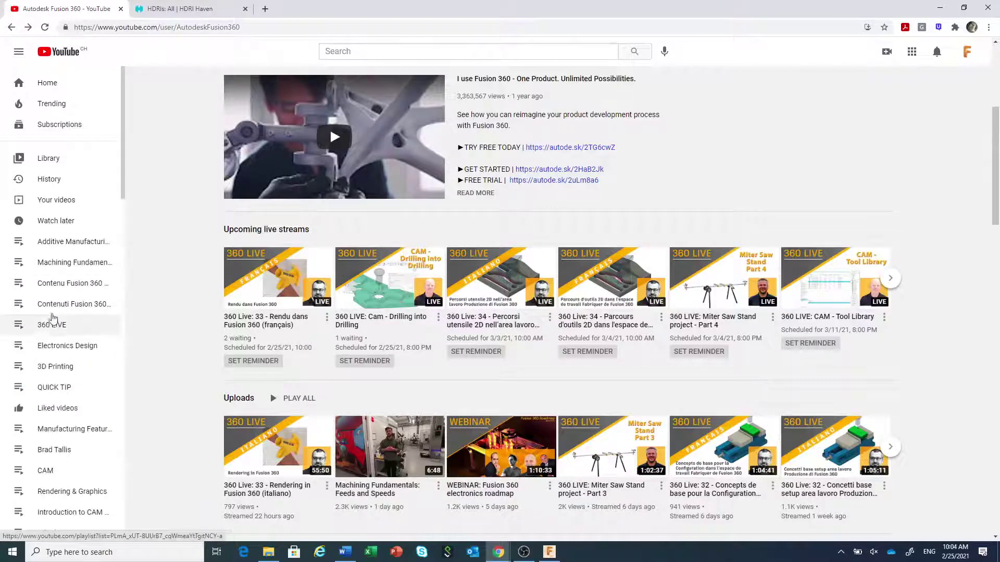
{"action": "left_click", "coordinate": [59, 285]}
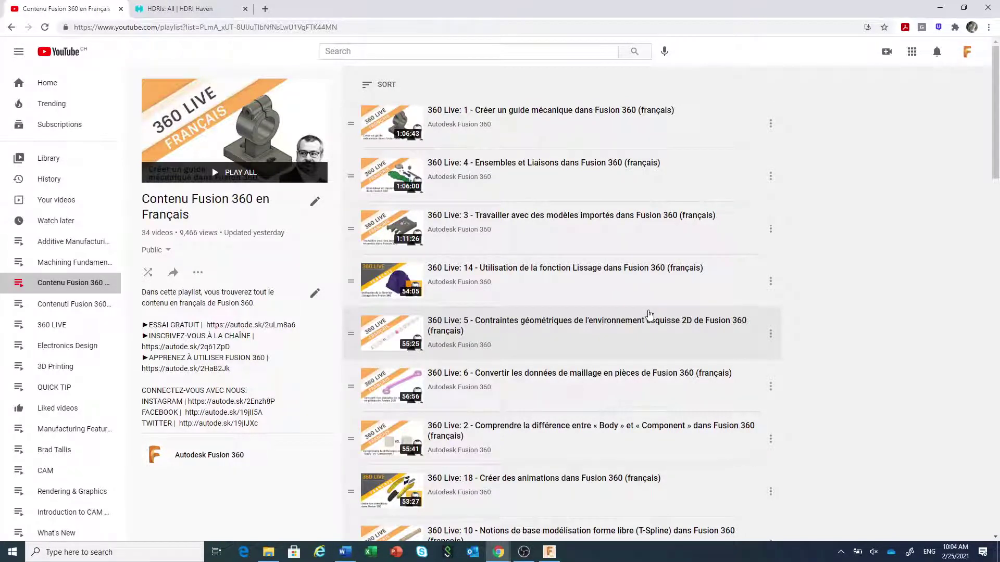
{"action": "scroll", "coordinate": [649, 314], "scroll_direction": "down", "scroll_amount": 3}
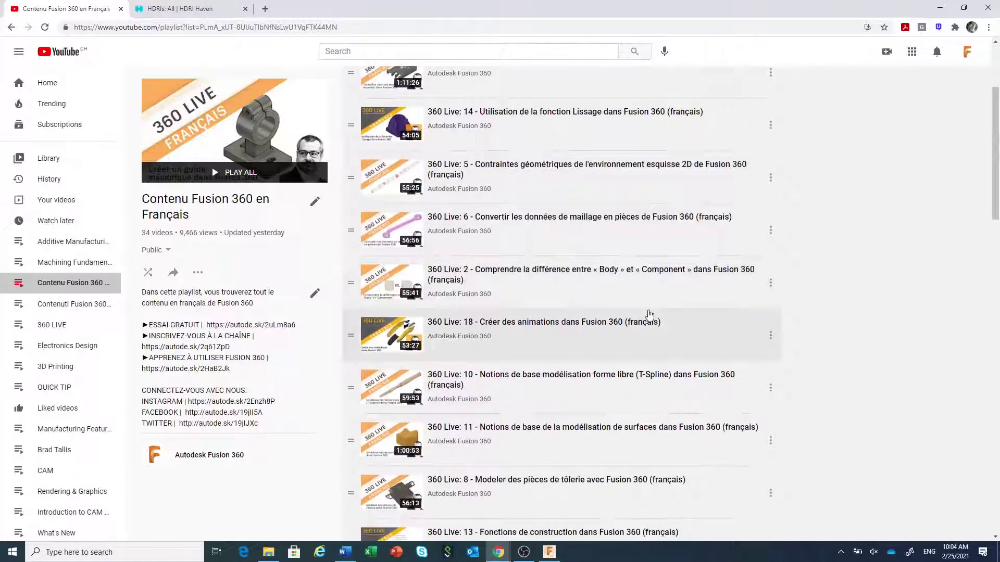
{"action": "scroll", "coordinate": [649, 314], "scroll_direction": "up", "scroll_amount": 3}
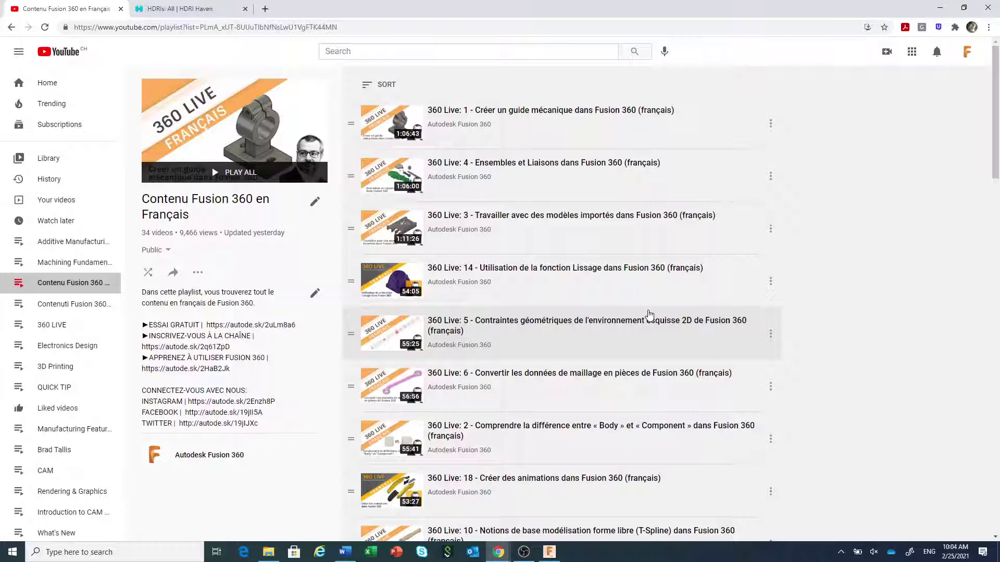
Step: Switch to Autodesk Fusion 360 and bring the Supporto design into the Rendu workspace with the render gallery collapsed
{"action": "left_click", "coordinate": [549, 552]}
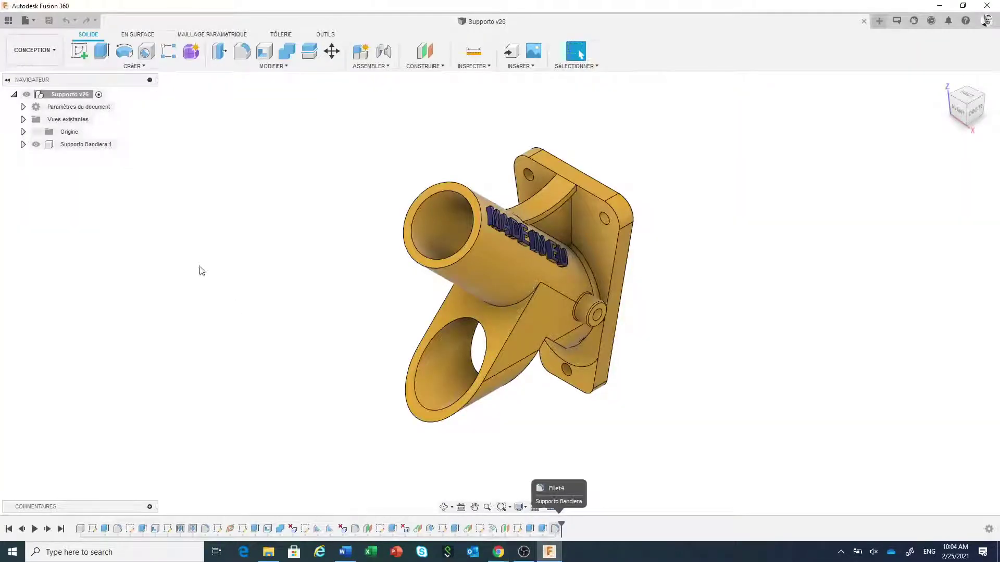
{"action": "left_click", "coordinate": [26, 52]}
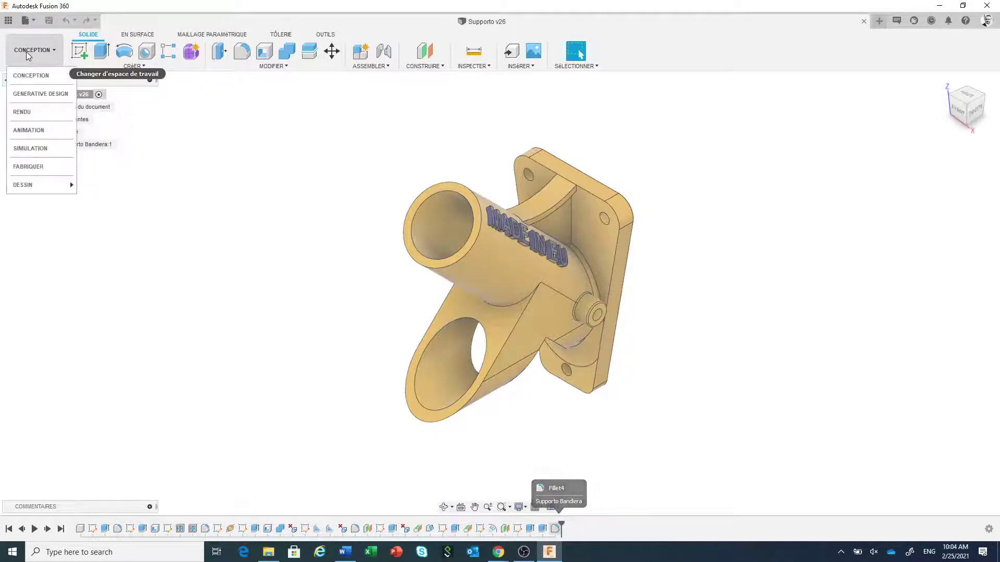
{"action": "left_click", "coordinate": [22, 112]}
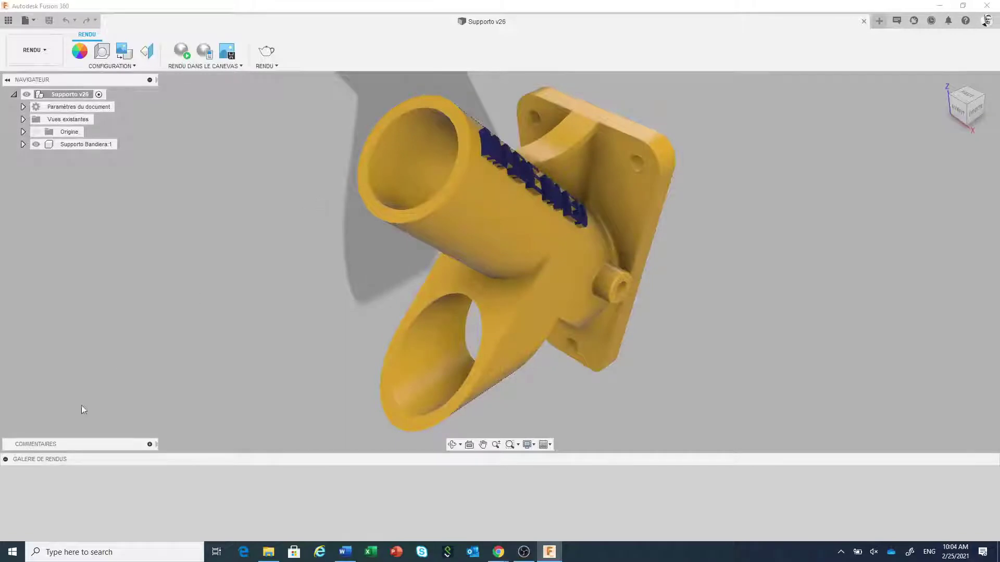
{"action": "left_click", "coordinate": [5, 459]}
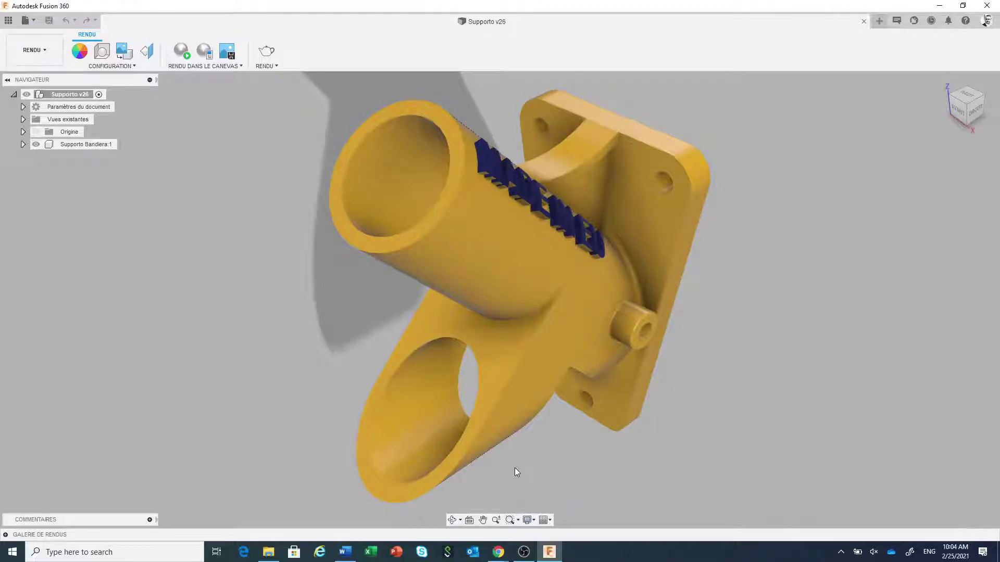
{"action": "scroll", "coordinate": [514, 440], "scroll_direction": "down", "scroll_amount": 2}
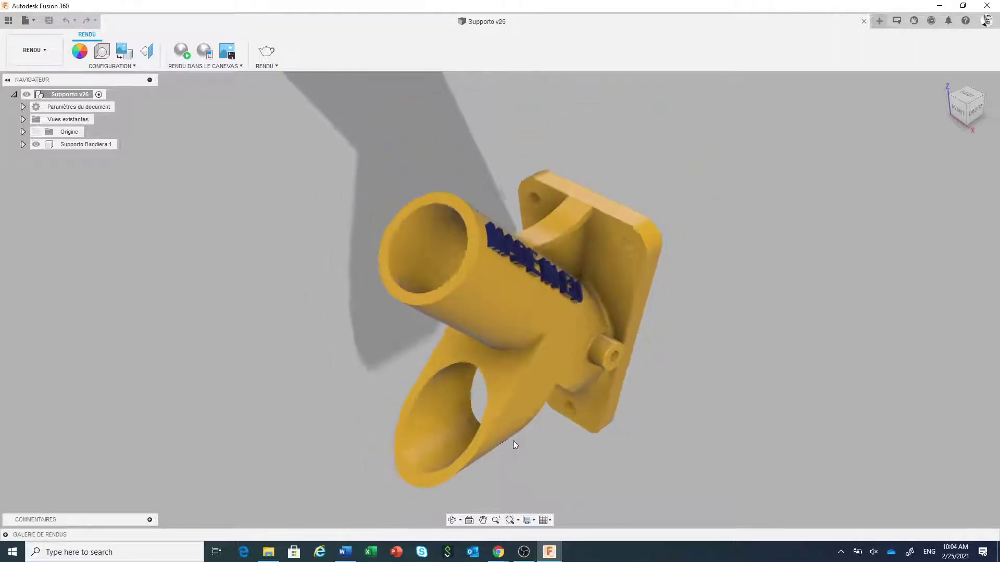
{"action": "scroll", "coordinate": [514, 441], "scroll_direction": "down", "scroll_amount": 3}
{"action": "scroll", "coordinate": [513, 442], "scroll_direction": "up", "scroll_amount": 3}
{"action": "scroll", "coordinate": [512, 445], "scroll_direction": "down", "scroll_amount": 1}
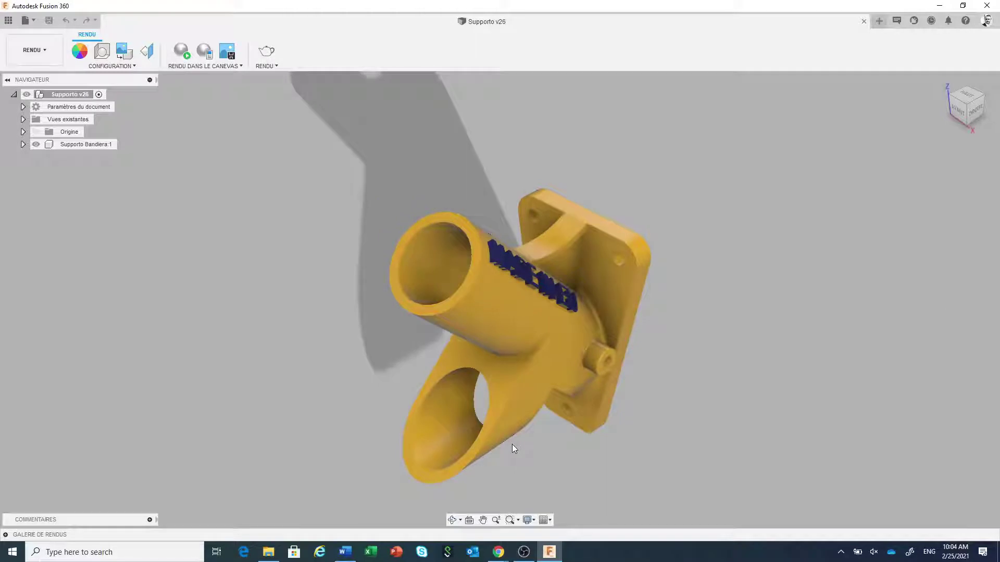
{"action": "scroll", "coordinate": [511, 440], "scroll_direction": "down", "scroll_amount": 2}
{"action": "scroll", "coordinate": [505, 419], "scroll_direction": "down", "scroll_amount": 2}
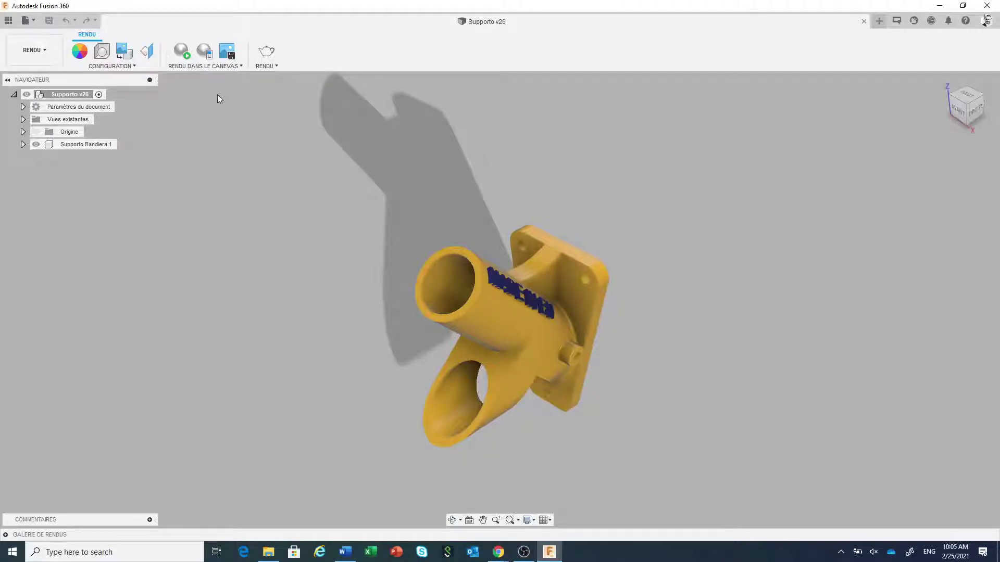
Step: Start the Appearance command, shift its dialog aside and window-select the MADE IN EU lettering on the tube
{"action": "left_click", "coordinate": [79, 51]}
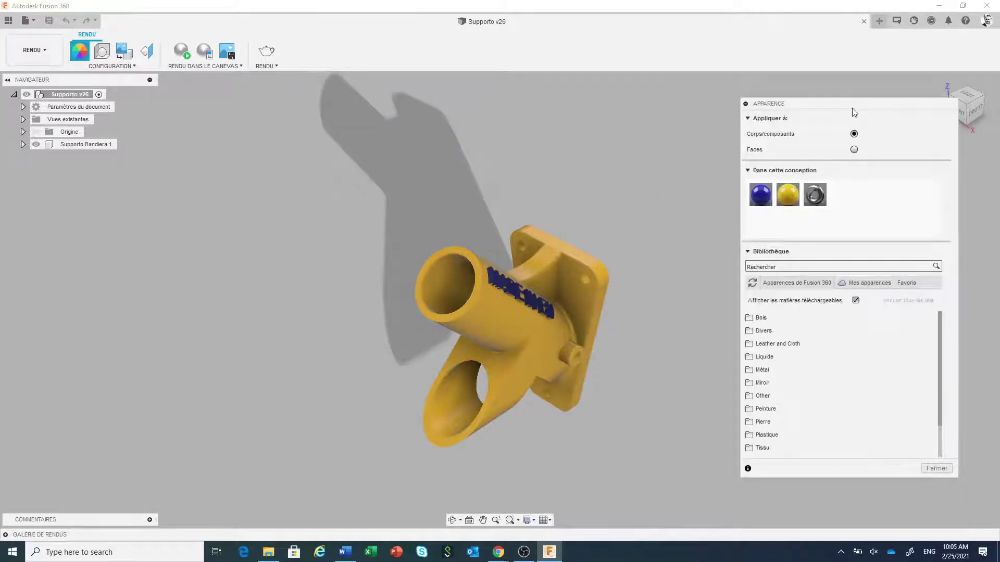
{"action": "left_click_drag", "start_coordinate": [849, 106], "coordinate": [769, 121]}
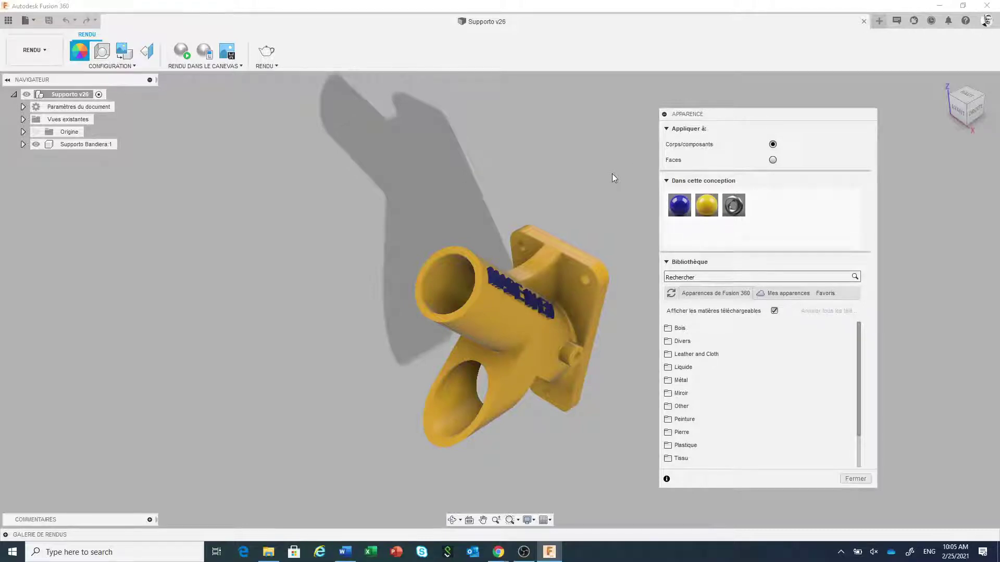
{"action": "scroll", "coordinate": [592, 173], "scroll_direction": "down", "scroll_amount": 2}
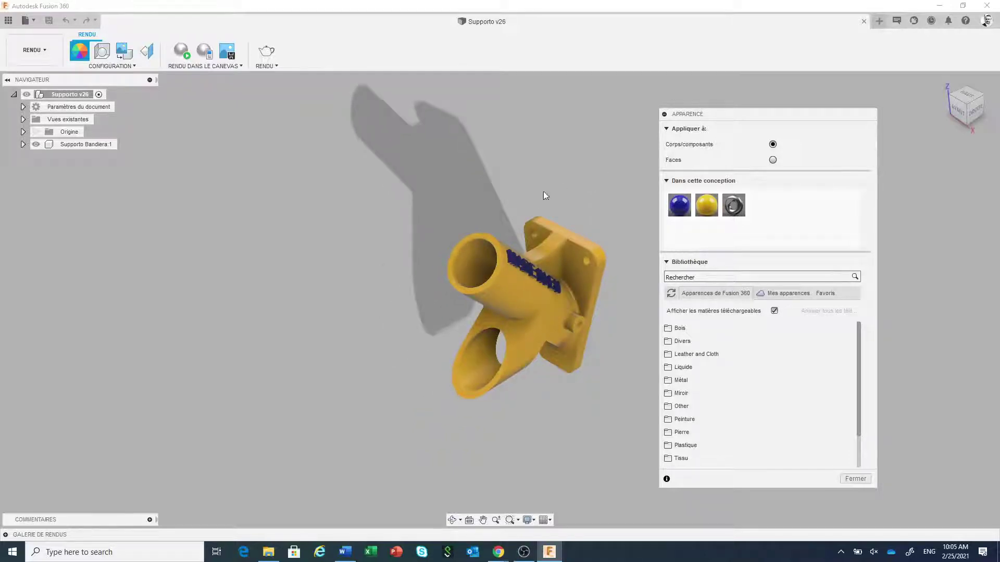
{"action": "middle_click_drag", "start_coordinate": [573, 192], "coordinate": [536, 202], "text": "shift"}
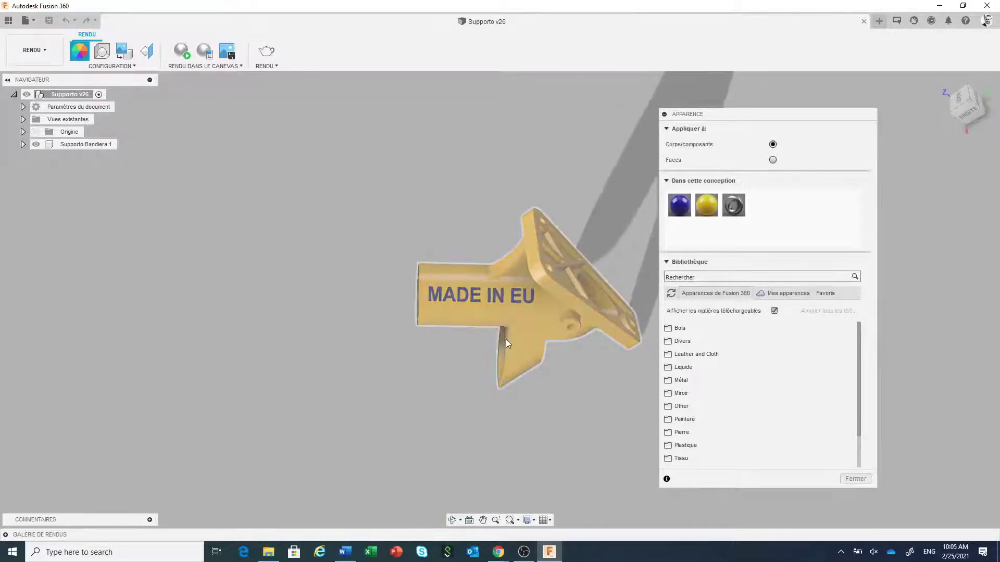
{"action": "scroll", "coordinate": [471, 330], "scroll_direction": "up", "scroll_amount": 3}
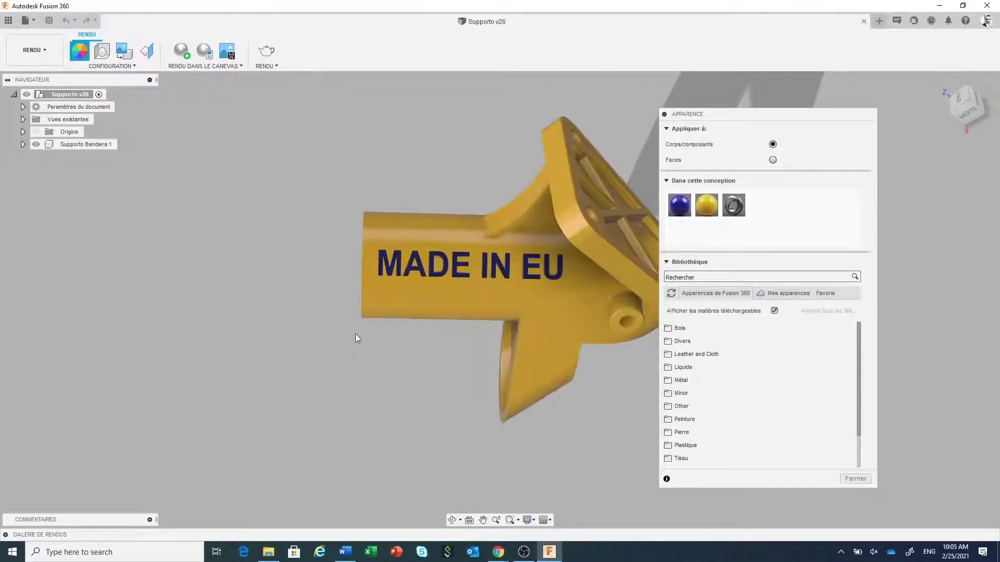
{"action": "scroll", "coordinate": [343, 277], "scroll_direction": "up", "scroll_amount": 1}
{"action": "middle_click_drag", "start_coordinate": [343, 277], "coordinate": [255, 298]}
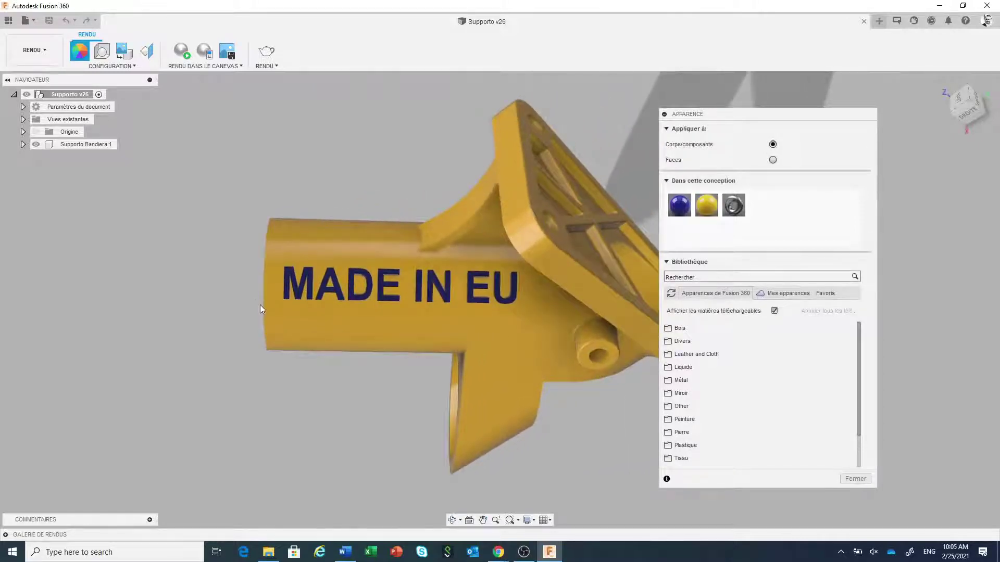
{"action": "scroll", "coordinate": [252, 295], "scroll_direction": "up", "scroll_amount": 2}
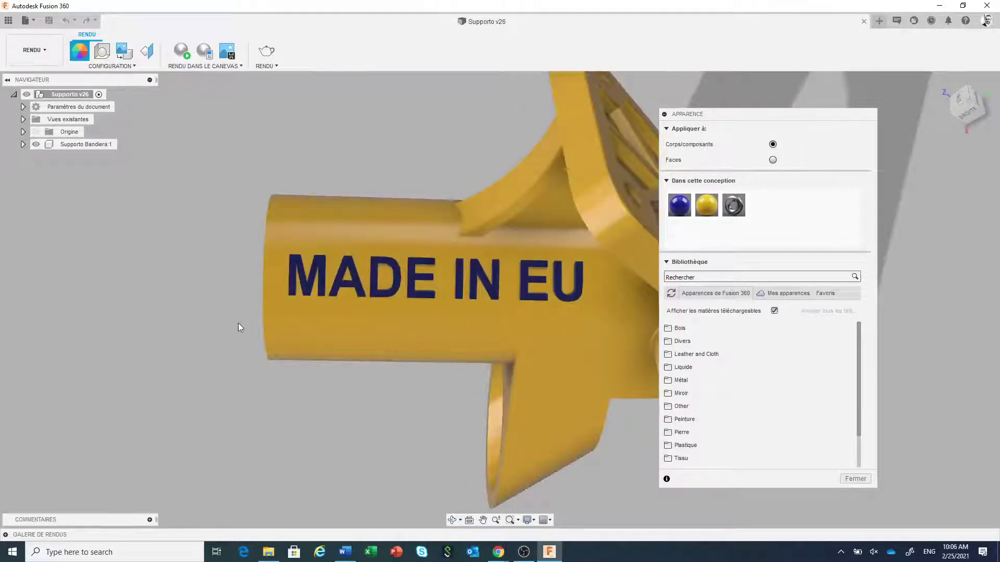
{"action": "left_click_drag", "start_coordinate": [241, 322], "coordinate": [589, 248]}
{"action": "scroll", "coordinate": [348, 292], "scroll_direction": "up", "scroll_amount": 2}
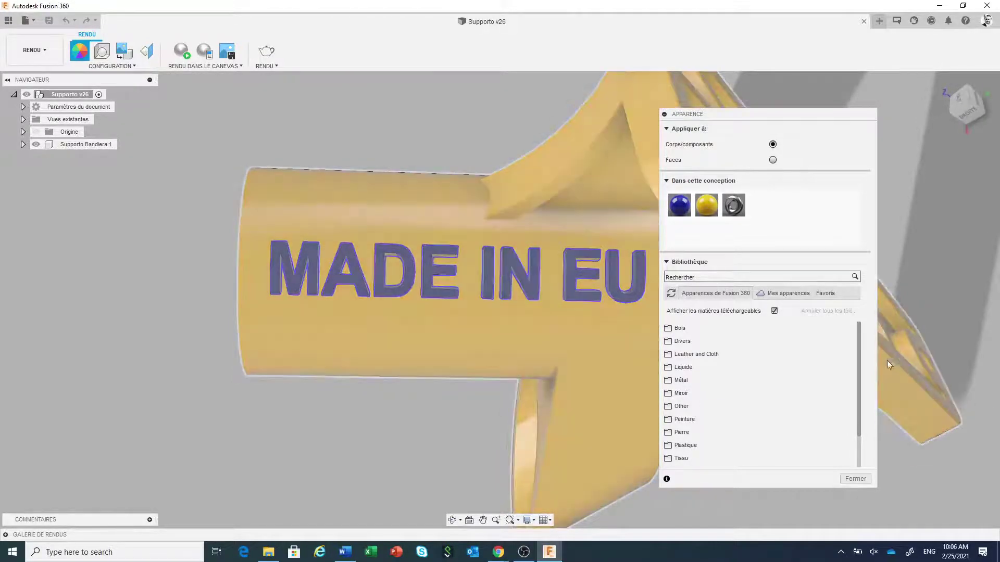
Step: Apply the paint appearance "Peinture - Paillettes métalliques (bleu)" to the faces of the MADE IN EU lettering
{"action": "left_click_drag", "start_coordinate": [858, 363], "coordinate": [863, 400]}
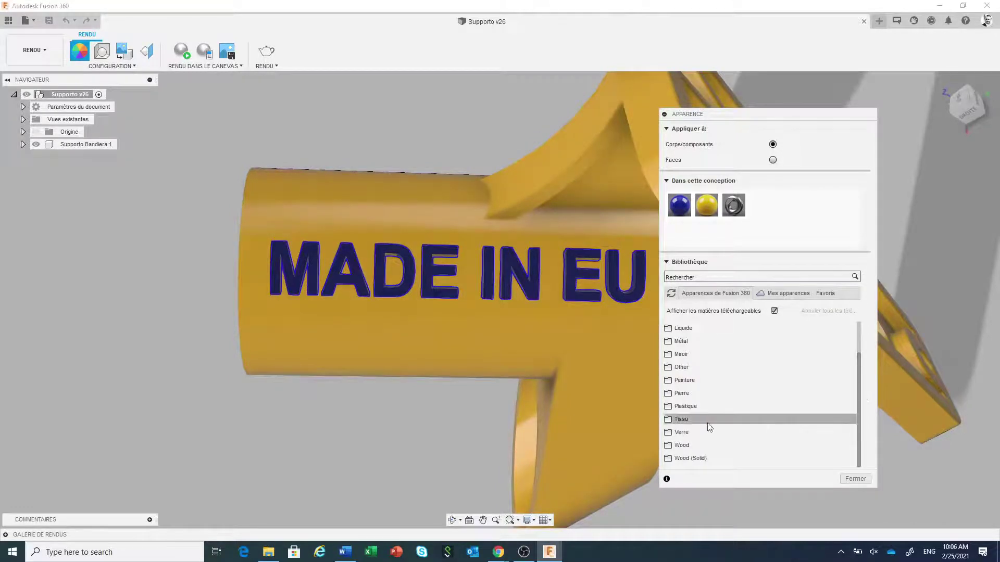
{"action": "left_click", "coordinate": [670, 381]}
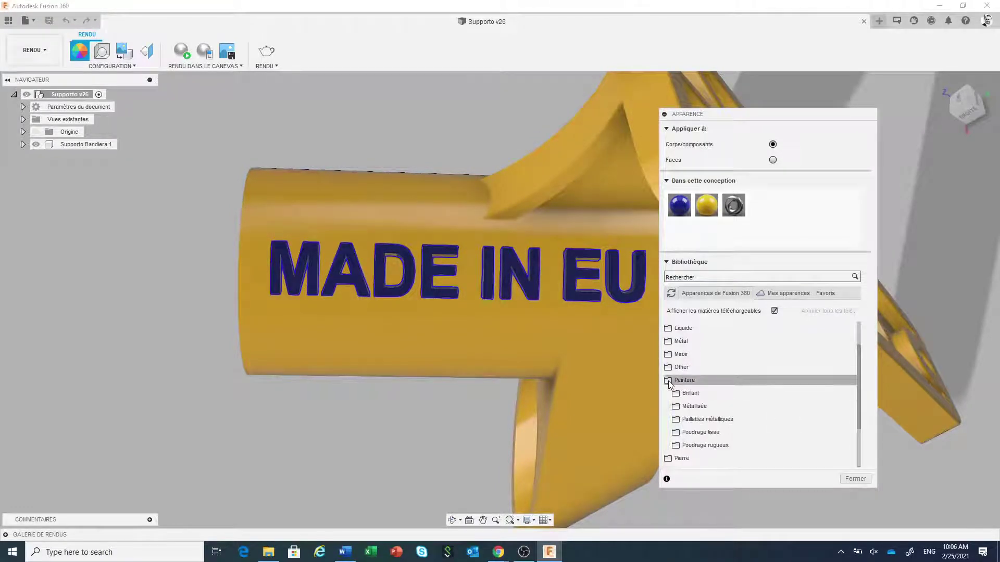
{"action": "left_click", "coordinate": [715, 424]}
{"action": "scroll", "coordinate": [770, 425], "scroll_direction": "down", "scroll_amount": 1}
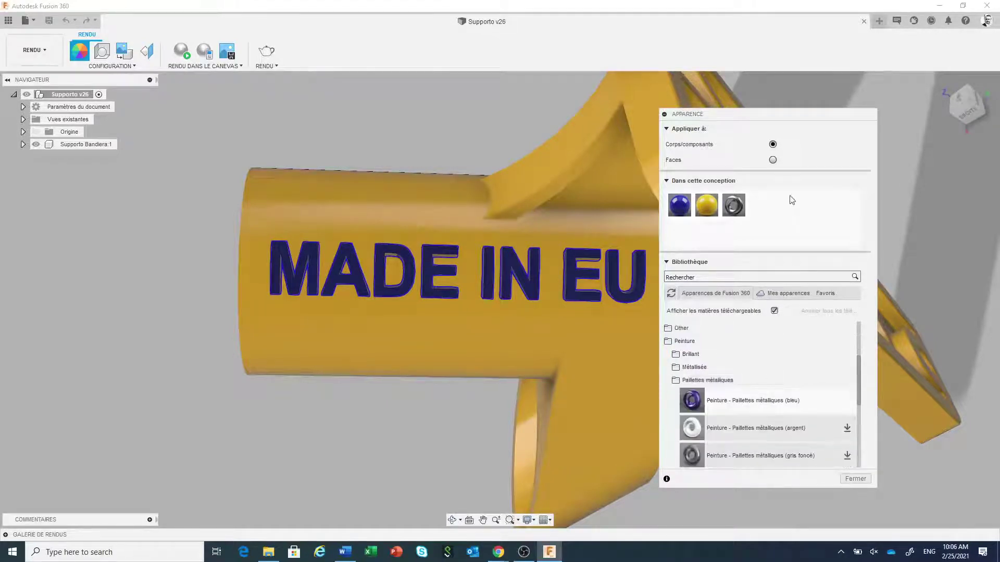
{"action": "left_click", "coordinate": [773, 160]}
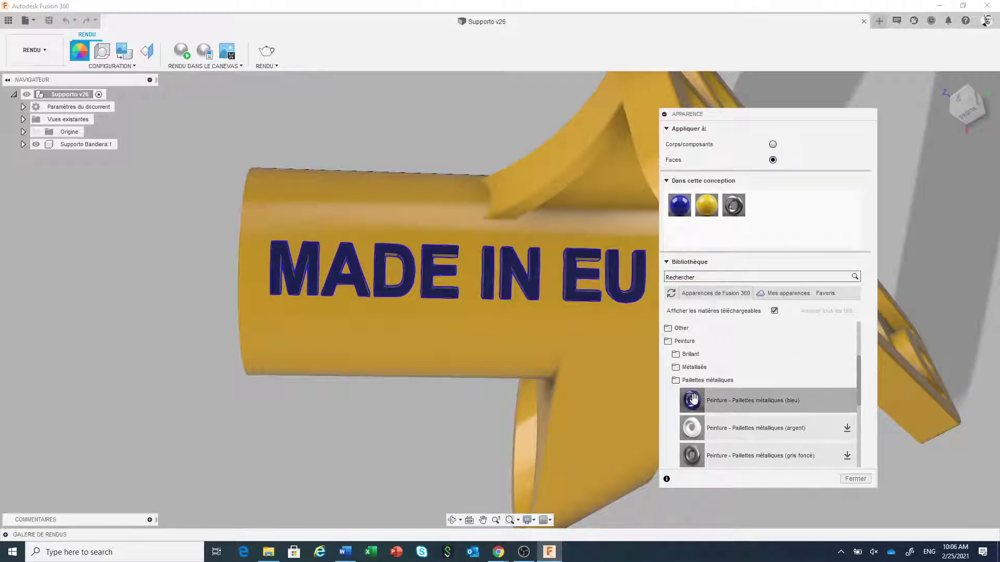
{"action": "left_click_drag", "start_coordinate": [694, 399], "coordinate": [649, 342]}
{"action": "left_click_drag", "start_coordinate": [633, 296], "coordinate": [632, 298]}
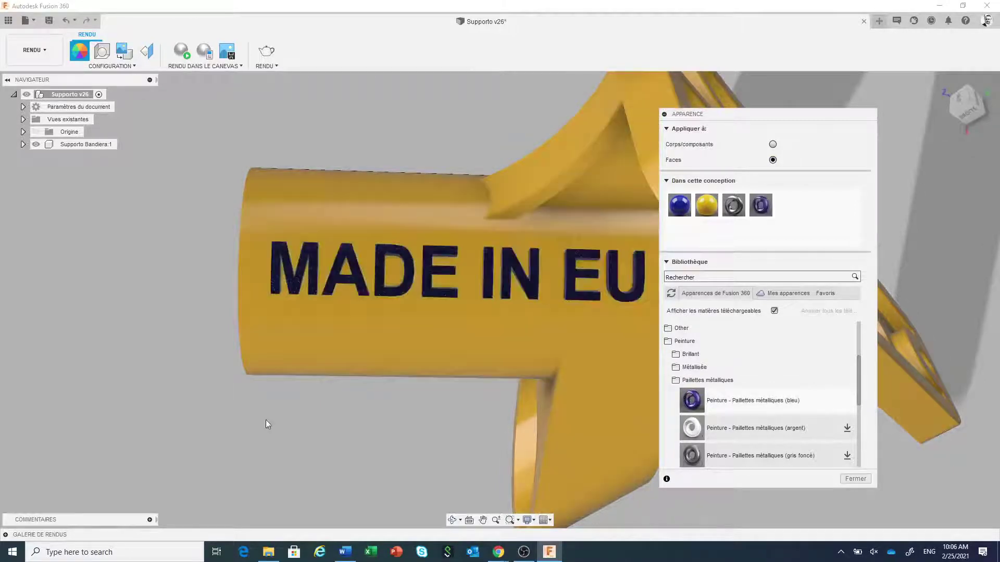
{"action": "left_click", "coordinate": [852, 480]}
{"action": "scroll", "coordinate": [355, 295], "scroll_direction": "up", "scroll_amount": 2}
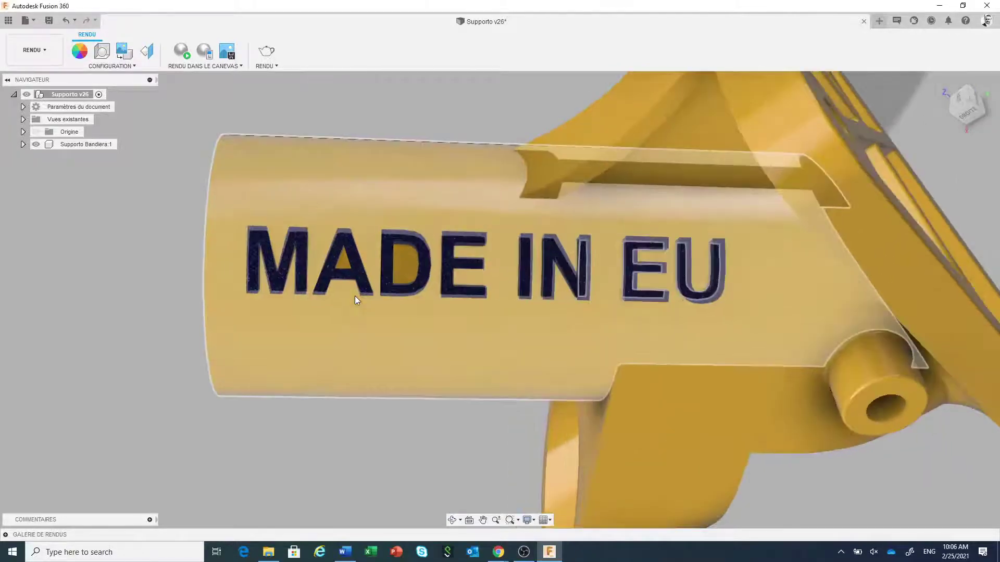
{"action": "scroll", "coordinate": [434, 408], "scroll_direction": "down", "scroll_amount": 3}
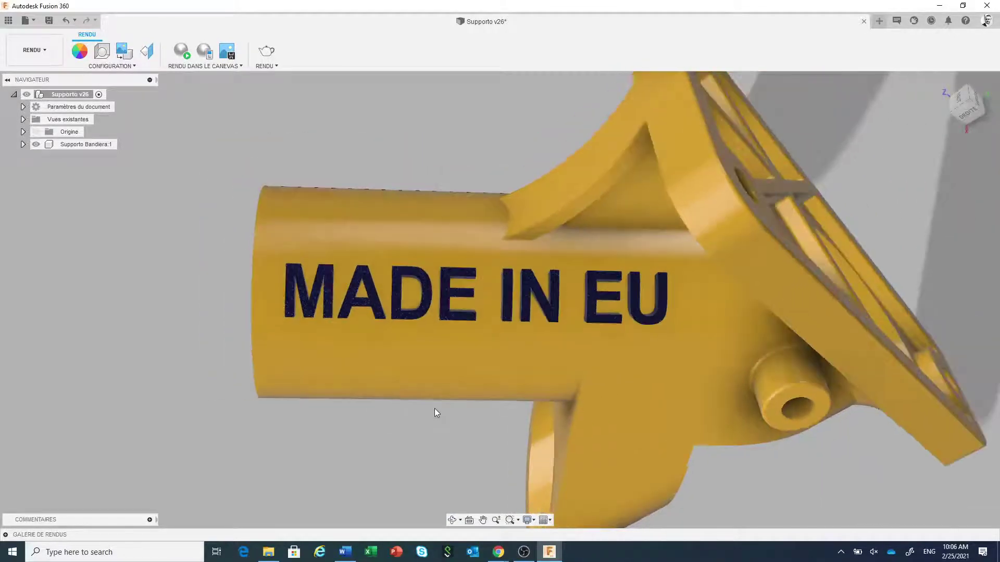
{"action": "scroll", "coordinate": [434, 413], "scroll_direction": "down", "scroll_amount": 1}
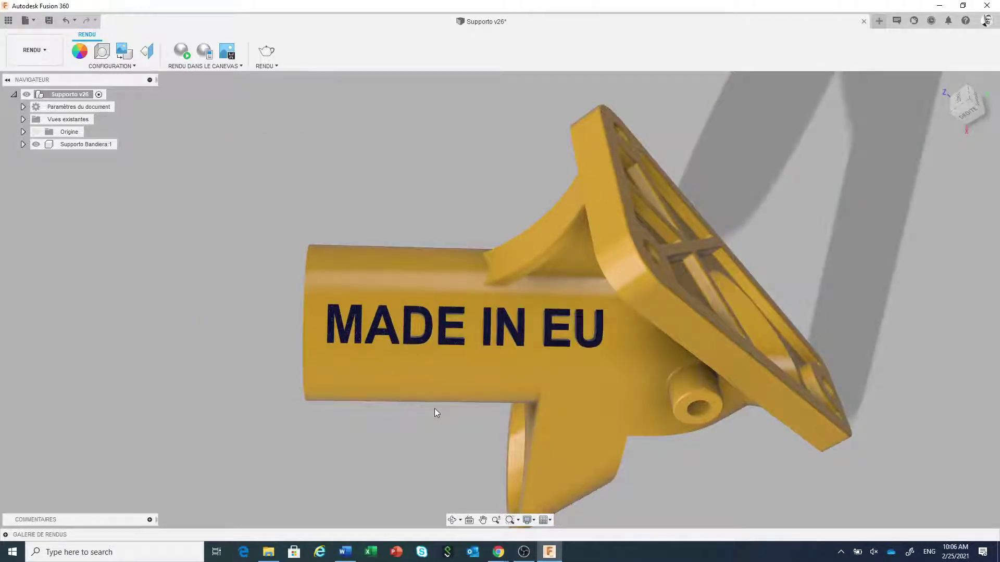
Step: Open the scene settings and set the environment brightness to 5000 lx
{"action": "left_click", "coordinate": [944, 81]}
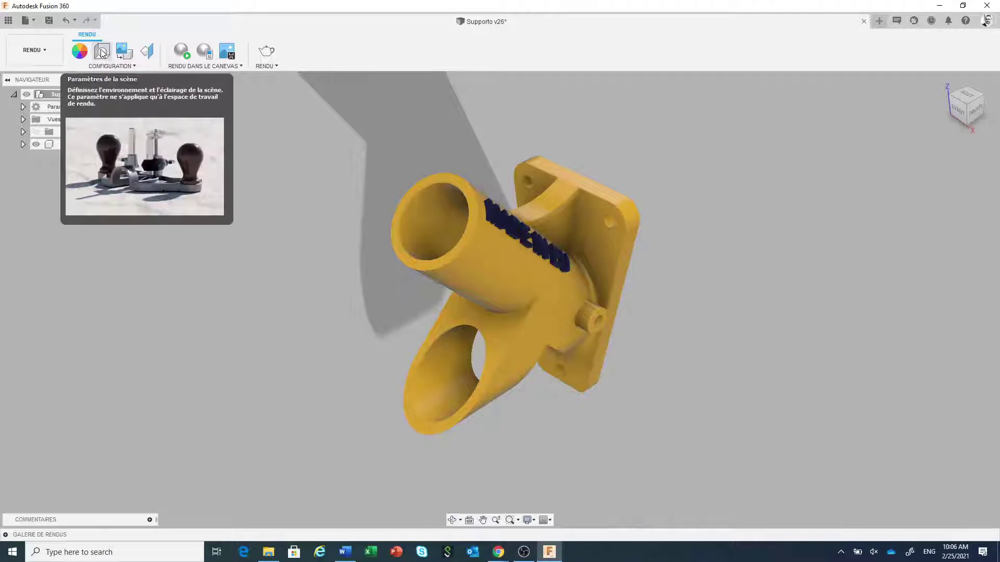
{"action": "left_click", "coordinate": [102, 52]}
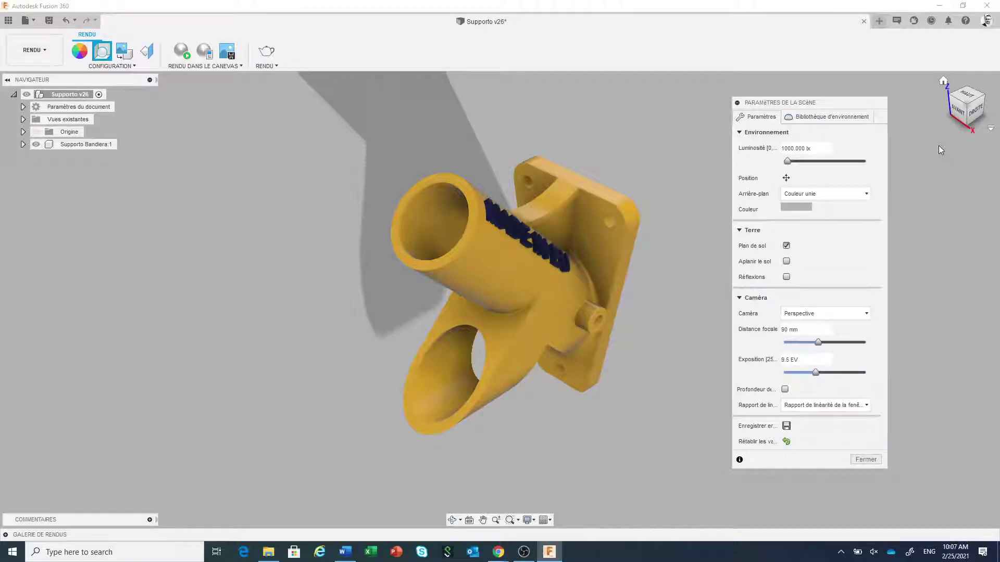
{"action": "left_click", "coordinate": [786, 149]}
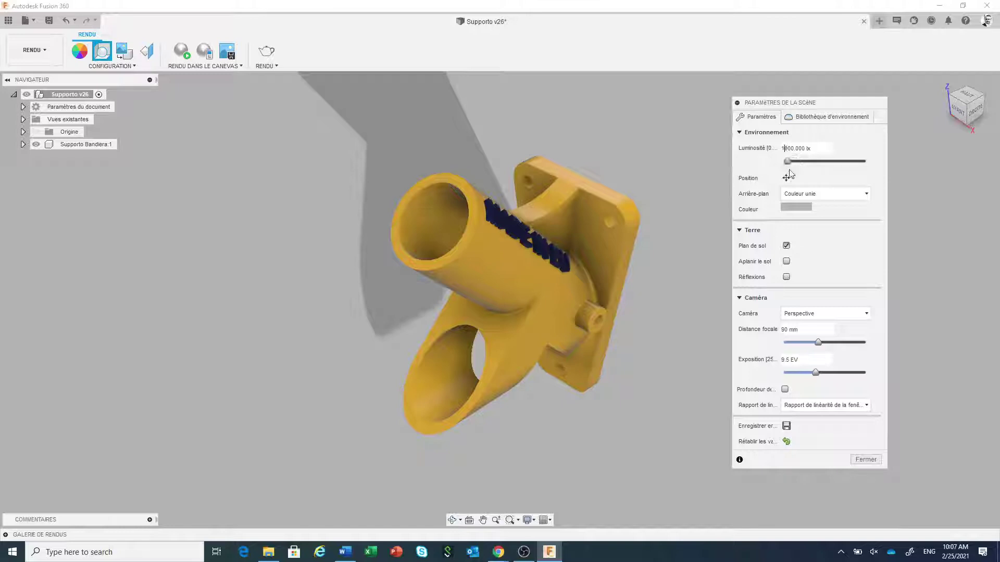
{"action": "key", "text": "BackSpace"}
{"action": "type", "text": "5"}
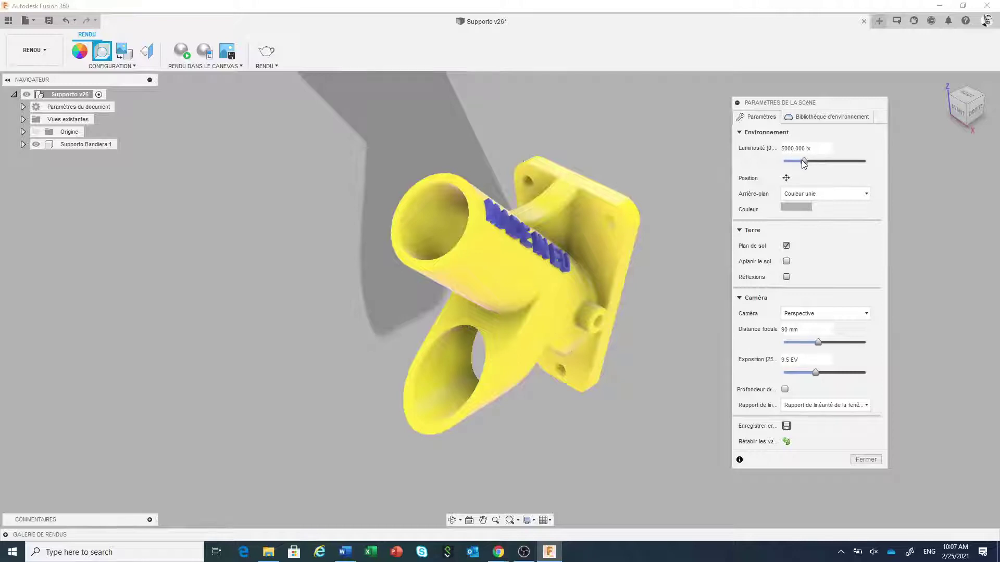
Step: Reduce the scene's environment brightness to about 1519 lx
{"action": "left_click_drag", "start_coordinate": [802, 163], "coordinate": [791, 165]}
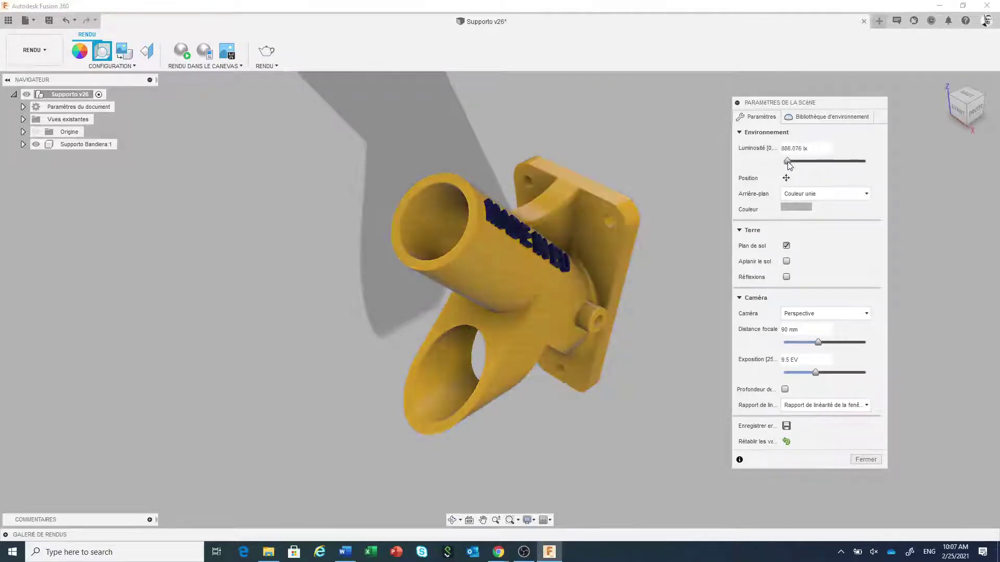
{"action": "left_click_drag", "start_coordinate": [790, 164], "coordinate": [790, 164]}
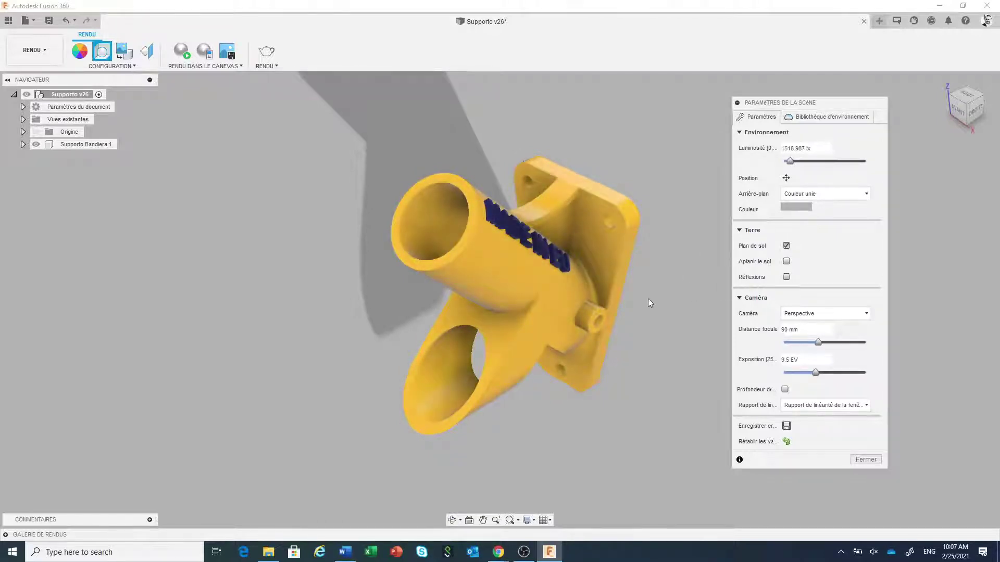
{"action": "scroll", "coordinate": [655, 295], "scroll_direction": "down", "scroll_amount": 3}
{"action": "scroll", "coordinate": [657, 293], "scroll_direction": "down", "scroll_amount": 2}
{"action": "middle_click_drag", "start_coordinate": [662, 292], "coordinate": [618, 290]}
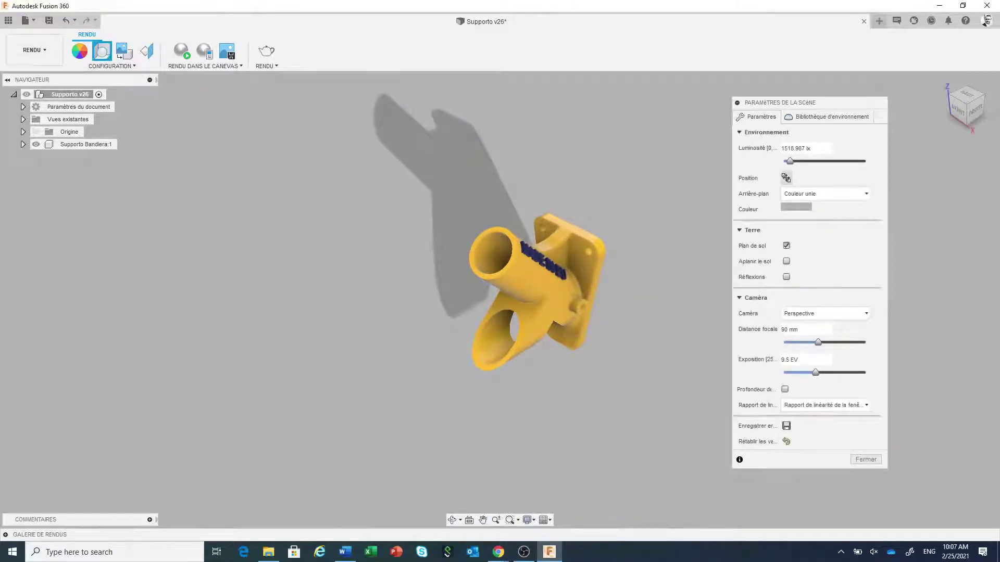
Step: Try shifting the scene environment by about -25 mm and rotating it about 18.8 degrees, and reset its position
{"action": "left_click", "coordinate": [786, 178]}
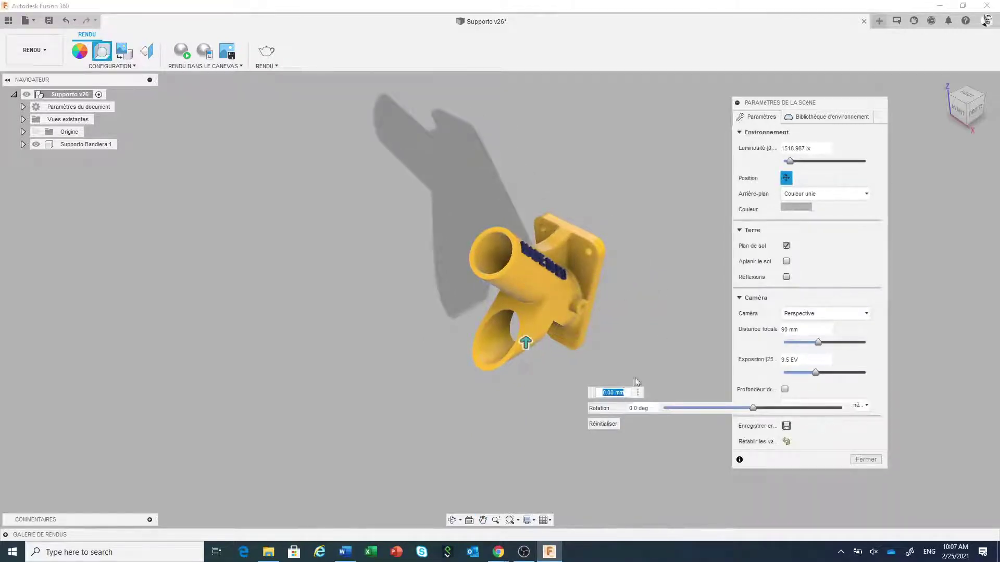
{"action": "left_click_drag", "start_coordinate": [526, 342], "coordinate": [548, 373]}
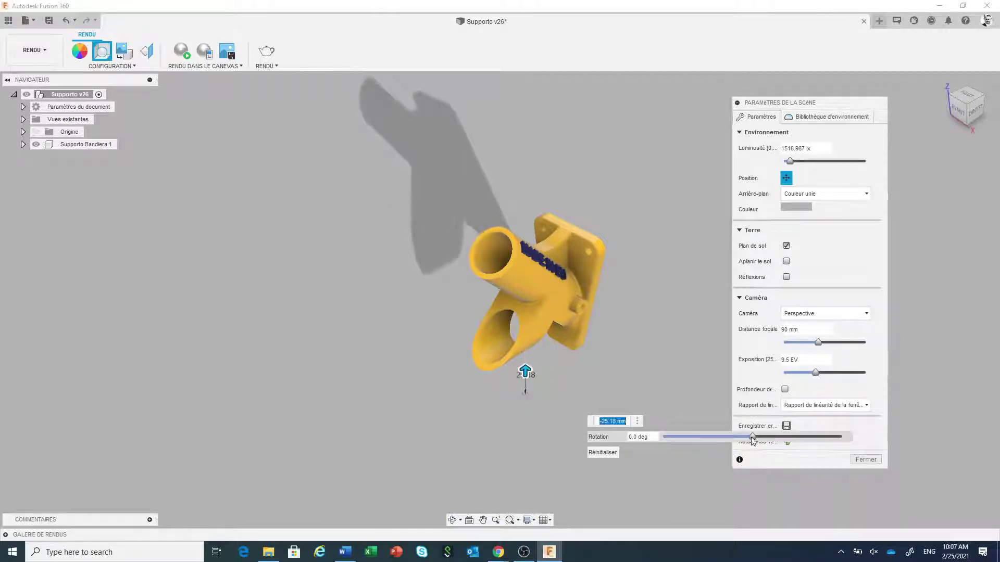
{"action": "mouse_move", "coordinate": [752, 436]}
{"action": "left_mouse_down"}
{"action": "mouse_move", "coordinate": [804, 437]}
{"action": "mouse_move", "coordinate": [736, 430]}
{"action": "mouse_move", "coordinate": [761, 437]}
{"action": "left_mouse_up"}
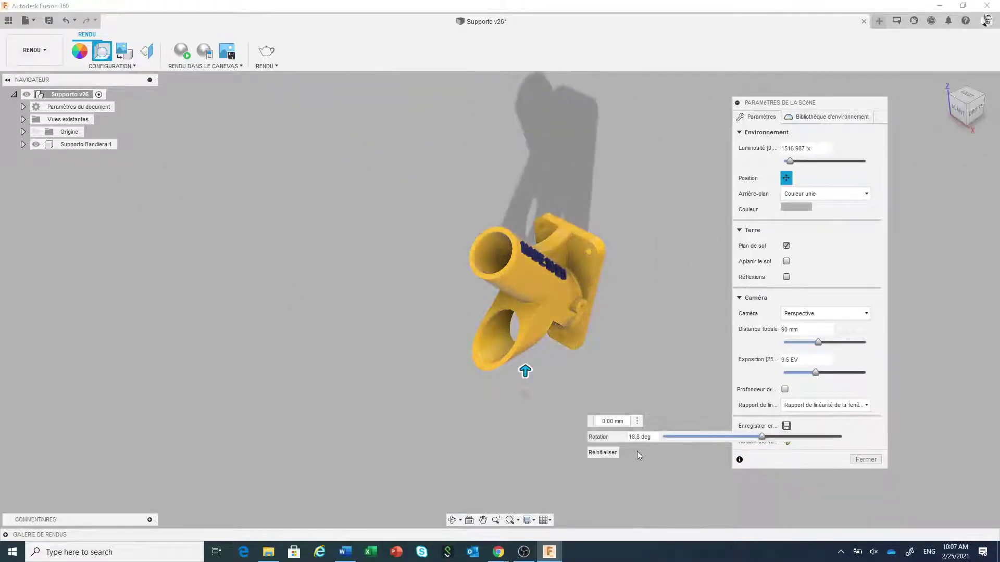
{"action": "left_click", "coordinate": [602, 452]}
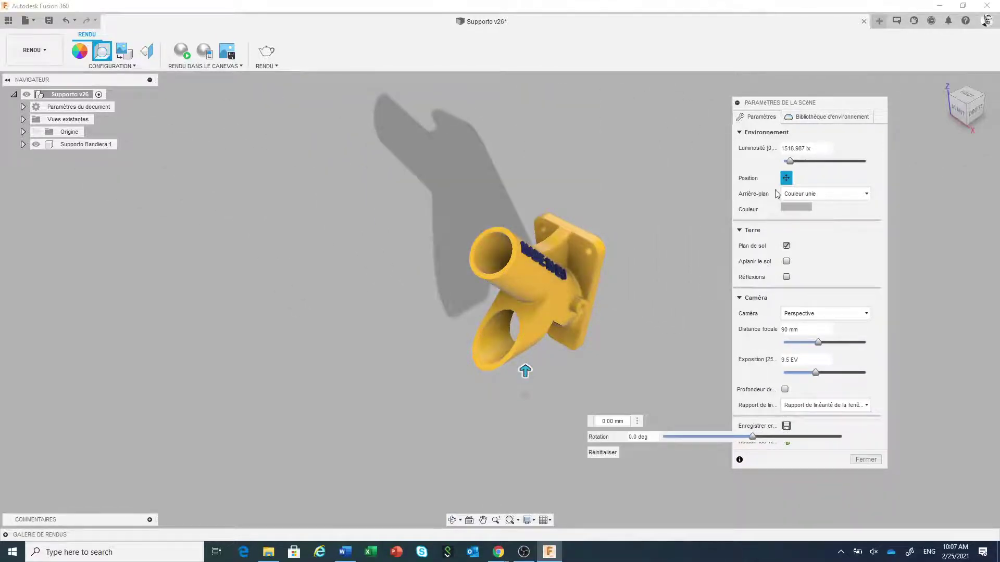
{"action": "left_click", "coordinate": [786, 178]}
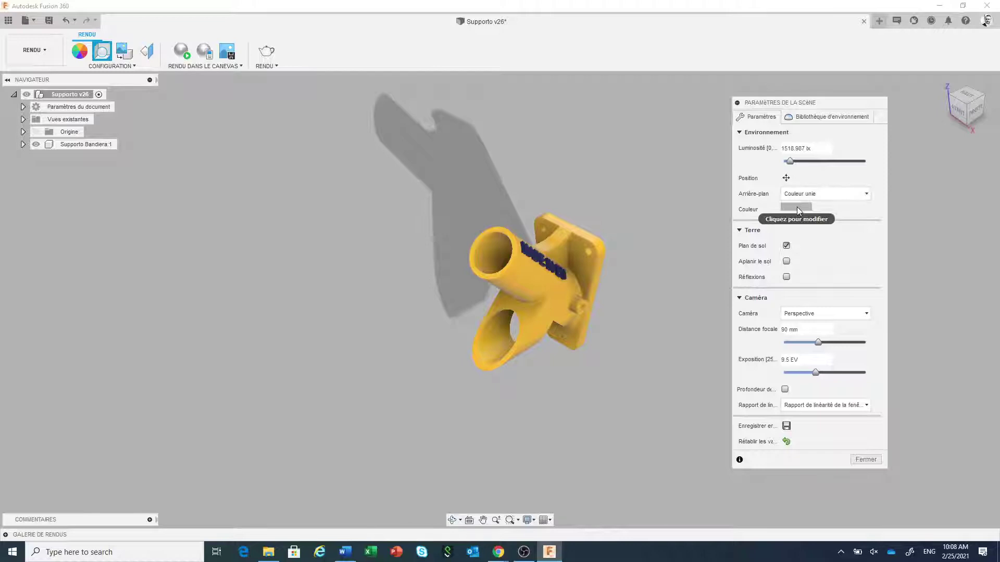
Step: Try dark red (RGB 125, 64, 64) and green (RGB 67, 125, 64) as the scene's solid background colour
{"action": "left_click", "coordinate": [797, 207]}
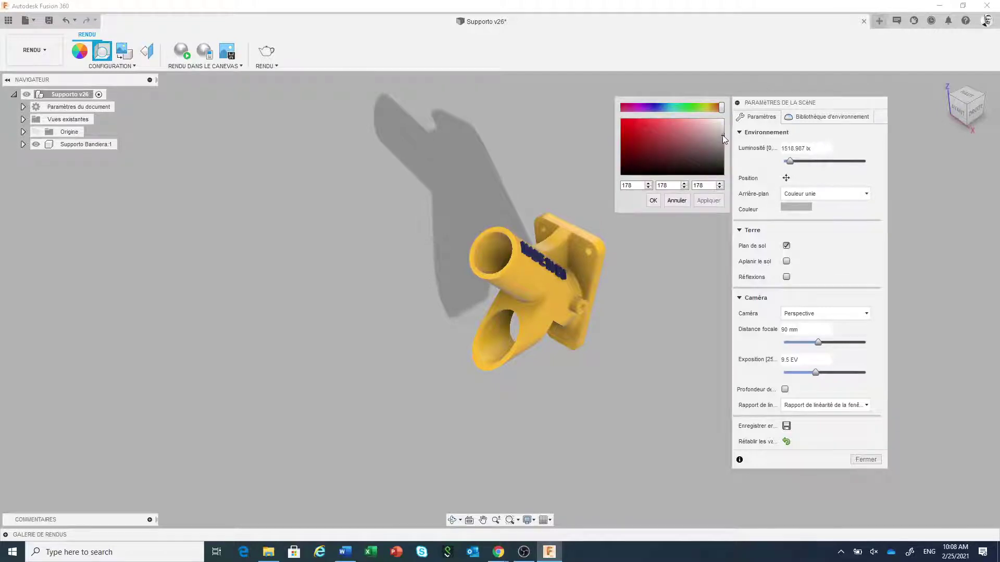
{"action": "left_click_drag", "start_coordinate": [721, 136], "coordinate": [676, 147]}
{"action": "left_click", "coordinate": [703, 200]}
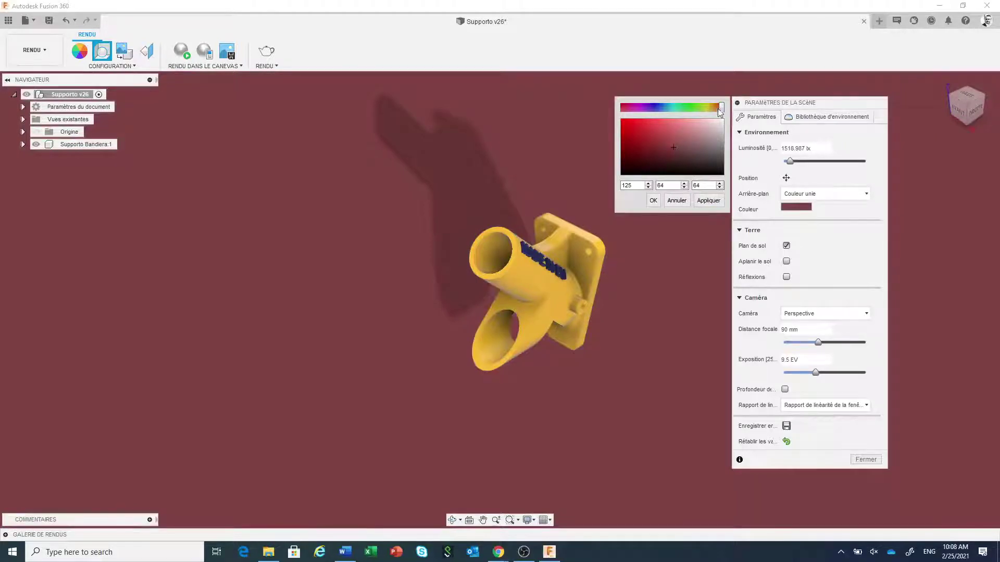
{"action": "left_click", "coordinate": [715, 109]}
{"action": "left_click_drag", "start_coordinate": [716, 108], "coordinate": [689, 107]}
{"action": "left_click", "coordinate": [708, 201]}
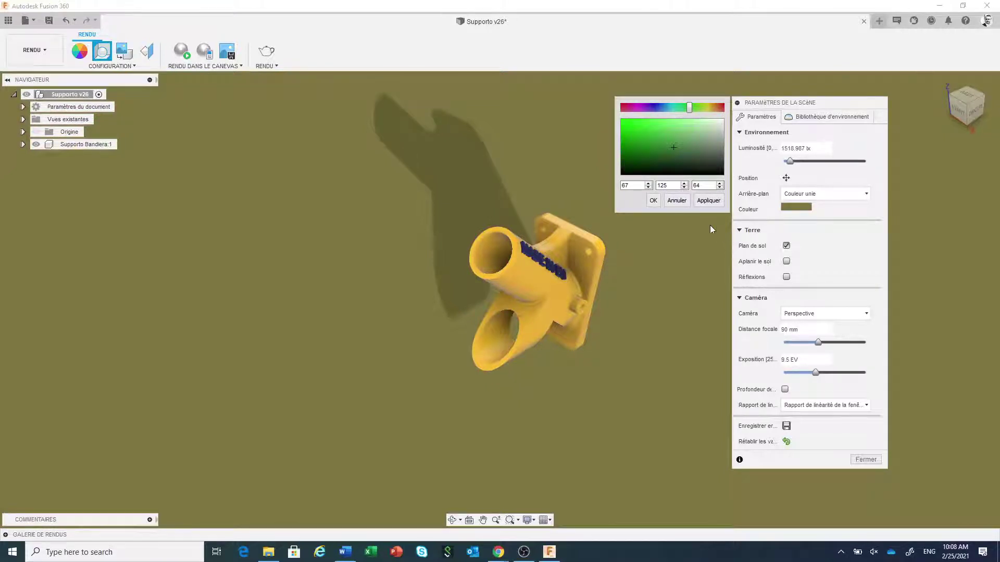
{"action": "left_click", "coordinate": [708, 200]}
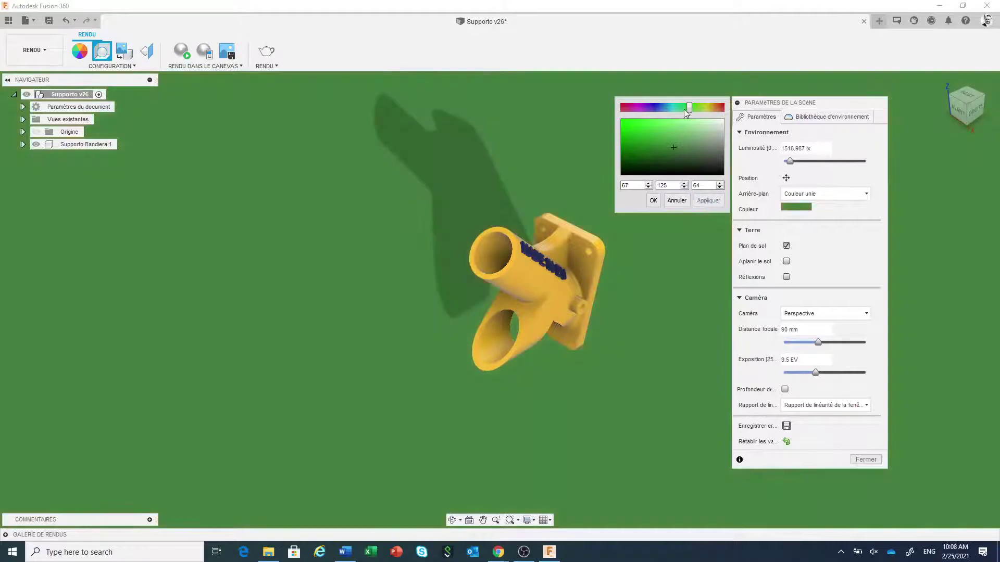
Step: Try purple (RGB 116, 64, 125) as the scene's solid background colour
{"action": "left_click_drag", "start_coordinate": [689, 108], "coordinate": [643, 108]}
{"action": "left_click", "coordinate": [706, 202]}
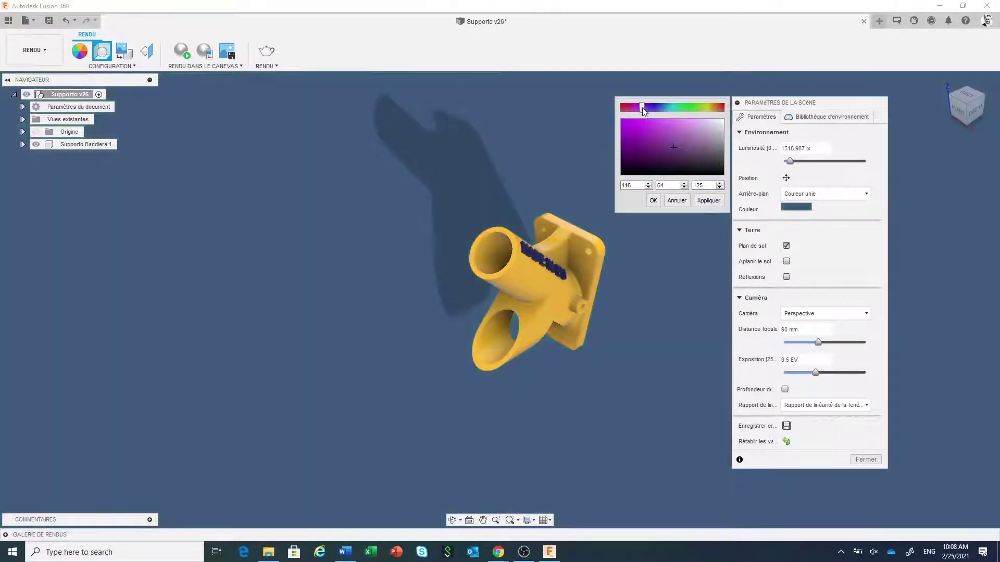
{"action": "left_click", "coordinate": [708, 201]}
Step: Set the scene's solid background colour to light grey, RGB 217, 216, 217
{"action": "left_click_drag", "start_coordinate": [673, 146], "coordinate": [723, 127]}
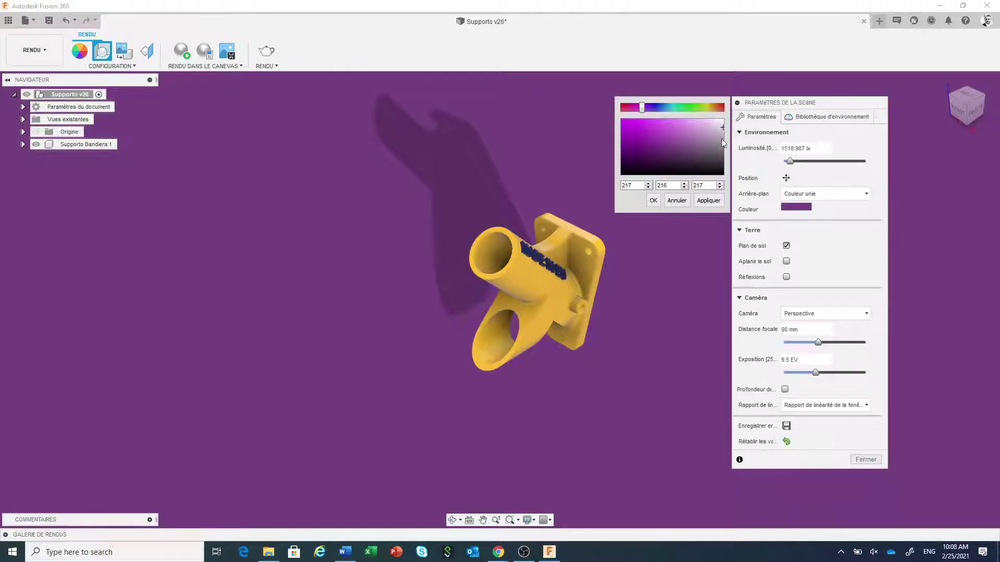
{"action": "left_click", "coordinate": [713, 204]}
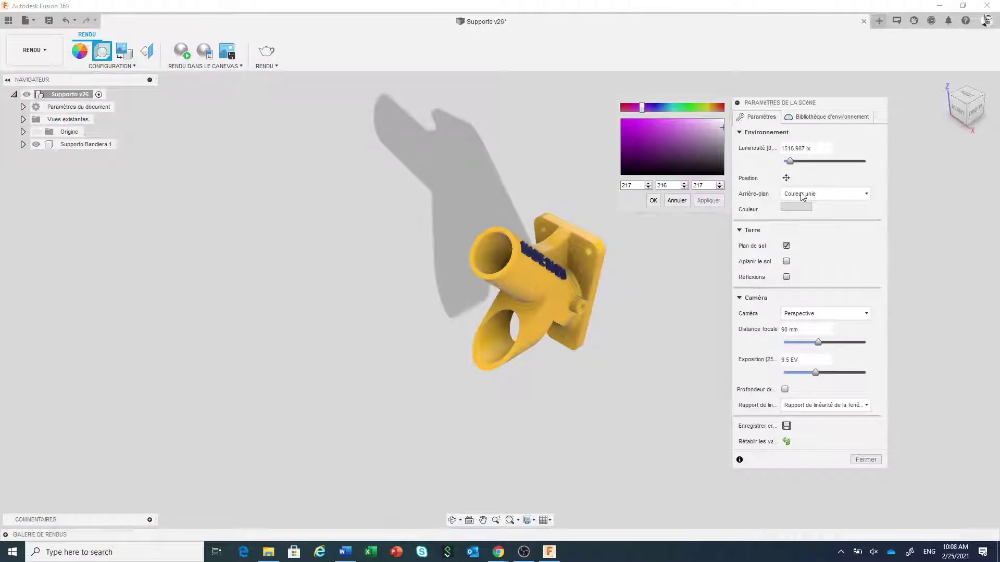
{"action": "left_click", "coordinate": [653, 202]}
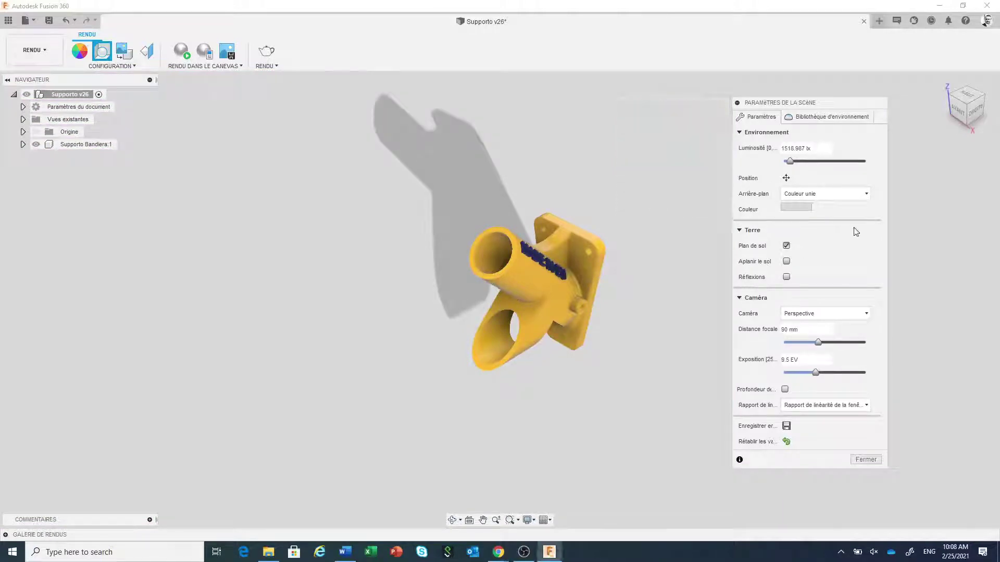
Step: Try the Environnement option as scene background and return the background to Couleur unie
{"action": "left_click", "coordinate": [832, 199]}
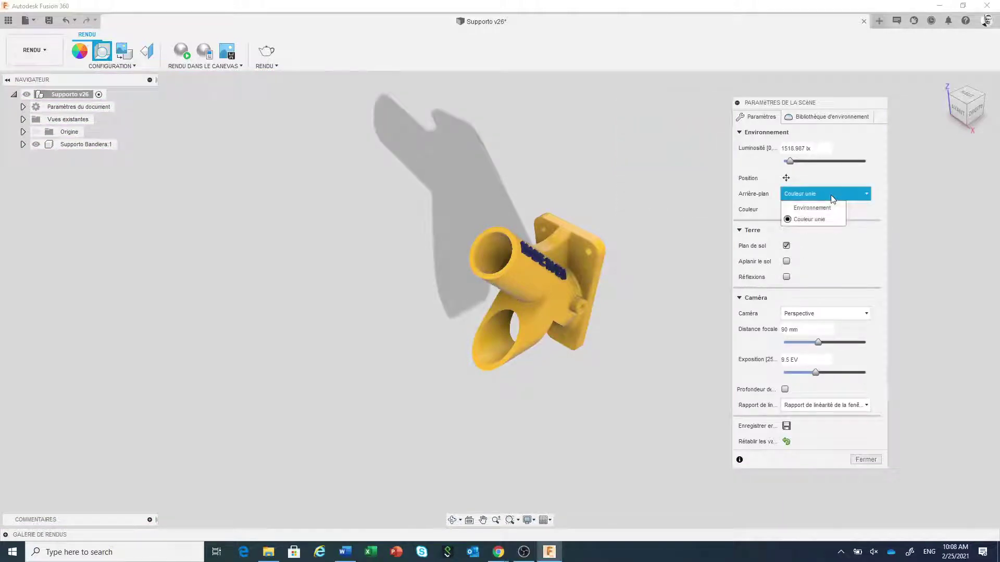
{"action": "left_click", "coordinate": [826, 208]}
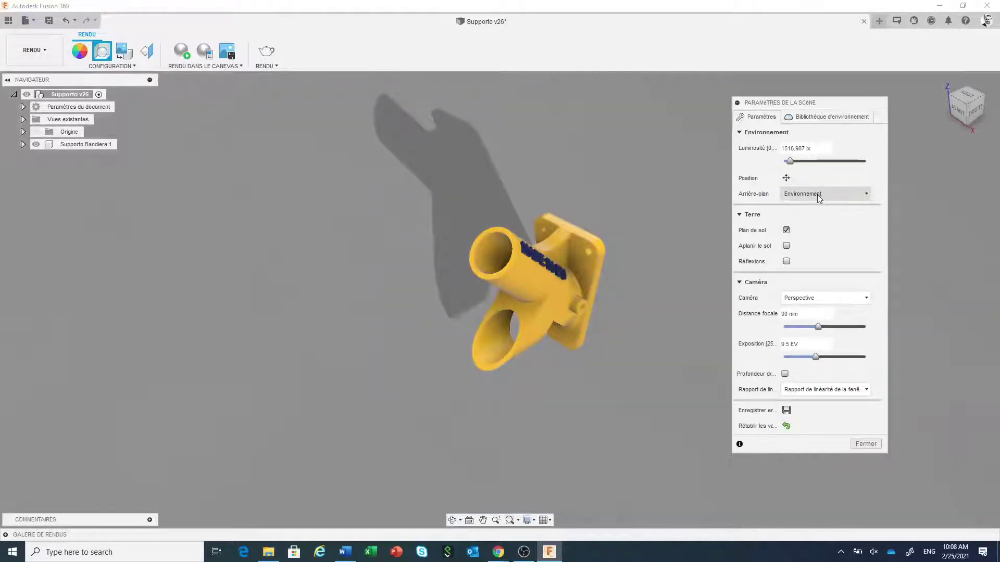
{"action": "left_click", "coordinate": [817, 195]}
{"action": "left_click", "coordinate": [817, 220]}
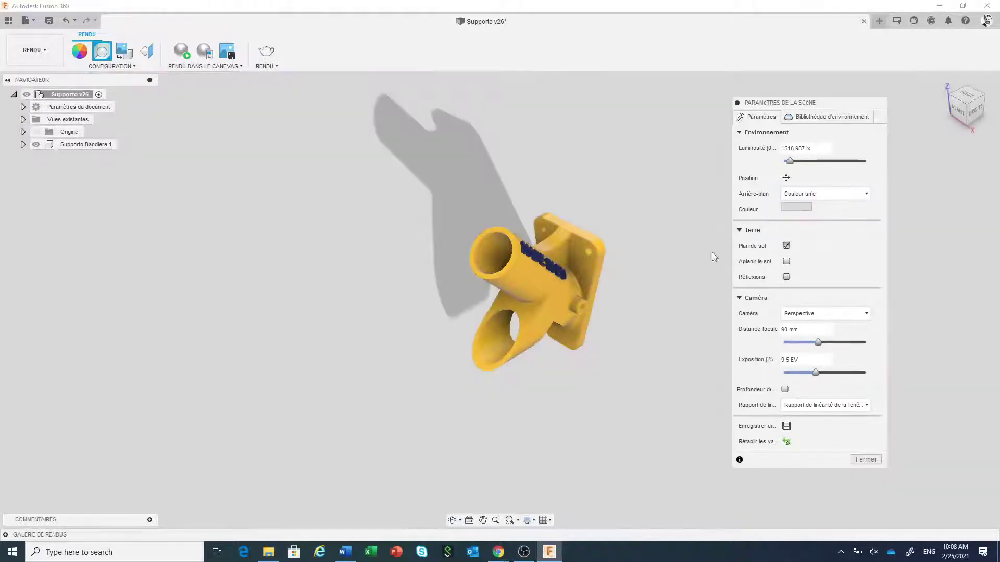
Step: Set the scene background to Environnement and view the bracket against it from another angle
{"action": "scroll", "coordinate": [624, 316], "scroll_direction": "down", "scroll_amount": 1}
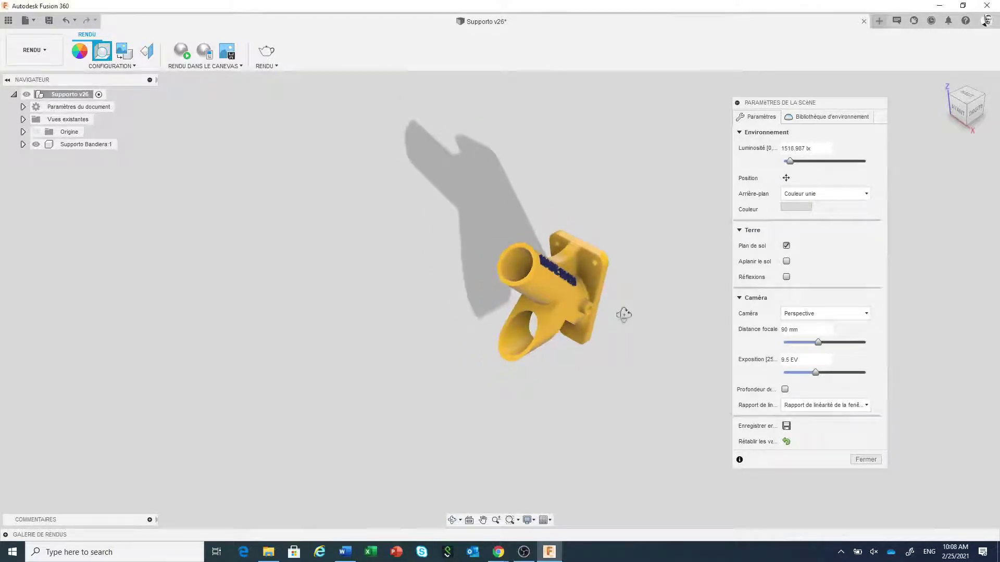
{"action": "middle_click_drag", "start_coordinate": [624, 315], "coordinate": [644, 288], "text": "shift"}
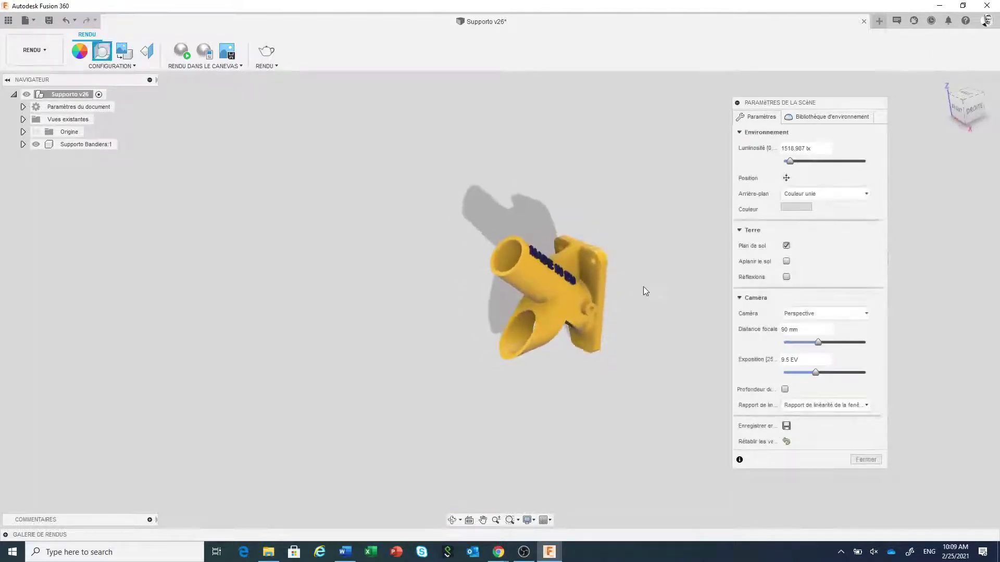
{"action": "left_click", "coordinate": [840, 196]}
{"action": "left_click", "coordinate": [828, 212]}
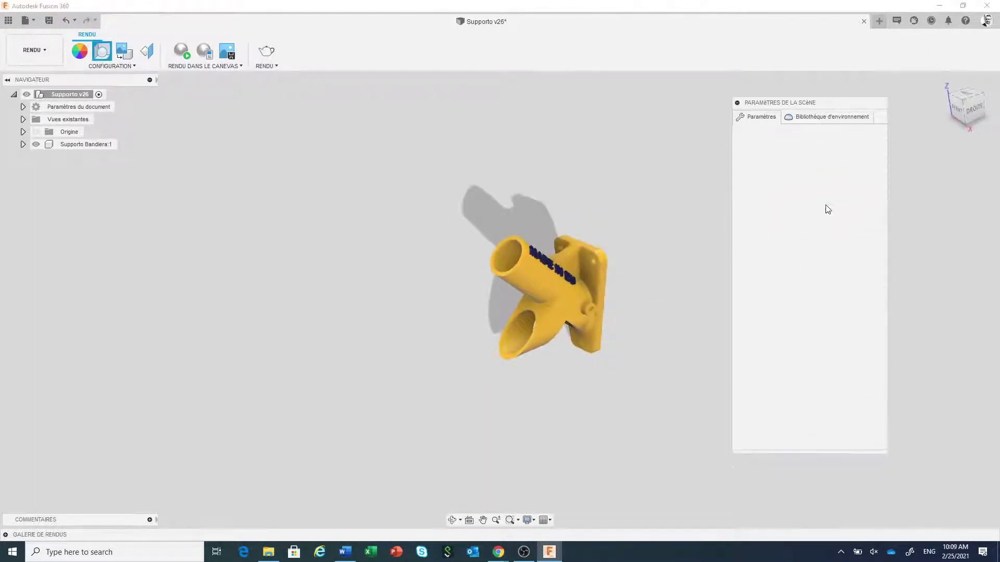
{"action": "mouse_move", "coordinate": [632, 267]}
{"action": "middle_mouse_down", "text": "shift"}
{"action": "mouse_move", "coordinate": [654, 203]}
{"action": "mouse_move", "coordinate": [649, 261]}
{"action": "middle_mouse_up", "text": "shift"}
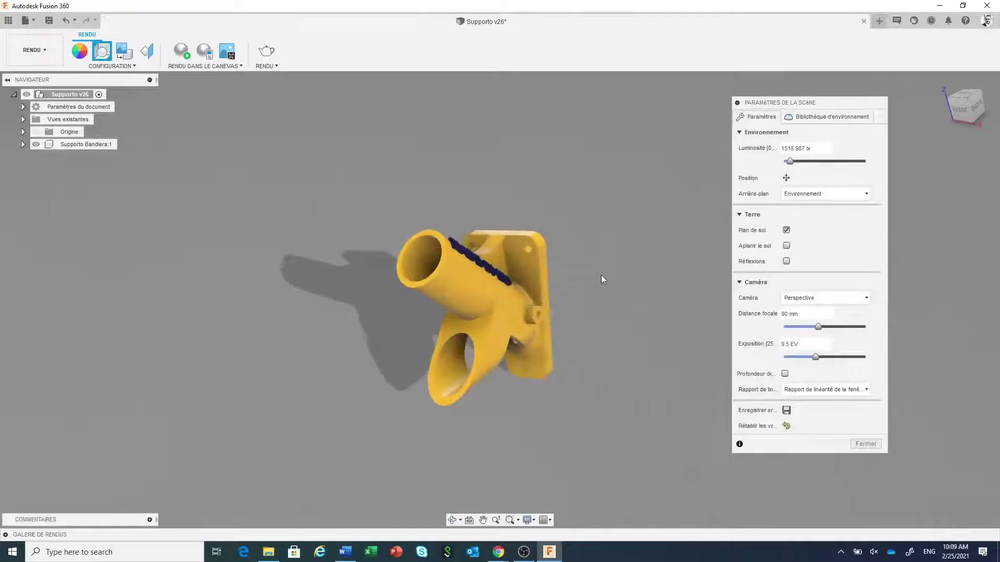
{"action": "scroll", "coordinate": [603, 274], "scroll_direction": "up", "scroll_amount": 5}
Step: Apply the "Eclairage de grille" environment from the environment library to the scene
{"action": "left_click", "coordinate": [802, 117]}
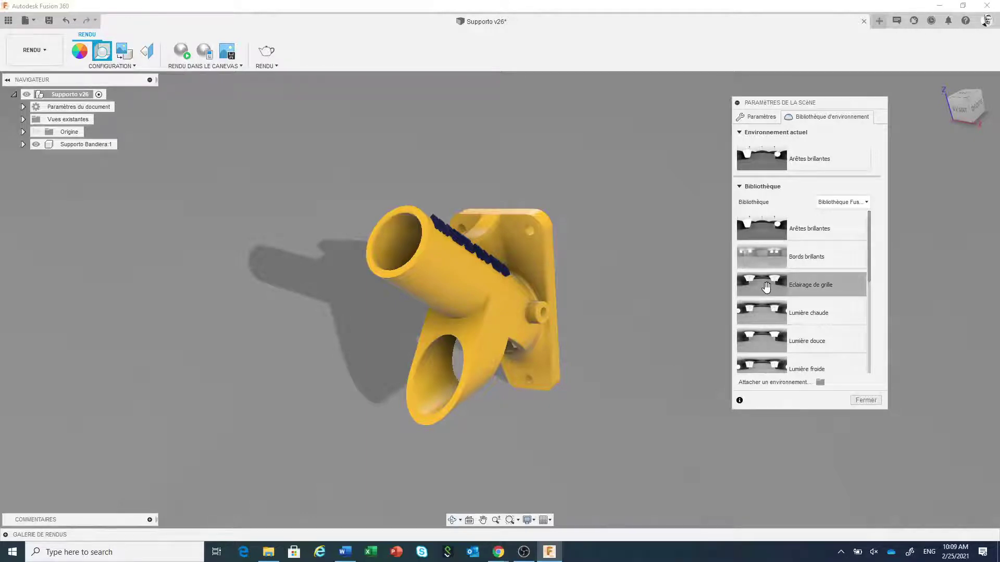
{"action": "left_click_drag", "start_coordinate": [766, 287], "coordinate": [695, 252]}
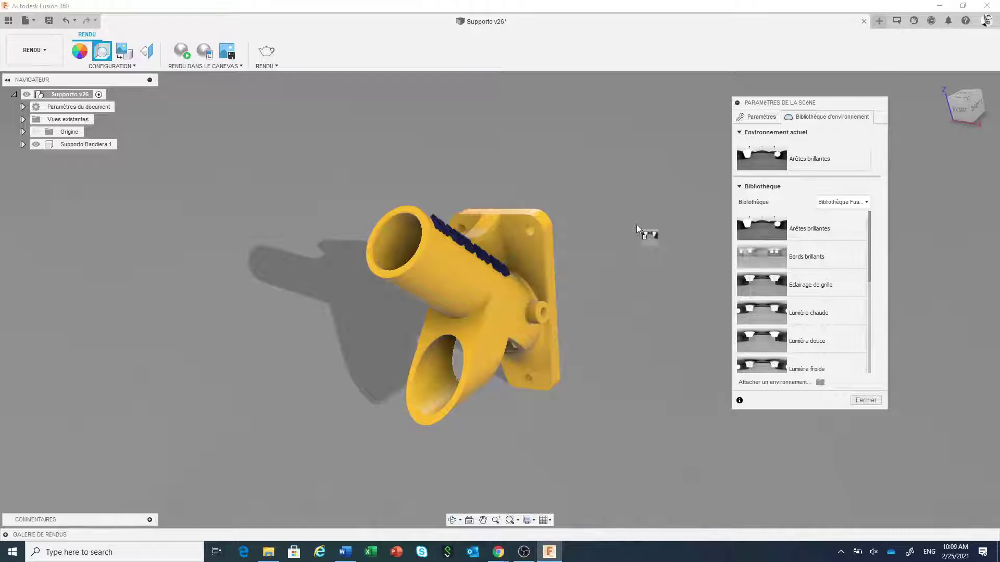
{"action": "left_click_drag", "start_coordinate": [636, 225], "coordinate": [636, 225]}
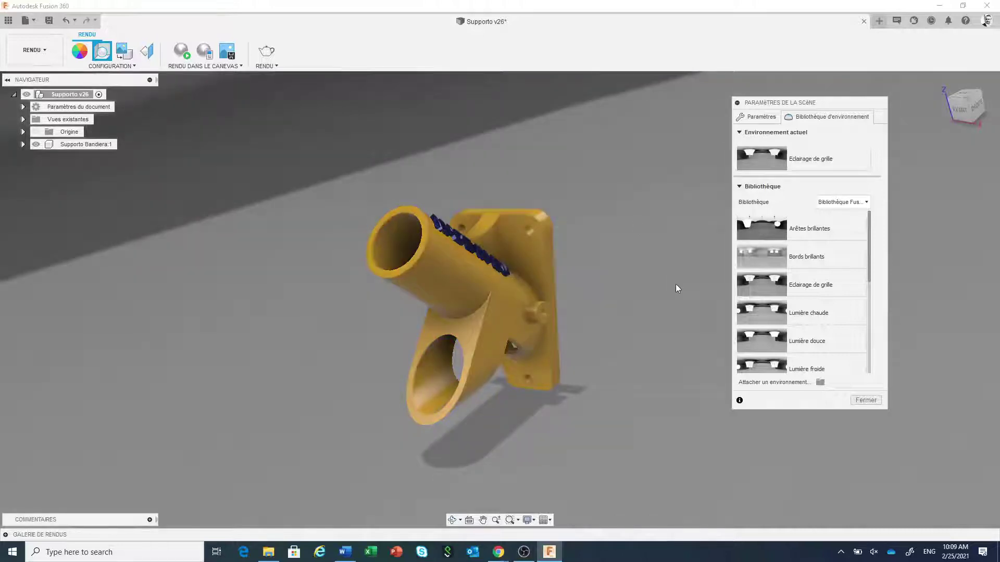
{"action": "middle_click_drag", "start_coordinate": [668, 281], "coordinate": [611, 295], "text": "shift"}
{"action": "scroll", "coordinate": [645, 294], "scroll_direction": "down", "scroll_amount": 4}
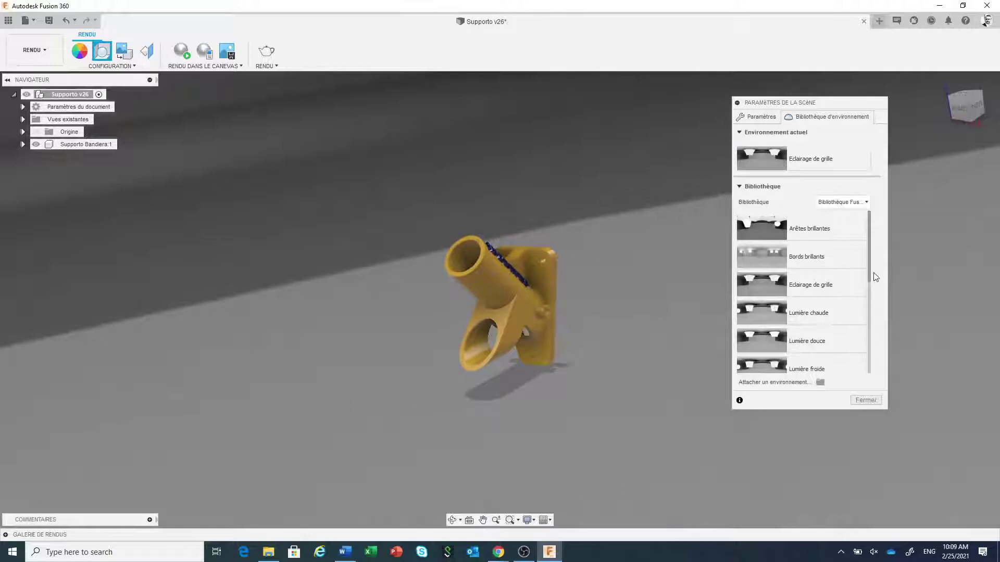
Step: Find the "Plaza" environment in the environment library and apply it to the scene
{"action": "left_click_drag", "start_coordinate": [869, 275], "coordinate": [868, 330]}
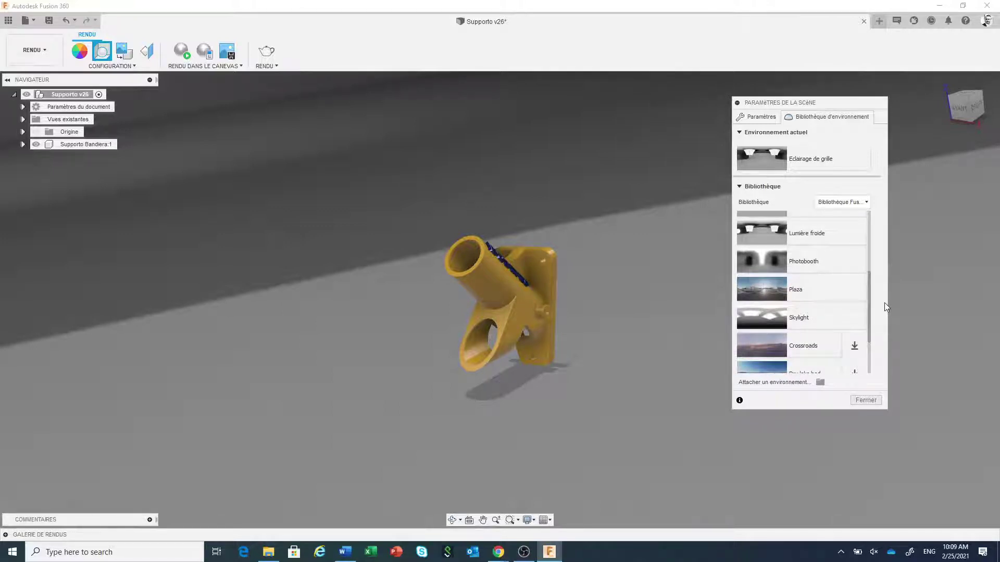
{"action": "left_click_drag", "start_coordinate": [868, 317], "coordinate": [875, 364]}
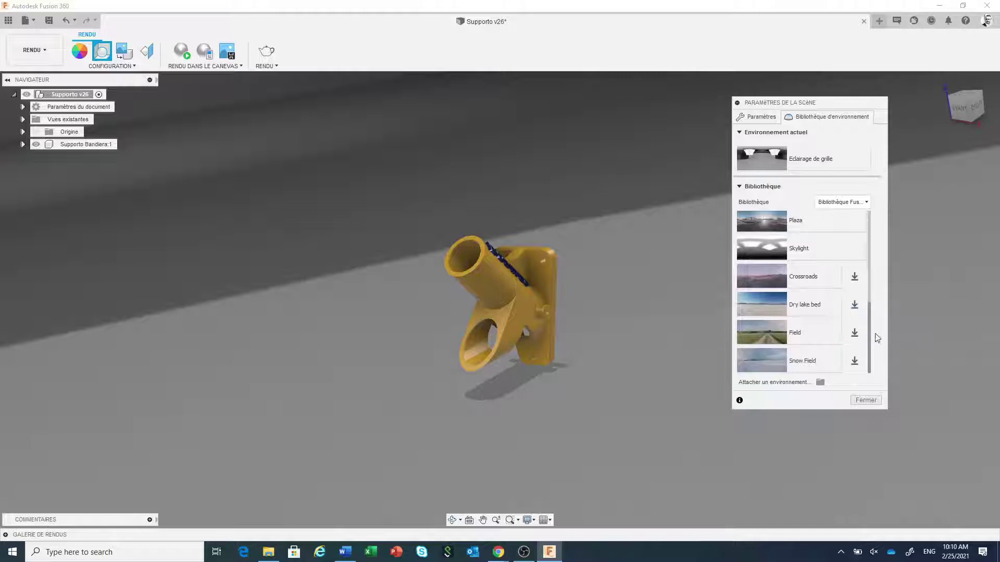
{"action": "left_click_drag", "start_coordinate": [872, 337], "coordinate": [875, 307]}
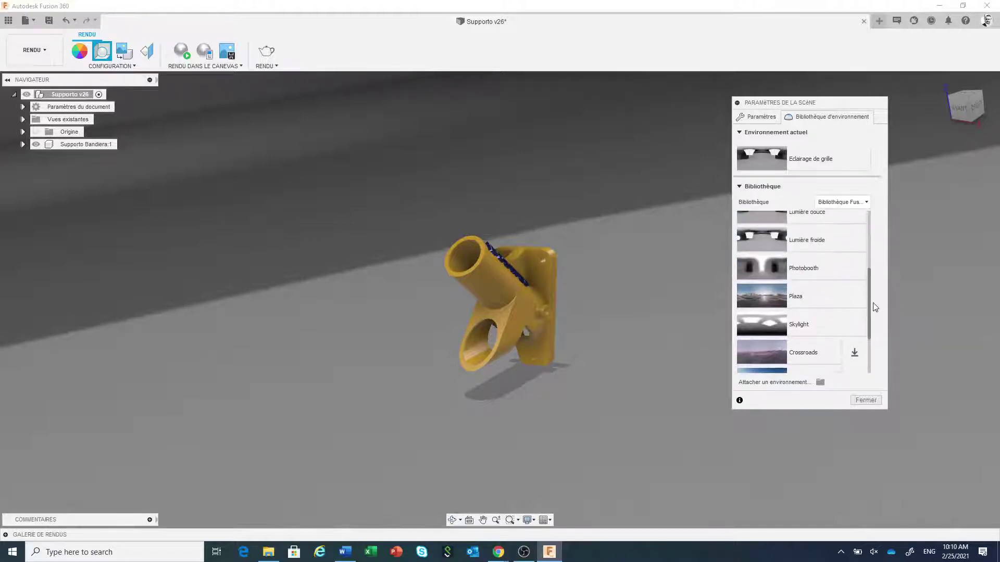
{"action": "scroll", "coordinate": [595, 342], "scroll_direction": "up", "scroll_amount": 3}
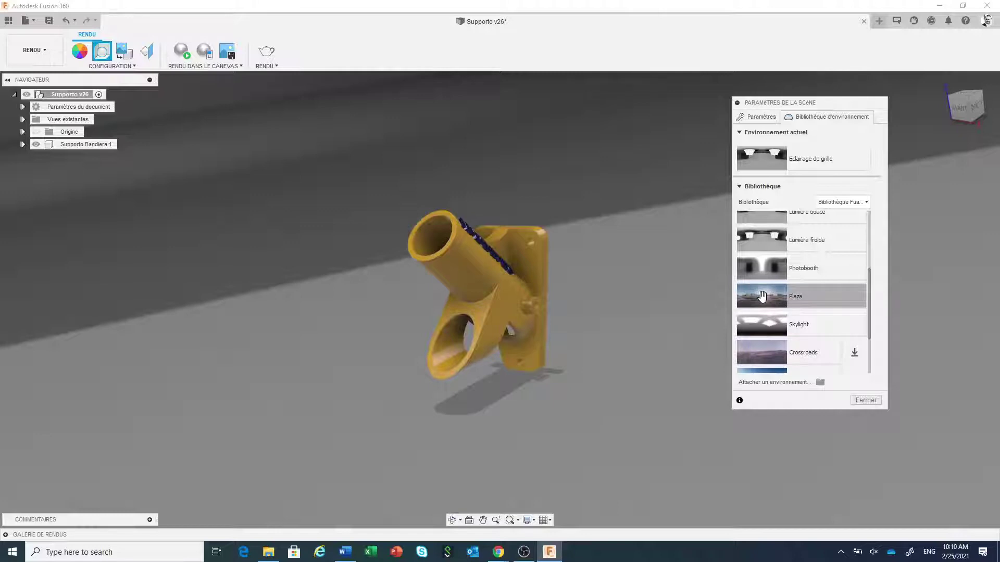
{"action": "left_click_drag", "start_coordinate": [762, 296], "coordinate": [743, 297]}
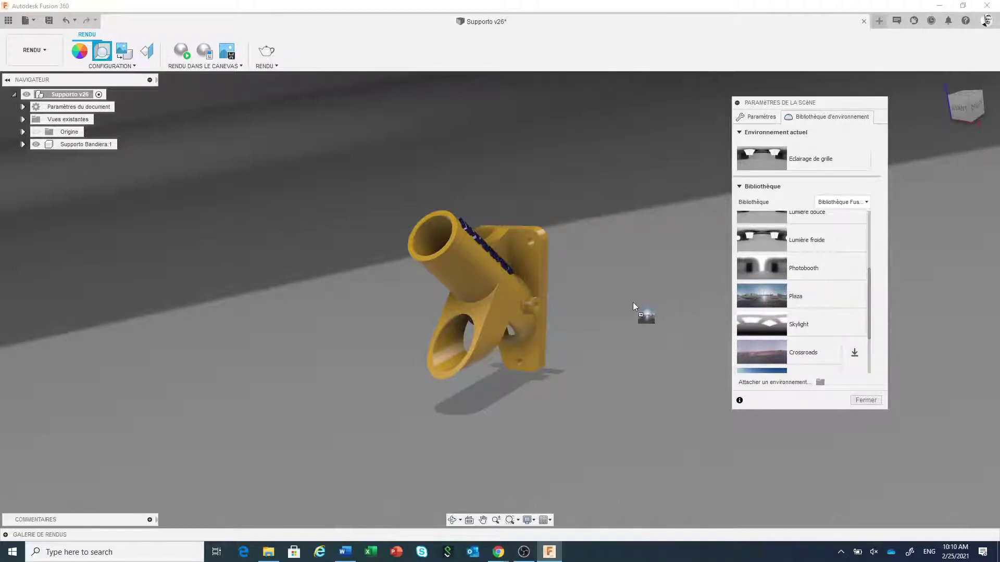
{"action": "left_click_drag", "start_coordinate": [633, 302], "coordinate": [633, 302]}
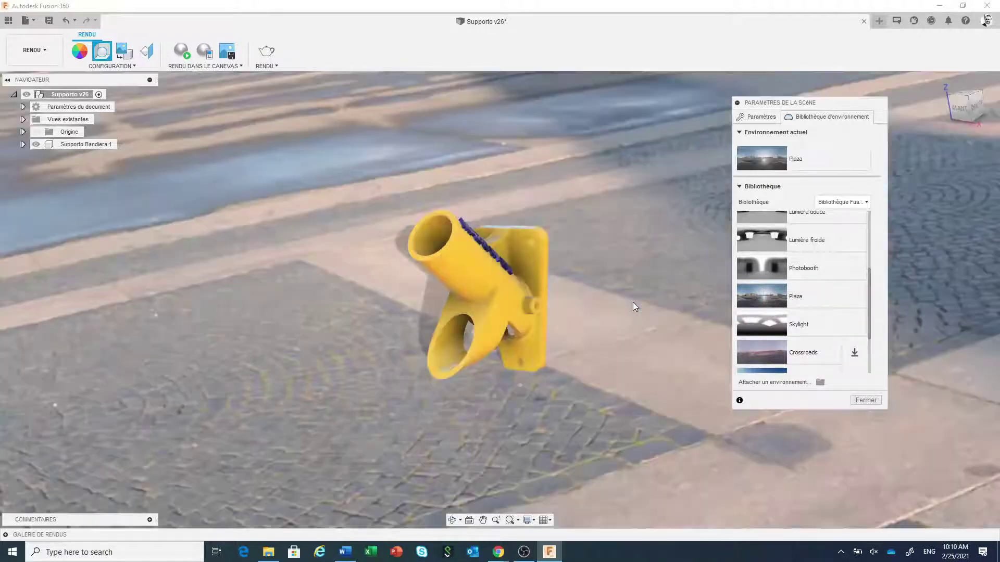
{"action": "middle_click_drag", "start_coordinate": [614, 301], "coordinate": [673, 271], "text": "shift"}
{"action": "left_click_drag", "start_coordinate": [661, 261], "coordinate": [614, 298]}
{"action": "key", "text": "Escape"}
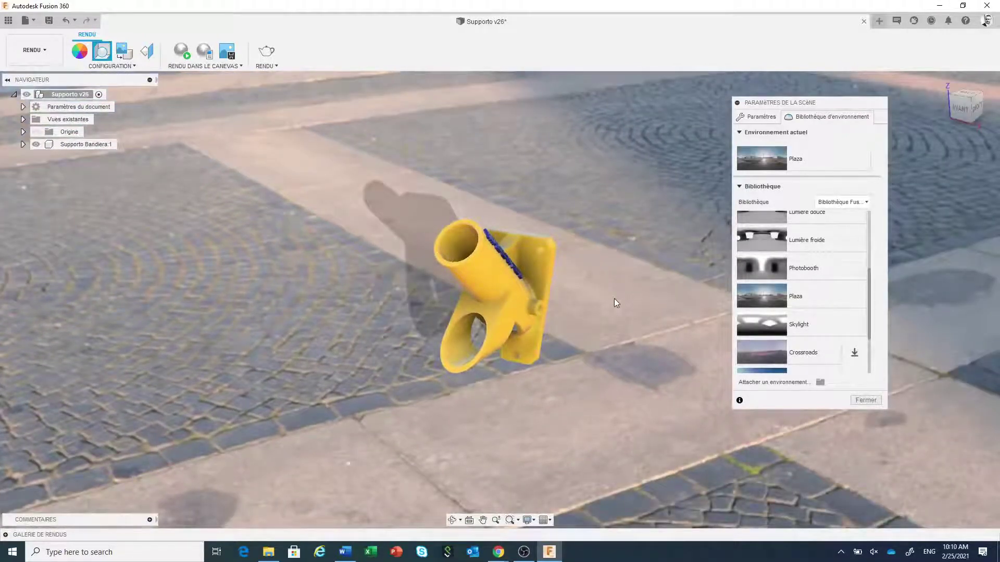
Step: Enable "Aplanir le sol" in the scene's ground settings and inspect the bracket on the flattened ground
{"action": "left_click", "coordinate": [760, 117]}
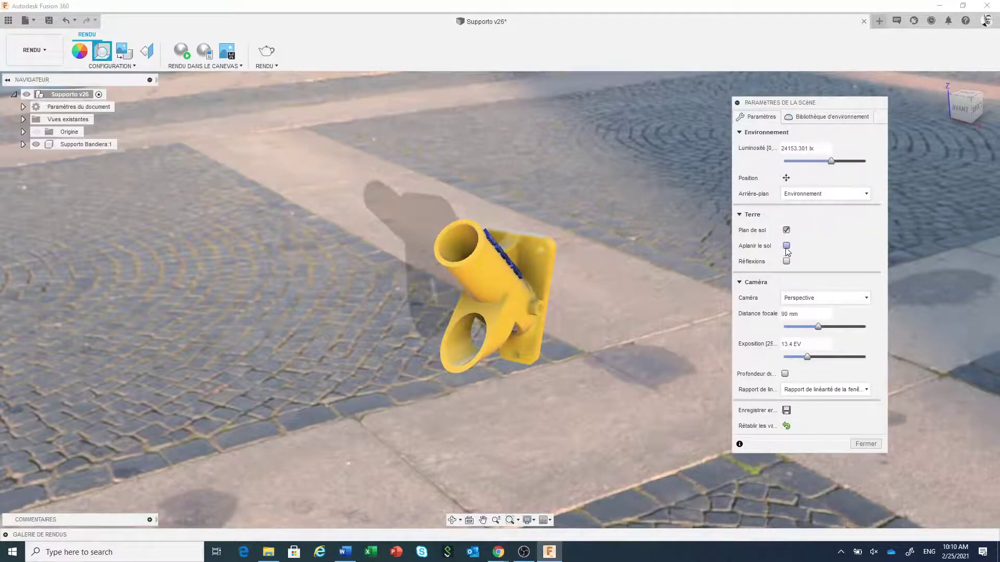
{"action": "left_click", "coordinate": [786, 246]}
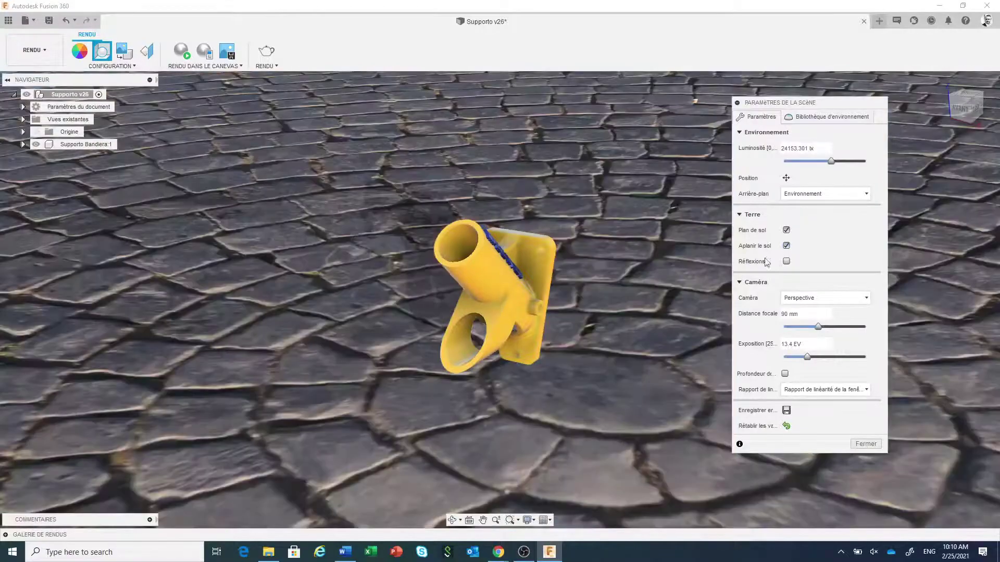
{"action": "mouse_move", "coordinate": [652, 327]}
{"action": "middle_mouse_down", "text": "shift"}
{"action": "mouse_move", "coordinate": [724, 375]}
{"action": "mouse_move", "coordinate": [771, 344]}
{"action": "mouse_move", "coordinate": [688, 354]}
{"action": "mouse_move", "coordinate": [651, 327]}
{"action": "middle_mouse_up", "text": "shift"}
{"action": "scroll", "coordinate": [651, 327], "scroll_direction": "down", "scroll_amount": 10}
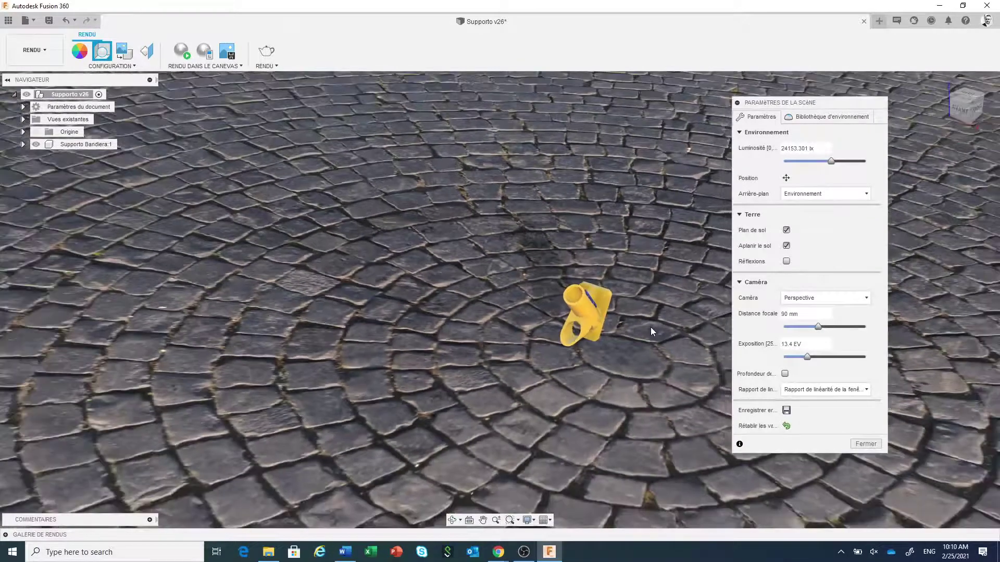
{"action": "mouse_move", "coordinate": [651, 327]}
{"action": "middle_mouse_down", "text": "shift"}
{"action": "mouse_move", "coordinate": [672, 336]}
{"action": "mouse_move", "coordinate": [651, 328]}
{"action": "mouse_move", "coordinate": [652, 302]}
{"action": "mouse_move", "coordinate": [648, 328]}
{"action": "middle_mouse_up", "text": "shift"}
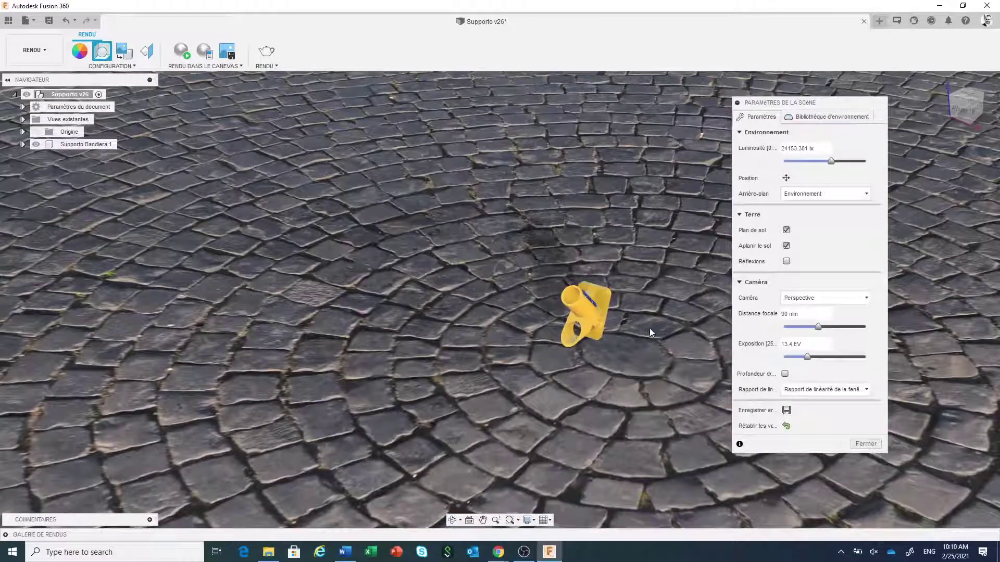
Step: Look through the remaining downloadable environments in the environment library, and switch to the HDRI Haven site in Chrome
{"action": "left_click", "coordinate": [810, 117]}
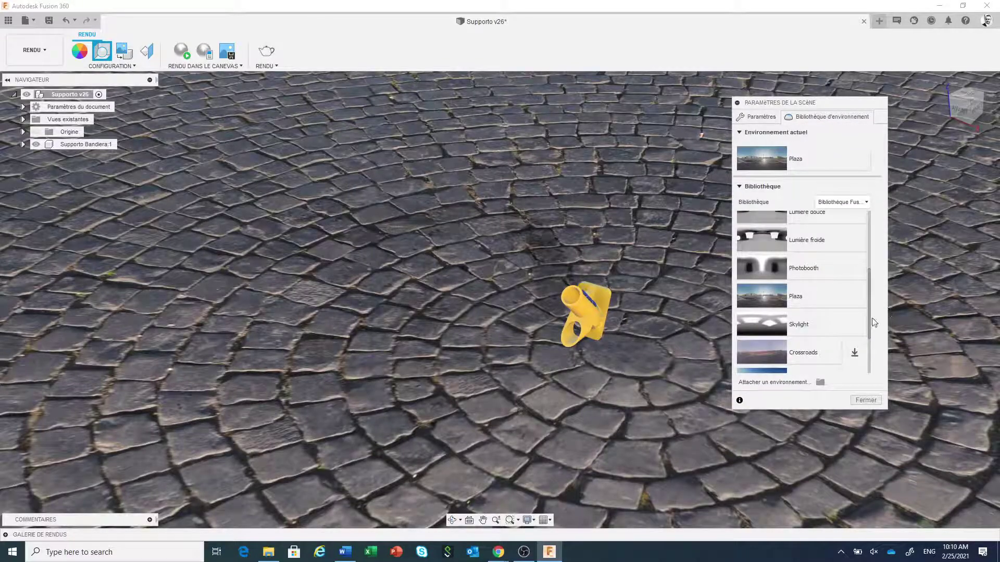
{"action": "left_click_drag", "start_coordinate": [870, 317], "coordinate": [873, 361]}
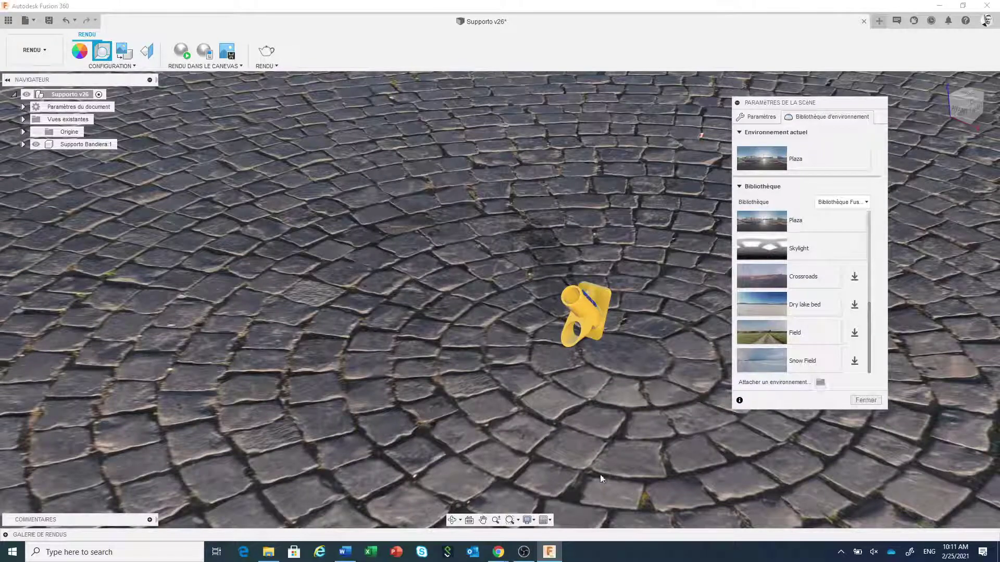
{"action": "mouse_move", "coordinate": [500, 555]}
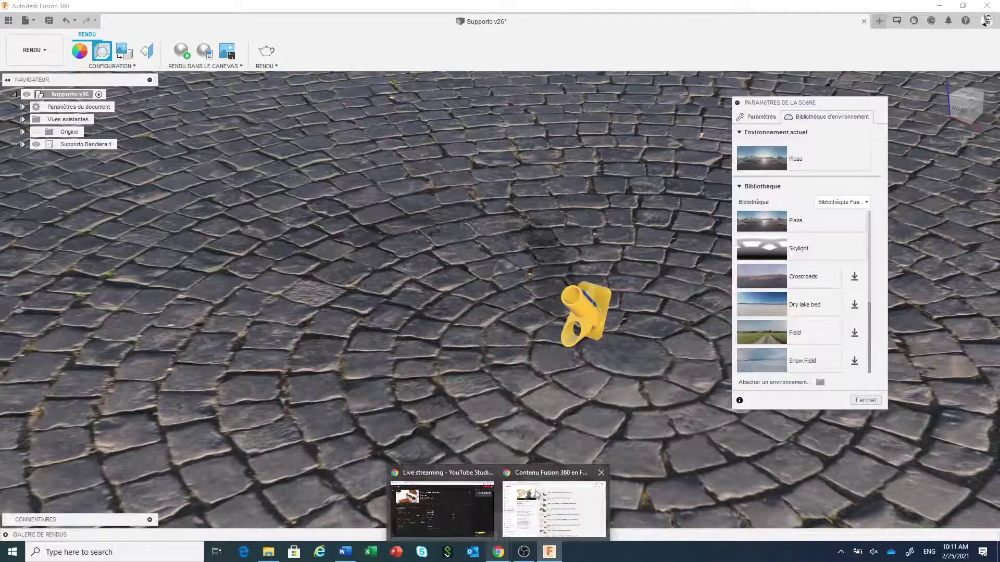
{"action": "left_click", "coordinate": [538, 478]}
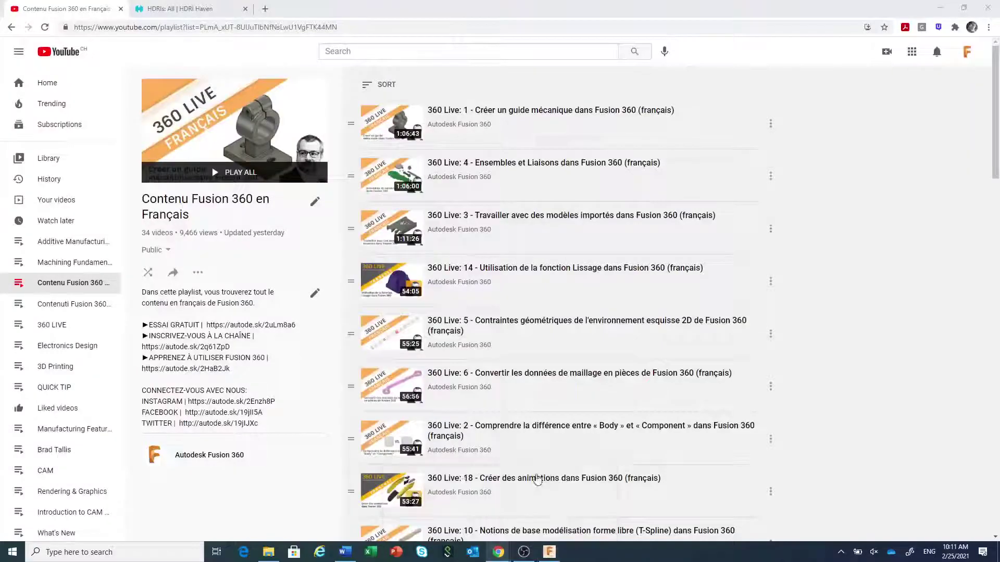
{"action": "left_click", "coordinate": [213, 11]}
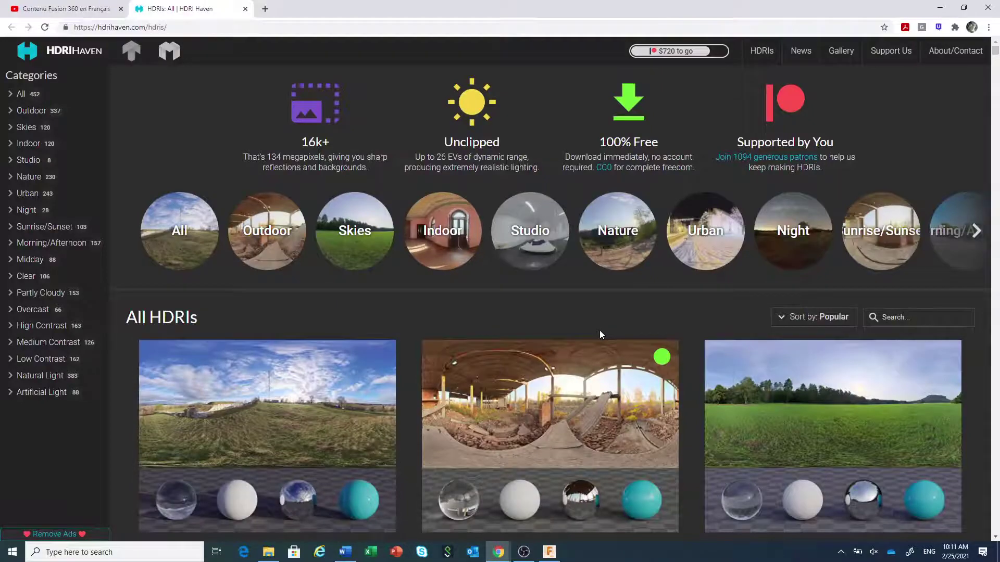
Step: Browse the HDRI Haven catalogue for the Old Room environment and download its 4k HDR file
{"action": "scroll", "coordinate": [599, 333], "scroll_direction": "down", "scroll_amount": 4}
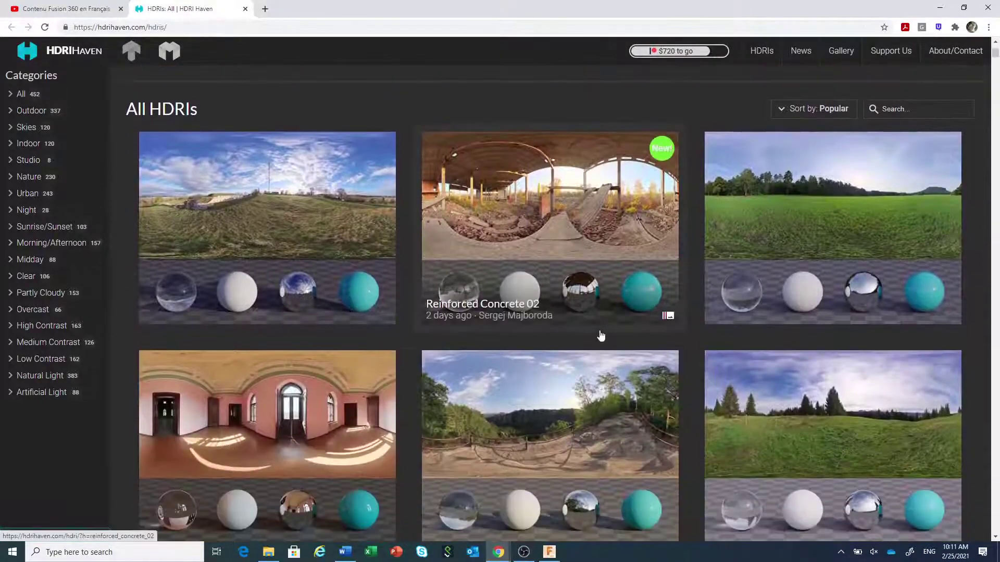
{"action": "scroll", "coordinate": [600, 336], "scroll_direction": "down", "scroll_amount": 4}
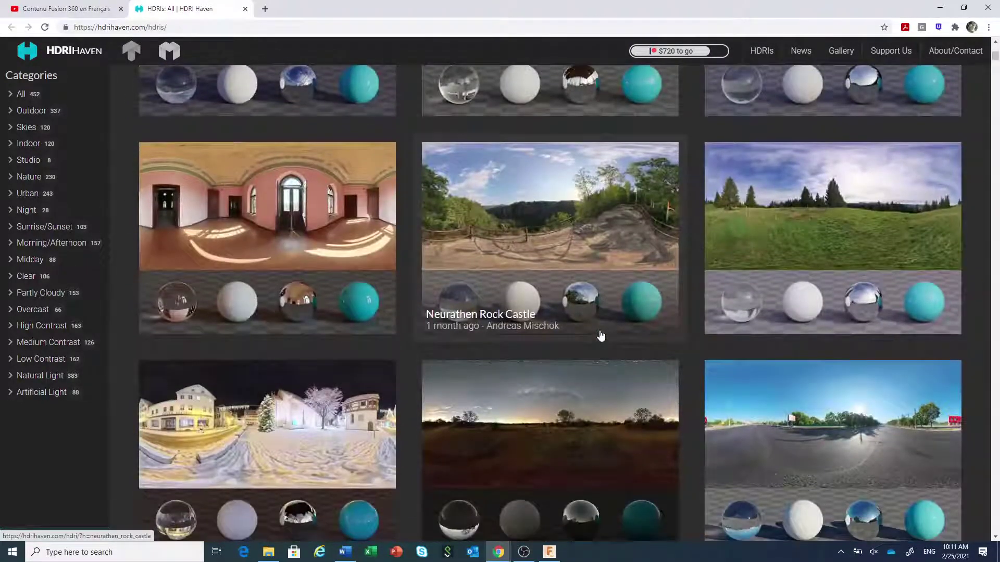
{"action": "scroll", "coordinate": [601, 336], "scroll_direction": "down", "scroll_amount": 7}
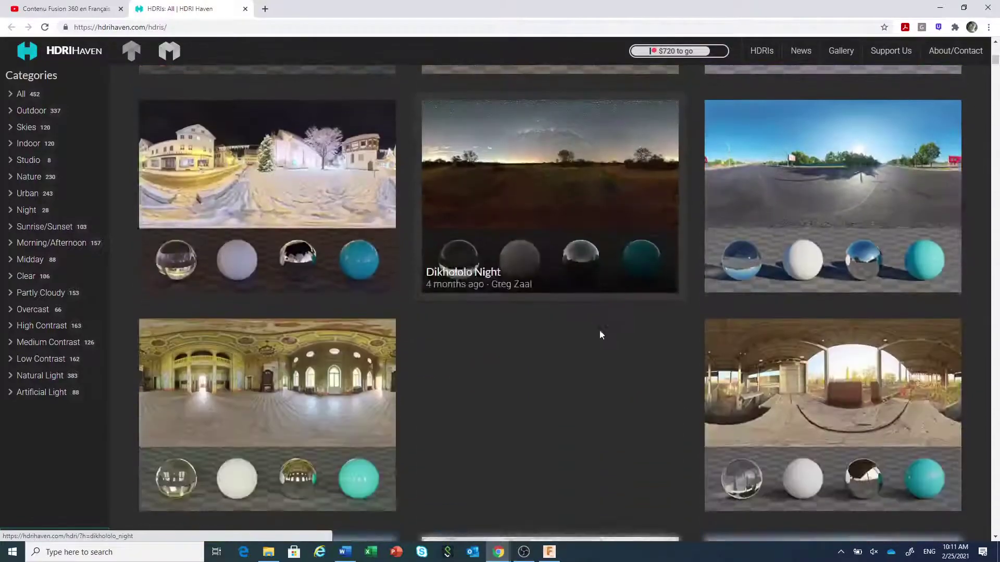
{"action": "scroll", "coordinate": [601, 336], "scroll_direction": "down", "scroll_amount": 4}
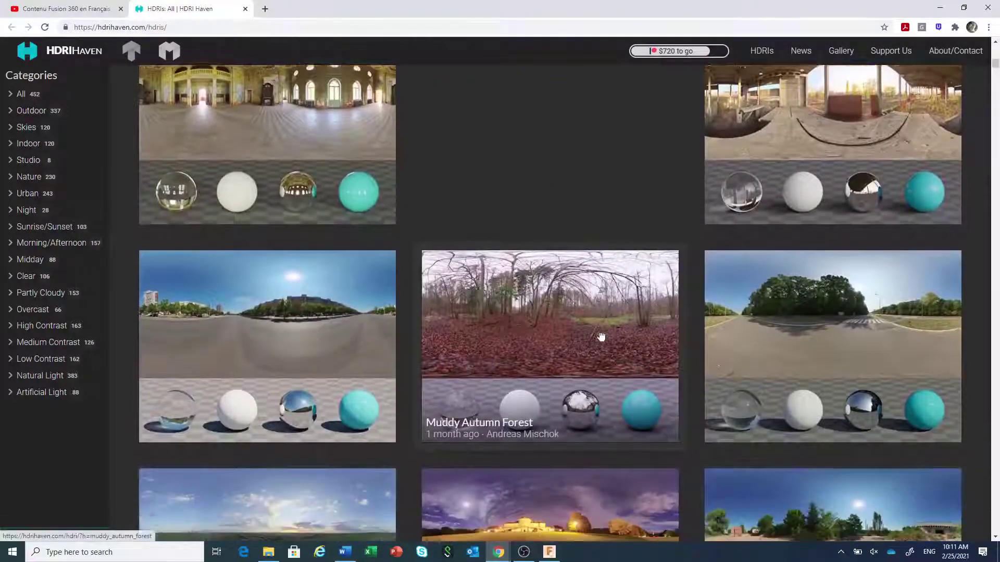
{"action": "scroll", "coordinate": [601, 336], "scroll_direction": "down", "scroll_amount": 5}
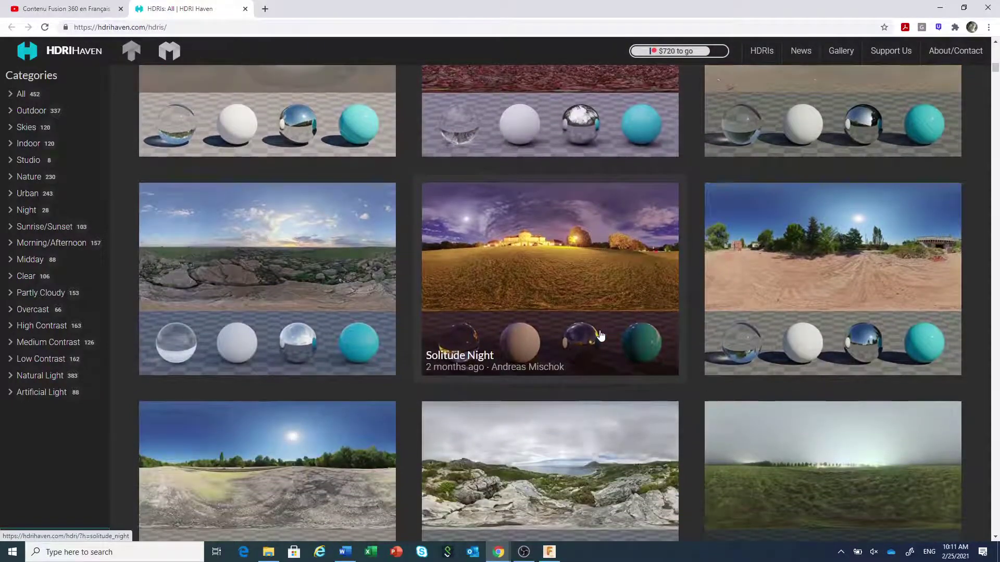
{"action": "scroll", "coordinate": [600, 335], "scroll_direction": "down", "scroll_amount": 2}
{"action": "scroll", "coordinate": [600, 336], "scroll_direction": "down", "scroll_amount": 5}
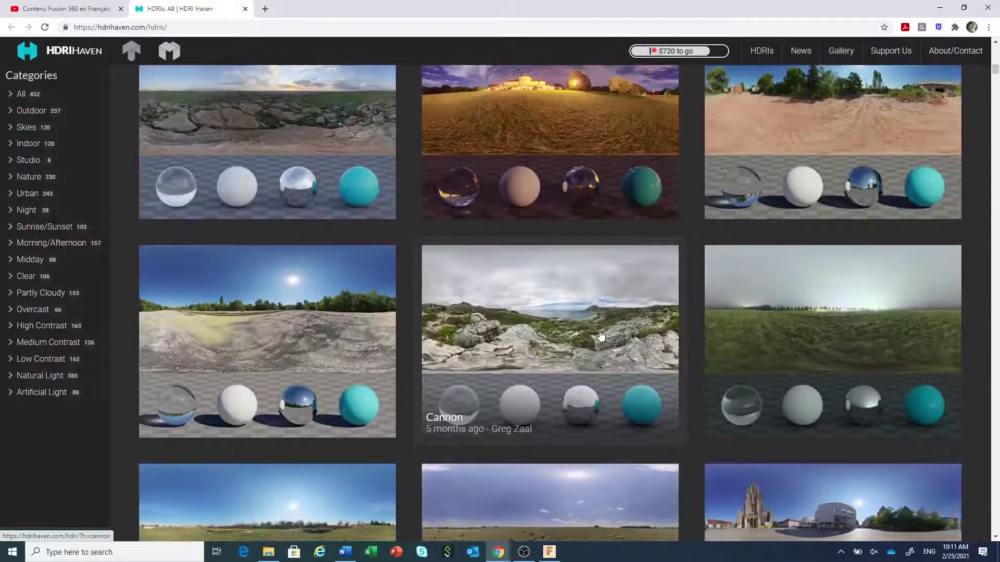
{"action": "scroll", "coordinate": [601, 335], "scroll_direction": "down", "scroll_amount": 2}
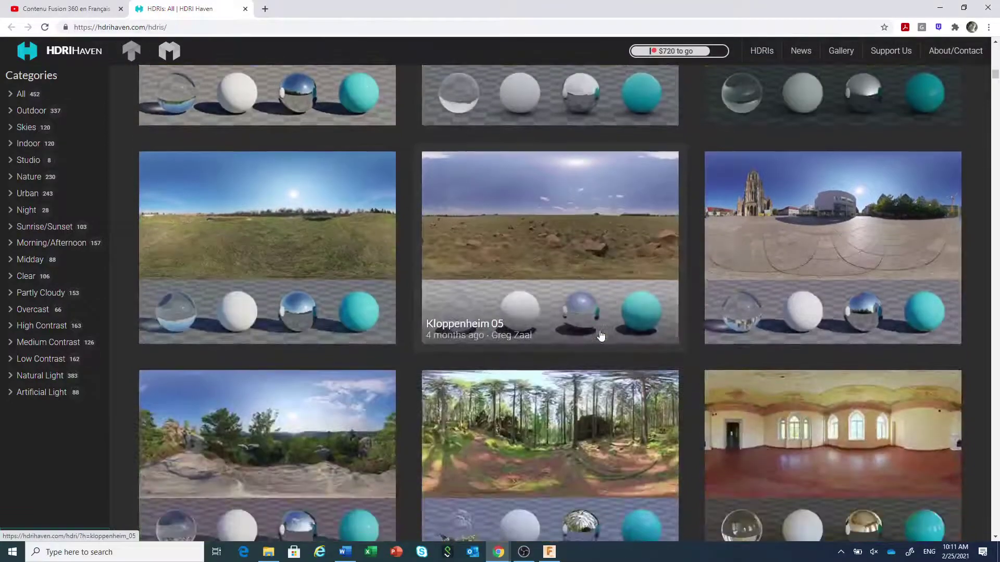
{"action": "scroll", "coordinate": [600, 336], "scroll_direction": "down", "scroll_amount": 2}
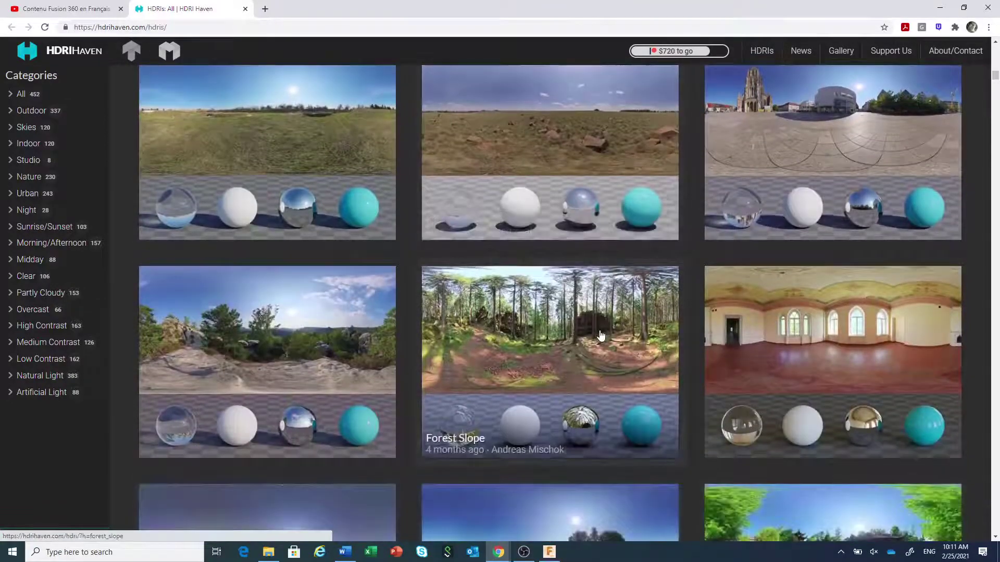
{"action": "left_click", "coordinate": [800, 344]}
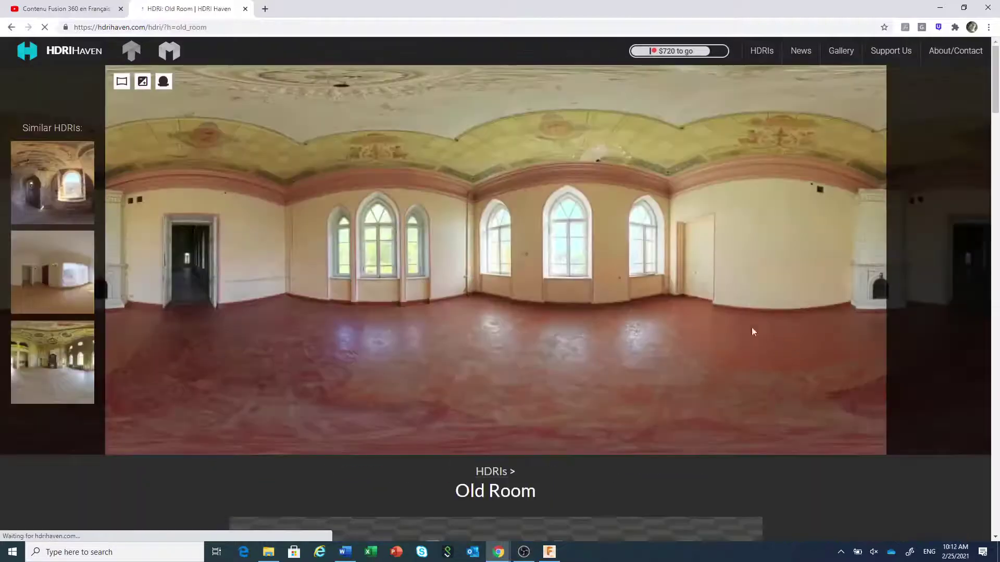
{"action": "scroll", "coordinate": [698, 321], "scroll_direction": "down", "scroll_amount": 8}
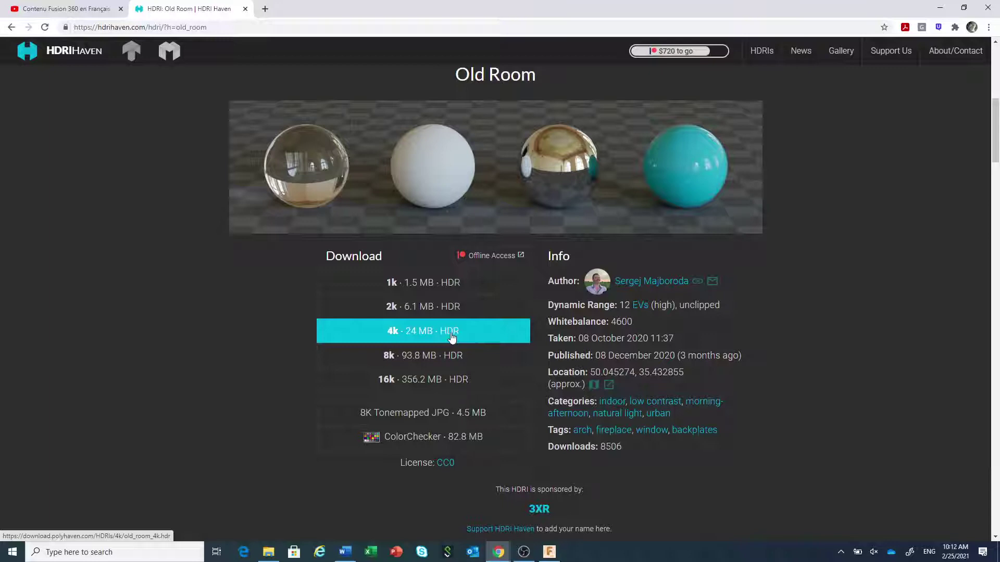
{"action": "left_click", "coordinate": [422, 338]}
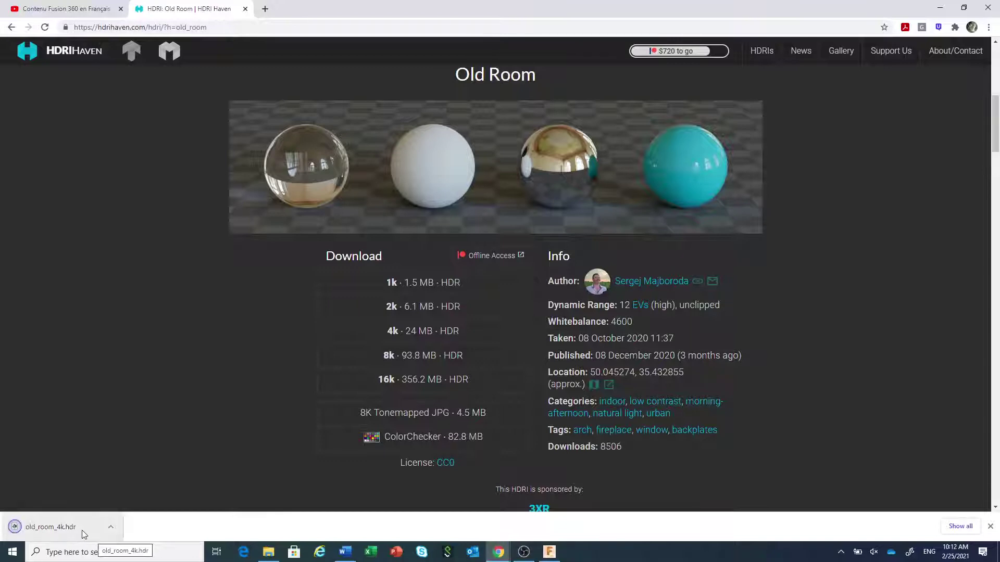
Step: Return to Fusion 360, attach old_room_4k.hdr from Downloads as the scene's custom environment, and inspect the bracket in it
{"action": "left_click", "coordinate": [548, 553]}
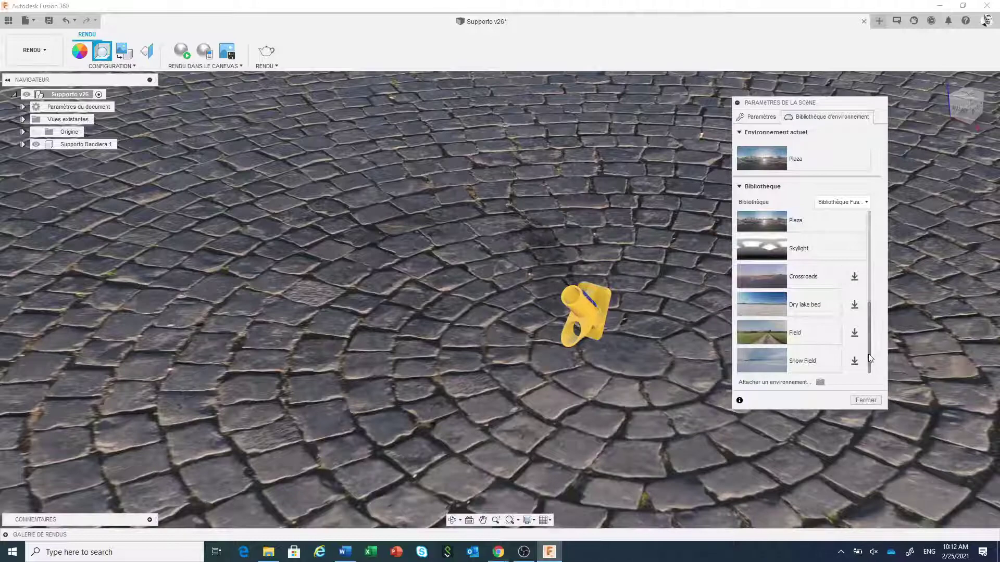
{"action": "left_click", "coordinate": [820, 383]}
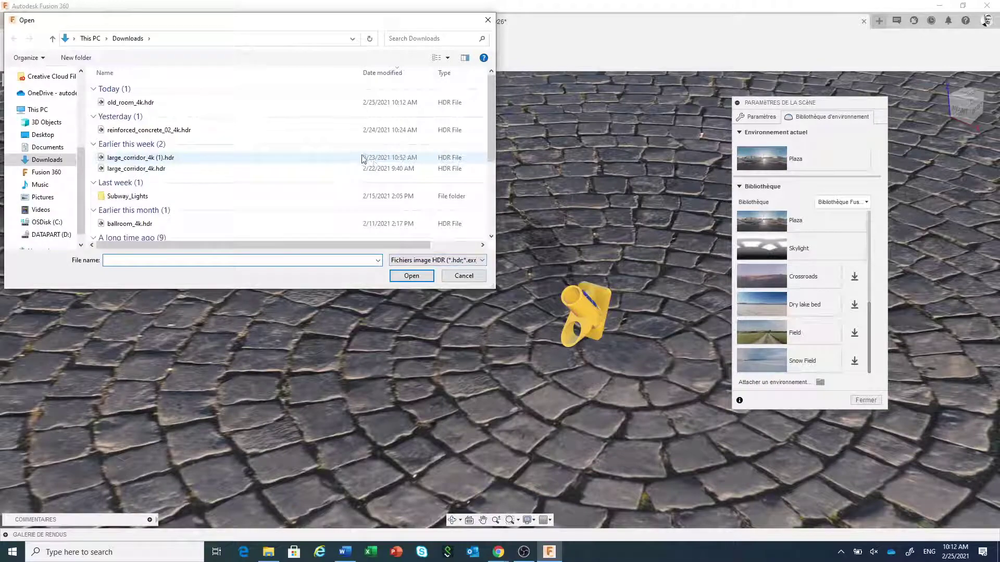
{"action": "left_click", "coordinate": [159, 106]}
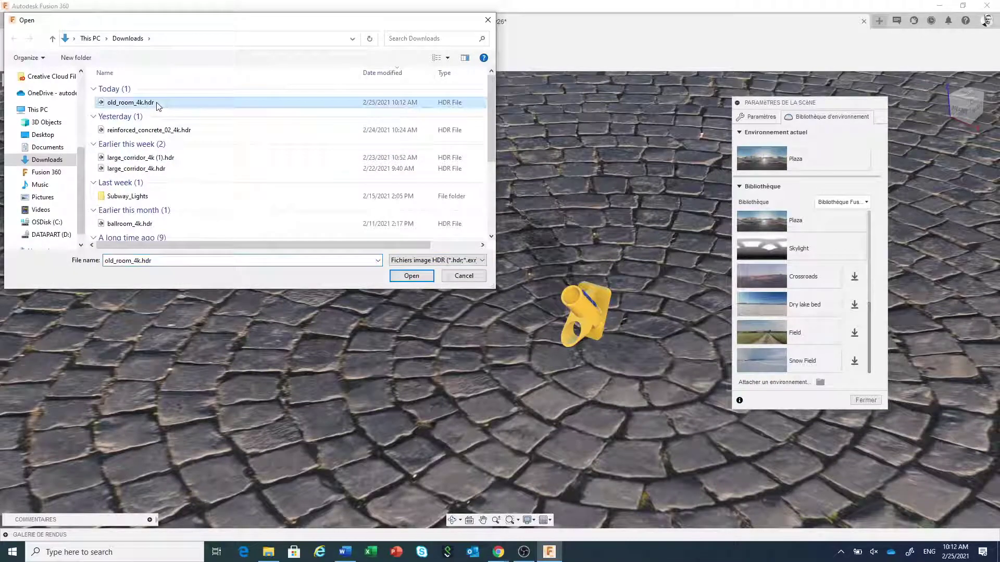
{"action": "left_click", "coordinate": [413, 277]}
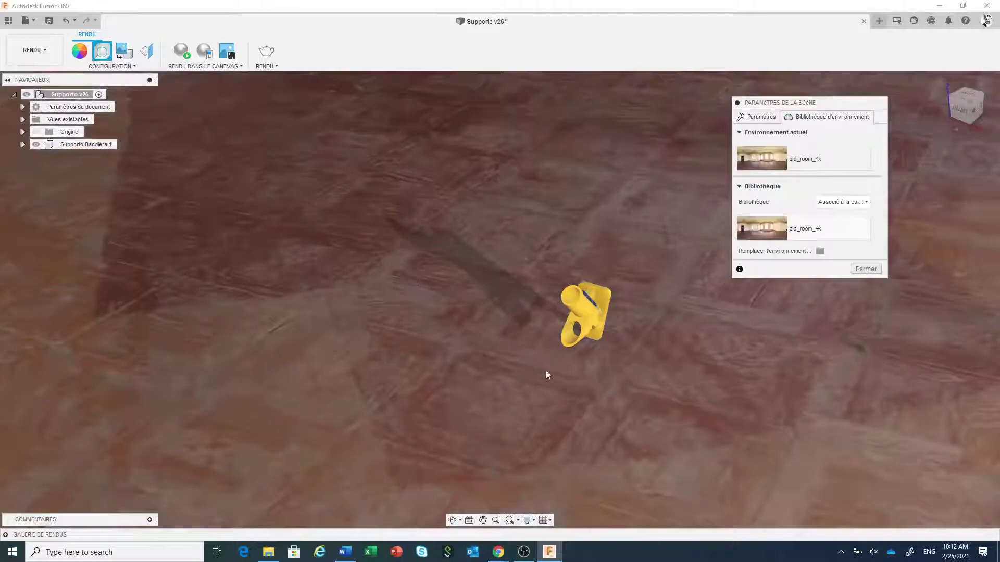
{"action": "scroll", "coordinate": [473, 357], "scroll_direction": "down", "scroll_amount": 4}
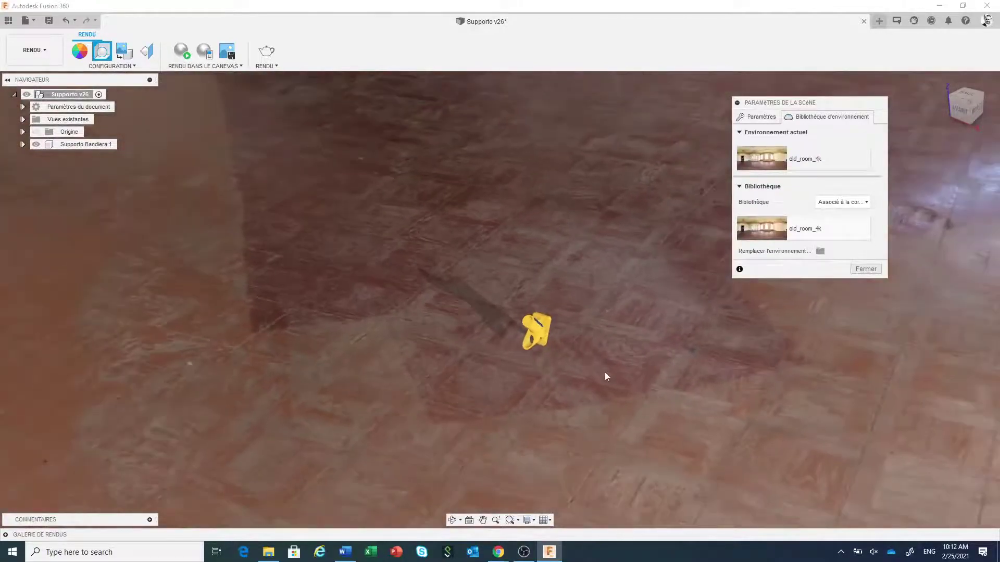
{"action": "middle_click_drag", "start_coordinate": [605, 372], "coordinate": [575, 307], "text": "shift"}
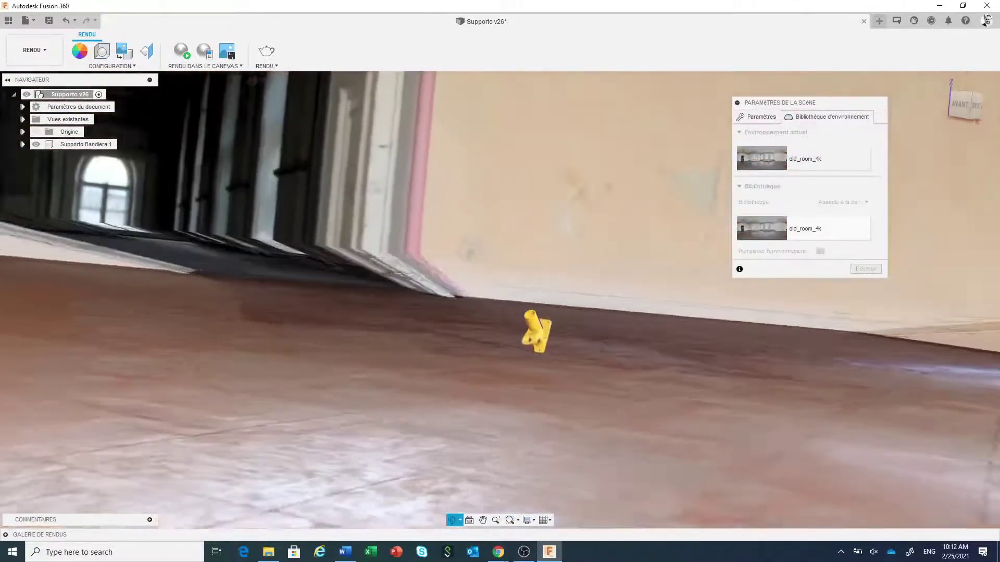
{"action": "middle_click_drag", "start_coordinate": [588, 349], "coordinate": [614, 383], "text": "shift"}
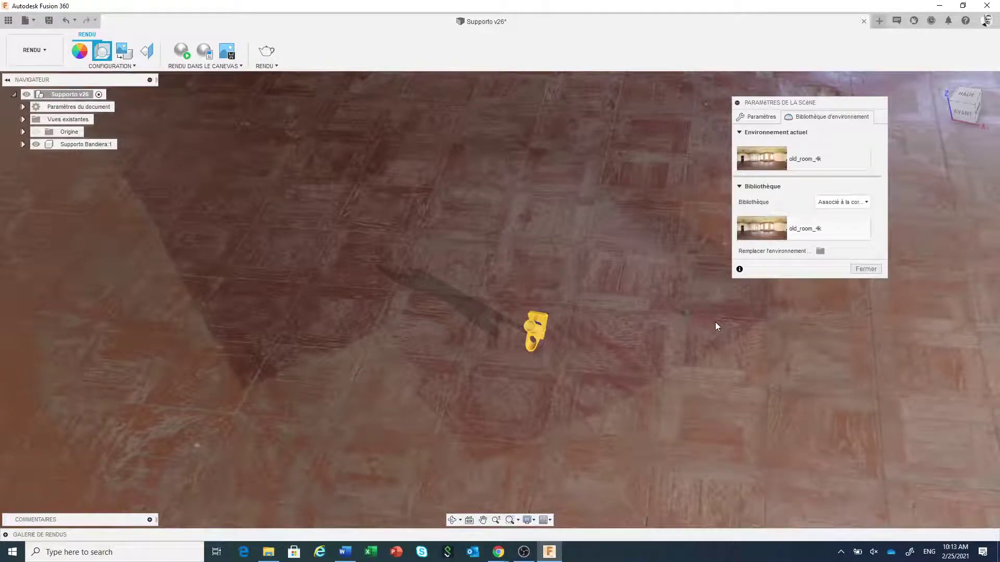
{"action": "scroll", "coordinate": [716, 327], "scroll_direction": "up", "scroll_amount": 2}
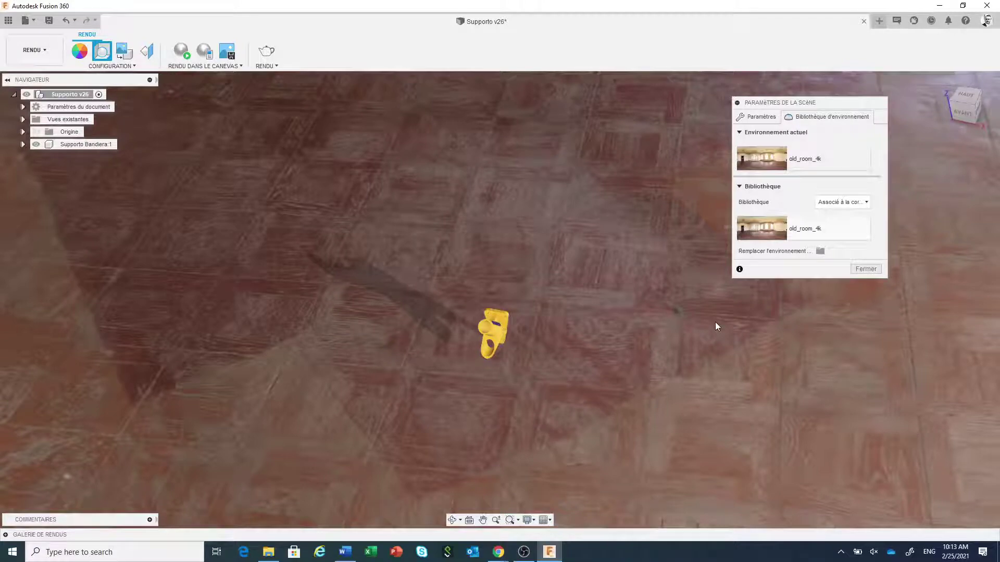
Step: Set the scene background to "Couleur unie" and inspect the bracket up close from the "MADE IN EU" lettering side
{"action": "left_click", "coordinate": [766, 118]}
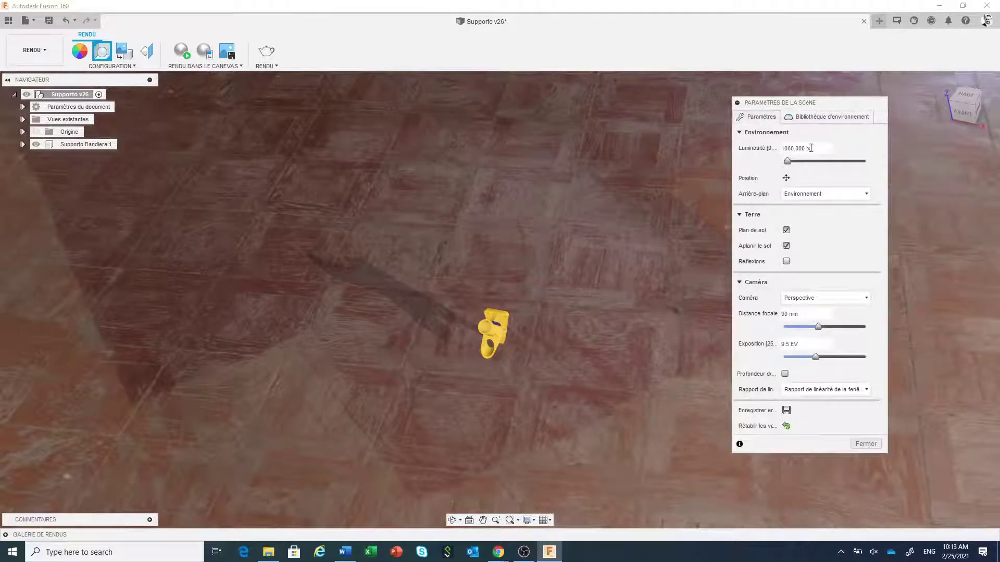
{"action": "left_click", "coordinate": [830, 195]}
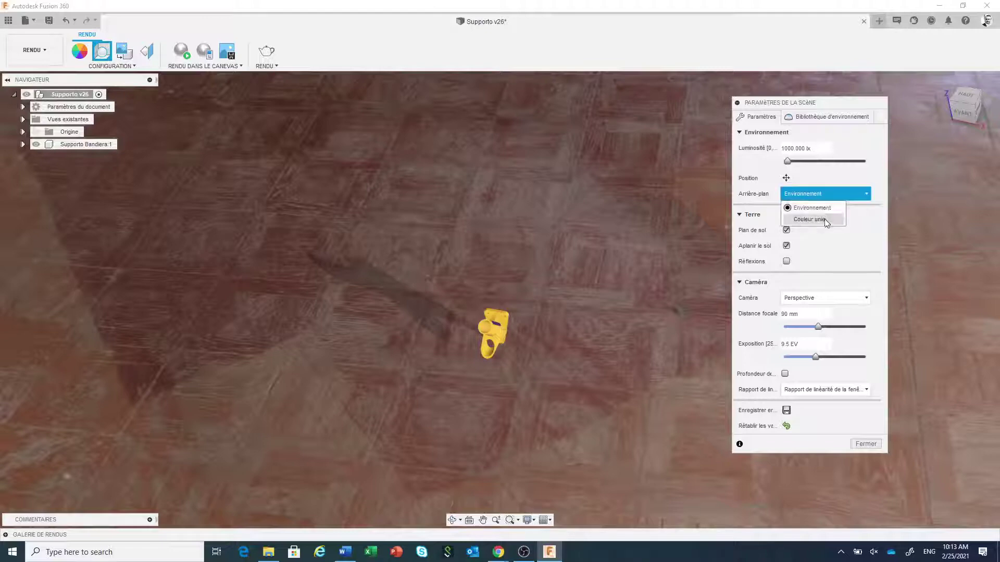
{"action": "left_click", "coordinate": [824, 218]}
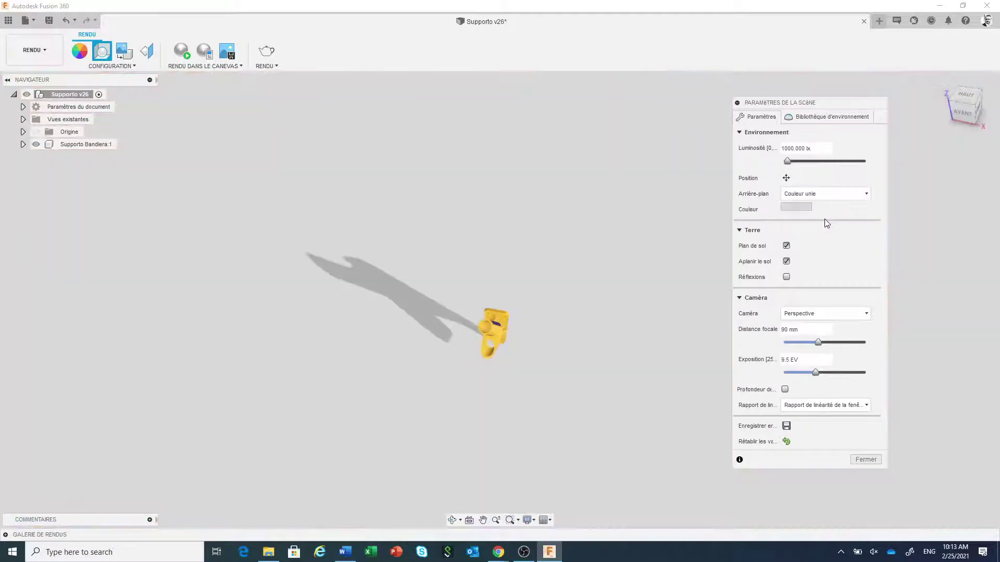
{"action": "scroll", "coordinate": [498, 345], "scroll_direction": "up", "scroll_amount": 5}
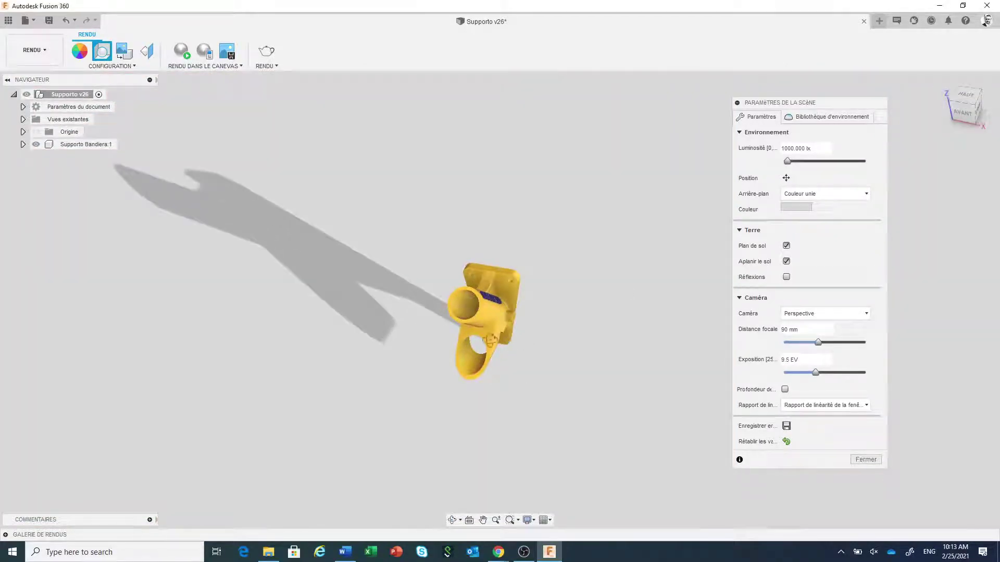
{"action": "mouse_move", "coordinate": [487, 341]}
{"action": "middle_mouse_down", "text": "shift"}
{"action": "mouse_move", "coordinate": [479, 327]}
{"action": "mouse_move", "coordinate": [484, 336]}
{"action": "middle_mouse_up", "text": "shift"}
{"action": "scroll", "coordinate": [484, 336], "scroll_direction": "up", "scroll_amount": 4}
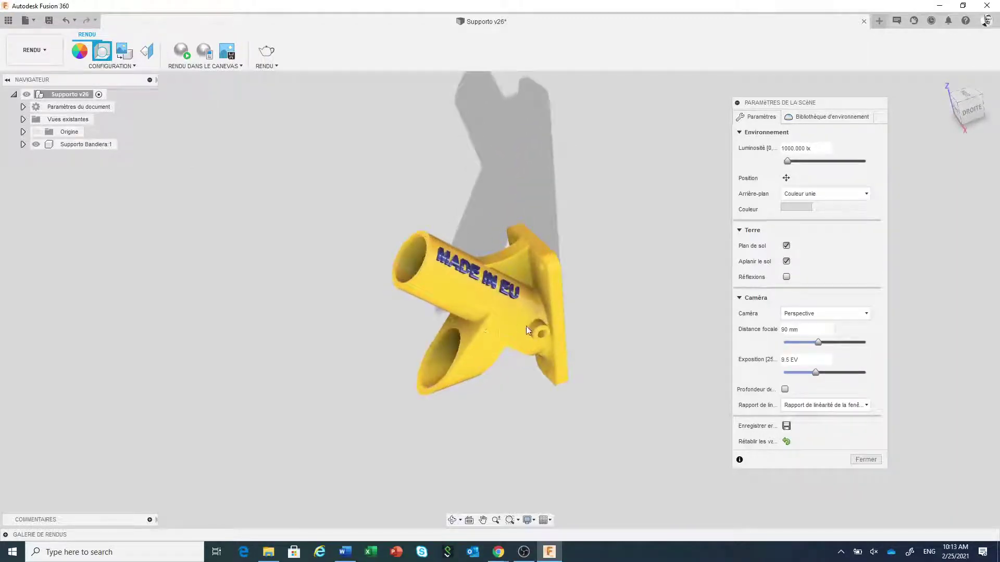
{"action": "middle_click_drag", "start_coordinate": [526, 326], "coordinate": [571, 310], "text": "shift"}
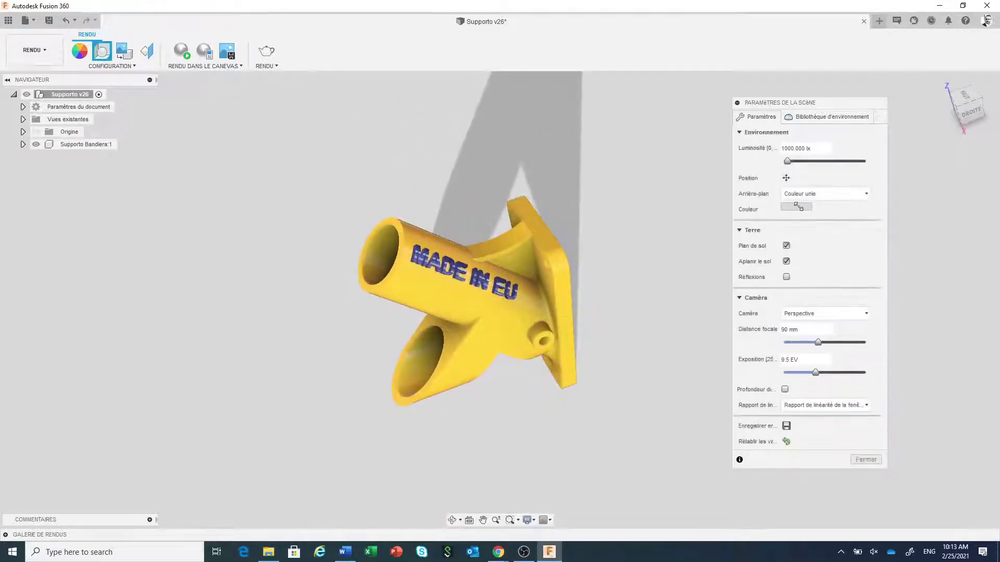
{"action": "scroll", "coordinate": [468, 311], "scroll_direction": "up", "scroll_amount": 5}
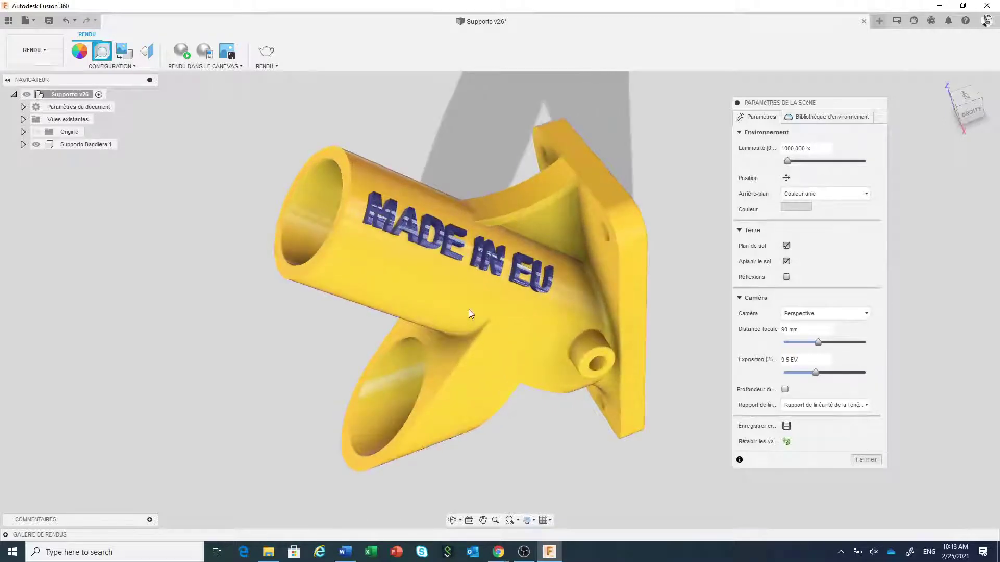
Step: Apply the "Plaza" environment from the Fusion 360 library as the scene's current environment
{"action": "left_click", "coordinate": [813, 116]}
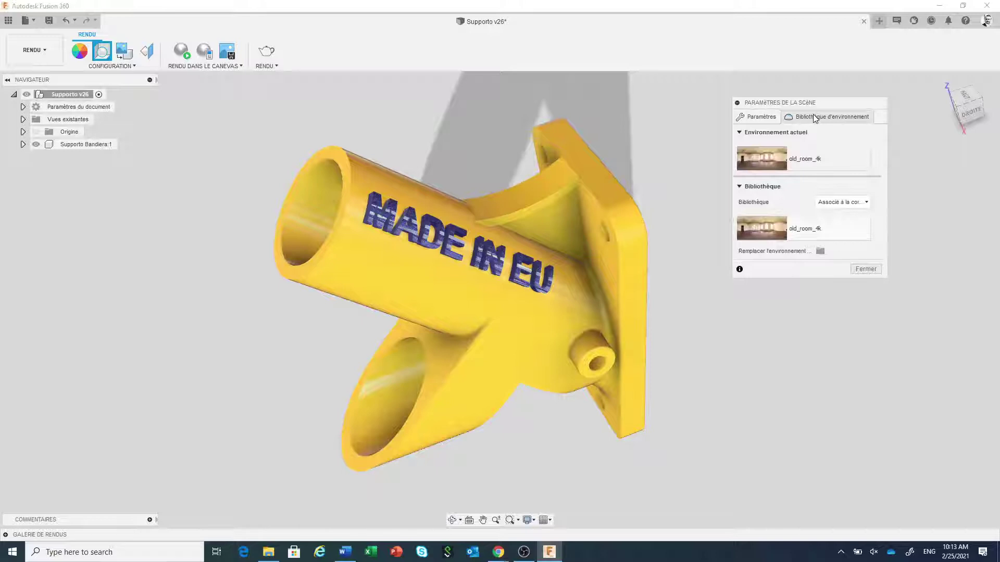
{"action": "left_click", "coordinate": [844, 204]}
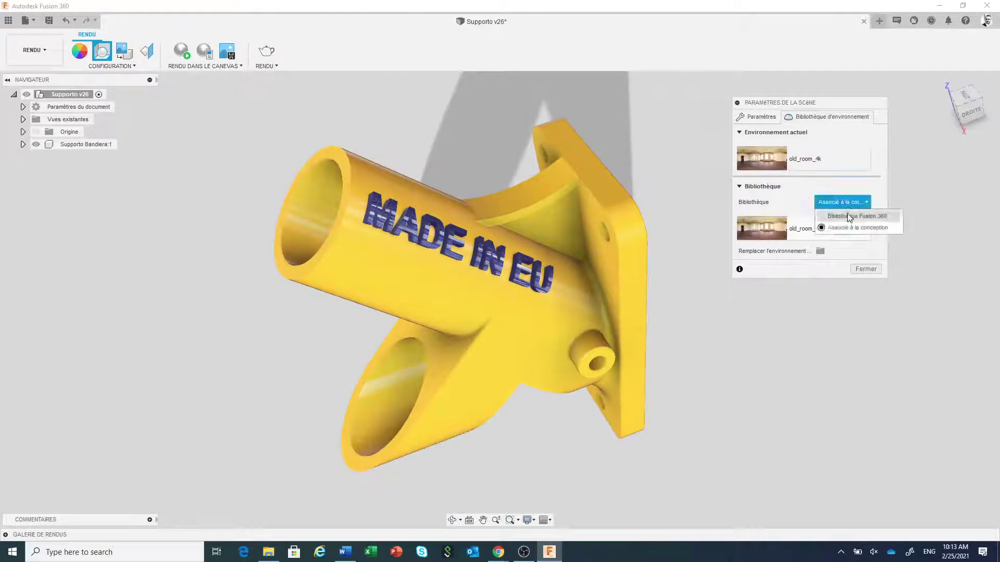
{"action": "left_click", "coordinate": [850, 216]}
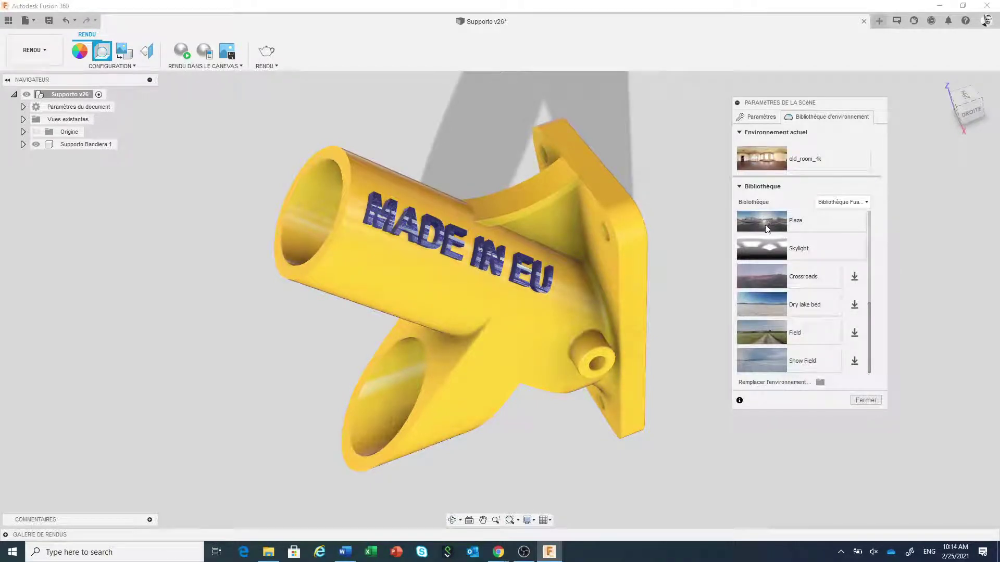
{"action": "left_click_drag", "start_coordinate": [765, 226], "coordinate": [759, 159]}
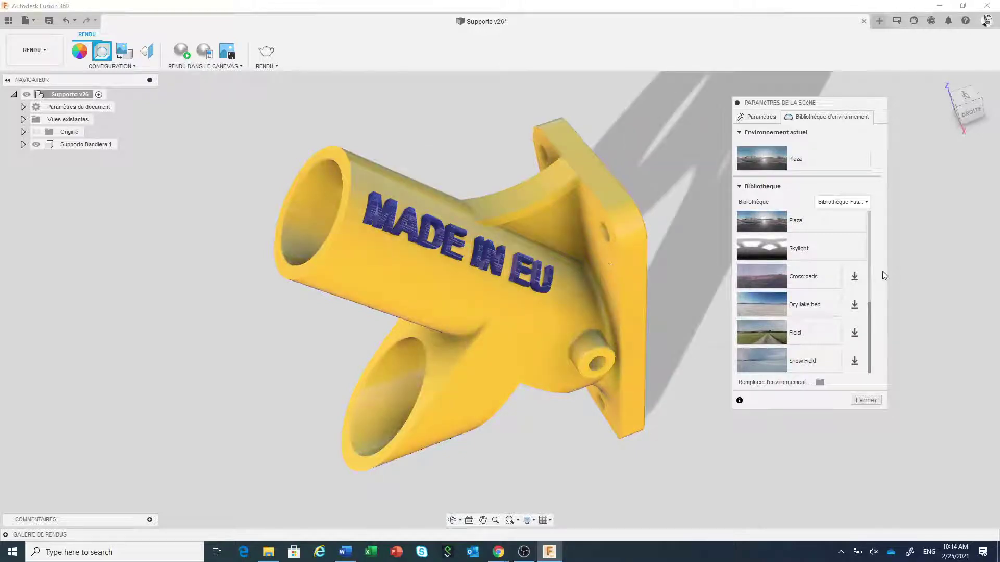
Step: Apply the "Skylight" environment from the Fusion 360 library to the scene and inspect the bracket's lighting and shadow in it
{"action": "left_click_drag", "start_coordinate": [768, 251], "coordinate": [758, 157]}
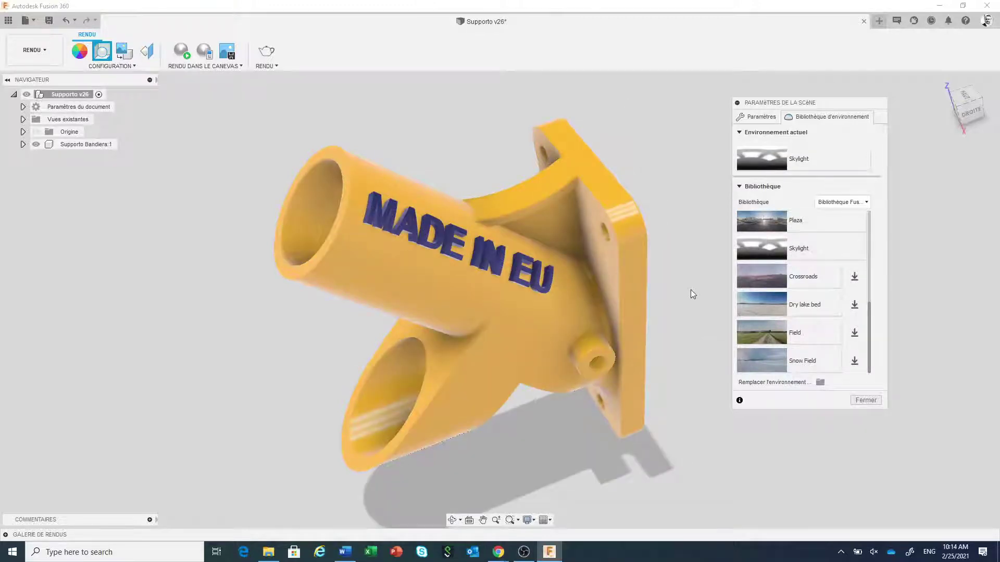
{"action": "left_click", "coordinate": [758, 121]}
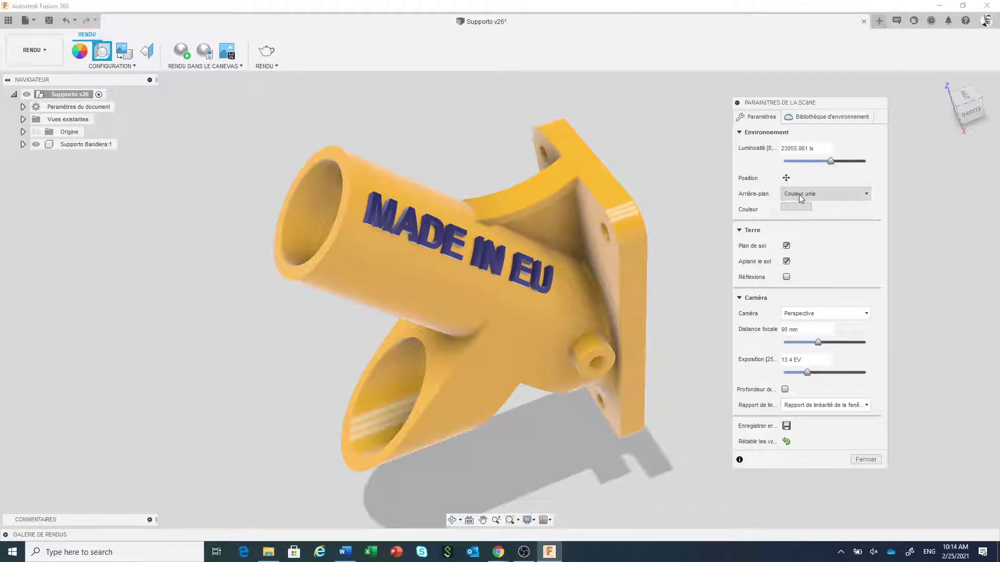
{"action": "left_click", "coordinate": [822, 120]}
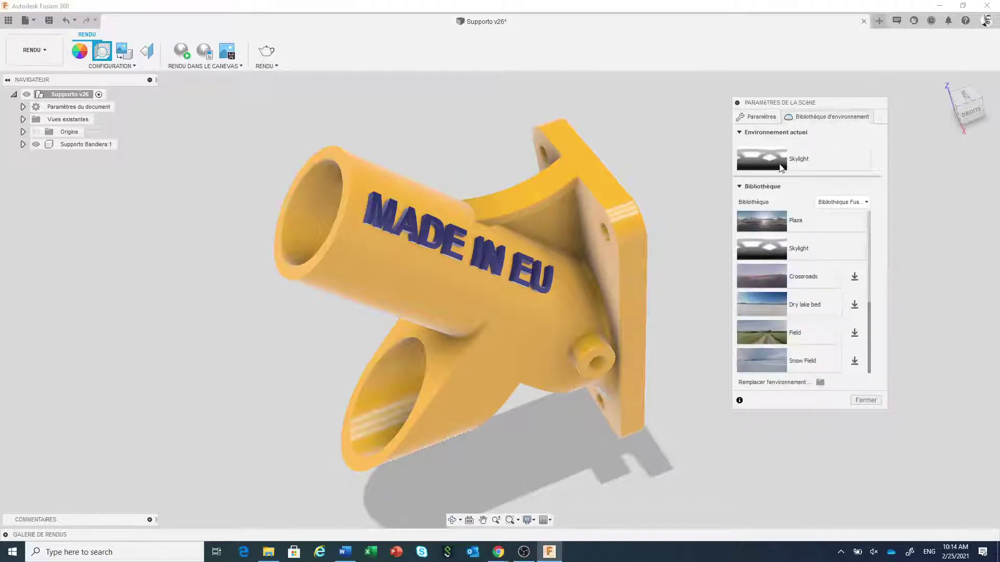
{"action": "left_click", "coordinate": [757, 119]}
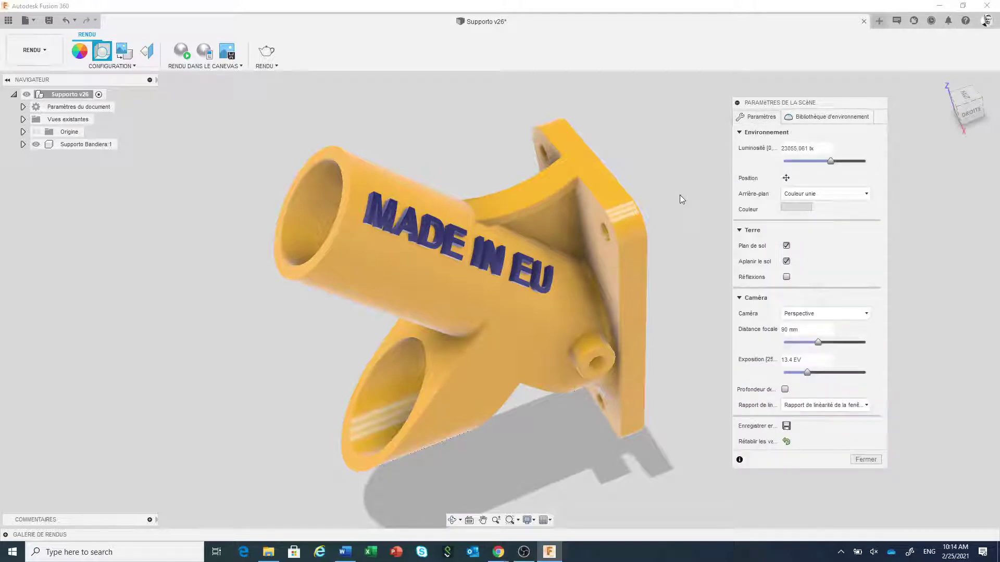
{"action": "scroll", "coordinate": [452, 217], "scroll_direction": "down", "scroll_amount": 5}
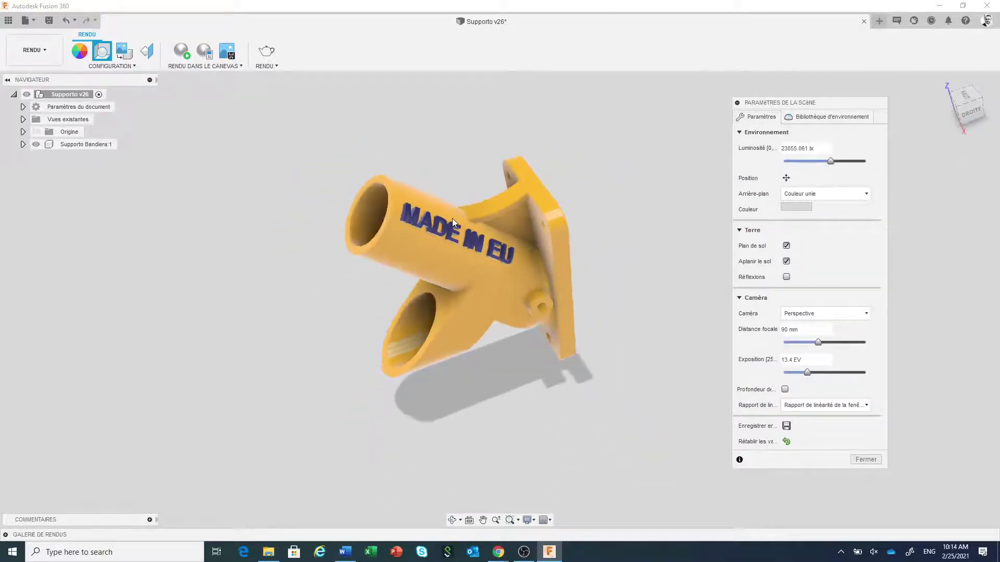
{"action": "middle_click_drag", "start_coordinate": [610, 254], "coordinate": [612, 235], "text": "shift"}
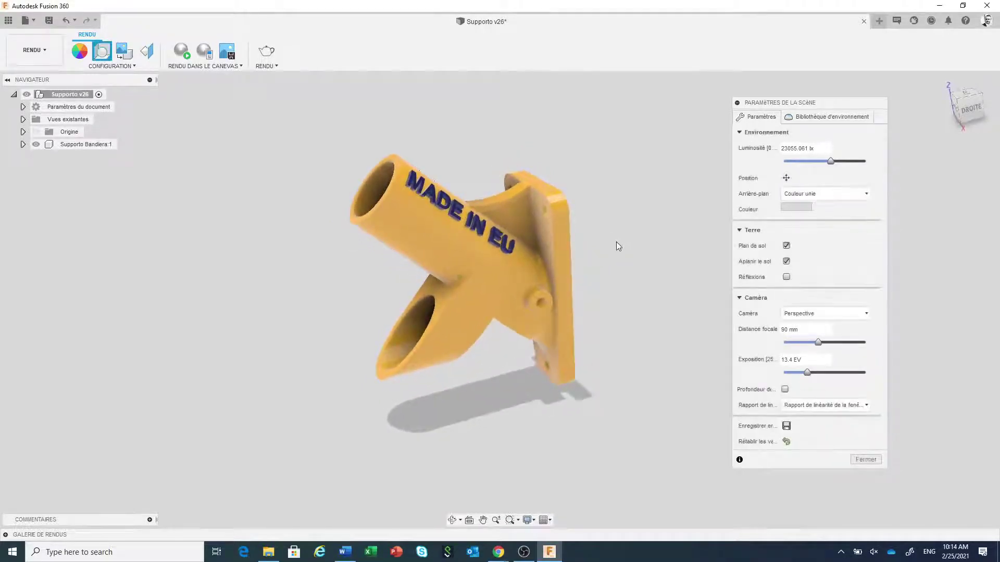
{"action": "scroll", "coordinate": [616, 242], "scroll_direction": "up", "scroll_amount": 1}
{"action": "scroll", "coordinate": [617, 245], "scroll_direction": "down", "scroll_amount": 1}
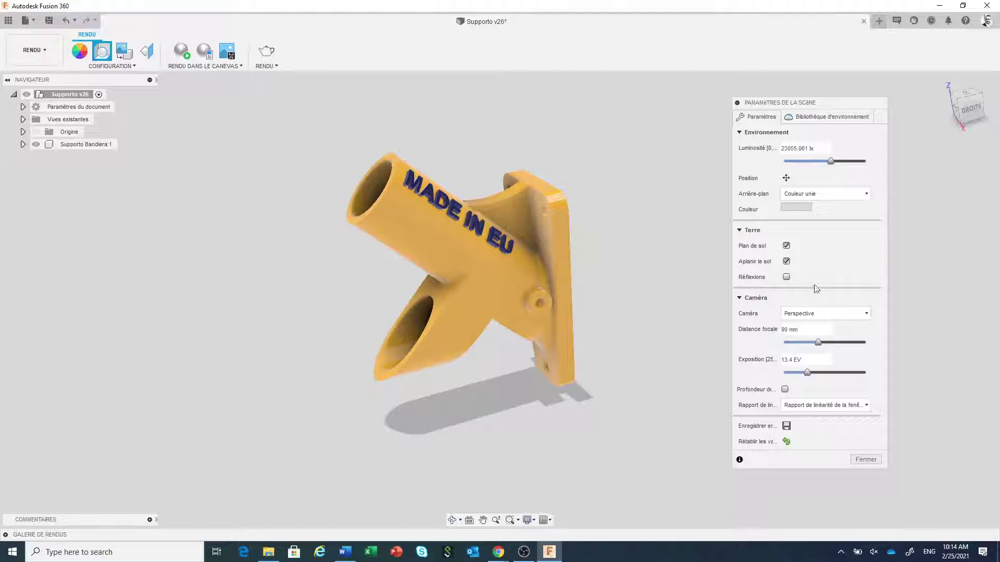
Step: Enable ground reflections in the scene with a roughness of 0.1 and bring the bracket's reflection into view
{"action": "left_click", "coordinate": [786, 277]}
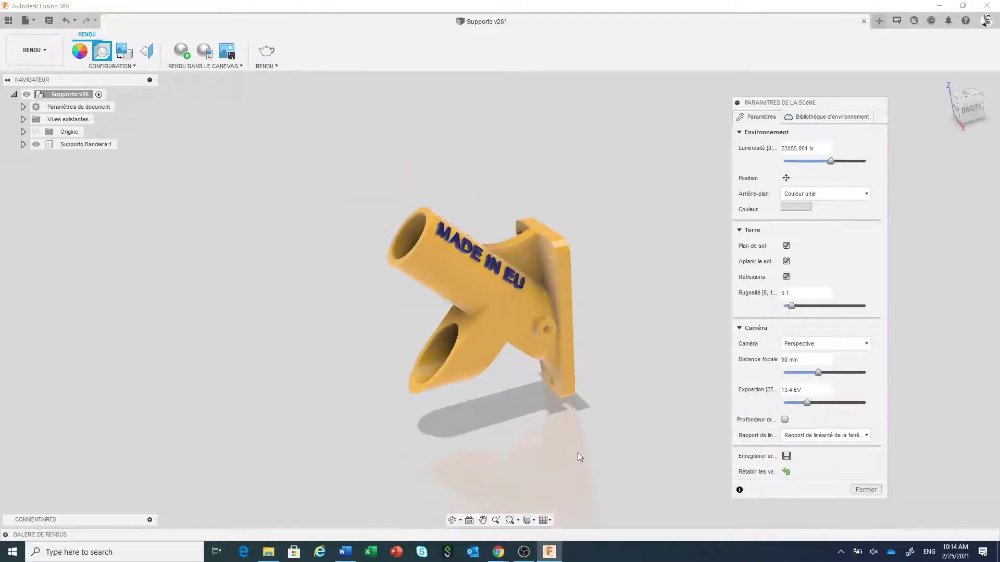
{"action": "middle_click_drag", "start_coordinate": [576, 439], "coordinate": [564, 384]}
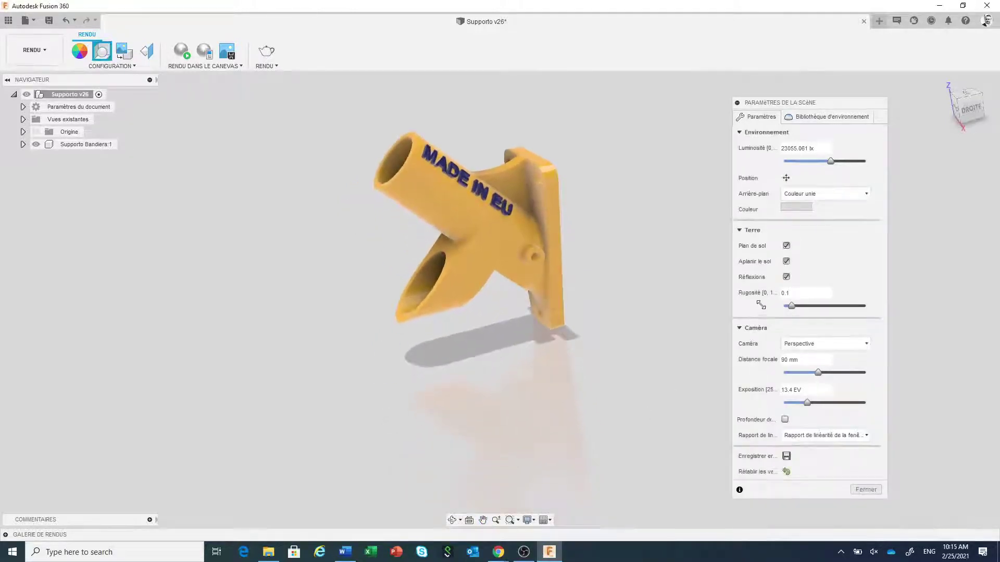
{"action": "mouse_move", "coordinate": [792, 307]}
{"action": "left_mouse_down"}
{"action": "mouse_move", "coordinate": [816, 307]}
{"action": "mouse_move", "coordinate": [792, 308]}
{"action": "left_mouse_up"}
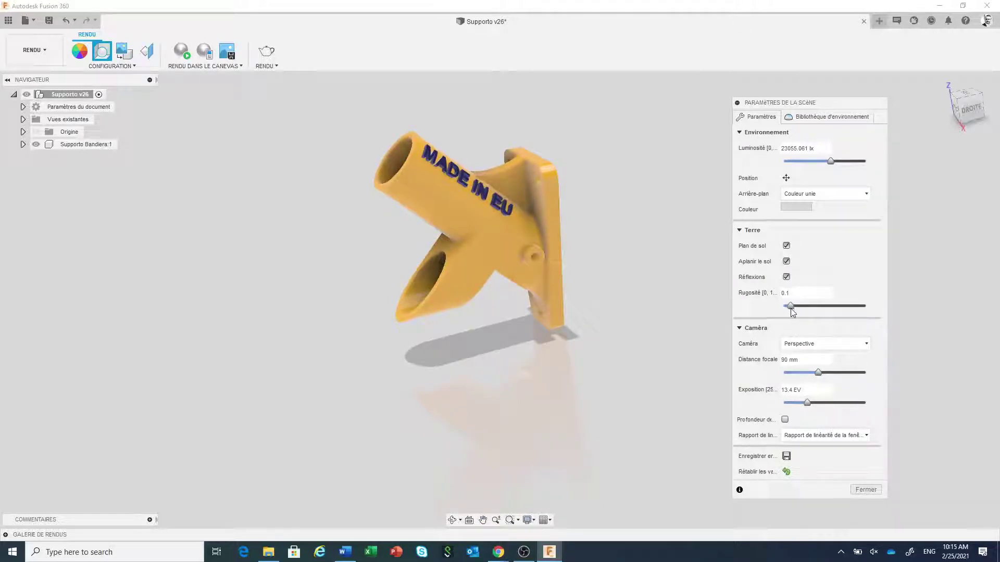
Step: Try the Orthogonale and "Perspective avec faces orthogonales" camera types on the scene, finishing with Perspective
{"action": "left_click", "coordinate": [813, 348]}
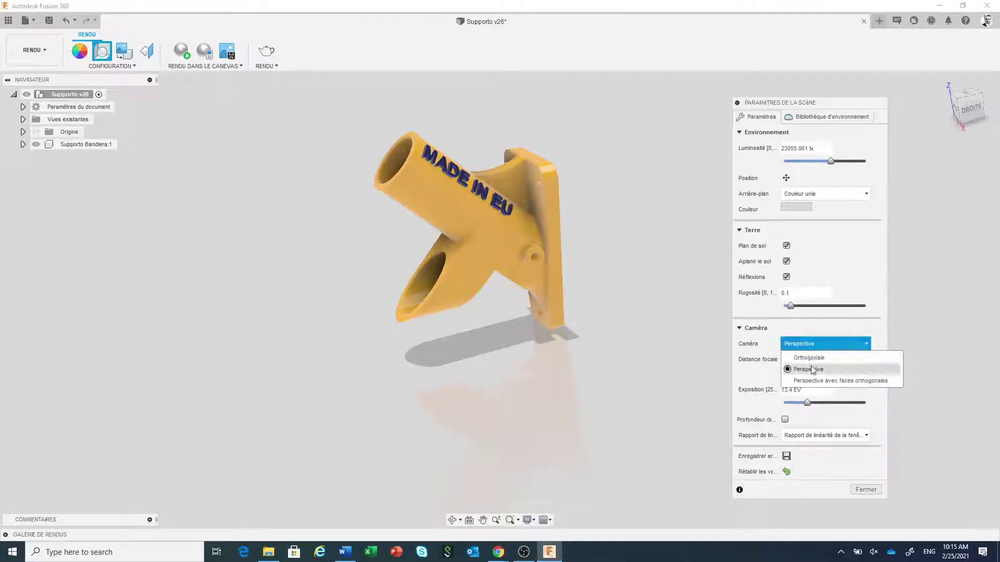
{"action": "left_click", "coordinate": [809, 357]}
{"action": "left_click", "coordinate": [812, 347]}
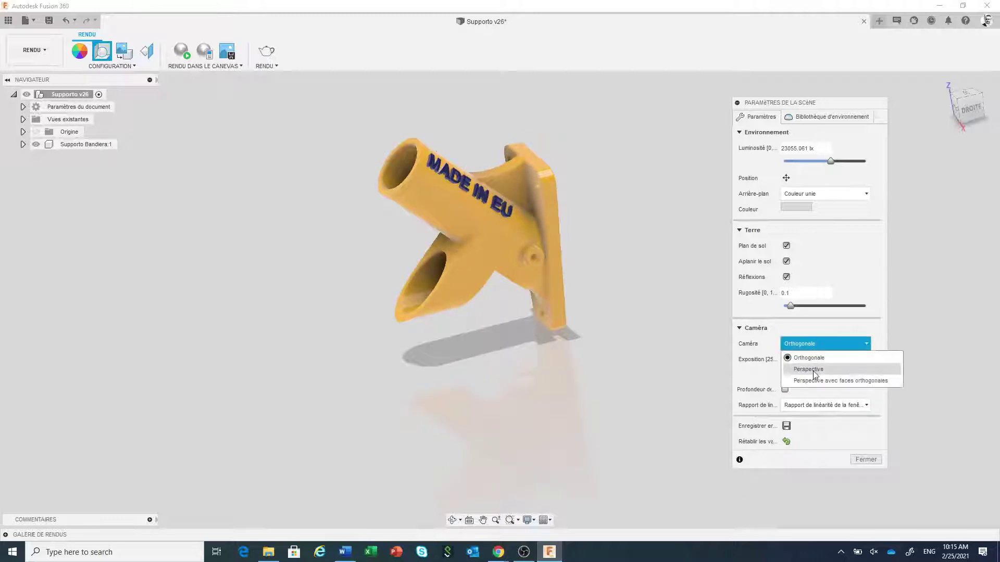
{"action": "left_click", "coordinate": [814, 374]}
{"action": "left_click", "coordinate": [813, 345]}
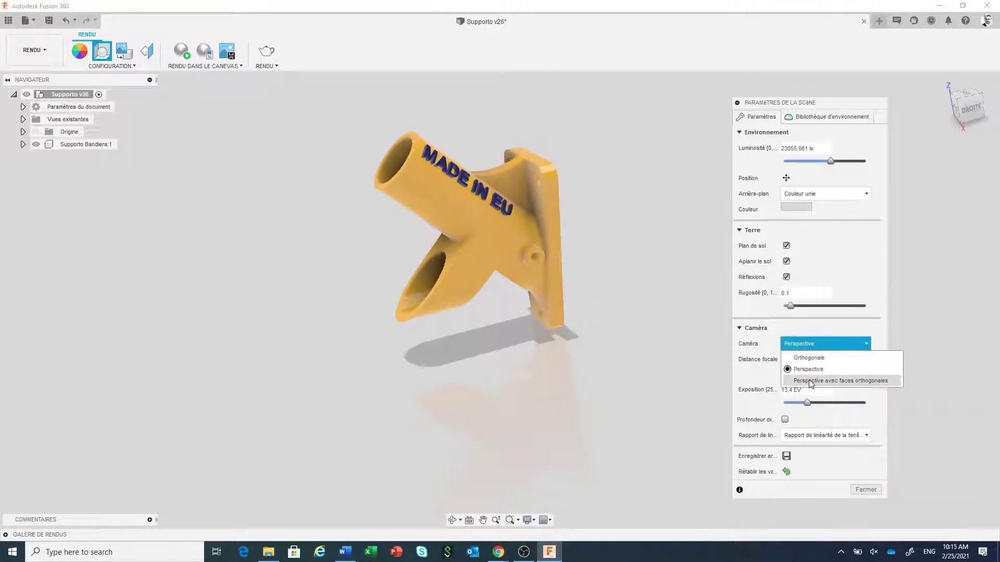
{"action": "left_click", "coordinate": [809, 382]}
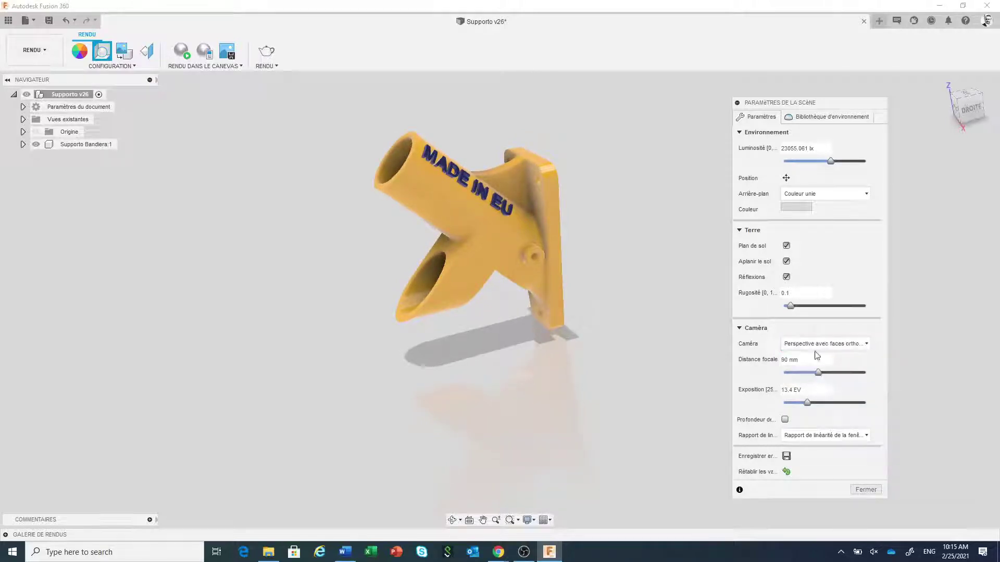
{"action": "left_click", "coordinate": [816, 353]}
{"action": "left_click", "coordinate": [808, 369]}
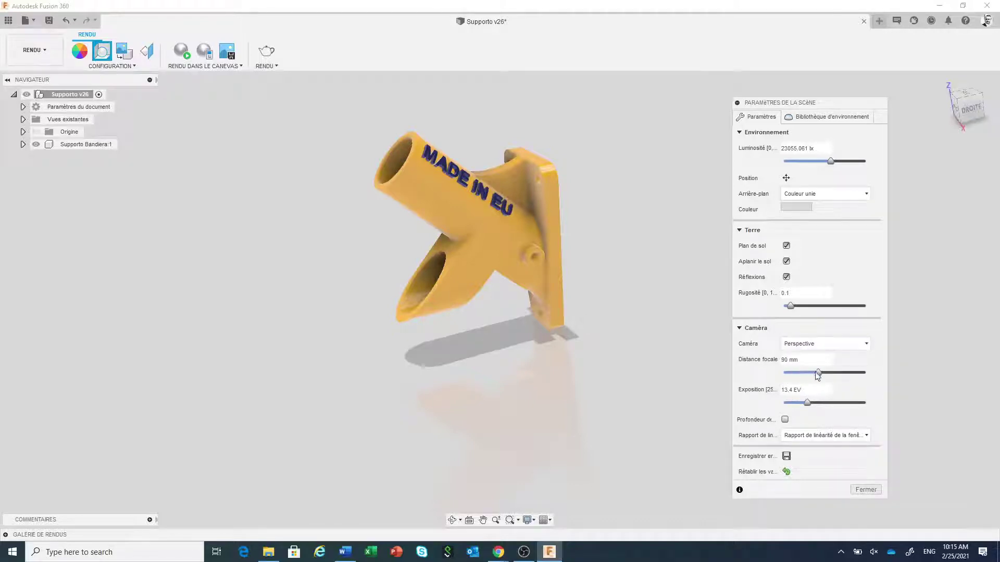
Step: Set the camera's focal length to 89 mm and the exposure to 13.6 EV, and close the scene settings
{"action": "left_click_drag", "start_coordinate": [818, 374], "coordinate": [818, 374]}
{"action": "left_click_drag", "start_coordinate": [806, 406], "coordinate": [808, 404]}
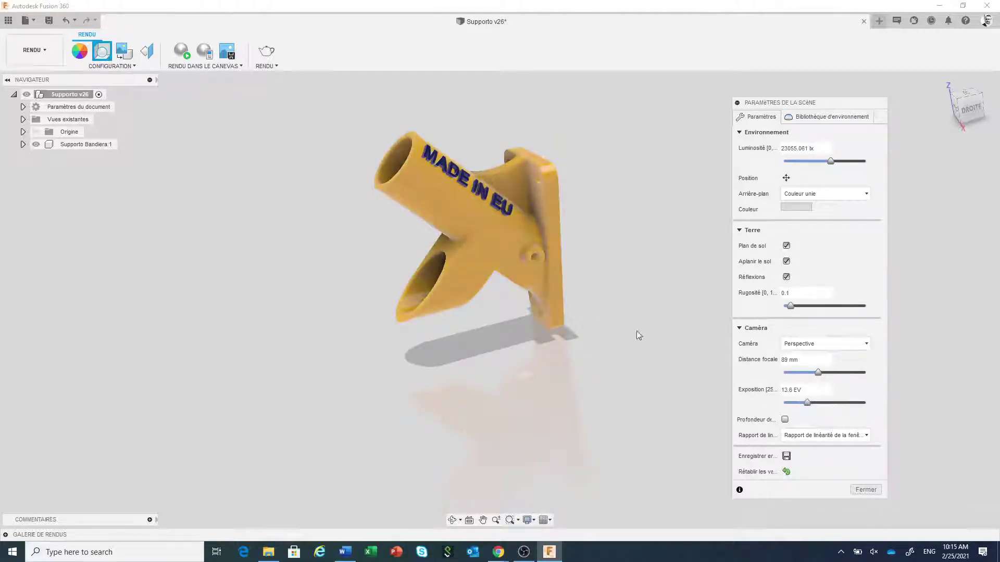
{"action": "scroll", "coordinate": [630, 329], "scroll_direction": "up", "scroll_amount": 2}
{"action": "middle_click_drag", "start_coordinate": [619, 321], "coordinate": [641, 350]}
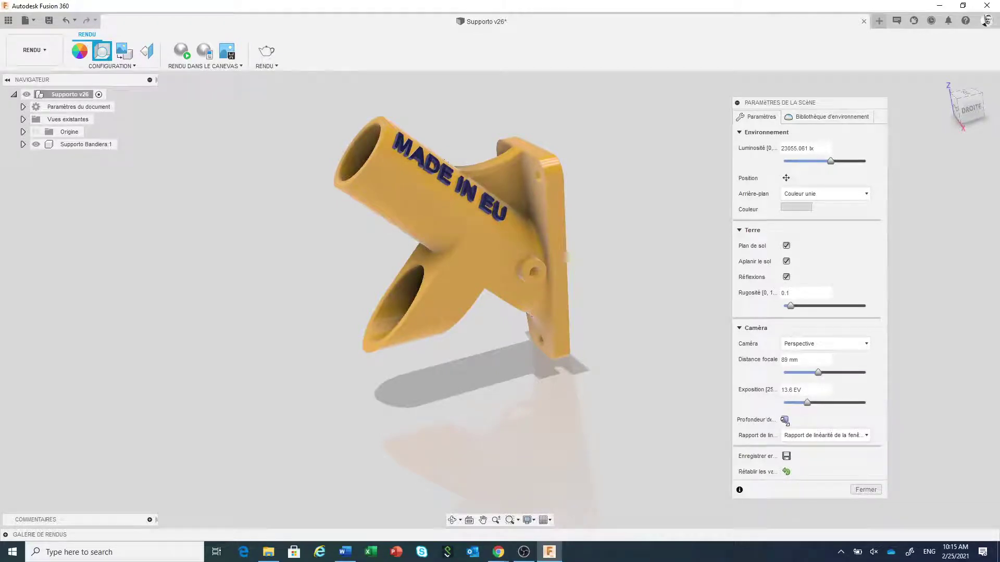
{"action": "key", "text": "Escape"}
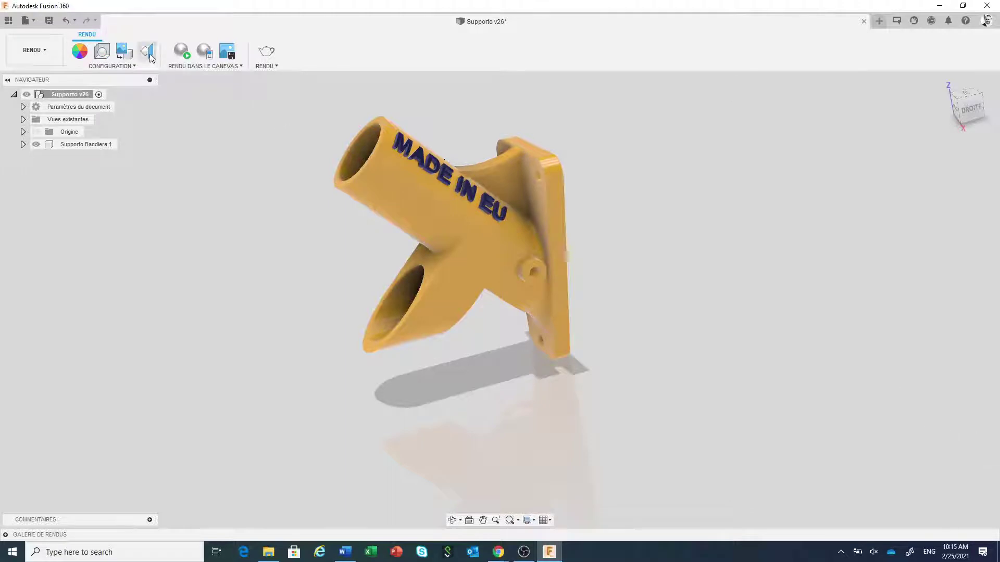
Step: Reopen the scene settings and try the camera's depth of field with a blur of 1.026, switching it off again
{"action": "left_click", "coordinate": [102, 50]}
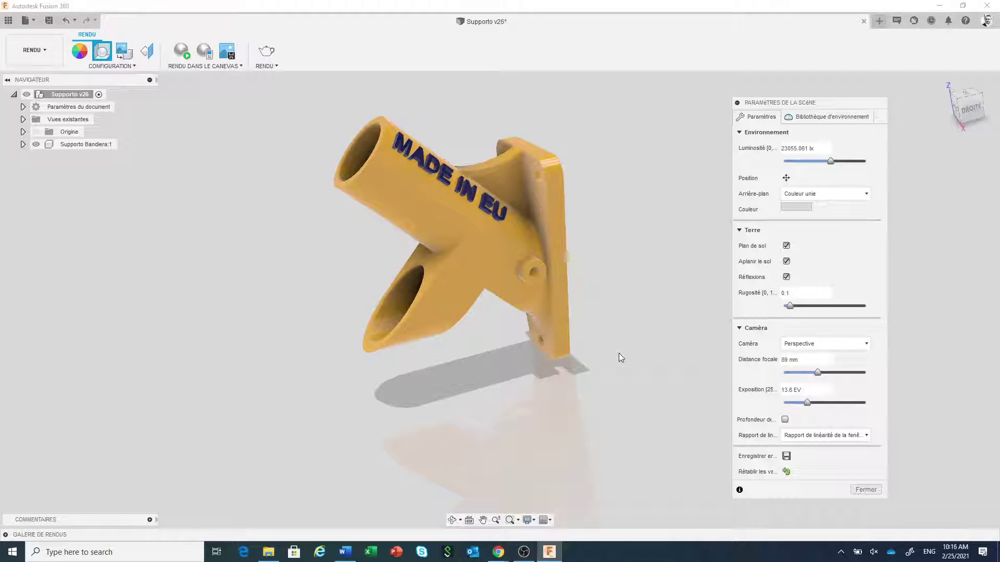
{"action": "scroll", "coordinate": [578, 418], "scroll_direction": "down", "scroll_amount": 2}
{"action": "scroll", "coordinate": [586, 369], "scroll_direction": "up", "scroll_amount": 1}
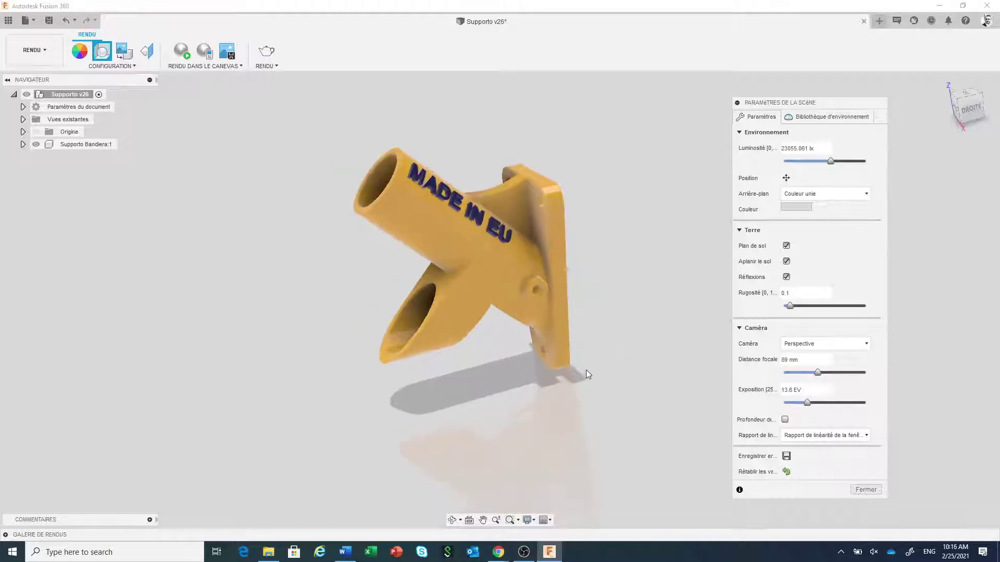
{"action": "middle_click_drag", "start_coordinate": [585, 371], "coordinate": [570, 375]}
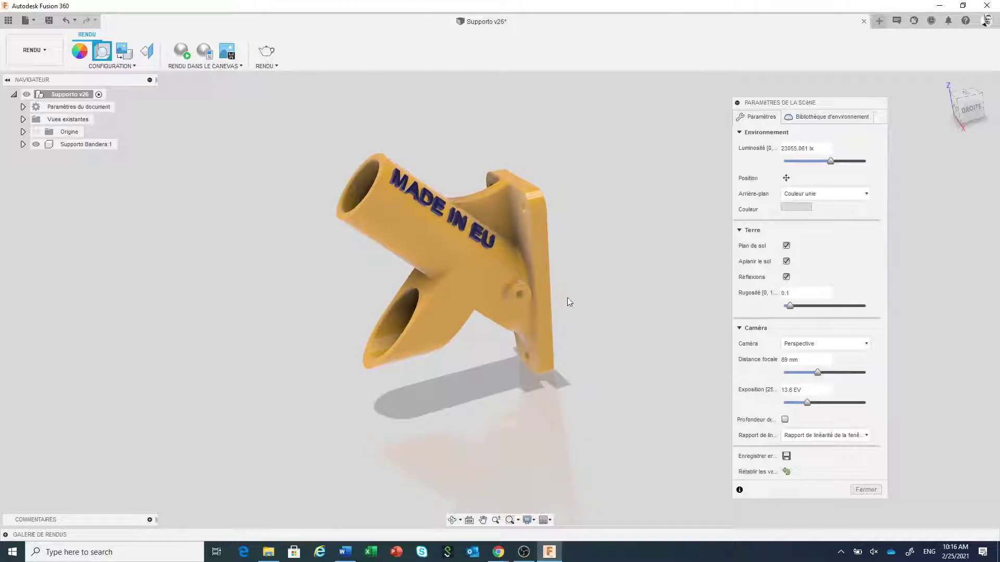
{"action": "scroll", "coordinate": [581, 301], "scroll_direction": "up", "scroll_amount": 1}
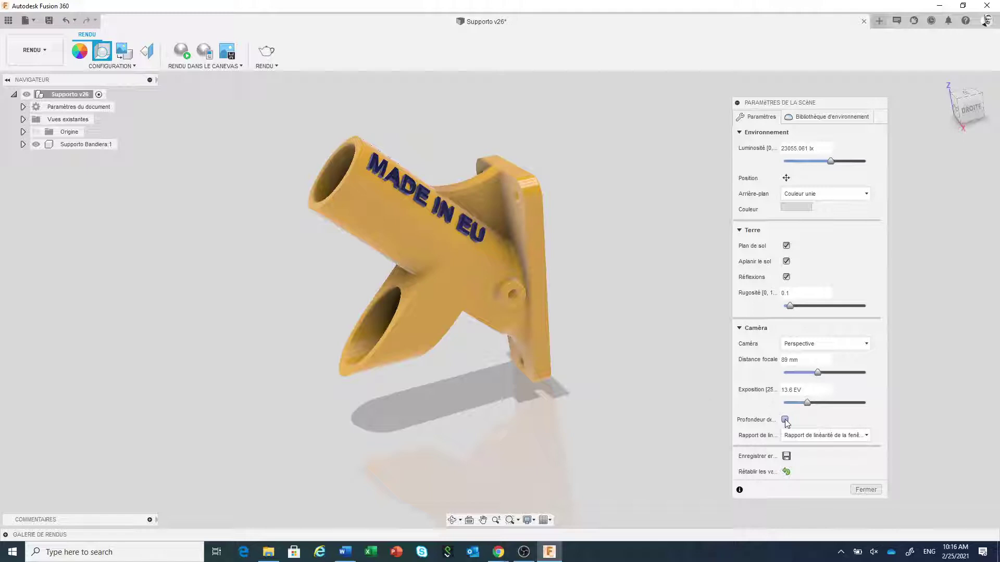
{"action": "left_click", "coordinate": [785, 420]}
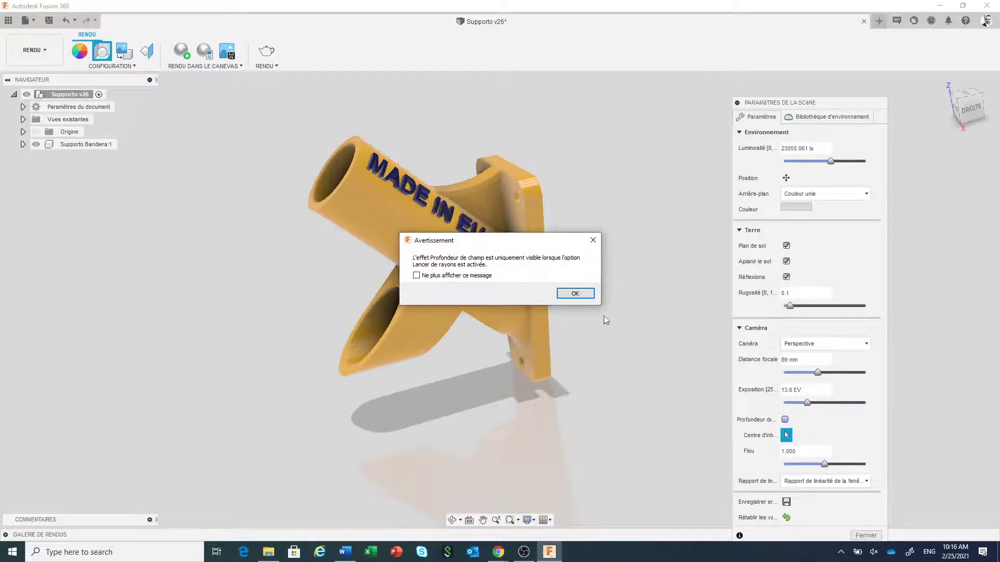
{"action": "left_click", "coordinate": [583, 297]}
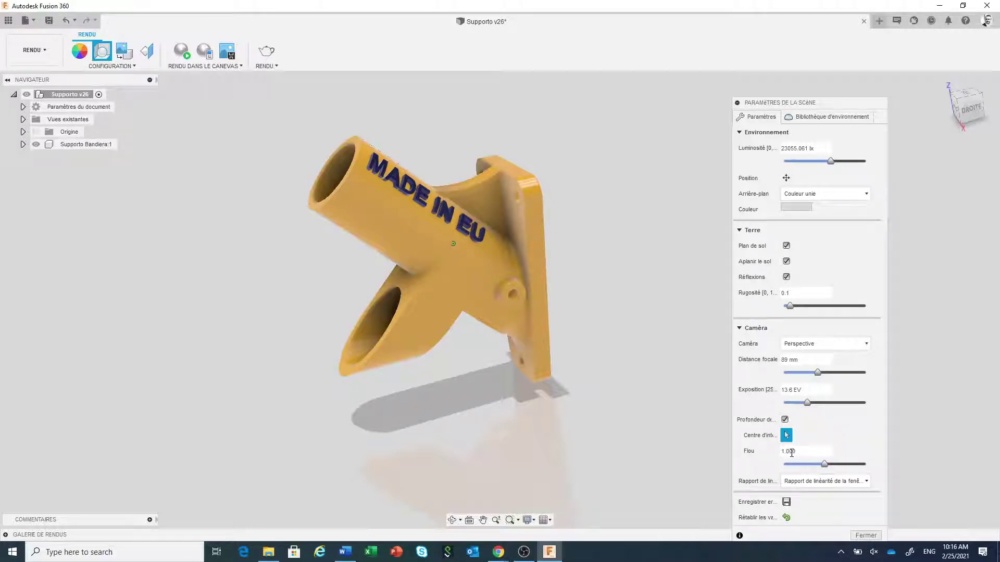
{"action": "mouse_move", "coordinate": [824, 464]}
{"action": "left_mouse_down"}
{"action": "mouse_move", "coordinate": [871, 468]}
{"action": "mouse_move", "coordinate": [797, 466]}
{"action": "mouse_move", "coordinate": [828, 470]}
{"action": "left_mouse_up"}
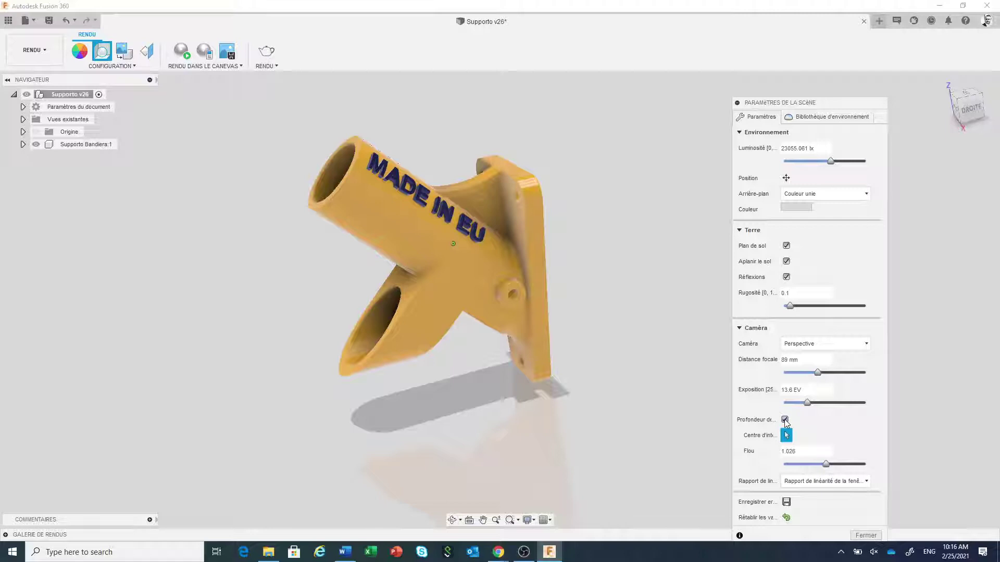
{"action": "left_click", "coordinate": [785, 420]}
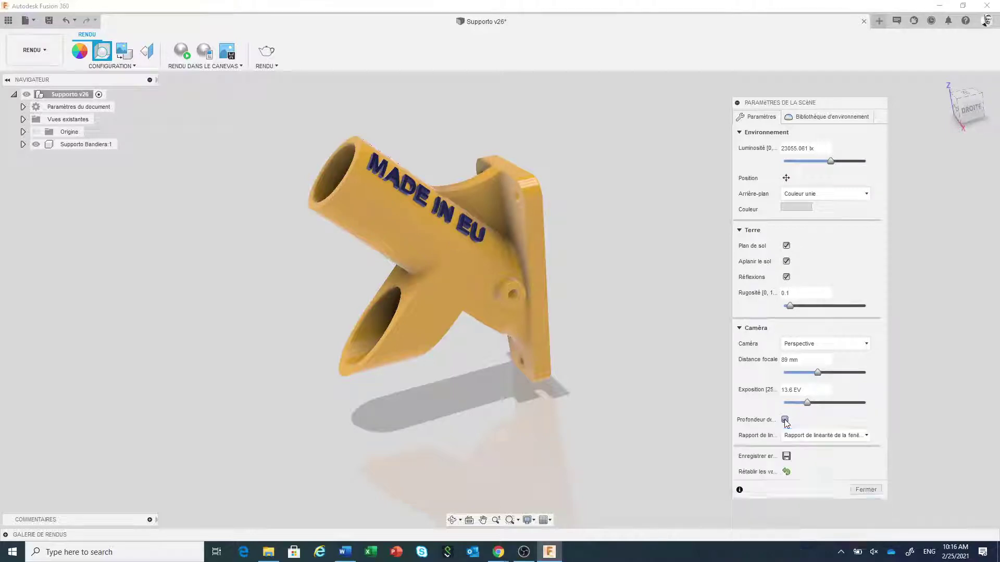
Step: Try the Carré 1:1, Présentation 4:3 and Ecran large 16:9 camera aspect ratios, finishing with the window's aspect ratio
{"action": "left_click", "coordinate": [811, 439]}
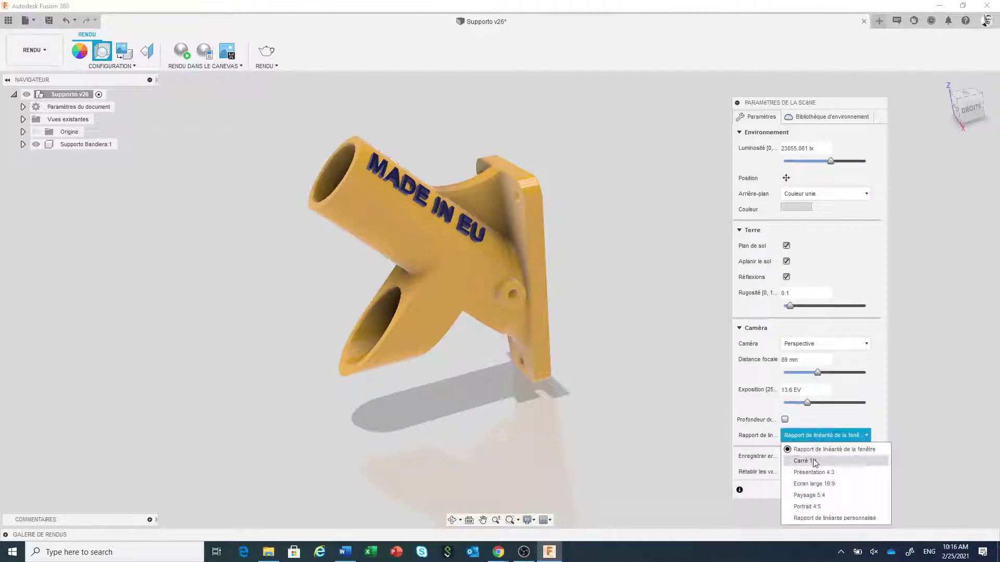
{"action": "left_click", "coordinate": [814, 462]}
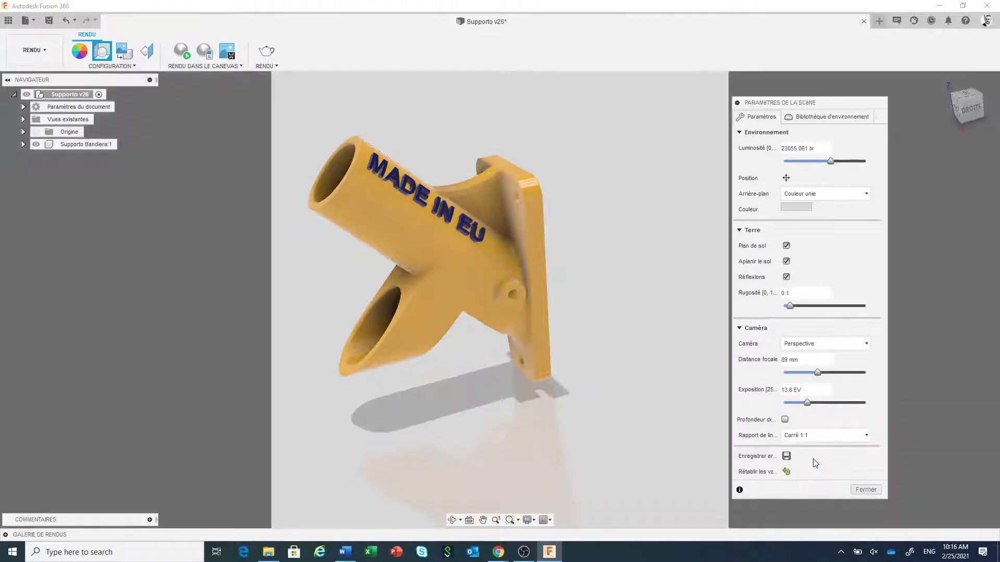
{"action": "left_click", "coordinate": [817, 436]}
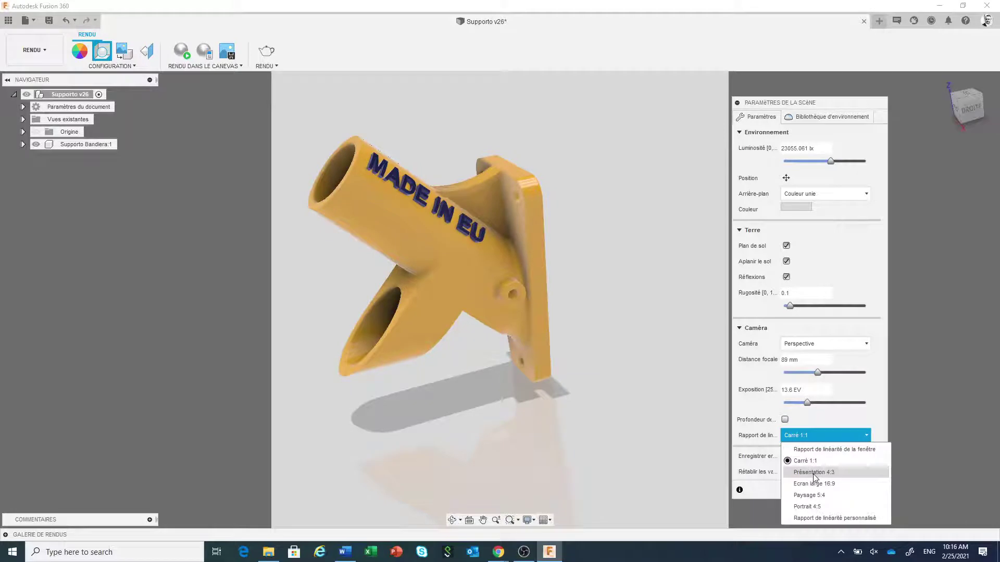
{"action": "left_click", "coordinate": [813, 473]}
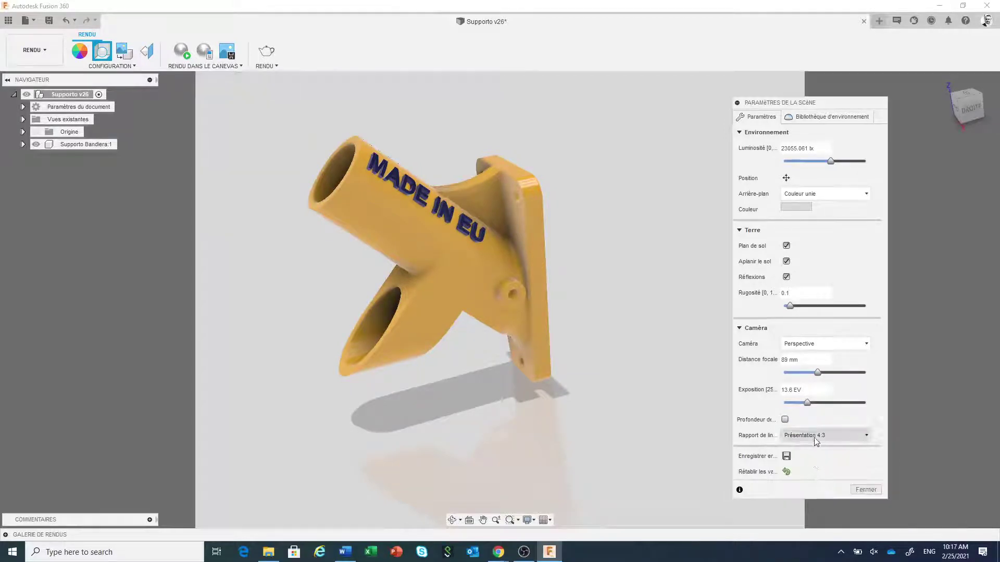
{"action": "left_click", "coordinate": [815, 437]}
{"action": "left_click", "coordinate": [814, 483]}
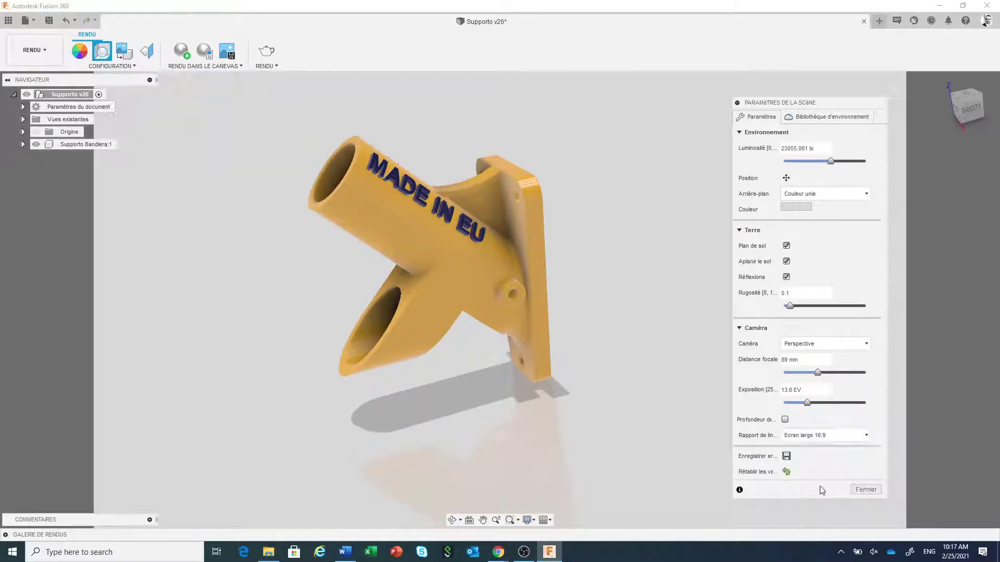
{"action": "left_click", "coordinate": [817, 436]}
{"action": "left_click", "coordinate": [816, 450]}
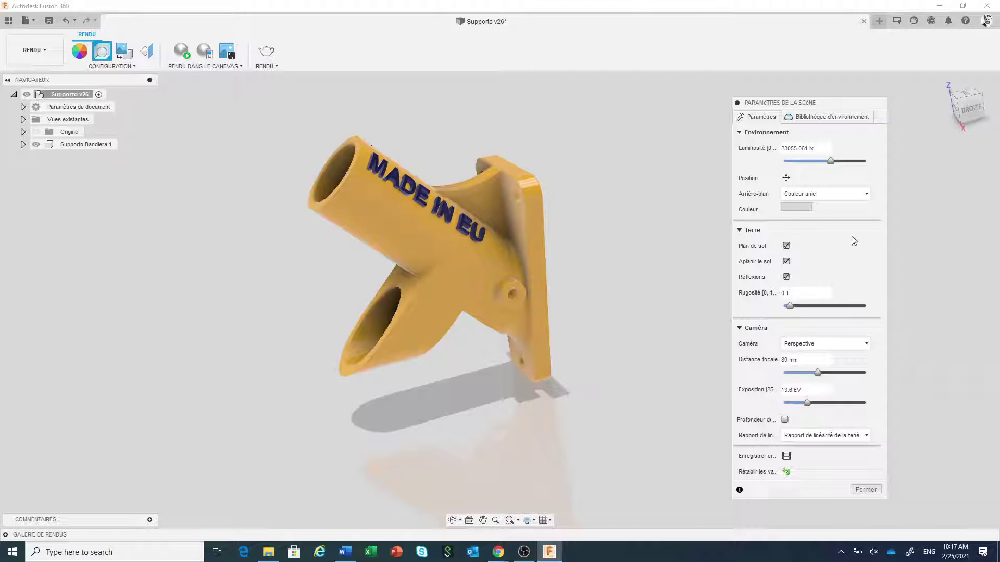
Step: Close the scene settings and switch from the Rendu workspace to the Conception workspace
{"action": "left_click", "coordinate": [837, 196]}
{"action": "left_click", "coordinate": [836, 196]}
{"action": "left_click", "coordinate": [866, 490]}
{"action": "left_click", "coordinate": [26, 52]}
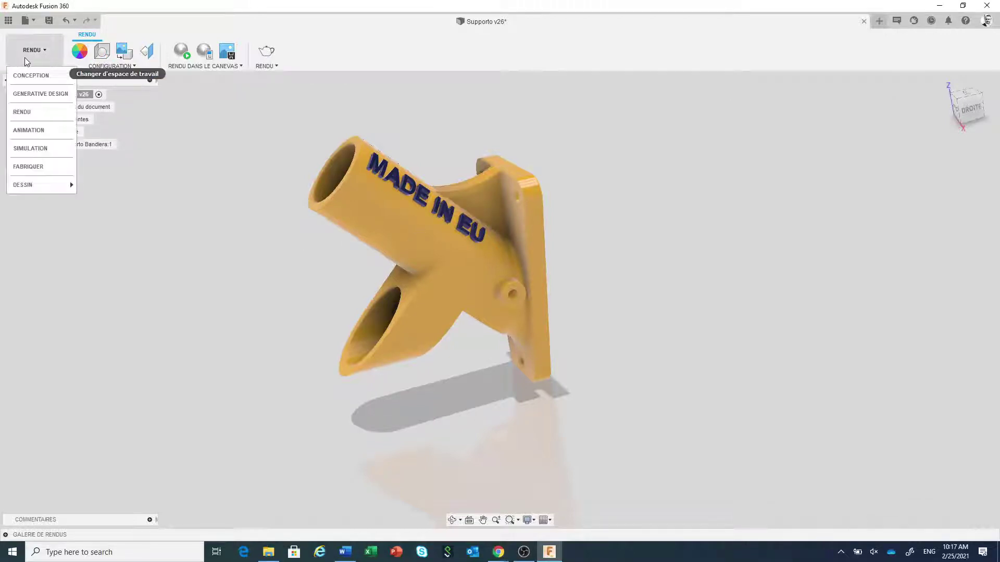
{"action": "left_click", "coordinate": [31, 76]}
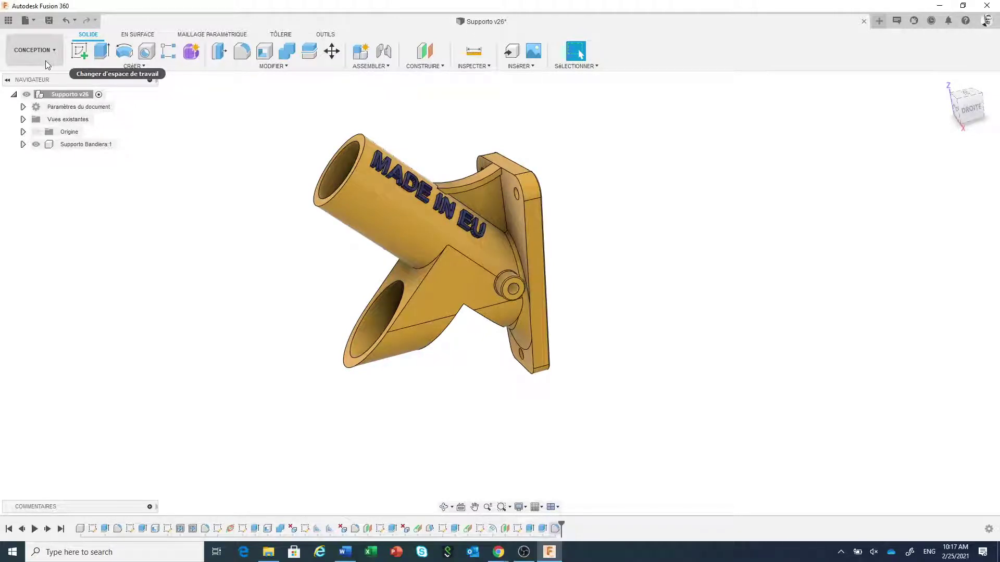
{"action": "left_click", "coordinate": [46, 61]}
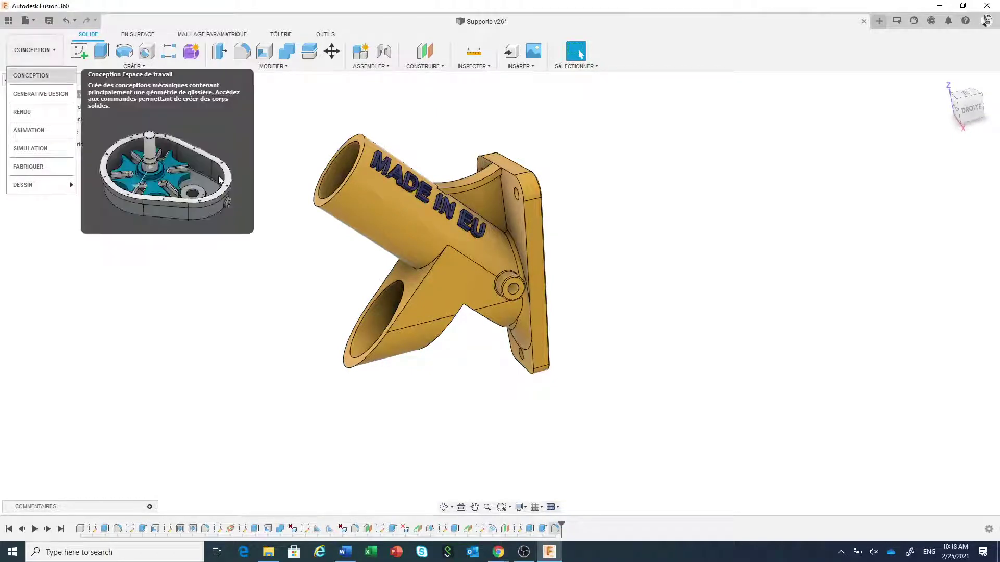
Step: Sketch a circle about 73 mm in diameter beside the bracket on the vertical front origin plane
{"action": "left_click", "coordinate": [284, 168]}
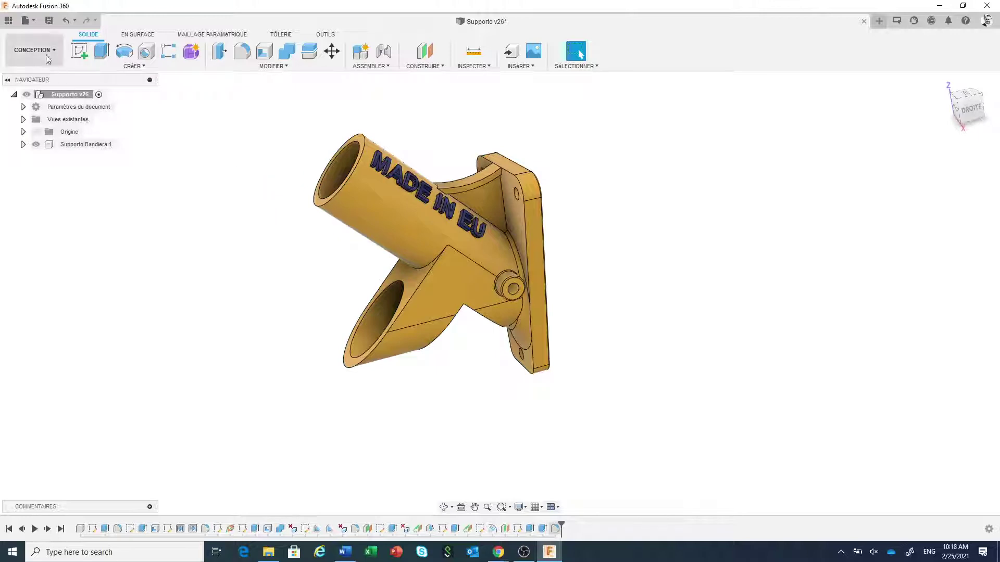
{"action": "scroll", "coordinate": [620, 268], "scroll_direction": "down", "scroll_amount": 1}
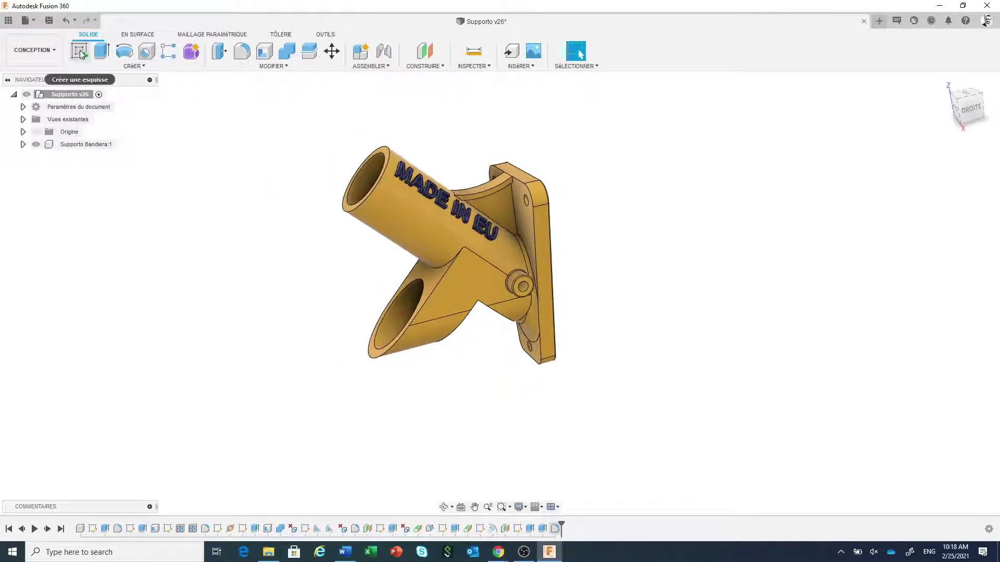
{"action": "scroll", "coordinate": [580, 397], "scroll_direction": "down", "scroll_amount": 1}
{"action": "middle_click_drag", "start_coordinate": [585, 401], "coordinate": [604, 377], "text": "shift"}
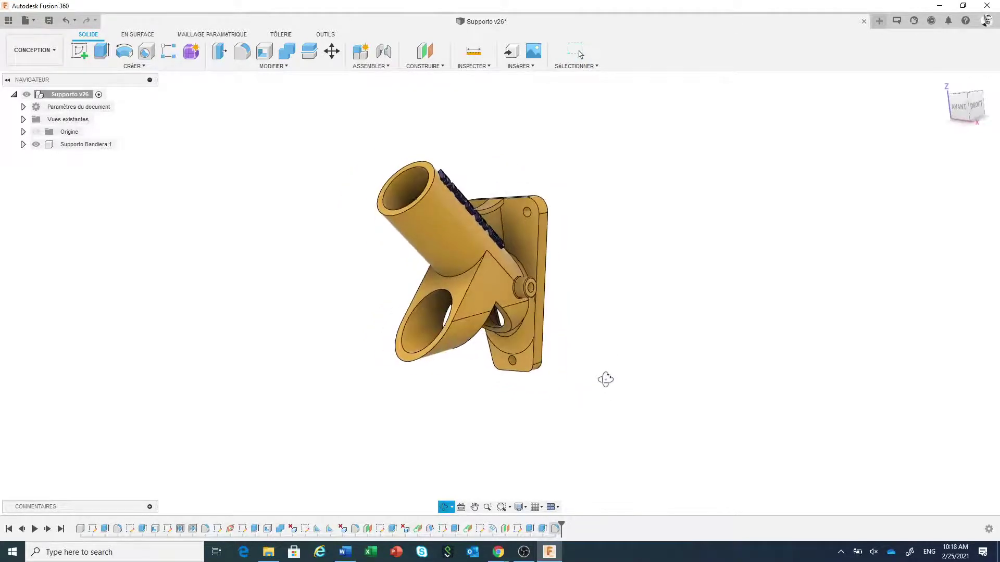
{"action": "left_click", "coordinate": [79, 51]}
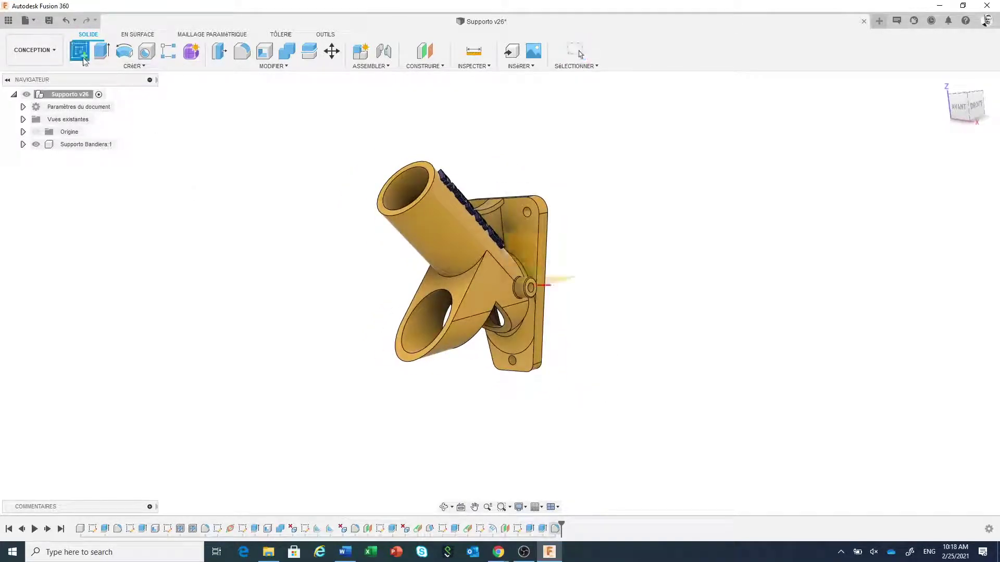
{"action": "left_click", "coordinate": [567, 287]}
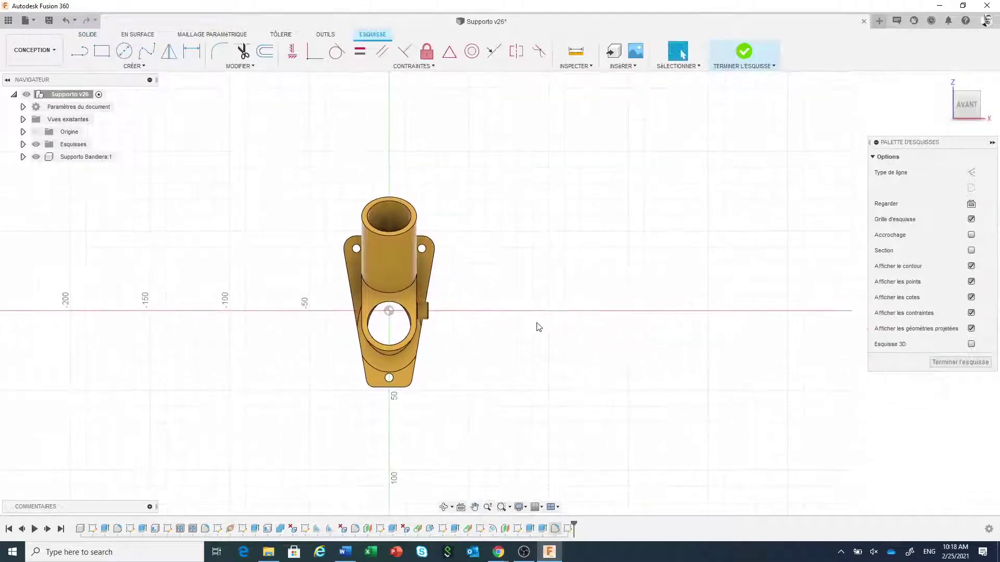
{"action": "left_click", "coordinate": [124, 50]}
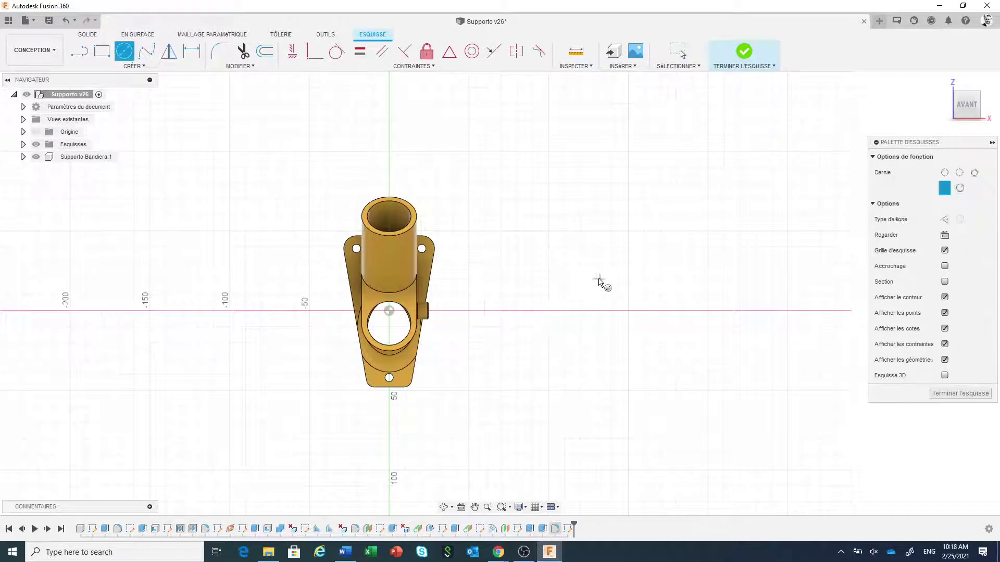
{"action": "left_click", "coordinate": [594, 281]}
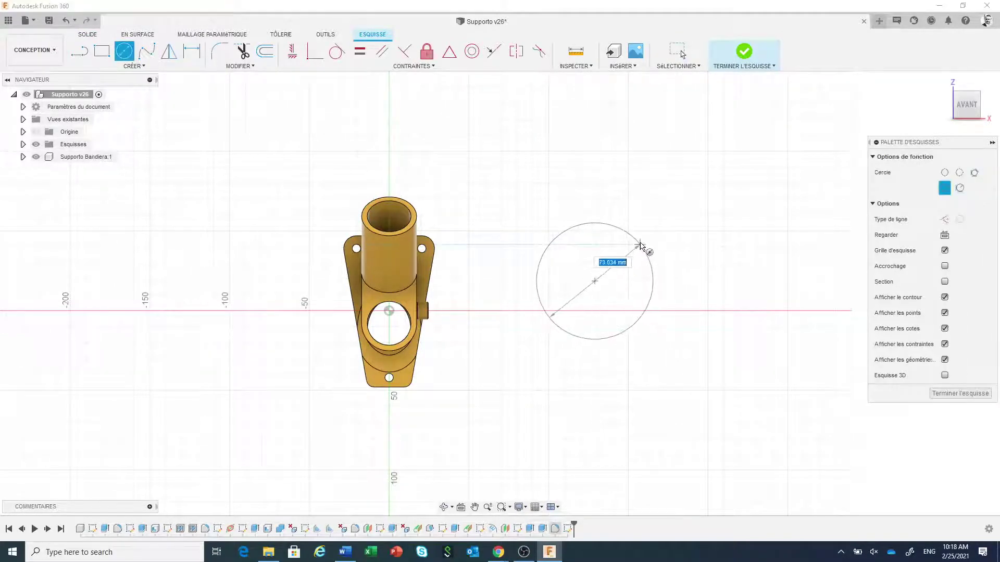
{"action": "left_click", "coordinate": [641, 245]}
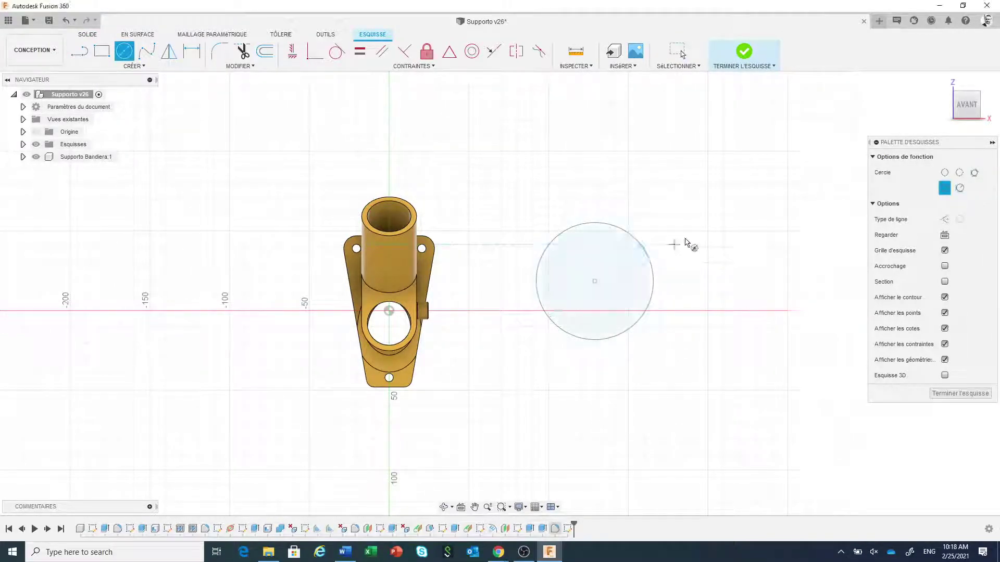
{"action": "right_click", "coordinate": [703, 231]}
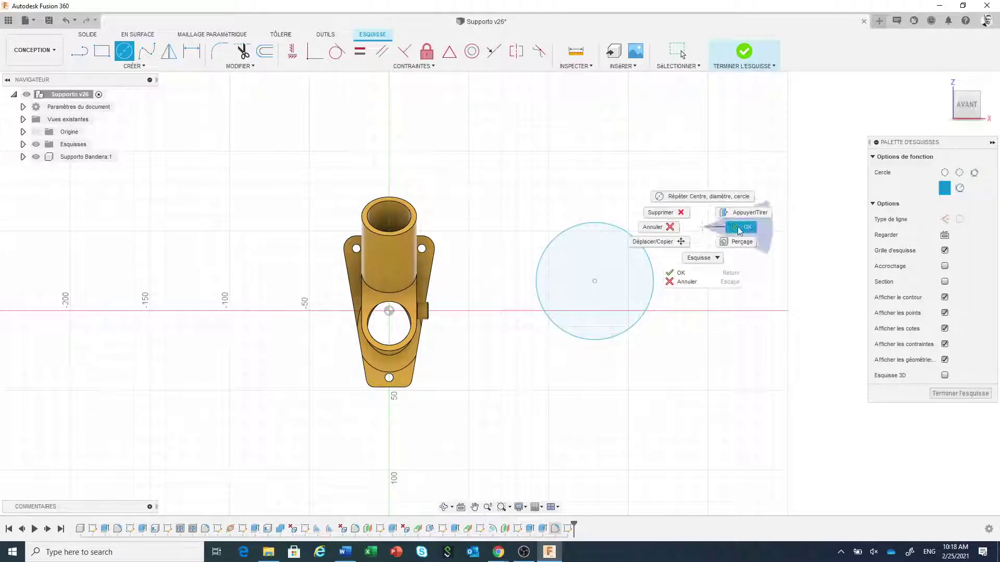
{"action": "left_click", "coordinate": [739, 232]}
Step: Extrude the circle about -161 mm as a new body with a taper angle of -5 degrees
{"action": "left_click", "coordinate": [615, 273]}
{"action": "right_click", "coordinate": [616, 273]}
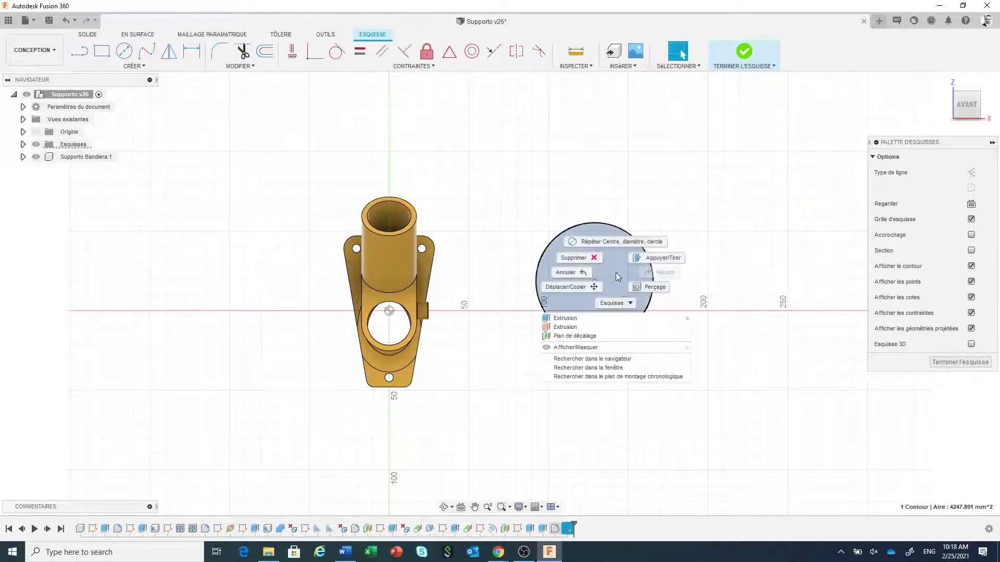
{"action": "left_click", "coordinate": [582, 318]}
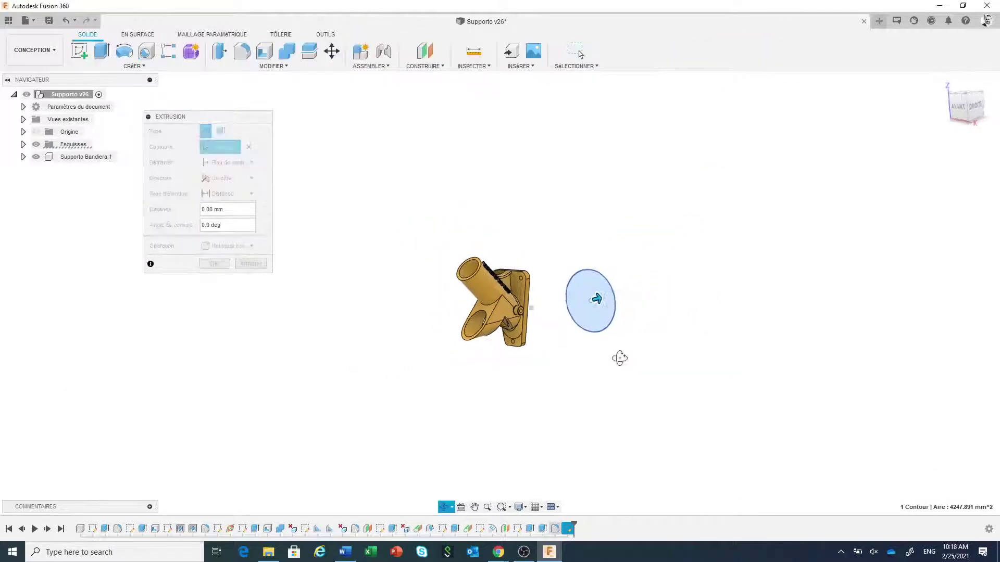
{"action": "left_click_drag", "start_coordinate": [596, 308], "coordinate": [468, 329]}
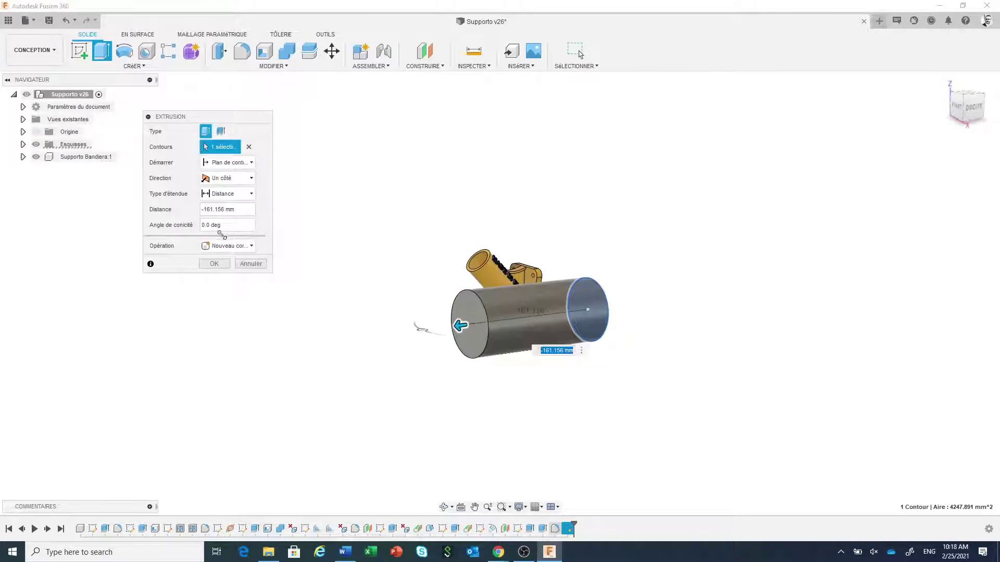
{"action": "left_click", "coordinate": [226, 227]}
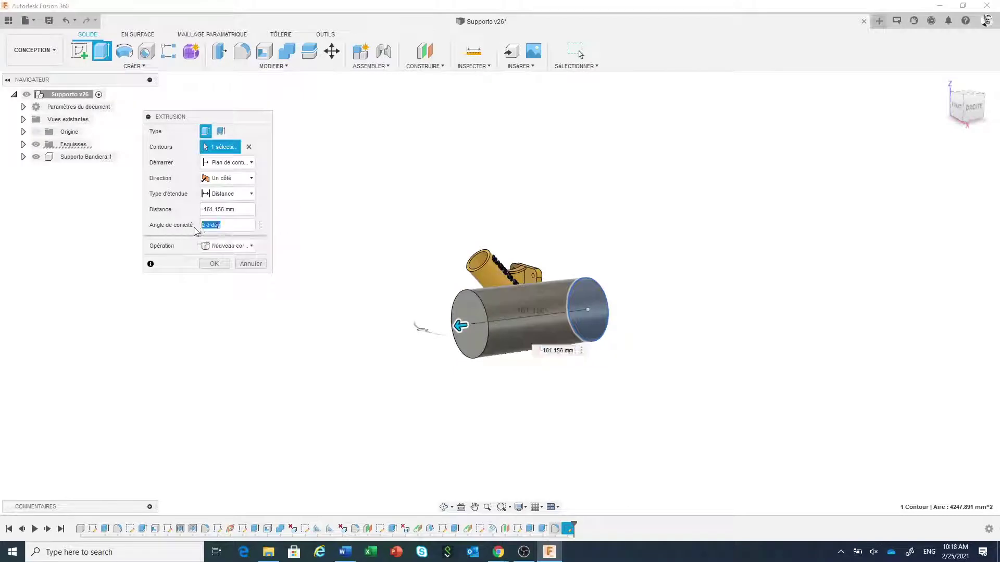
{"action": "type", "text": "-5"}
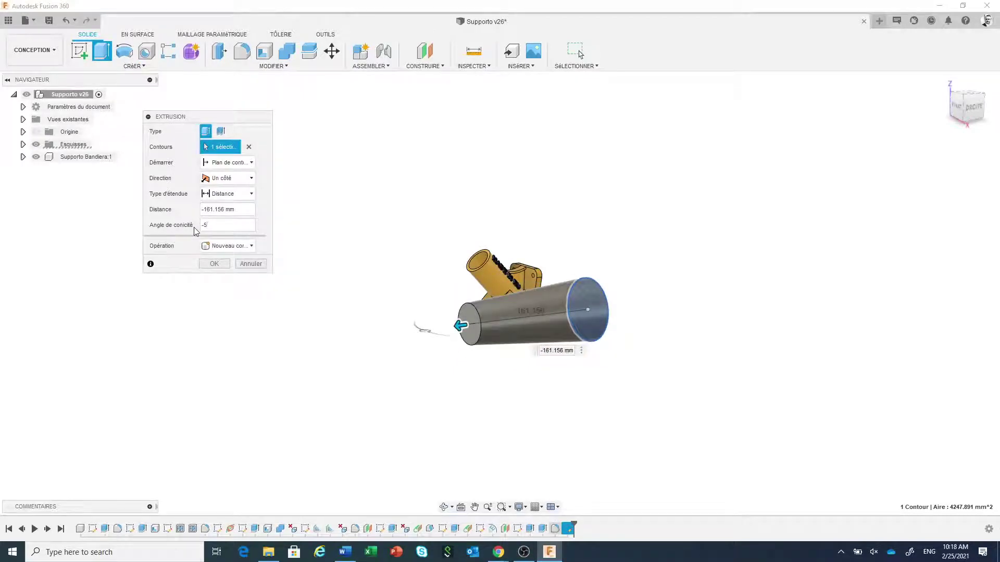
{"action": "left_click", "coordinate": [210, 264]}
Step: Move the tapered body away from the bracket and rotate it -21 degrees about X
{"action": "scroll", "coordinate": [368, 308], "scroll_direction": "down", "scroll_amount": 2}
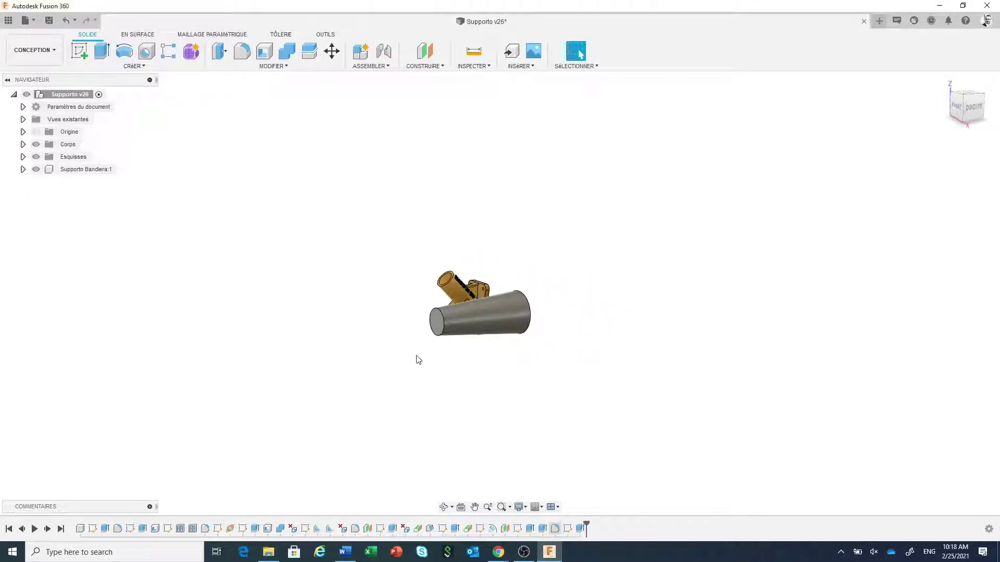
{"action": "middle_click_drag", "start_coordinate": [415, 359], "coordinate": [495, 336], "text": "shift"}
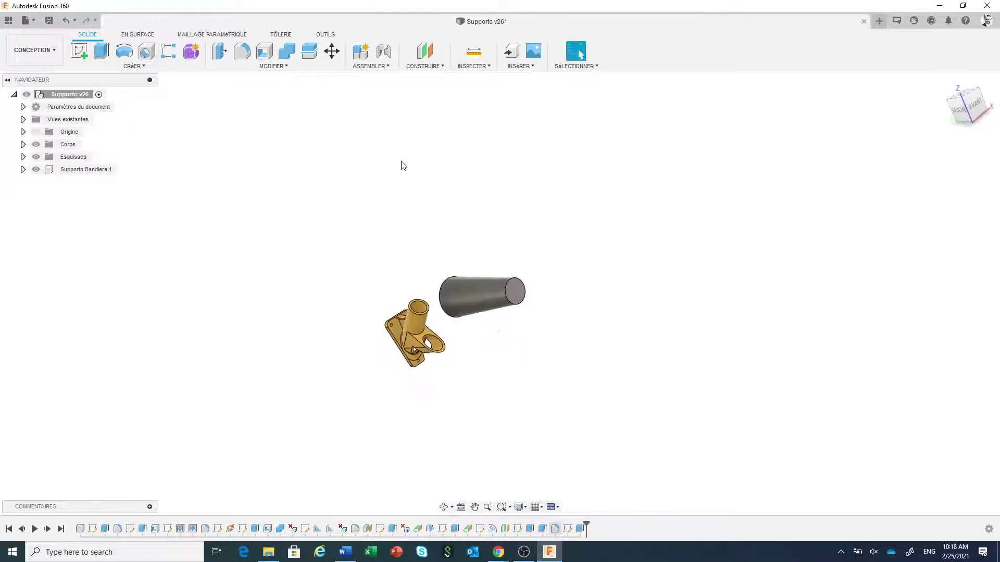
{"action": "left_click", "coordinate": [331, 51]}
{"action": "left_click", "coordinate": [484, 302]}
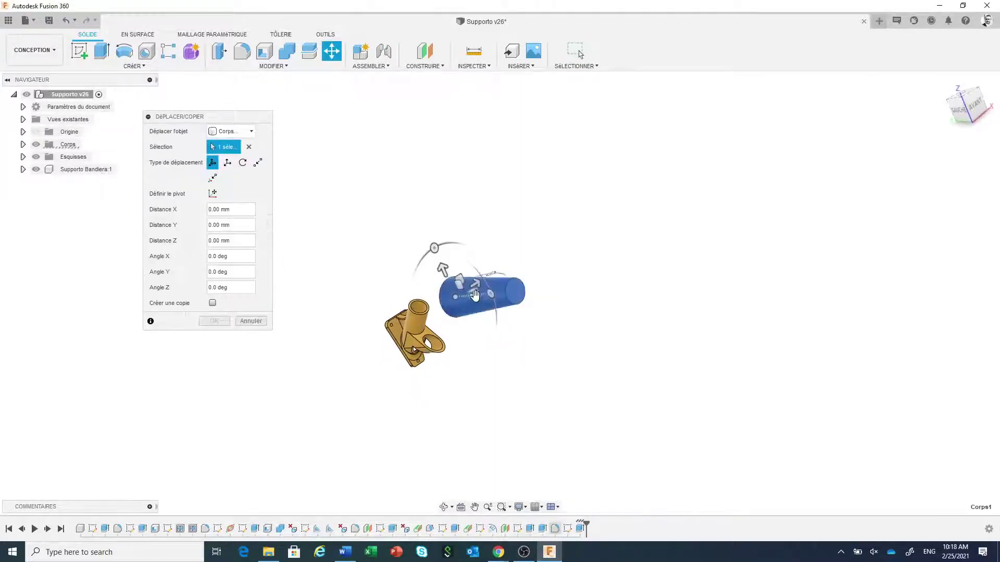
{"action": "left_click_drag", "start_coordinate": [477, 290], "coordinate": [571, 267]}
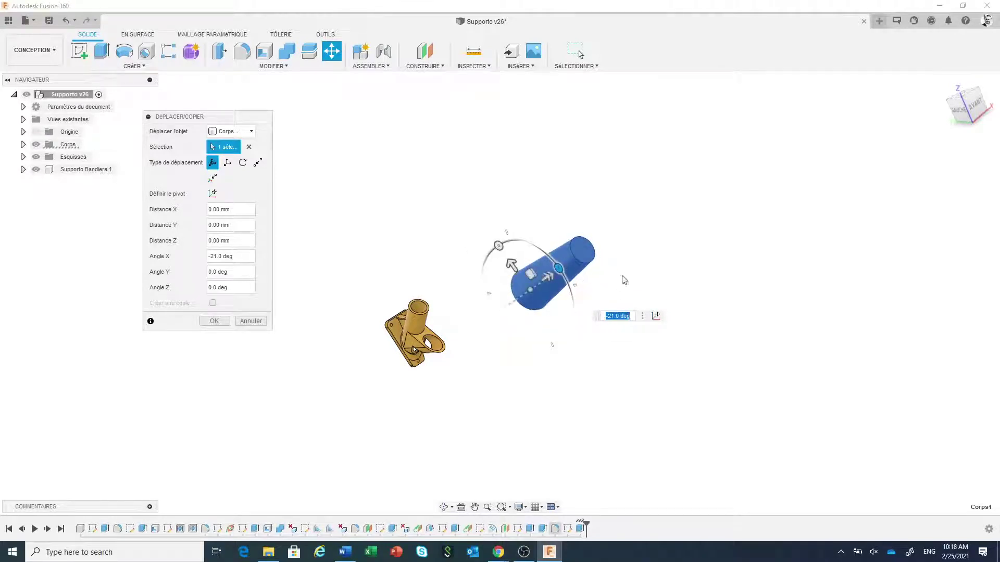
{"action": "middle_click_drag", "start_coordinate": [625, 294], "coordinate": [599, 275], "text": "shift"}
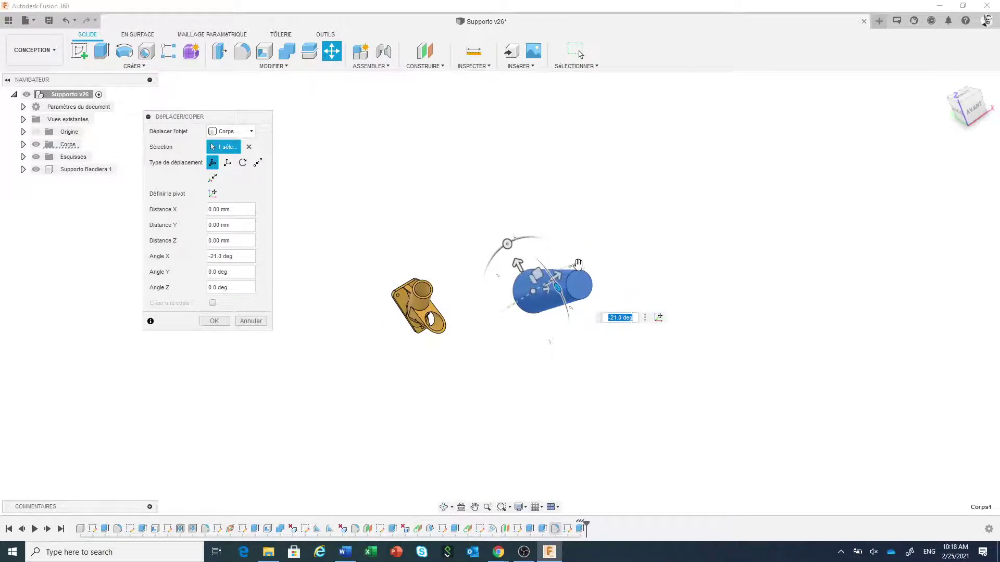
Step: Rotate the tapered body 45 degrees about Y and about -9.9 degrees about X, and shift it about 93 mm along Z
{"action": "left_click_drag", "start_coordinate": [578, 265], "coordinate": [565, 253]}
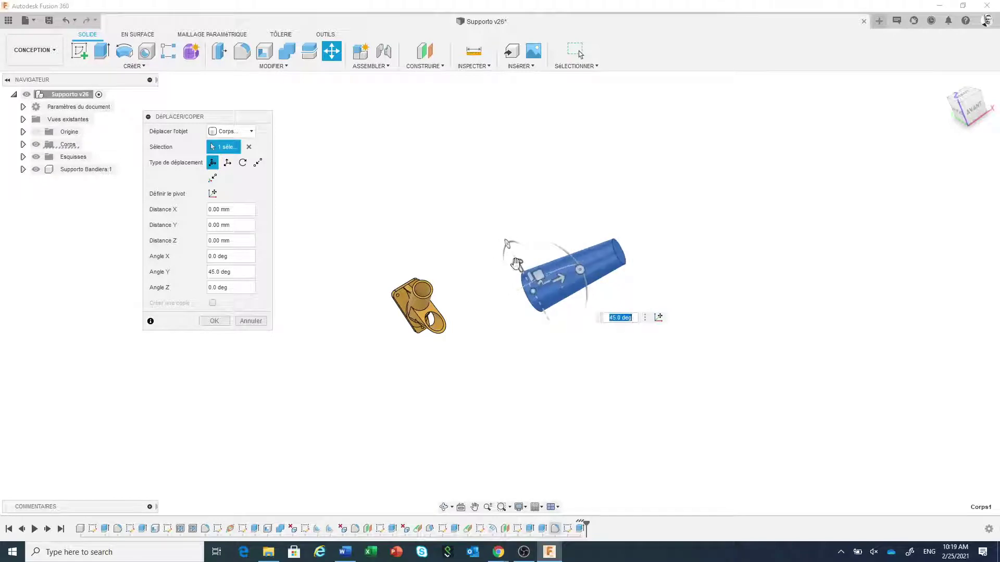
{"action": "left_click_drag", "start_coordinate": [519, 264], "coordinate": [506, 241]}
{"action": "left_click_drag", "start_coordinate": [568, 247], "coordinate": [564, 237]}
{"action": "mouse_move", "coordinate": [668, 256]}
{"action": "middle_mouse_down", "text": "shift"}
{"action": "mouse_move", "coordinate": [601, 274]}
{"action": "mouse_move", "coordinate": [680, 255]}
{"action": "mouse_move", "coordinate": [670, 239]}
{"action": "mouse_move", "coordinate": [661, 250]}
{"action": "middle_mouse_up", "text": "shift"}
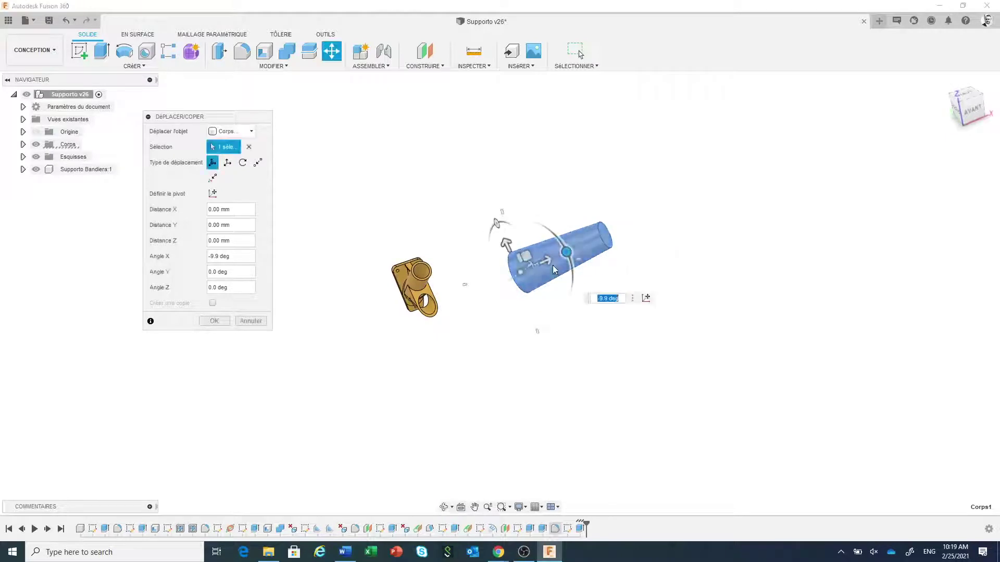
{"action": "left_click_drag", "start_coordinate": [521, 271], "coordinate": [558, 253]}
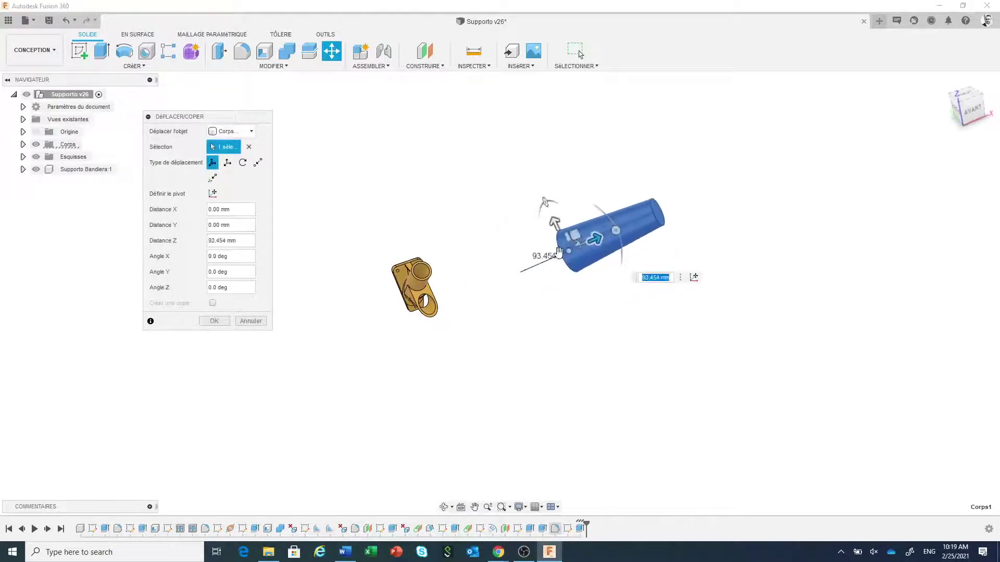
{"action": "left_click", "coordinate": [224, 325]}
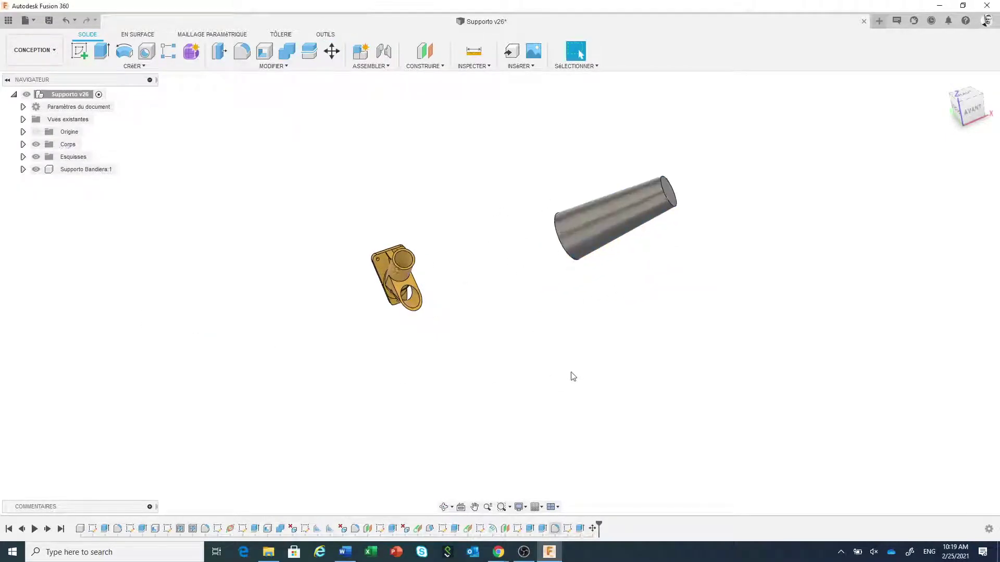
Step: Apply the emissive appearance Affichage - 4x20 - LCD (vert) to only the large end face of the tapered body
{"action": "middle_click_drag", "start_coordinate": [558, 363], "coordinate": [583, 319], "text": "shift"}
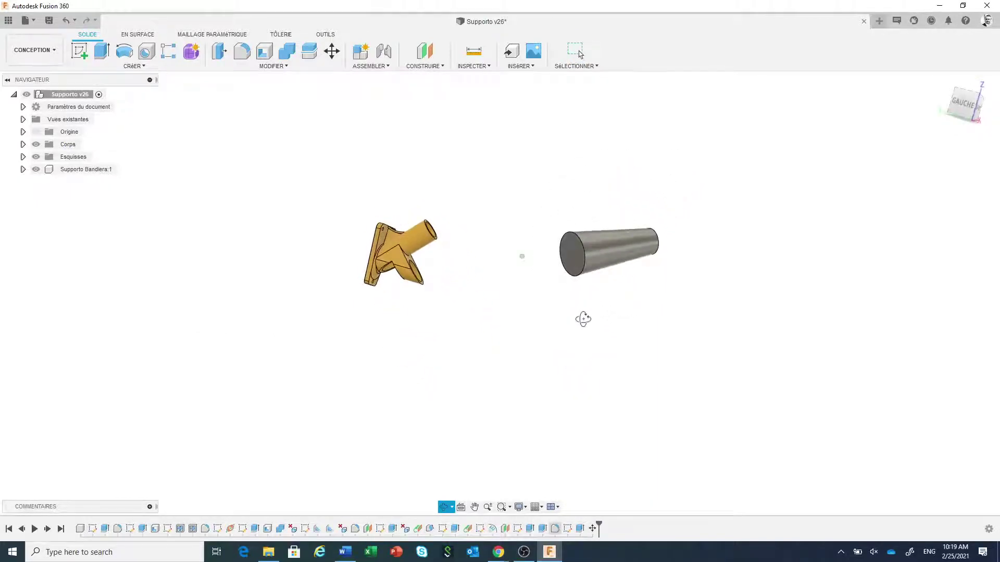
{"action": "left_click", "coordinate": [273, 66]}
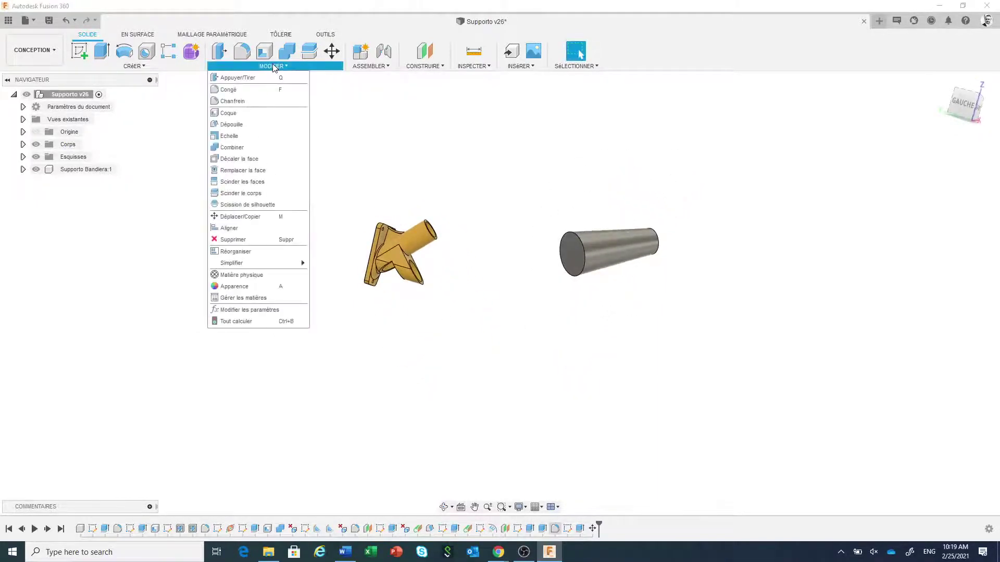
{"action": "left_click", "coordinate": [234, 287]}
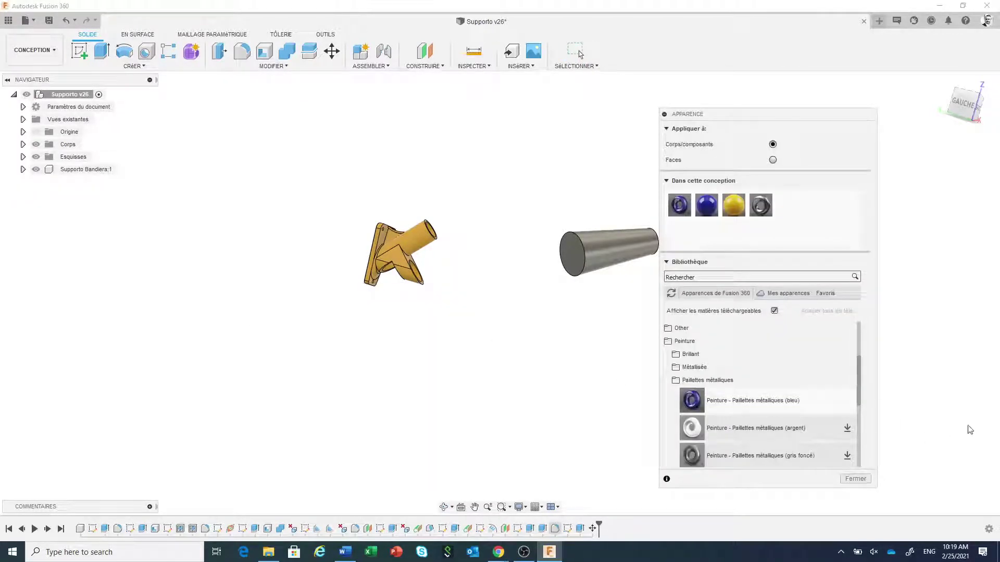
{"action": "left_click", "coordinate": [733, 330]}
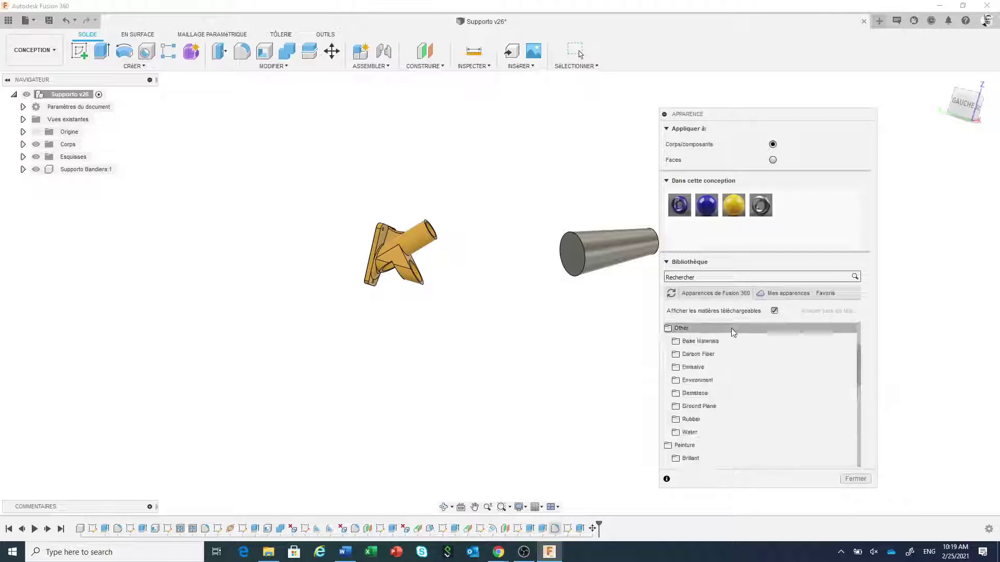
{"action": "left_click", "coordinate": [732, 371]}
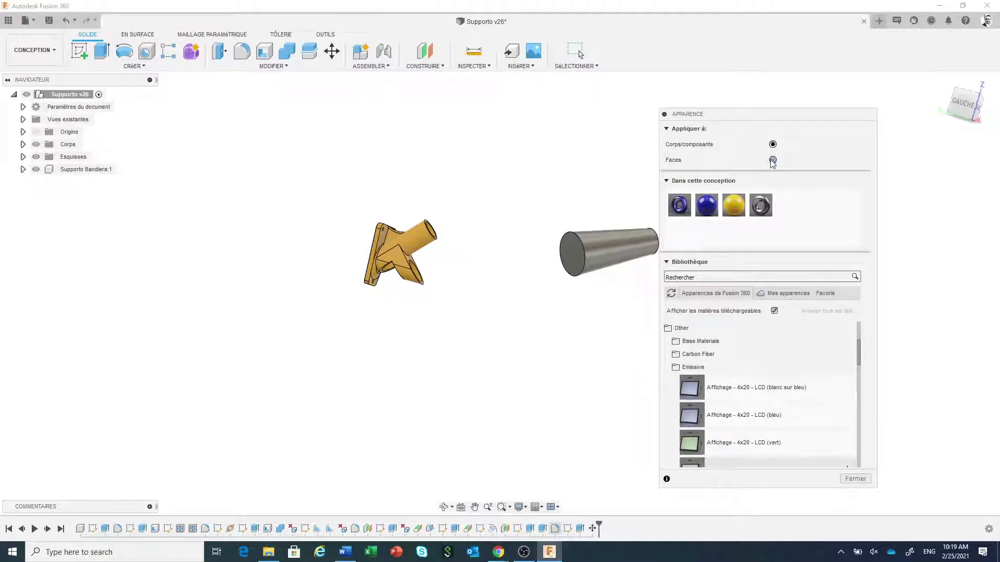
{"action": "left_click_drag", "start_coordinate": [754, 443], "coordinate": [569, 276]}
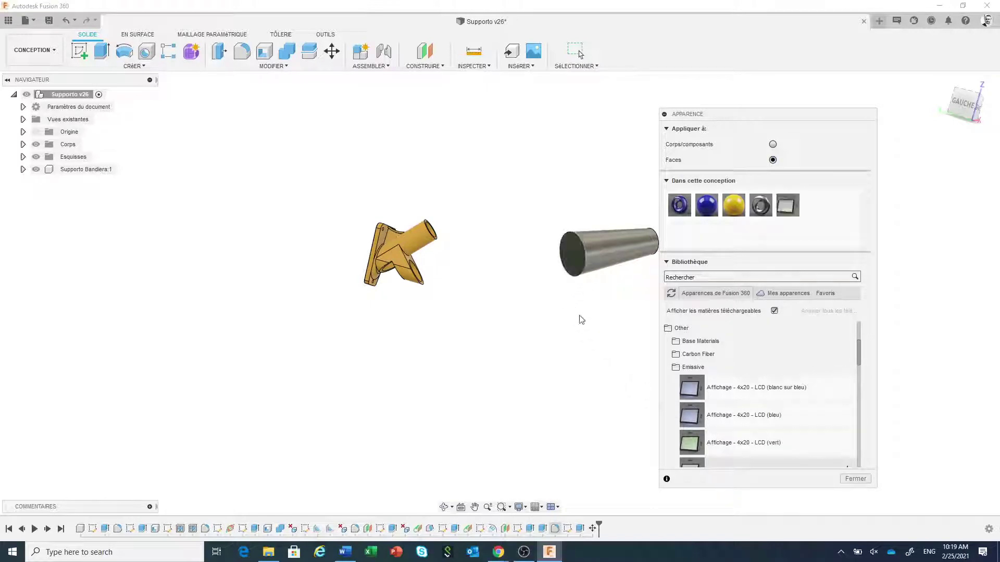
Step: Raise the luminance of the Affichage - 4x20 - LCD (vert) appearance slightly and finish editing appearances
{"action": "double_click", "coordinate": [788, 214]}
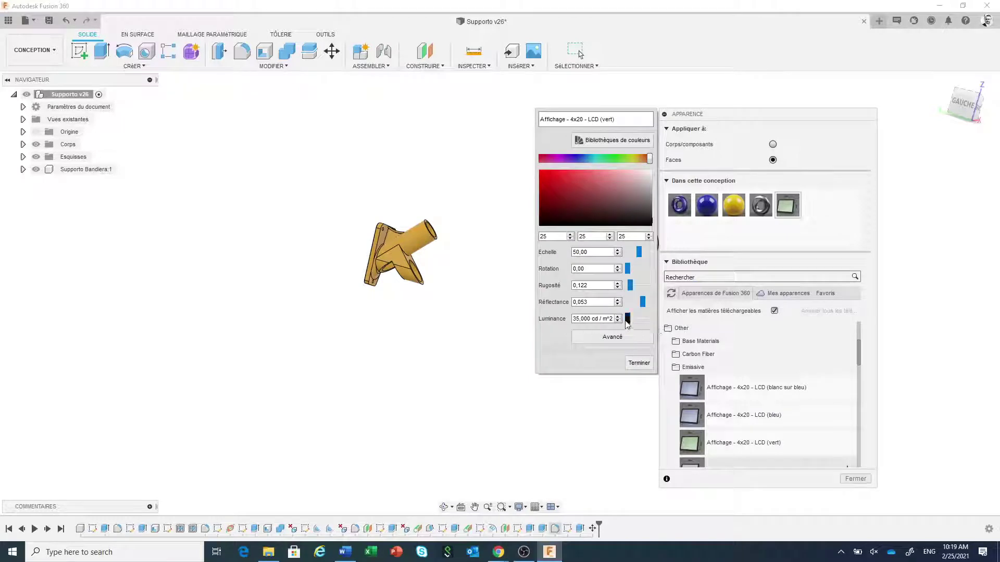
{"action": "left_click_drag", "start_coordinate": [628, 322], "coordinate": [630, 323]}
{"action": "left_click", "coordinate": [637, 363]}
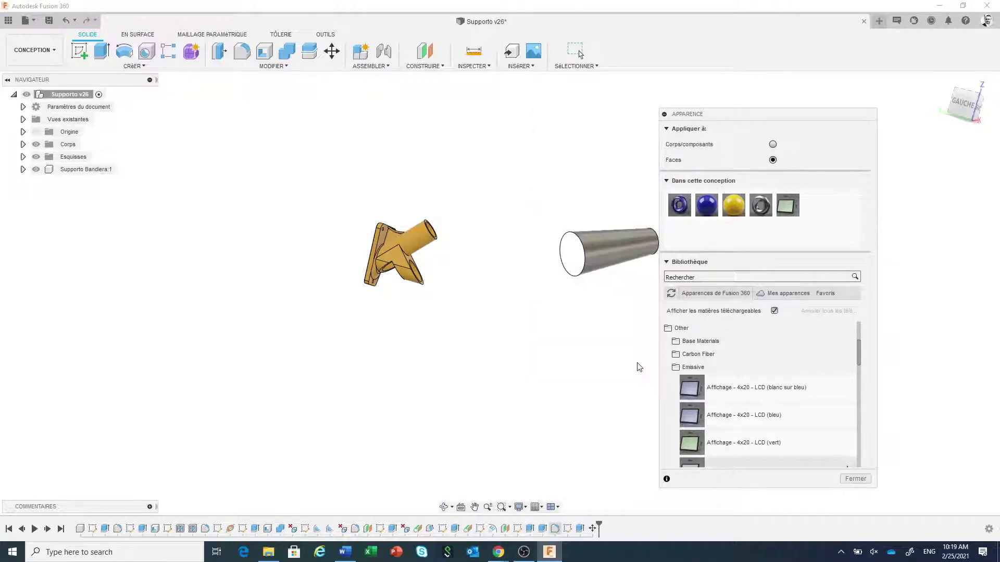
{"action": "left_click", "coordinate": [851, 479]}
Step: Mirror the tapered light body about the XZ origin plane as a new body
{"action": "scroll", "coordinate": [686, 398], "scroll_direction": "down", "scroll_amount": 2}
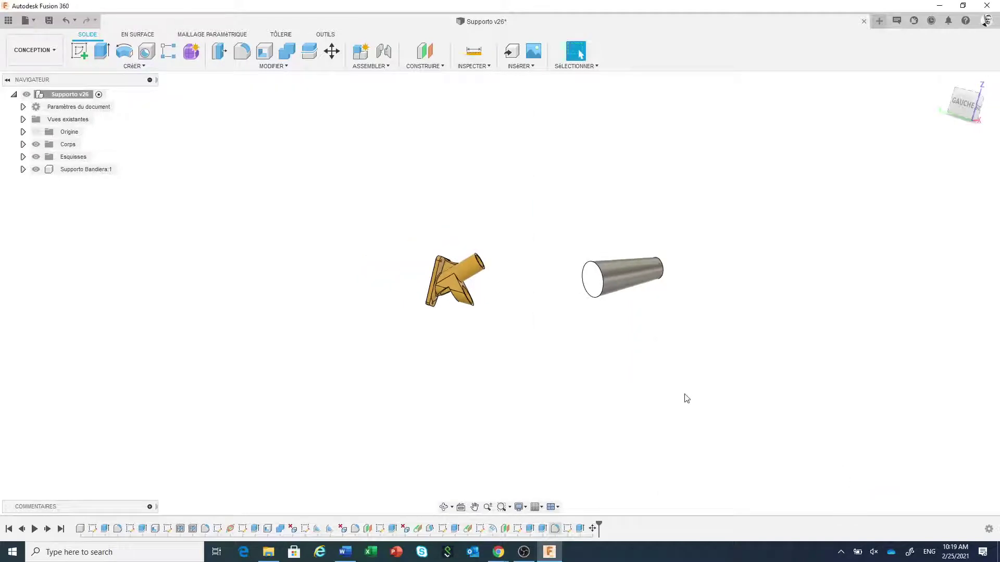
{"action": "middle_click_drag", "start_coordinate": [687, 403], "coordinate": [656, 377], "text": "shift"}
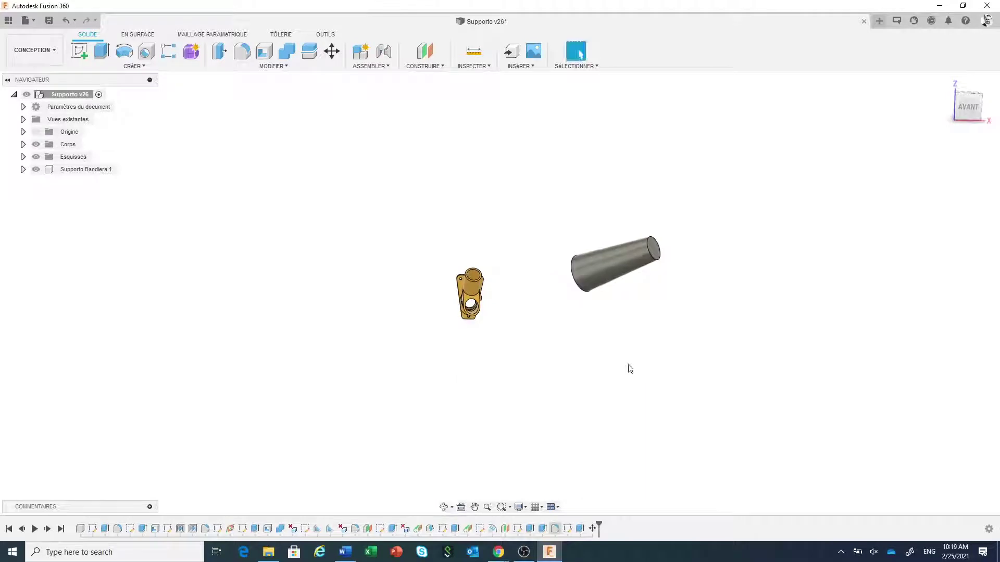
{"action": "left_click", "coordinate": [134, 67]}
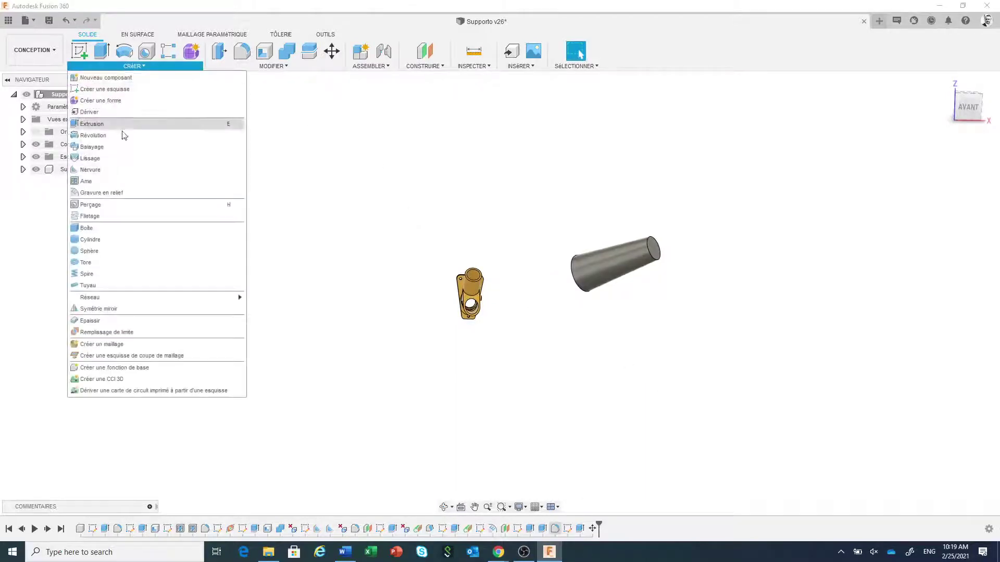
{"action": "left_click", "coordinate": [129, 308]}
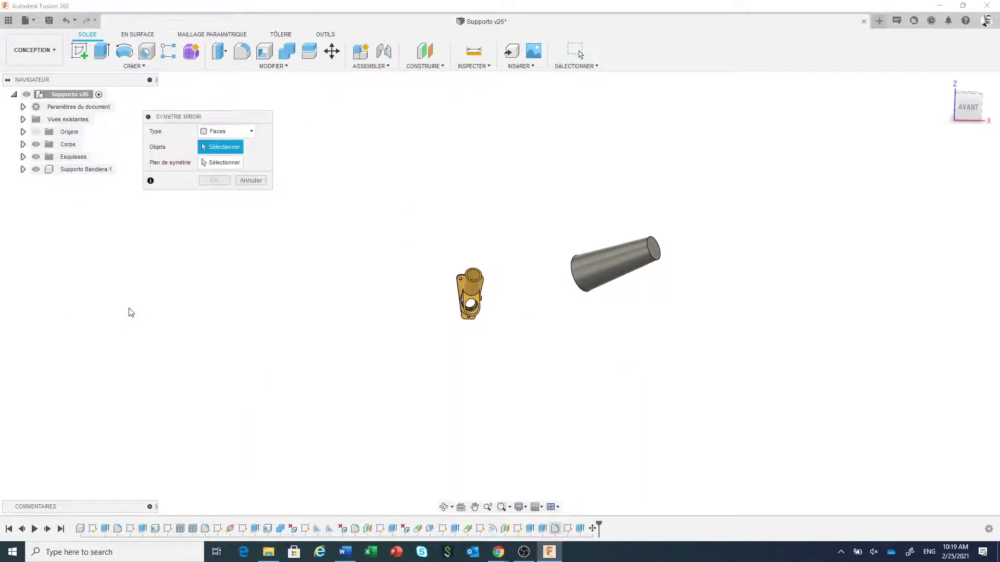
{"action": "left_click", "coordinate": [227, 131]}
{"action": "left_click", "coordinate": [223, 149]}
{"action": "left_click", "coordinate": [598, 259]}
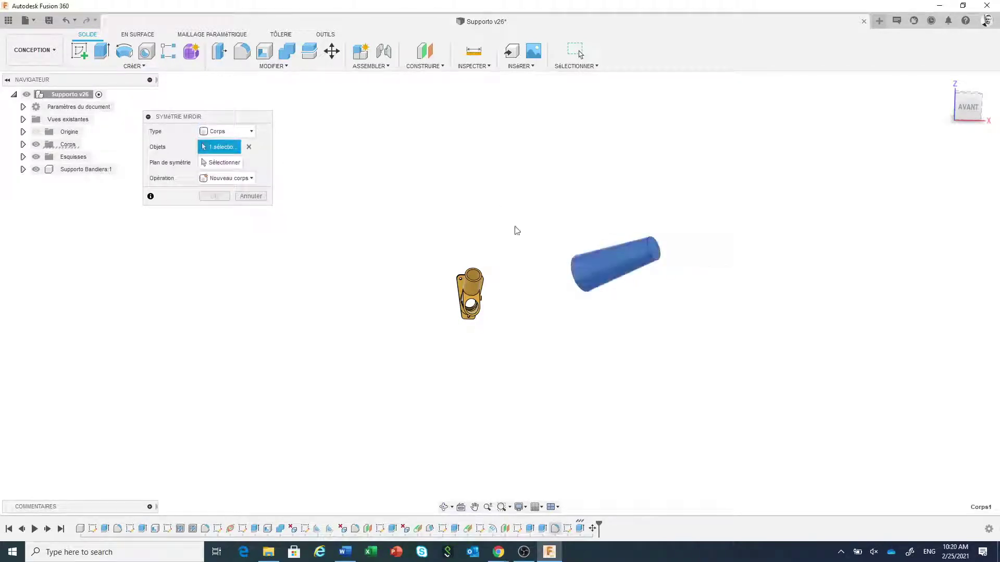
{"action": "left_click", "coordinate": [227, 162]}
{"action": "middle_click_drag", "start_coordinate": [538, 342], "coordinate": [519, 349], "text": "shift"}
{"action": "left_click", "coordinate": [547, 242]}
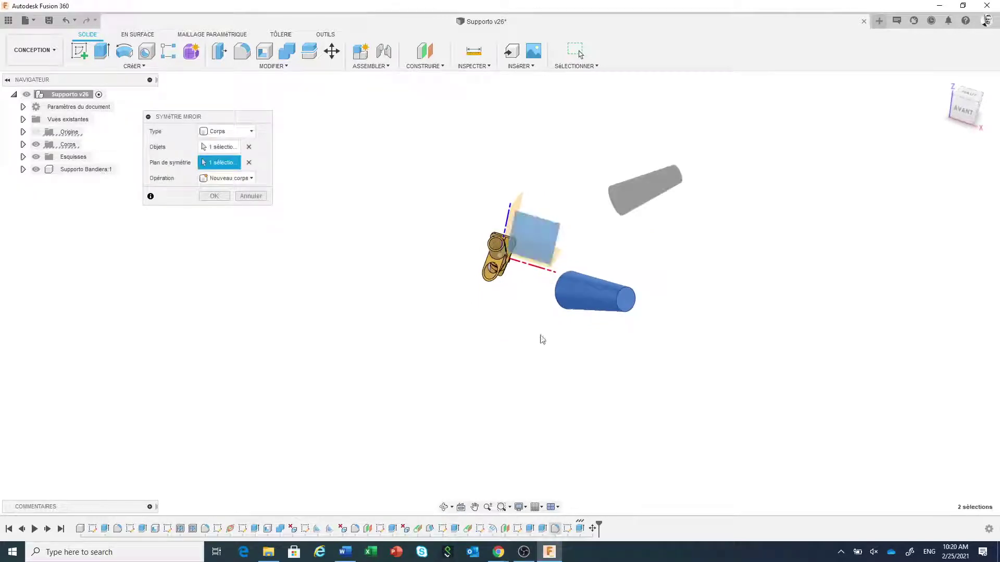
{"action": "left_click", "coordinate": [214, 195]}
Step: Mirror both tapered light bodies about the YZ origin plane as new bodies
{"action": "right_click", "coordinate": [304, 219]}
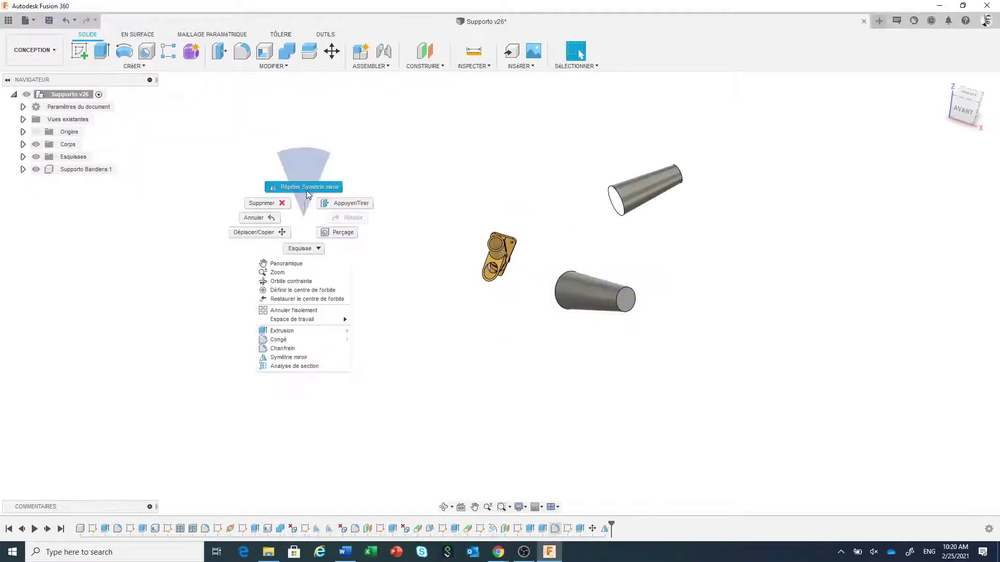
{"action": "left_click", "coordinate": [307, 187]}
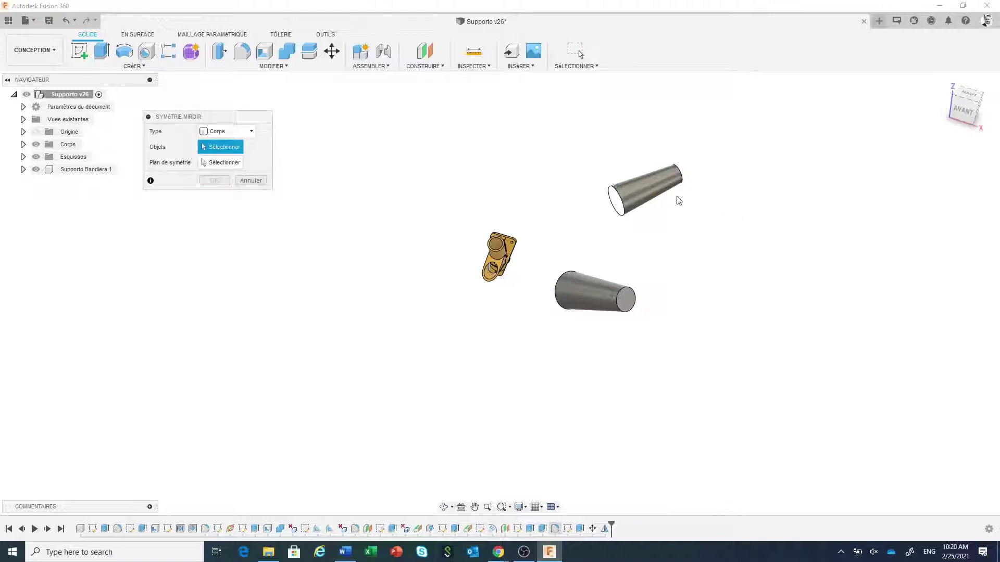
{"action": "left_click", "coordinate": [674, 197]}
{"action": "left_click", "coordinate": [610, 293]}
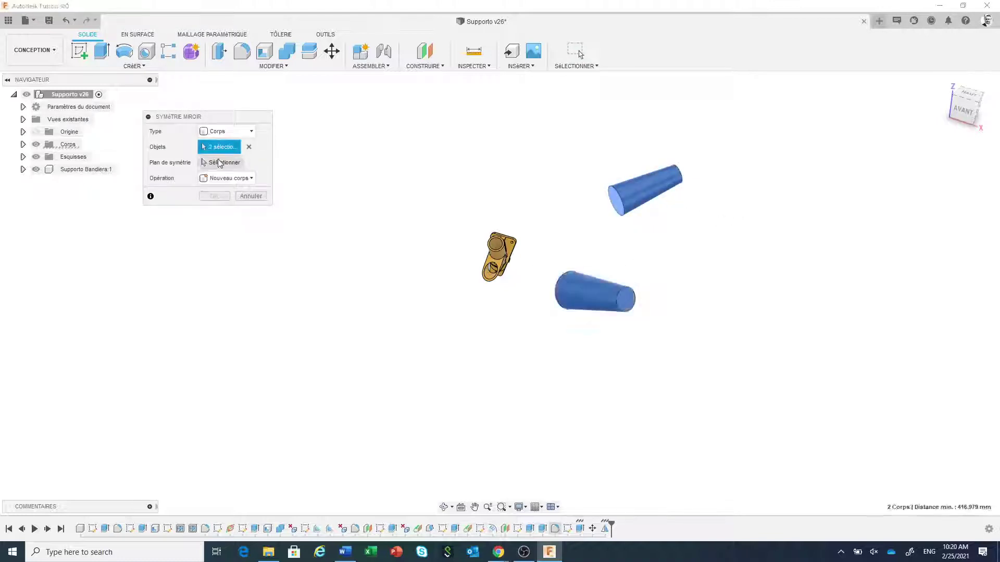
{"action": "left_click", "coordinate": [219, 162]}
{"action": "left_click", "coordinate": [519, 197]}
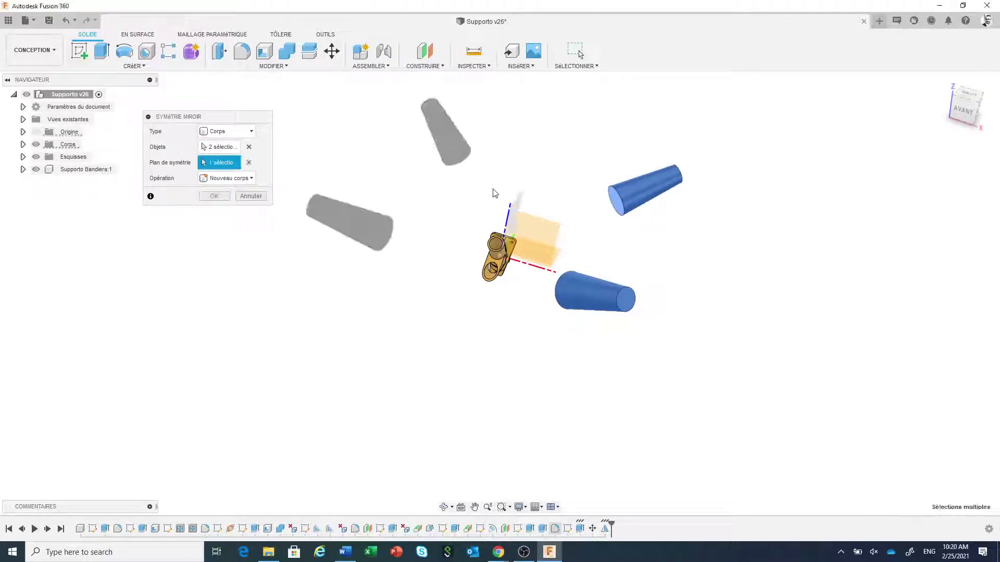
{"action": "left_click", "coordinate": [215, 196]}
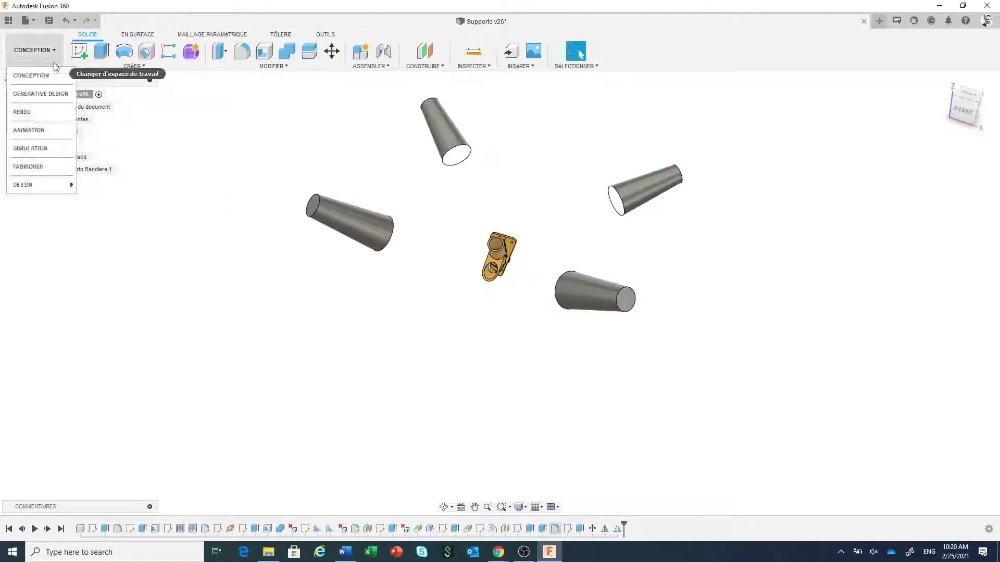
Step: Switch to the Rendu workspace and lower the scene environment's brightness to 0 lx
{"action": "left_click", "coordinate": [46, 116]}
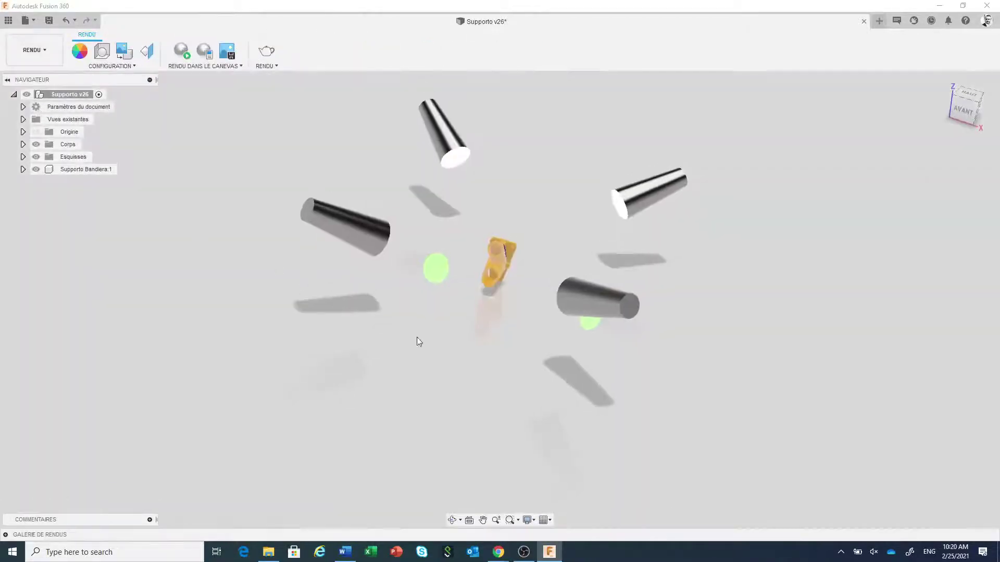
{"action": "mouse_move", "coordinate": [417, 342]}
{"action": "middle_mouse_down", "text": "shift"}
{"action": "mouse_move", "coordinate": [447, 319]}
{"action": "mouse_move", "coordinate": [435, 348]}
{"action": "mouse_move", "coordinate": [419, 356]}
{"action": "mouse_move", "coordinate": [404, 348]}
{"action": "mouse_move", "coordinate": [413, 359]}
{"action": "mouse_move", "coordinate": [453, 330]}
{"action": "mouse_move", "coordinate": [435, 346]}
{"action": "middle_mouse_up", "text": "shift"}
{"action": "scroll", "coordinate": [436, 345], "scroll_direction": "up", "scroll_amount": 3}
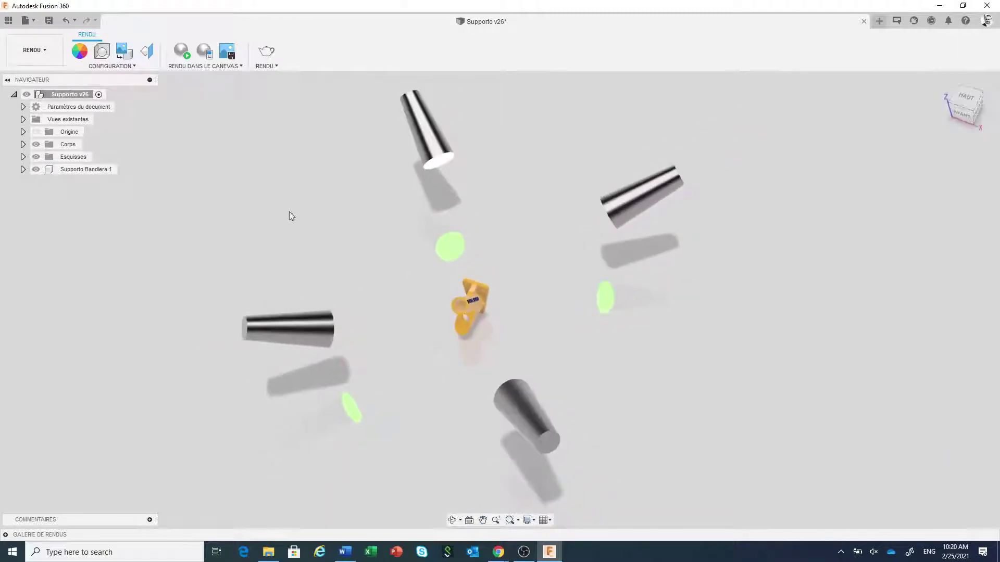
{"action": "left_click", "coordinate": [100, 52]}
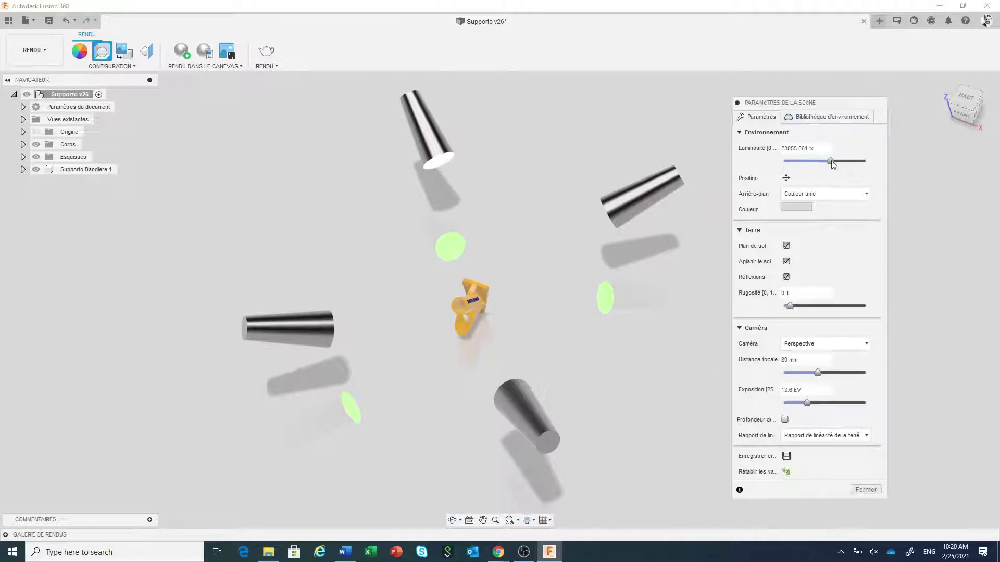
{"action": "left_click_drag", "start_coordinate": [830, 162], "coordinate": [781, 163]}
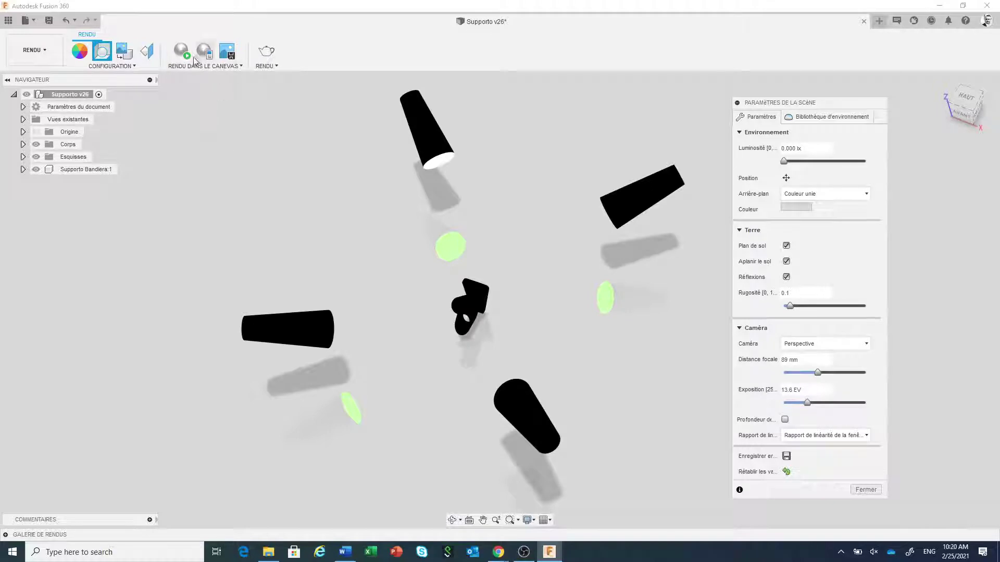
{"action": "scroll", "coordinate": [361, 225], "scroll_direction": "up", "scroll_amount": 2}
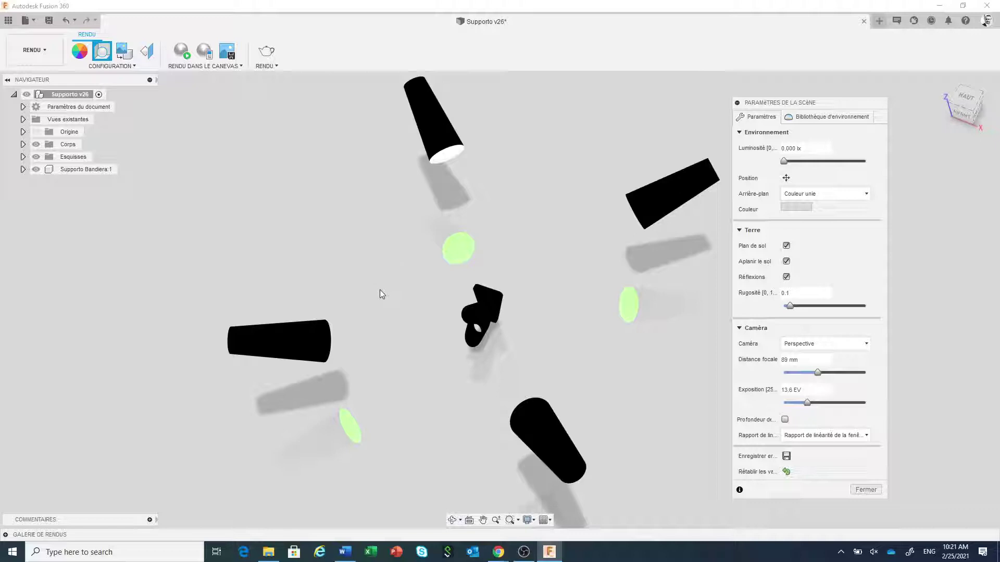
Step: Switch to File Explorer and play the video Luci.mp4 from the Video Ita folder
{"action": "mouse_move", "coordinate": [272, 556]}
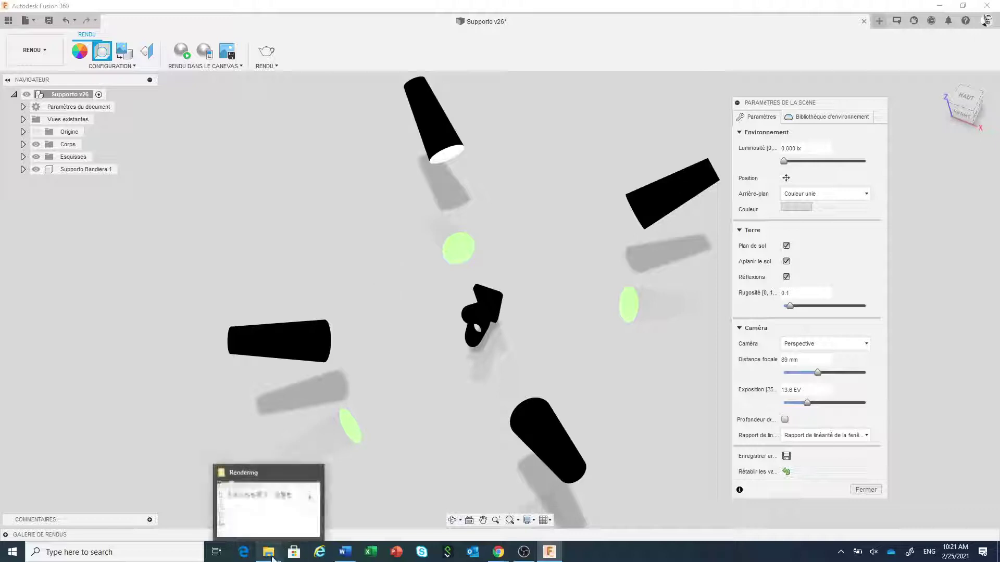
{"action": "left_click", "coordinate": [275, 536]}
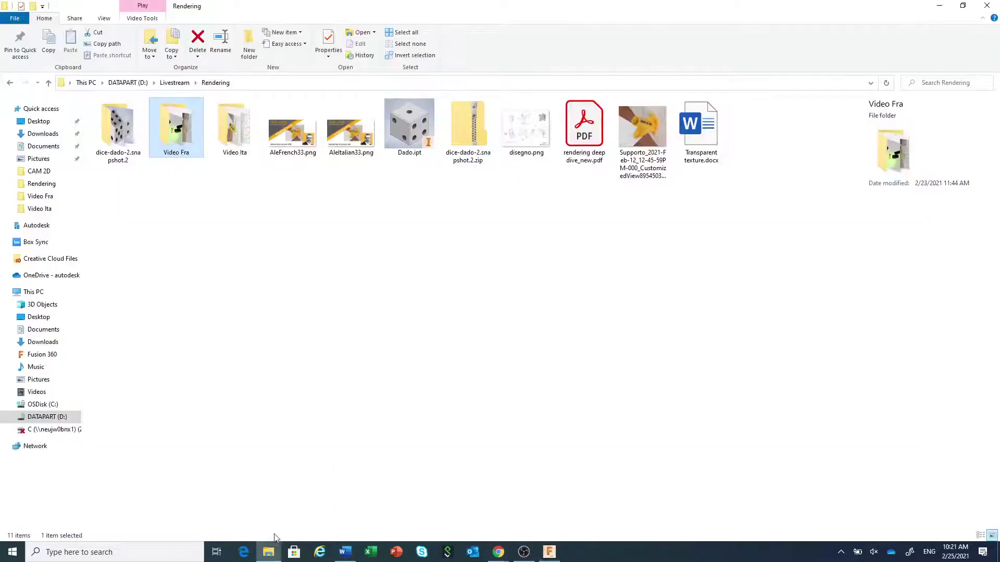
{"action": "double_click", "coordinate": [236, 146]}
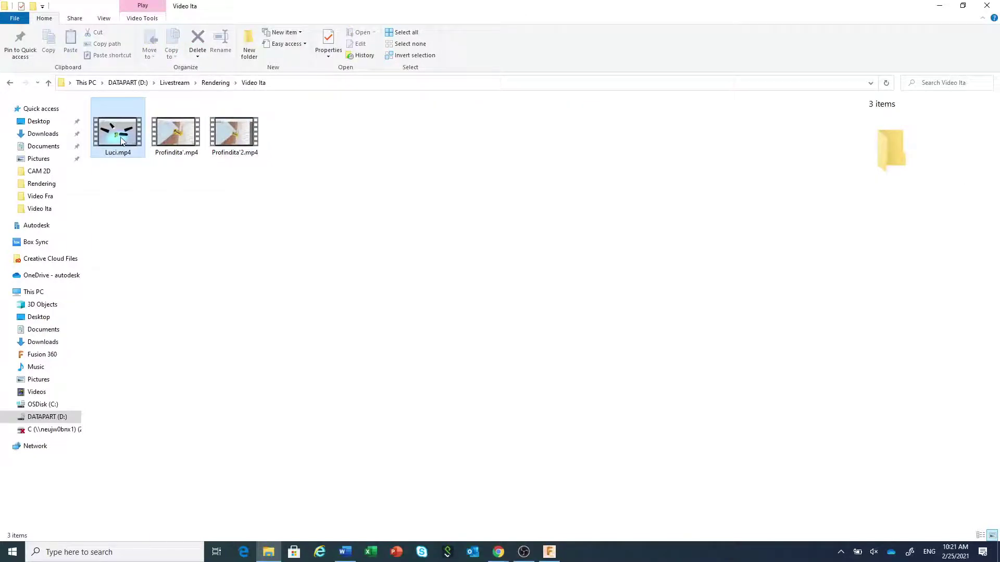
{"action": "double_click", "coordinate": [121, 142]}
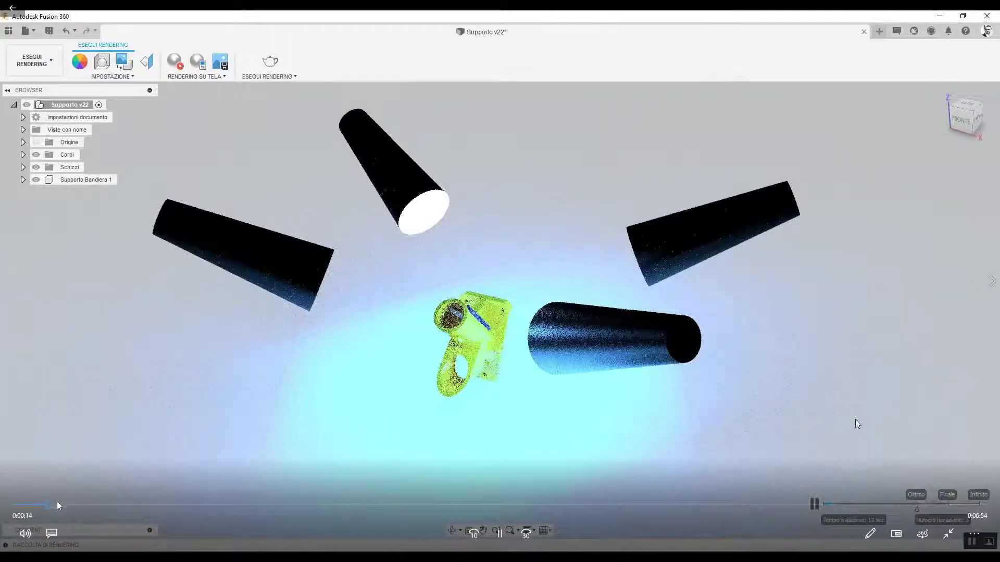
Step: Skim forward through Luci.mp4 to examine the rendering lit by the light bodies, close the video and return to Fusion 360
{"action": "left_click_drag", "start_coordinate": [58, 505], "coordinate": [411, 518]}
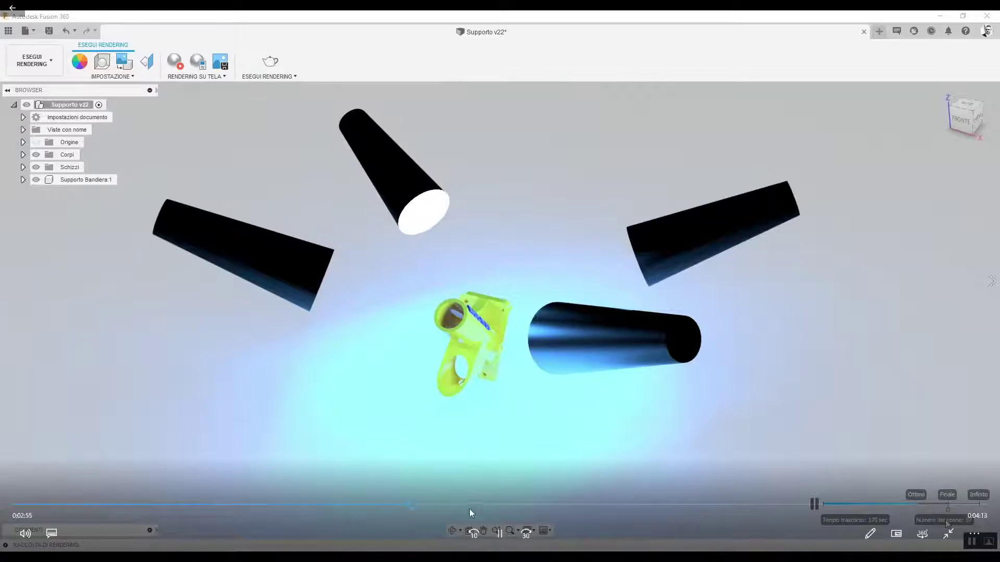
{"action": "left_click_drag", "start_coordinate": [417, 506], "coordinate": [483, 510]}
{"action": "left_click_drag", "start_coordinate": [556, 506], "coordinate": [648, 510]}
{"action": "left_click_drag", "start_coordinate": [700, 508], "coordinate": [633, 503]}
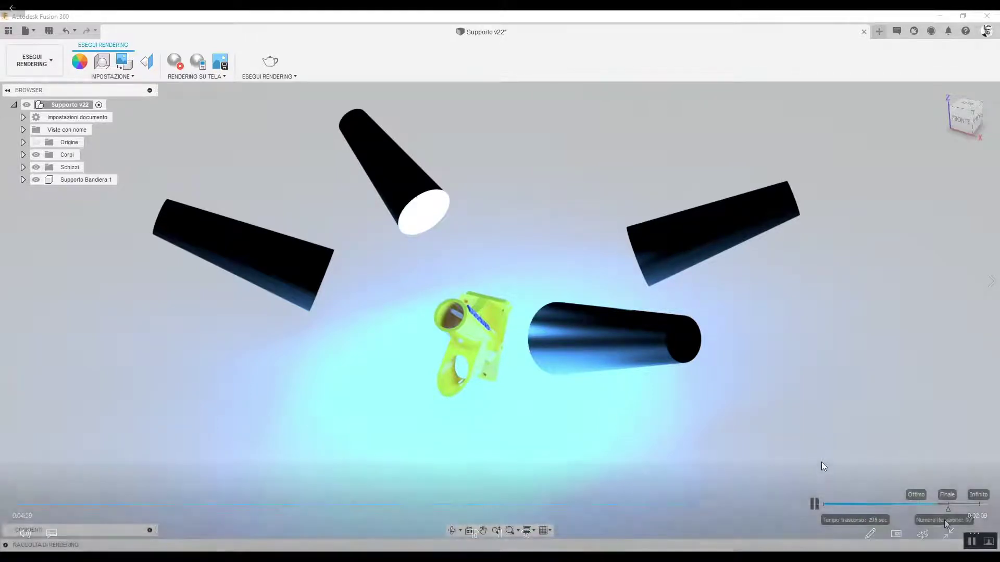
{"action": "mouse_move", "coordinate": [827, 444]}
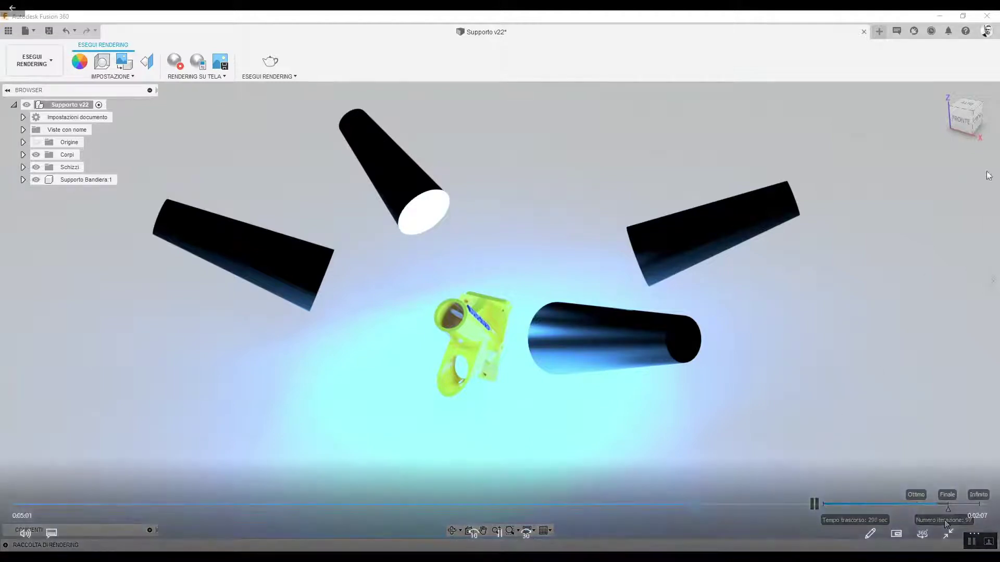
{"action": "left_click", "coordinate": [947, 543]}
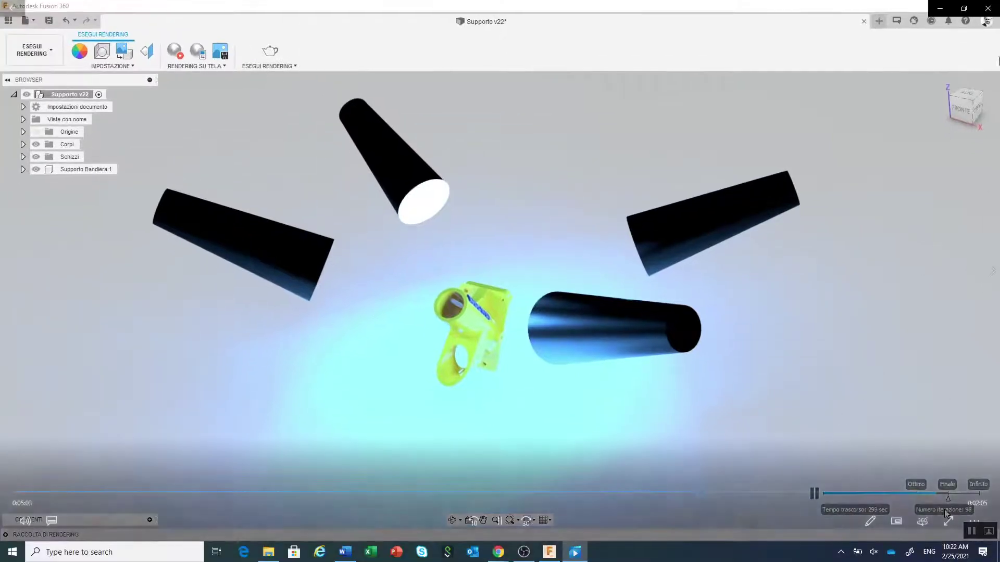
{"action": "left_click", "coordinate": [993, 14]}
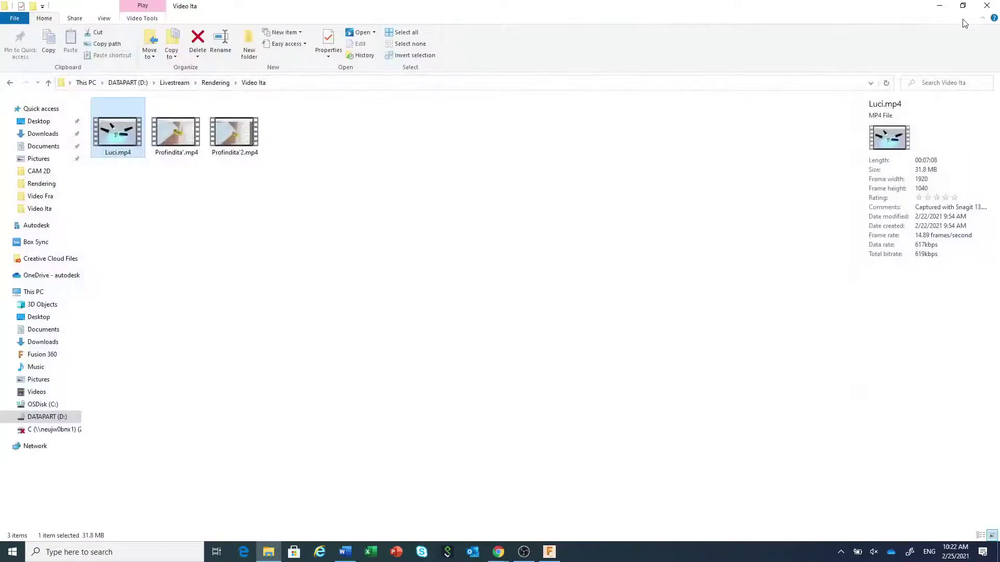
{"action": "left_click", "coordinate": [945, 8]}
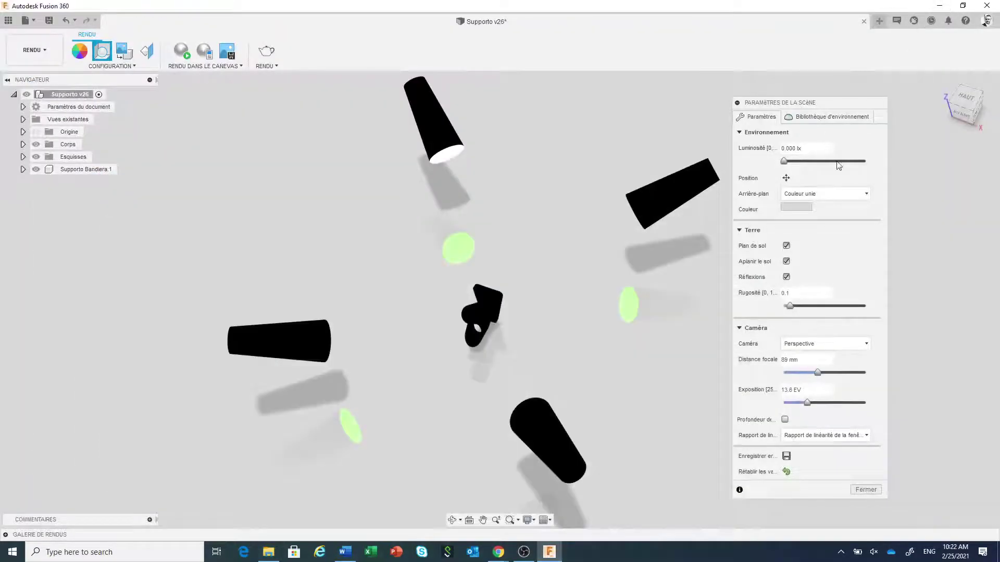
Step: Close the scene settings and hide the four light bodies Corps1, Corps2, Corps3 and Corps4
{"action": "left_click", "coordinate": [865, 490]}
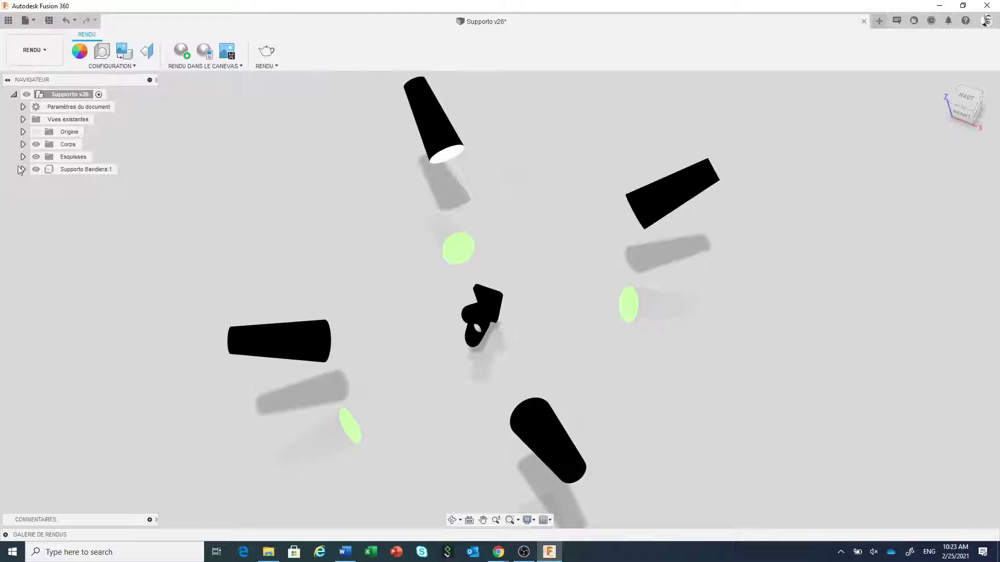
{"action": "left_click", "coordinate": [24, 144]}
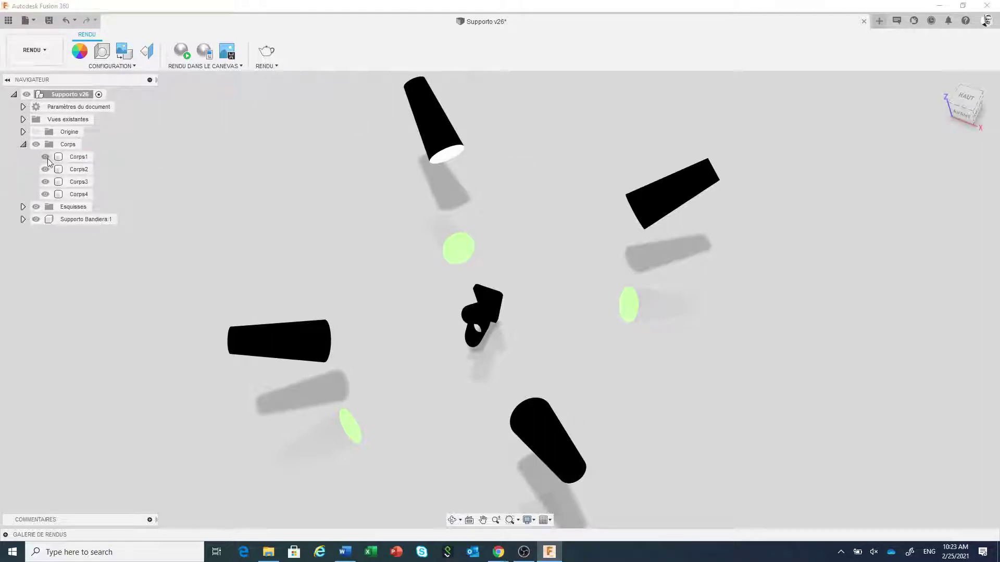
{"action": "left_click", "coordinate": [46, 157]}
{"action": "left_click", "coordinate": [45, 169]}
{"action": "left_click", "coordinate": [46, 183]}
{"action": "left_click", "coordinate": [45, 194]}
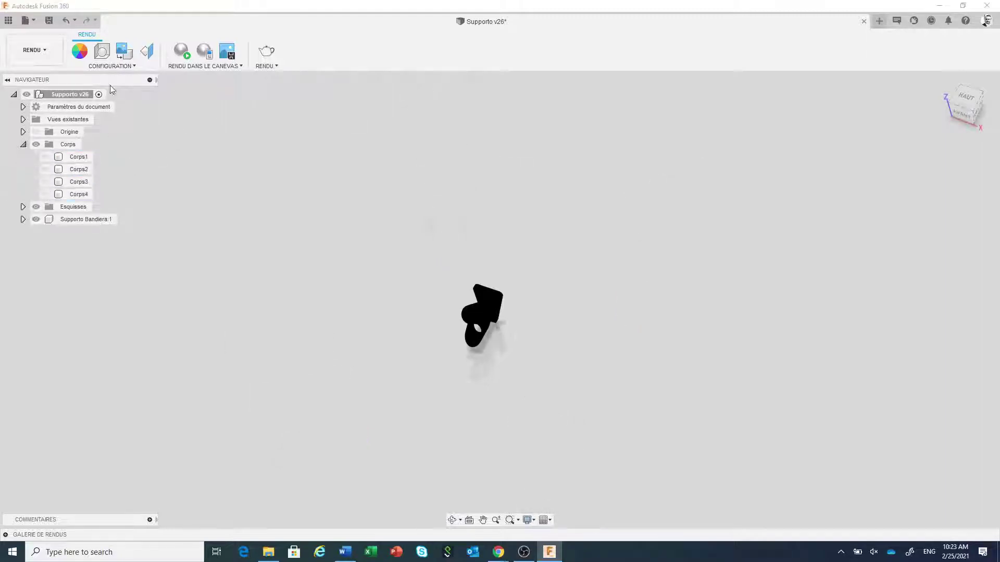
Step: Replace the scene environment with Plaza from the environment library and close the scene settings
{"action": "left_click", "coordinate": [102, 51]}
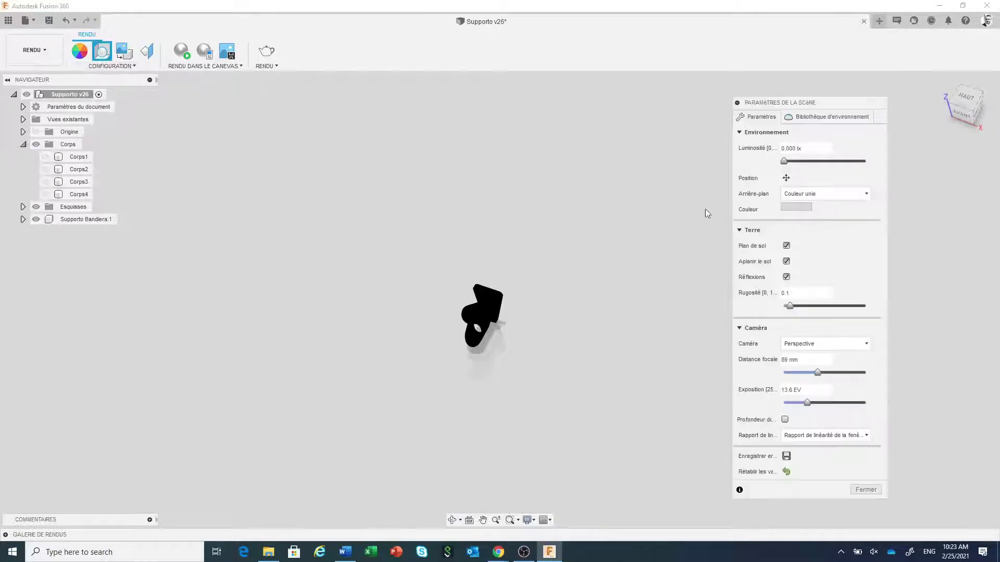
{"action": "left_click", "coordinate": [819, 117]}
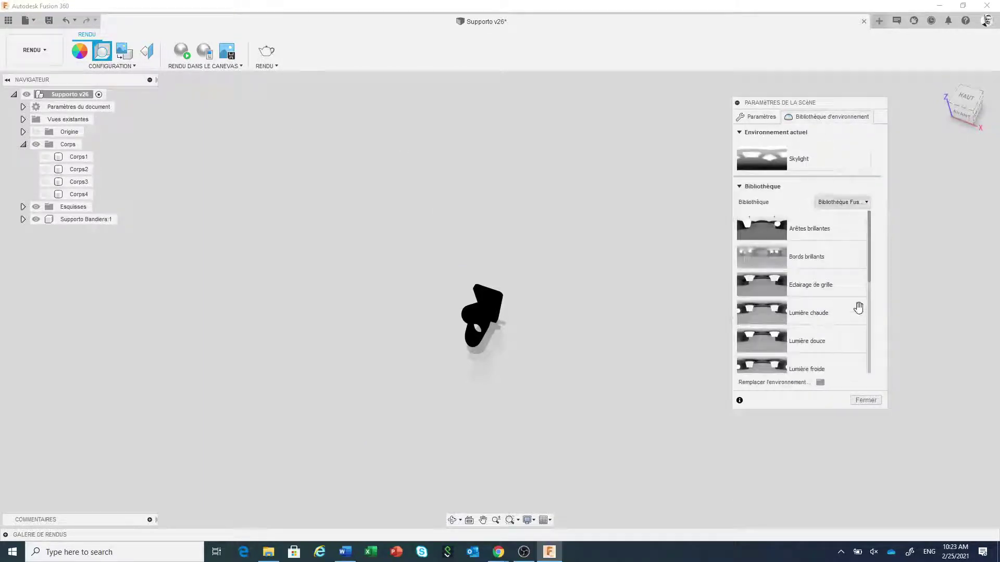
{"action": "scroll", "coordinate": [856, 307], "scroll_direction": "down", "scroll_amount": 2}
{"action": "left_click_drag", "start_coordinate": [776, 360], "coordinate": [765, 165]}
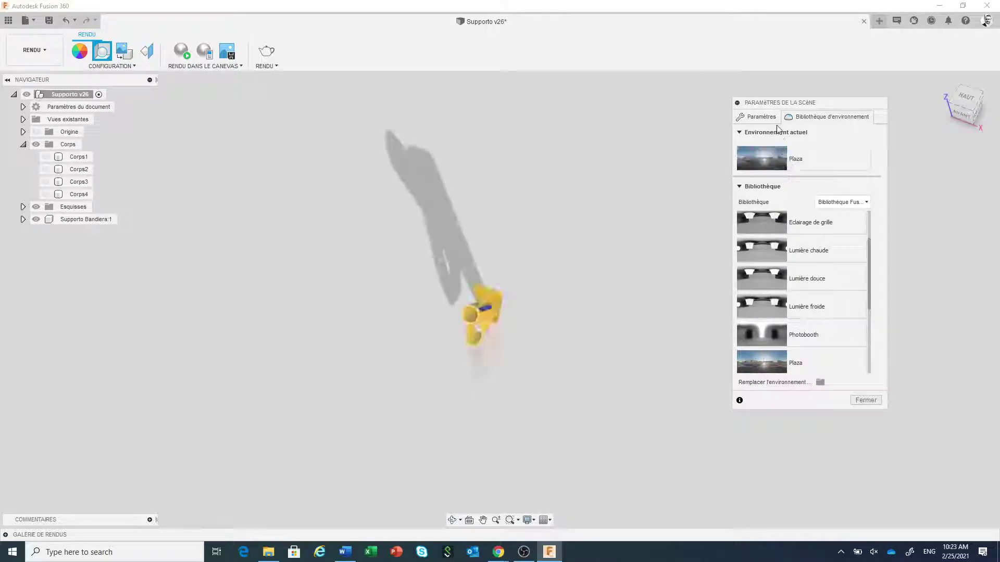
{"action": "left_click", "coordinate": [770, 117]}
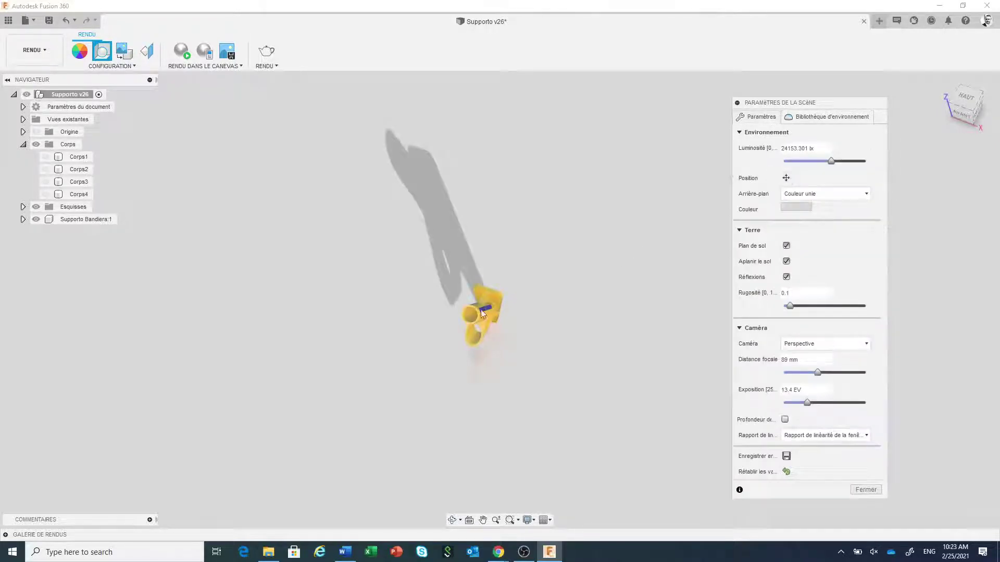
{"action": "scroll", "coordinate": [480, 310], "scroll_direction": "up", "scroll_amount": 2}
{"action": "scroll", "coordinate": [493, 339], "scroll_direction": "up", "scroll_amount": 2}
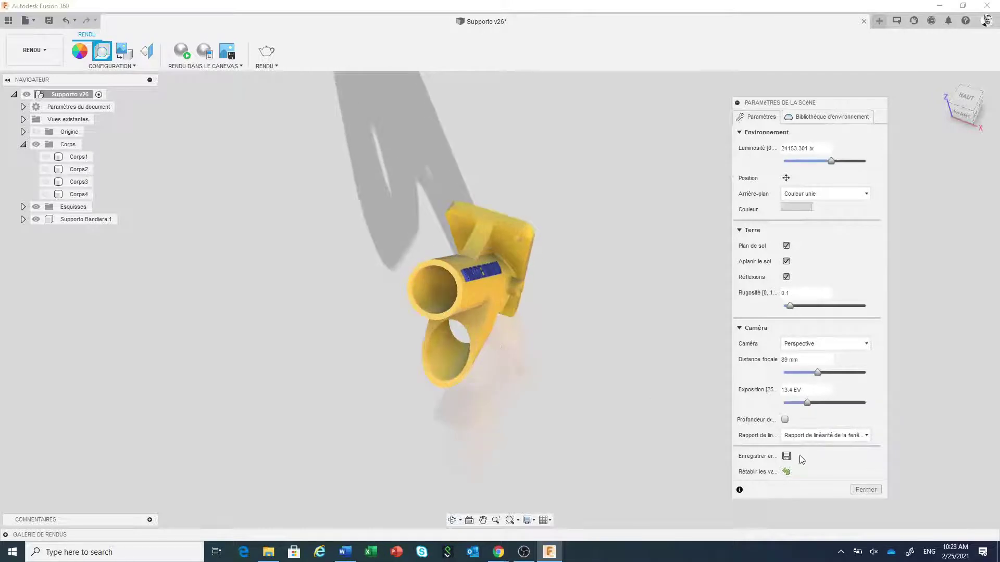
{"action": "left_click", "coordinate": [866, 489]}
{"action": "scroll", "coordinate": [555, 290], "scroll_direction": "up", "scroll_amount": 2}
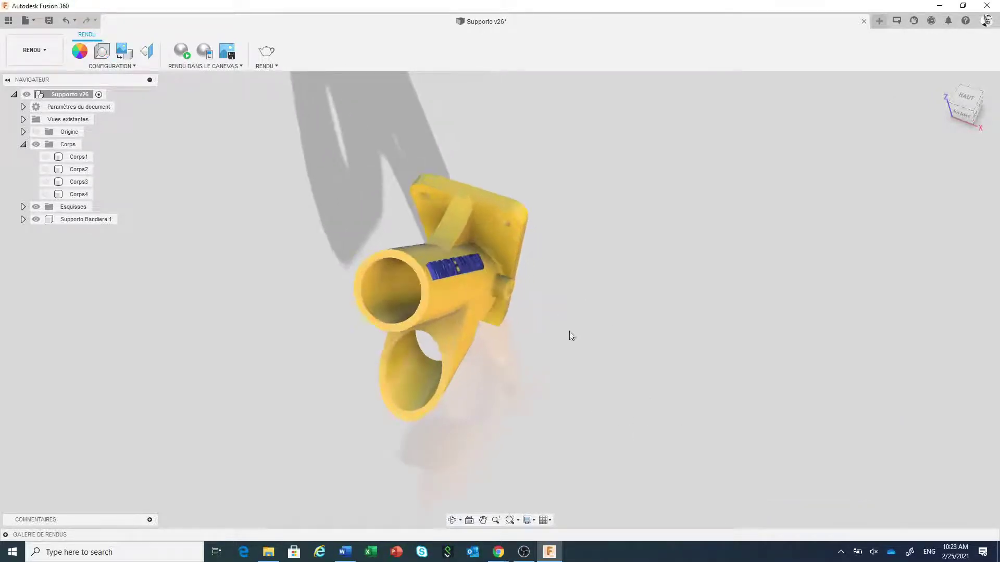
Step: Examine the yellow bracket, its shadow and the blue MADE IN EU lettering from several angles and up close under the Plaza environment
{"action": "middle_click_drag", "start_coordinate": [569, 335], "coordinate": [536, 311], "text": "shift"}
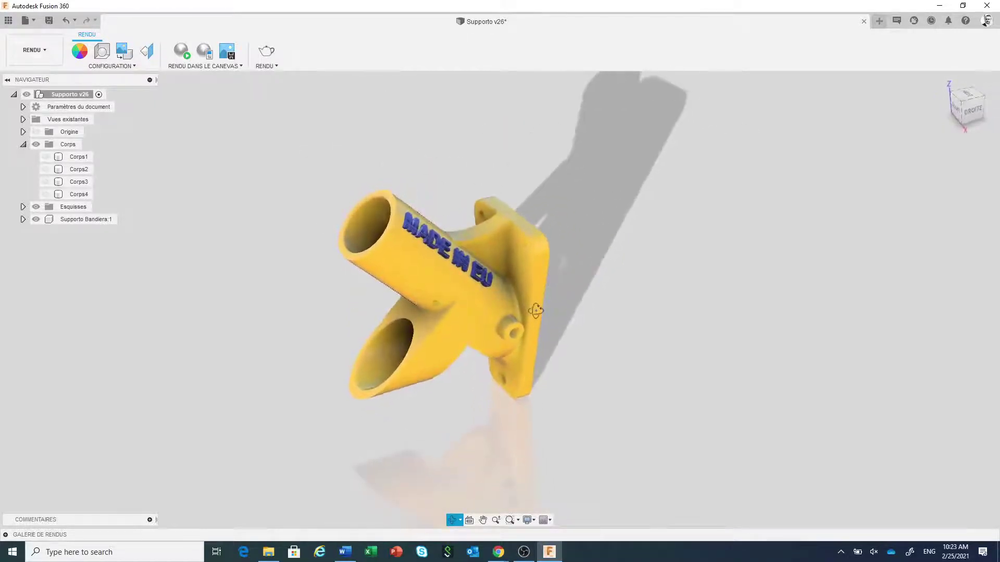
{"action": "middle_click_drag", "start_coordinate": [579, 319], "coordinate": [596, 301], "text": "shift"}
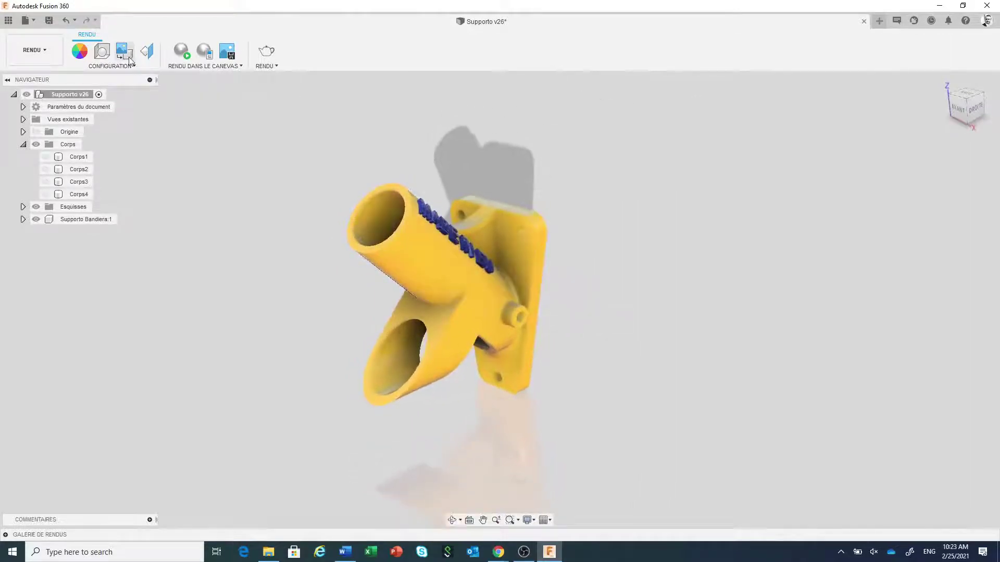
{"action": "scroll", "coordinate": [542, 263], "scroll_direction": "up", "scroll_amount": 8}
{"action": "scroll", "coordinate": [510, 208], "scroll_direction": "up", "scroll_amount": 4}
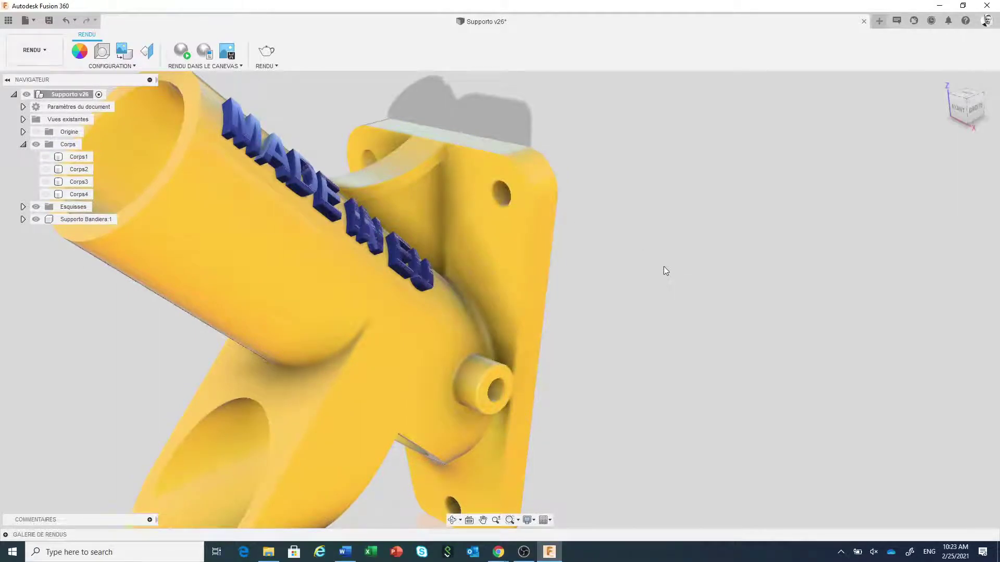
{"action": "scroll", "coordinate": [663, 266], "scroll_direction": "down", "scroll_amount": 3}
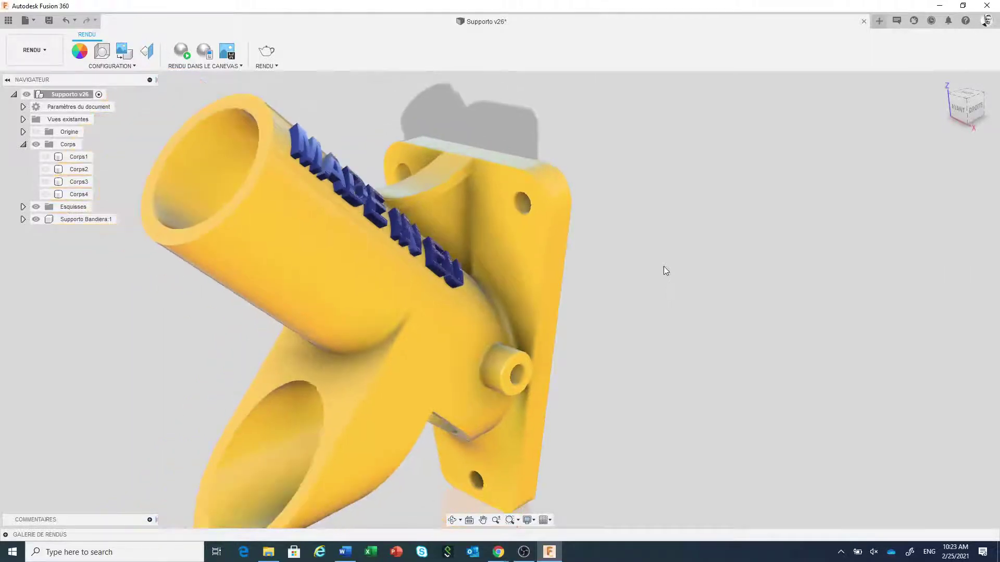
{"action": "scroll", "coordinate": [640, 261], "scroll_direction": "up", "scroll_amount": 2}
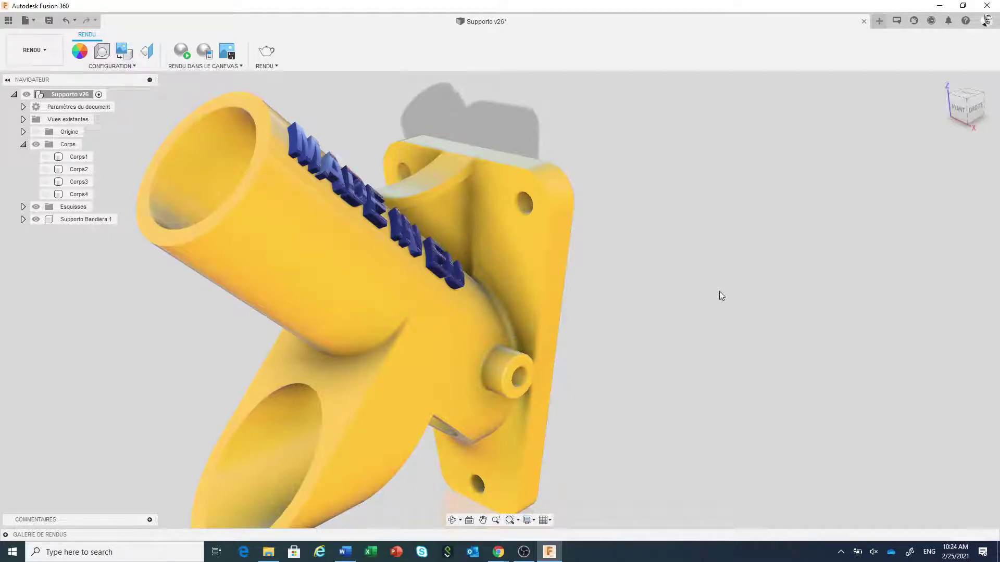
Step: Open a Google Chrome window
{"action": "right_click", "coordinate": [498, 555]}
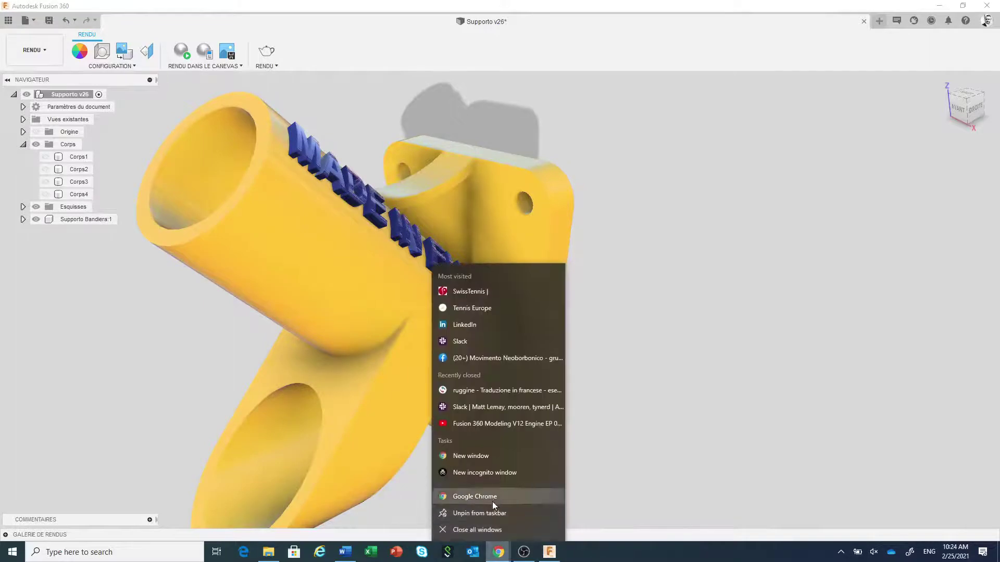
Step: Switch to a new Google Chrome window and search Google Images for "scratched texture"
{"action": "left_click", "coordinate": [492, 498]}
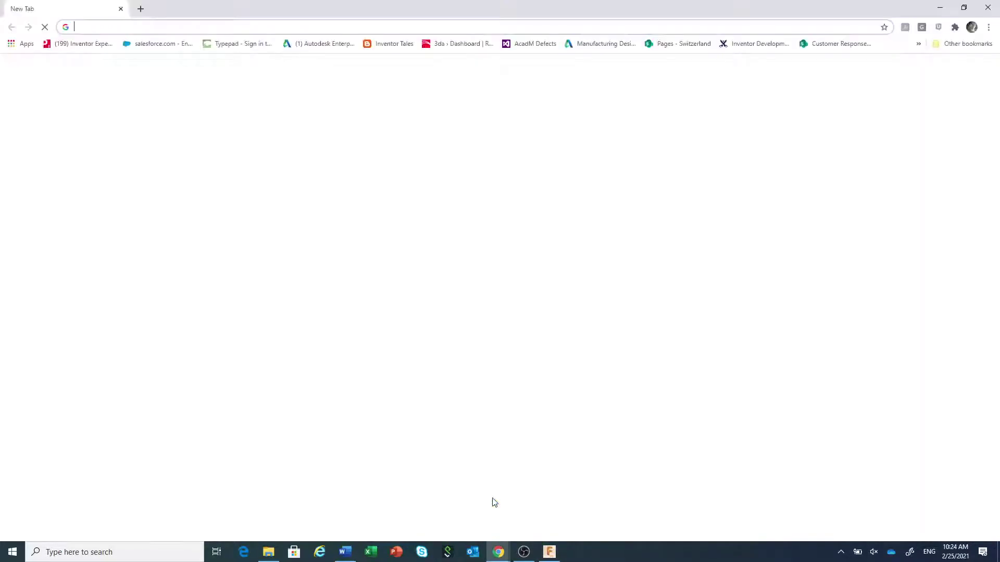
{"action": "left_click", "coordinate": [331, 29]}
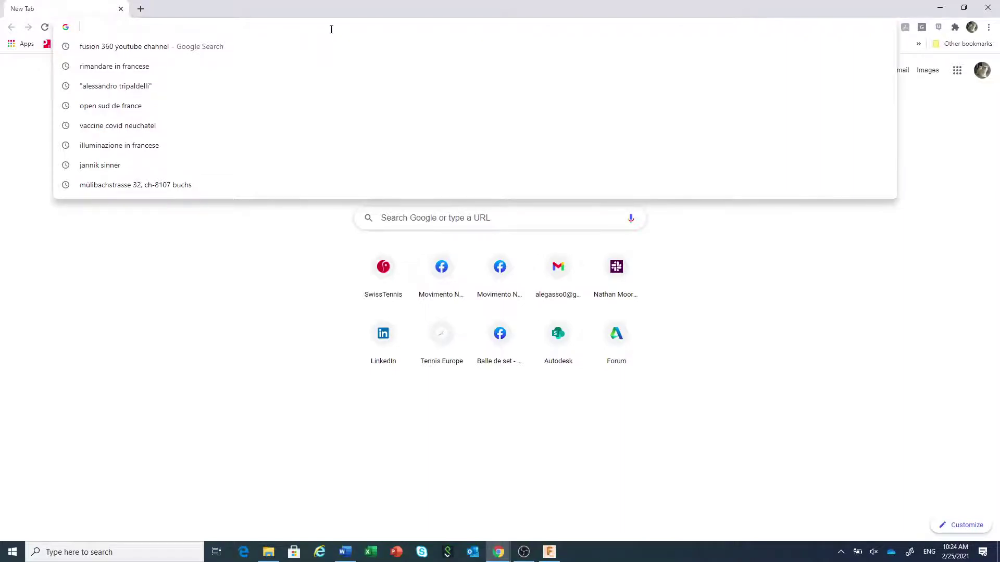
{"action": "type", "text": "scr"}
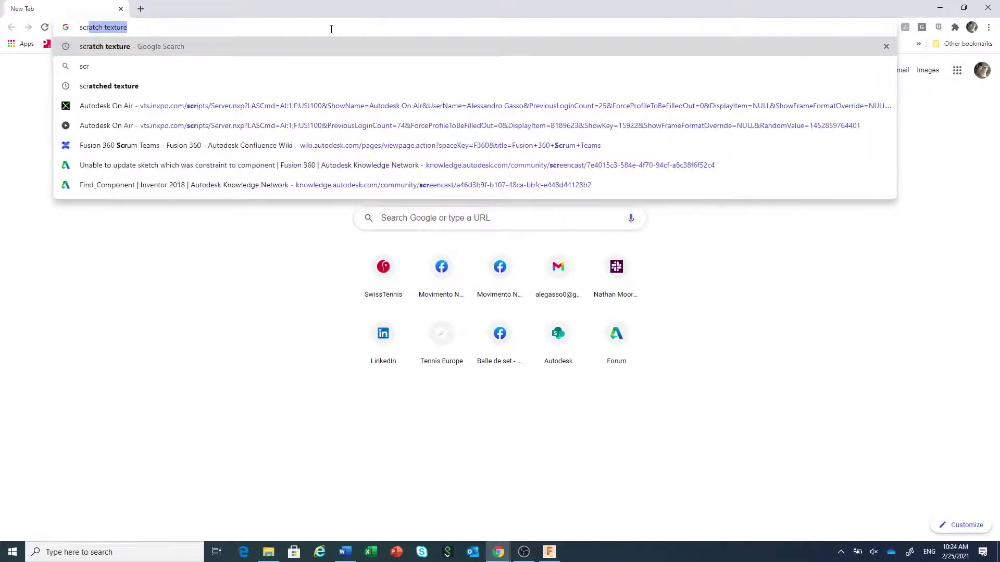
{"action": "left_click", "coordinate": [171, 87]}
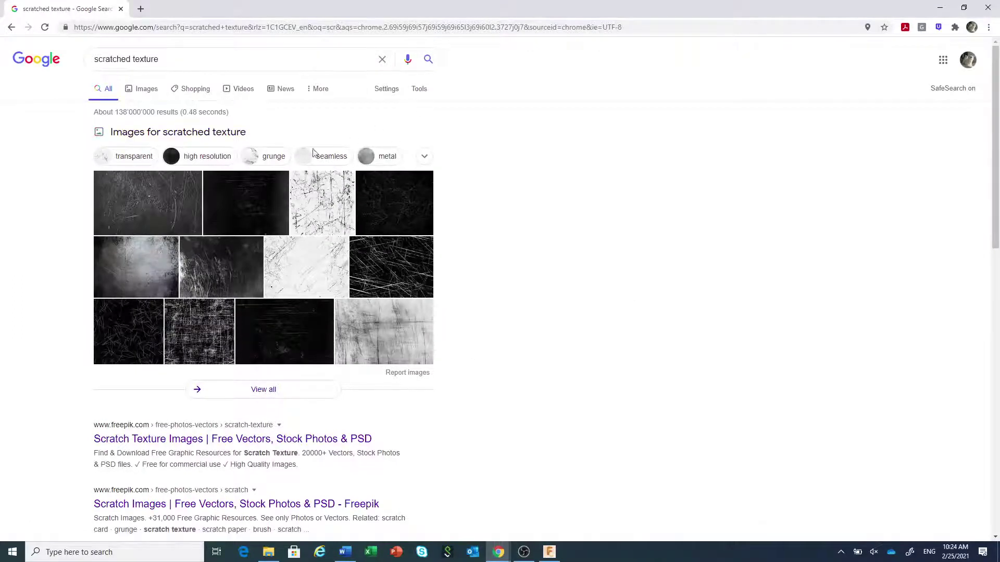
{"action": "left_click", "coordinate": [166, 137]}
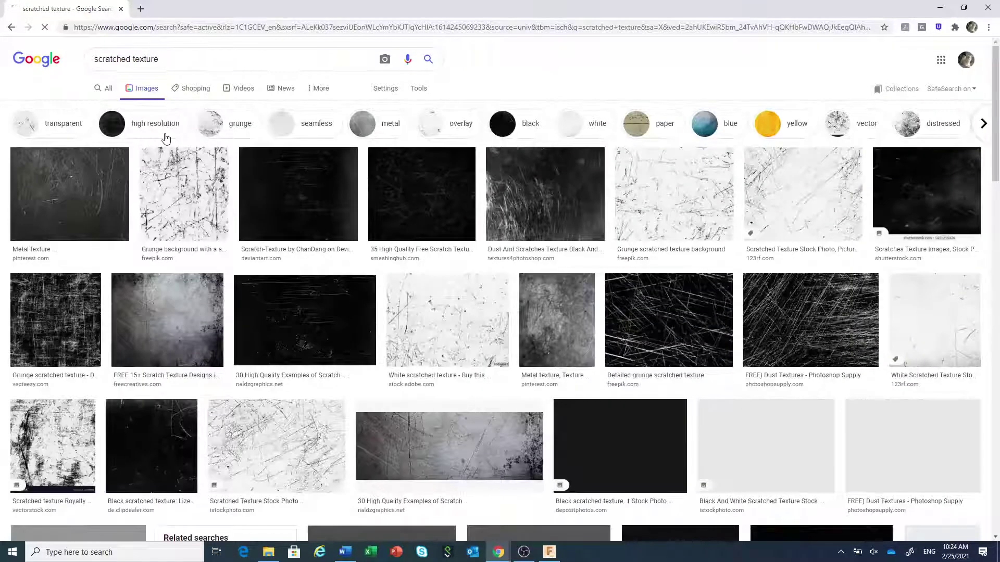
Step: Filter the scratched texture image results by the Transparent color option
{"action": "left_click", "coordinate": [418, 90]}
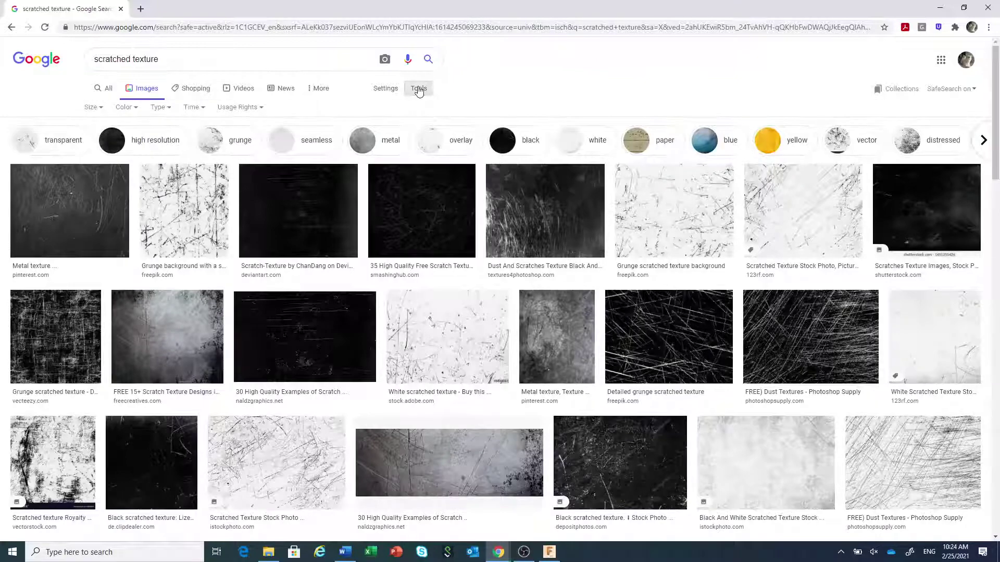
{"action": "left_click", "coordinate": [137, 112]}
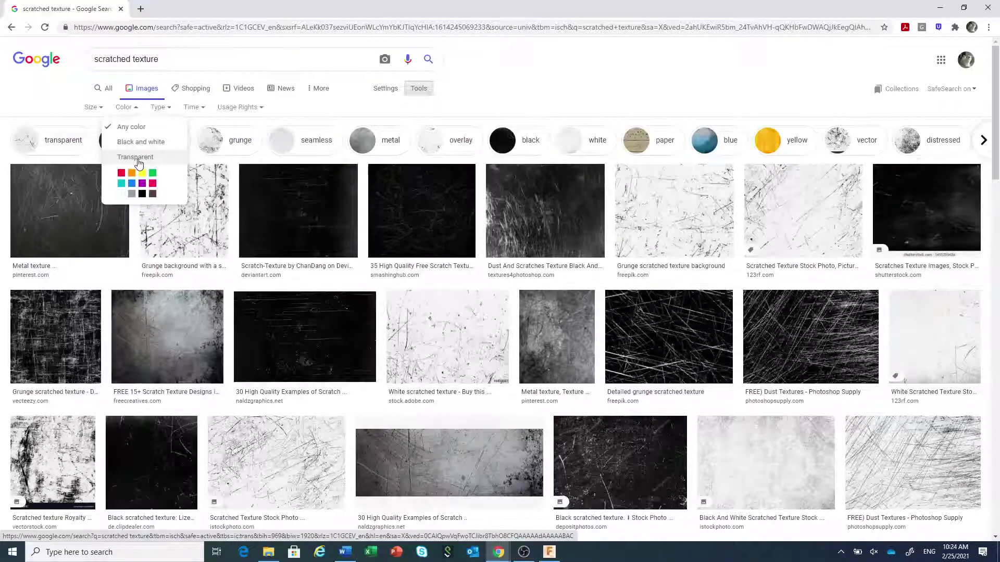
{"action": "left_click", "coordinate": [138, 158]}
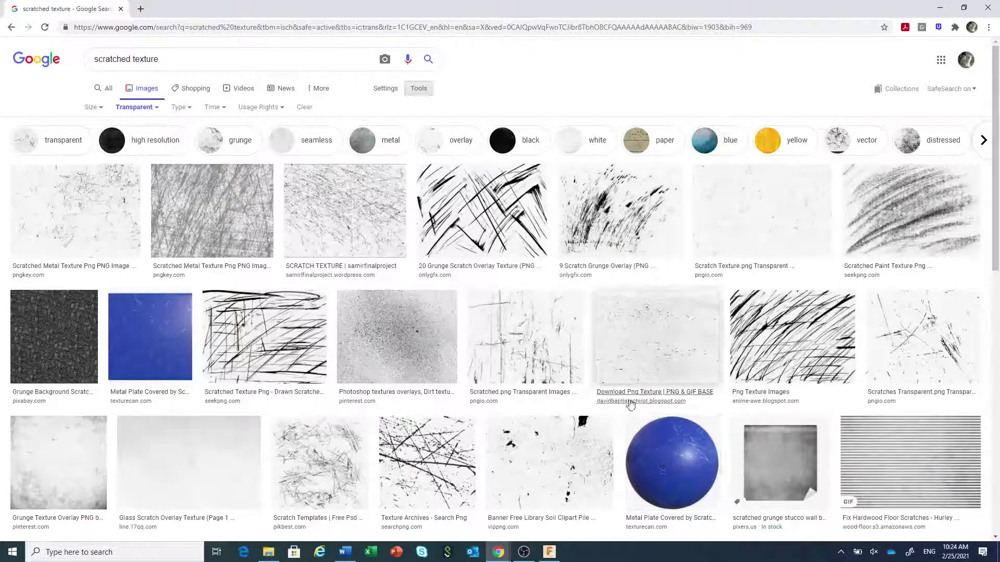
Step: Save the transparent scratched PNG image from pngio.com to the Downloads folder under its suggested file name
{"action": "left_click", "coordinate": [536, 360]}
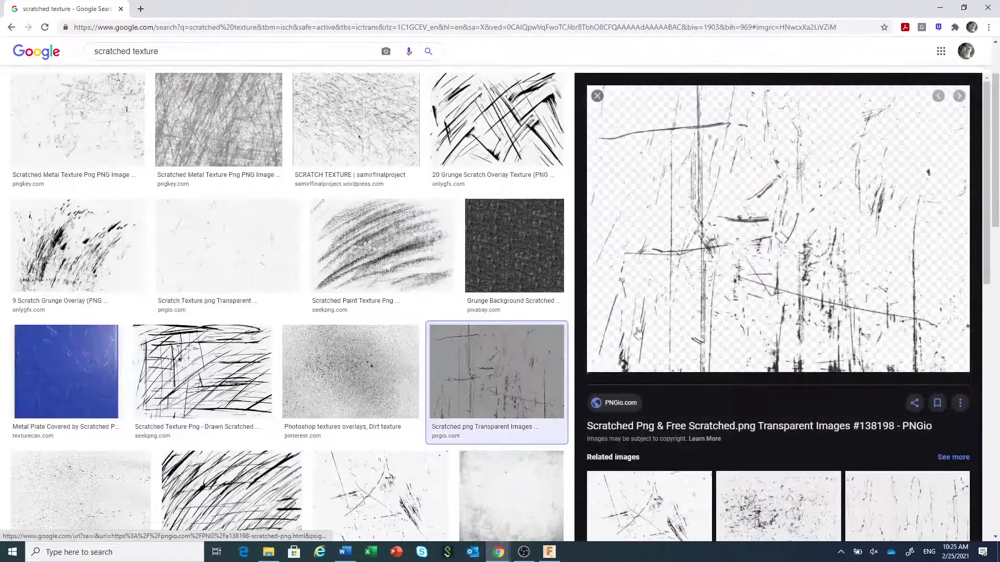
{"action": "right_click", "coordinate": [765, 240]}
{"action": "left_click", "coordinate": [818, 348]}
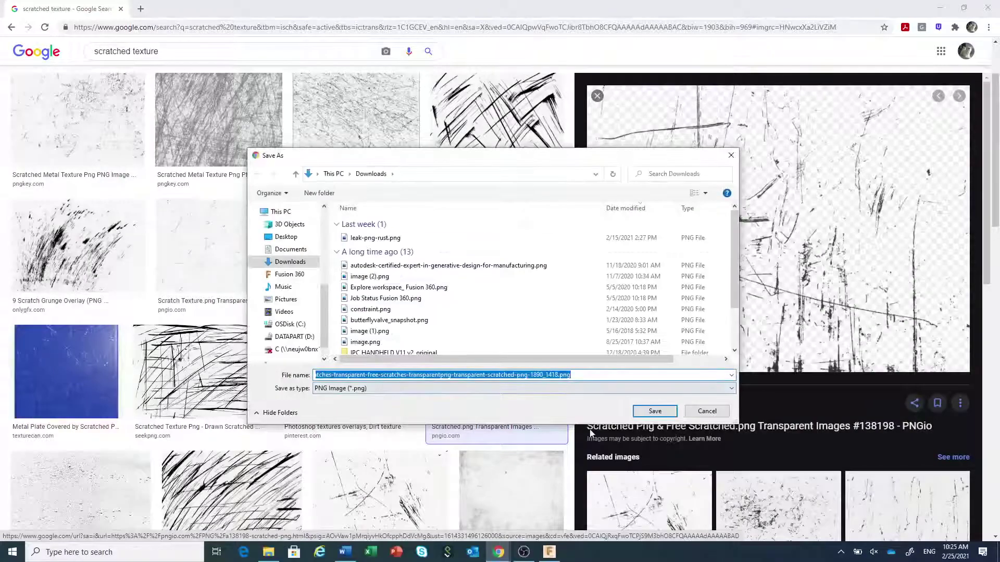
{"action": "left_click", "coordinate": [657, 412]}
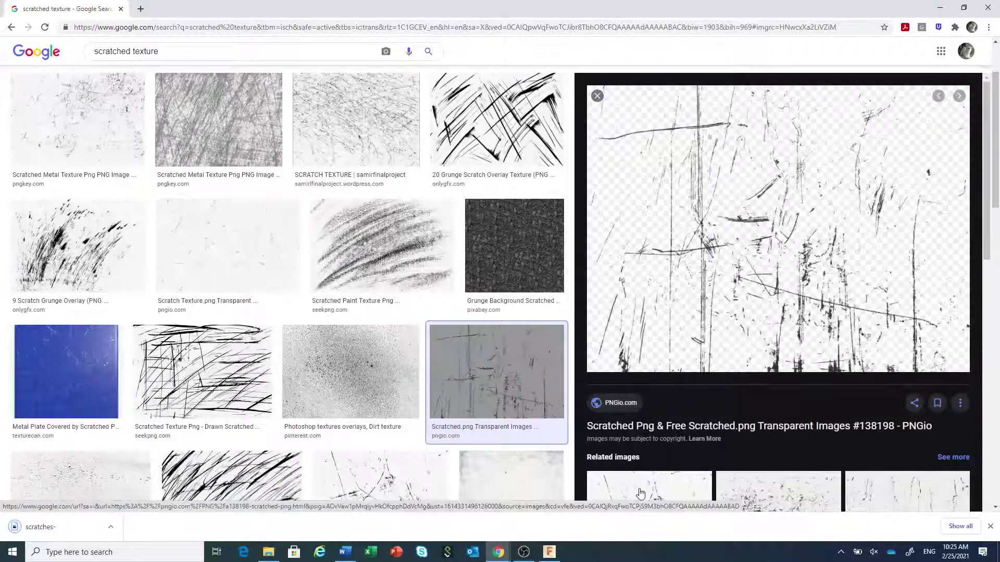
Step: Switch to Fusion 360 and place the downloaded scratches PNG as a decal on the mounting plate's front face beside the hole
{"action": "left_click", "coordinate": [552, 555]}
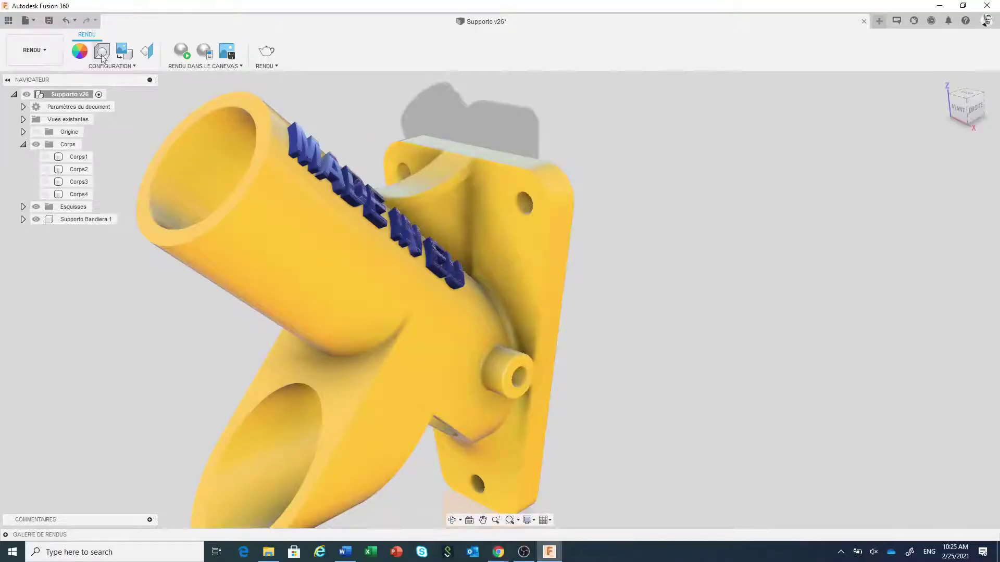
{"action": "left_click", "coordinate": [122, 52]}
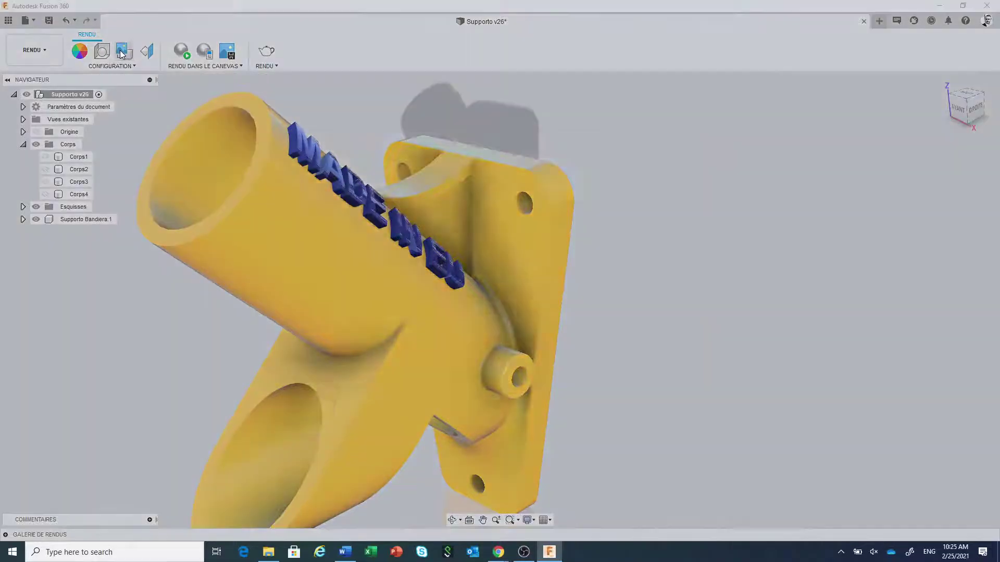
{"action": "left_click", "coordinate": [383, 374]}
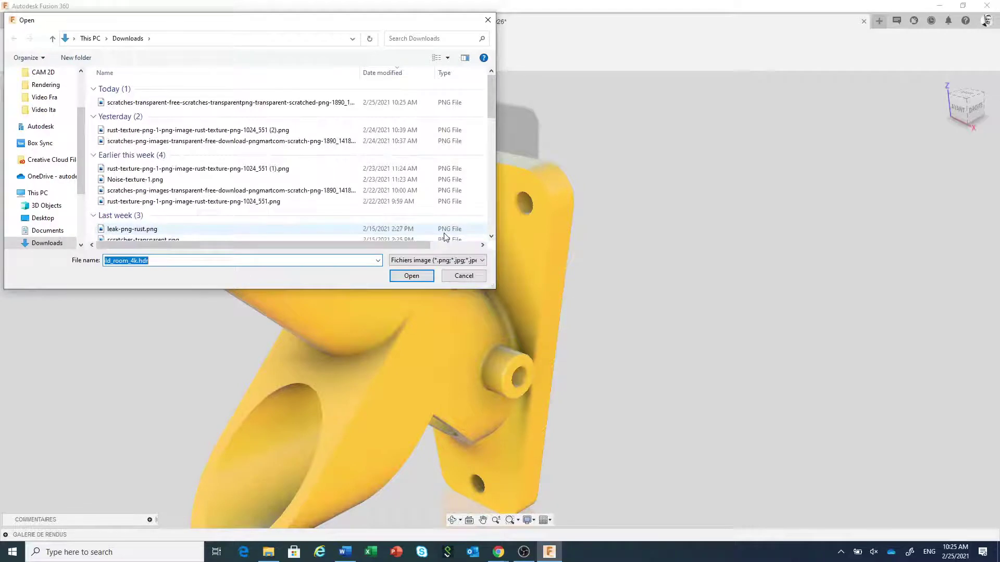
{"action": "left_click", "coordinate": [249, 103]}
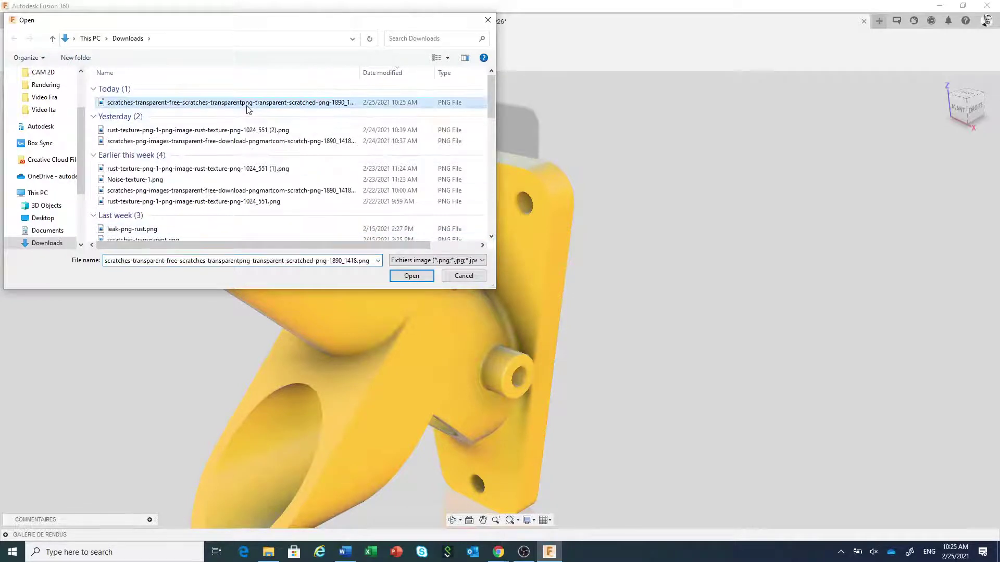
{"action": "left_click", "coordinate": [411, 277]}
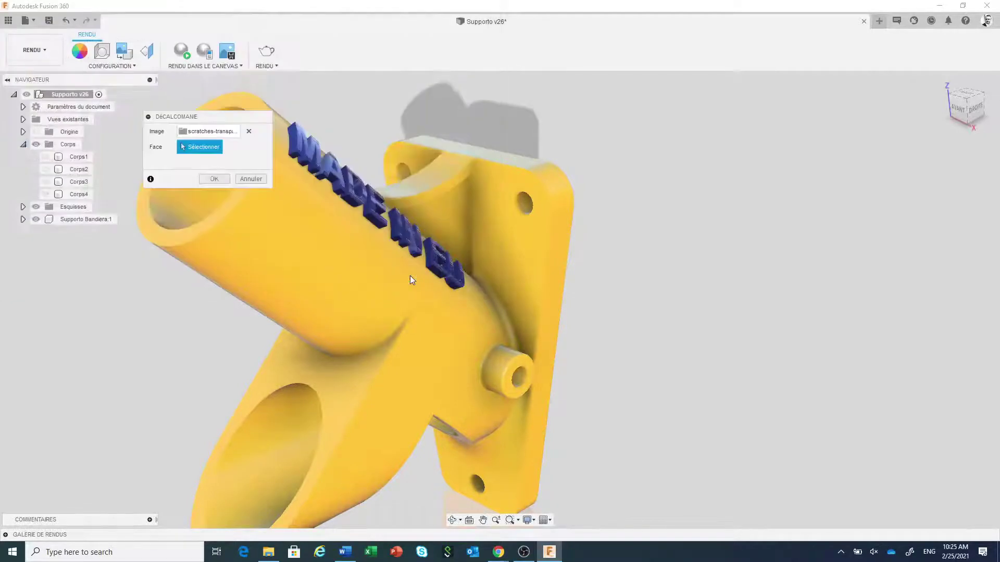
{"action": "left_click", "coordinate": [501, 224]}
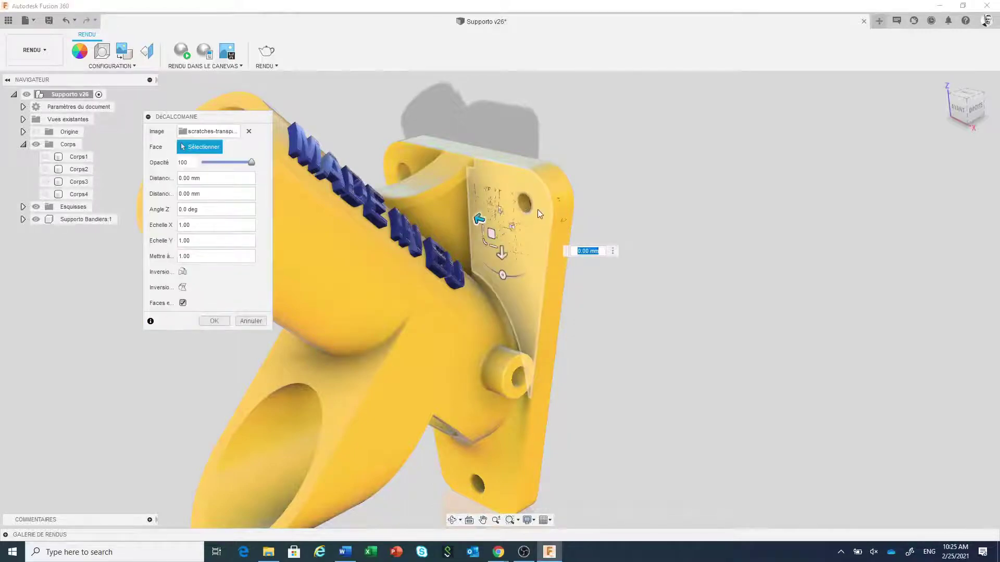
Step: Offset the scratch decal by about -1.2 mm and -1.05 mm, restrict it to the single selected face, and apply it
{"action": "scroll", "coordinate": [532, 216], "scroll_direction": "up", "scroll_amount": 5}
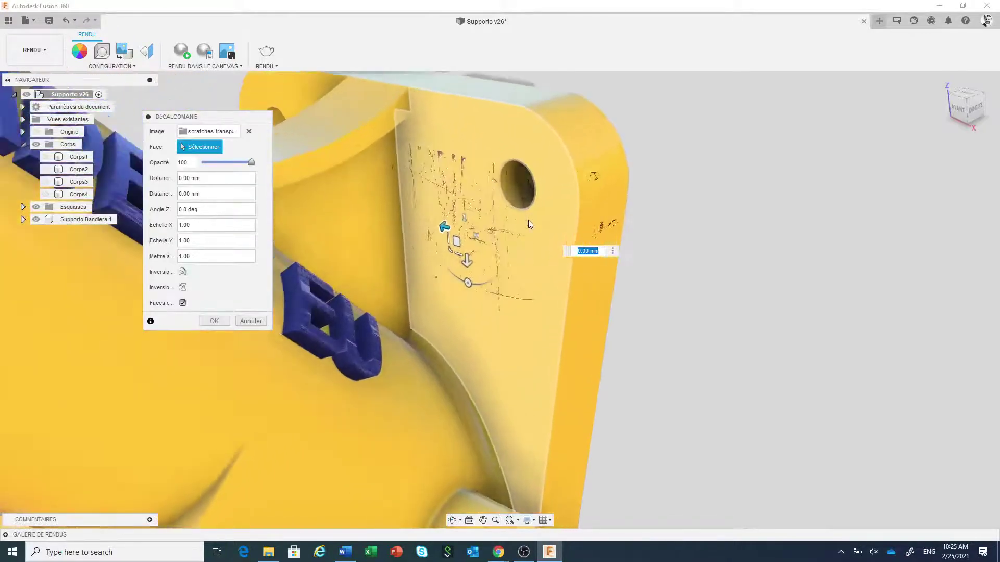
{"action": "left_click_drag", "start_coordinate": [457, 241], "coordinate": [476, 238]}
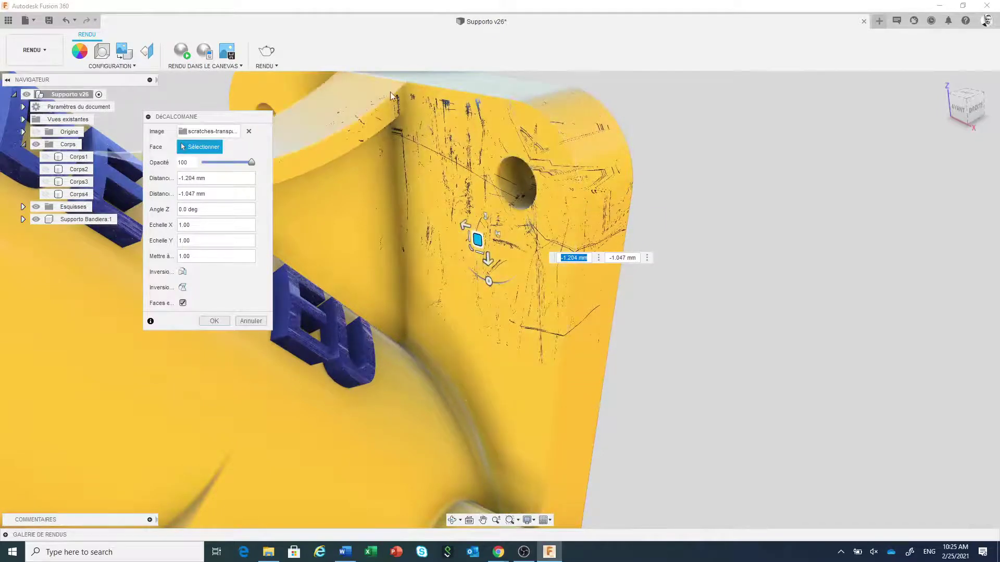
{"action": "left_click", "coordinate": [183, 303]}
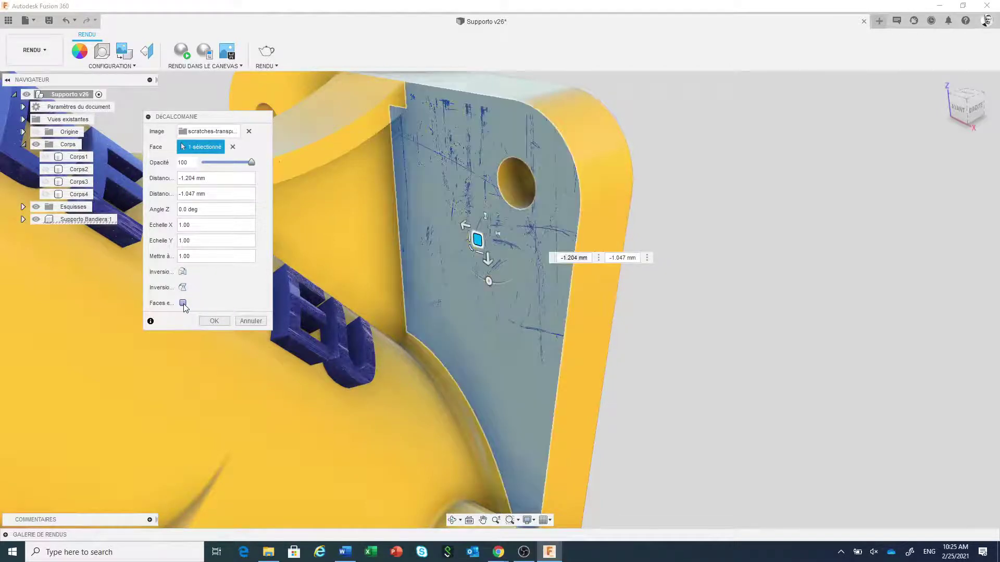
{"action": "left_click", "coordinate": [211, 321]}
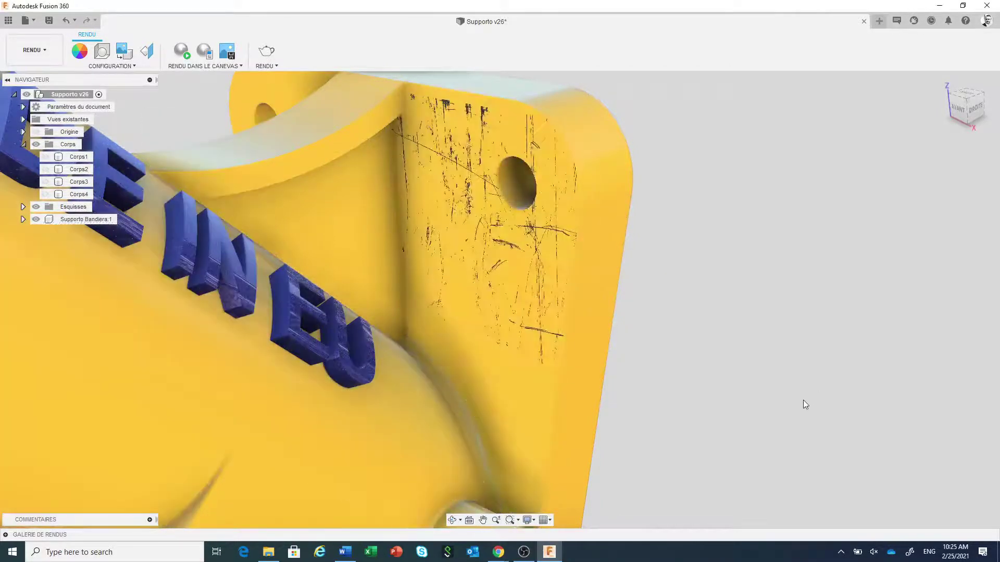
Step: Examine the scratch decal on the mounting plate from farther away and from a higher angle
{"action": "scroll", "coordinate": [751, 407], "scroll_direction": "down", "scroll_amount": 6}
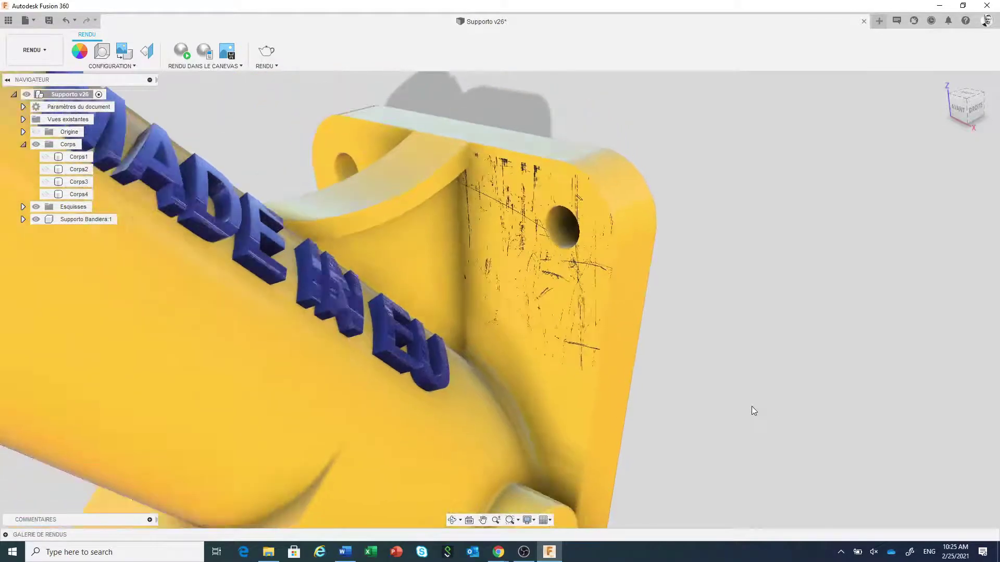
{"action": "scroll", "coordinate": [751, 406], "scroll_direction": "down", "scroll_amount": 3}
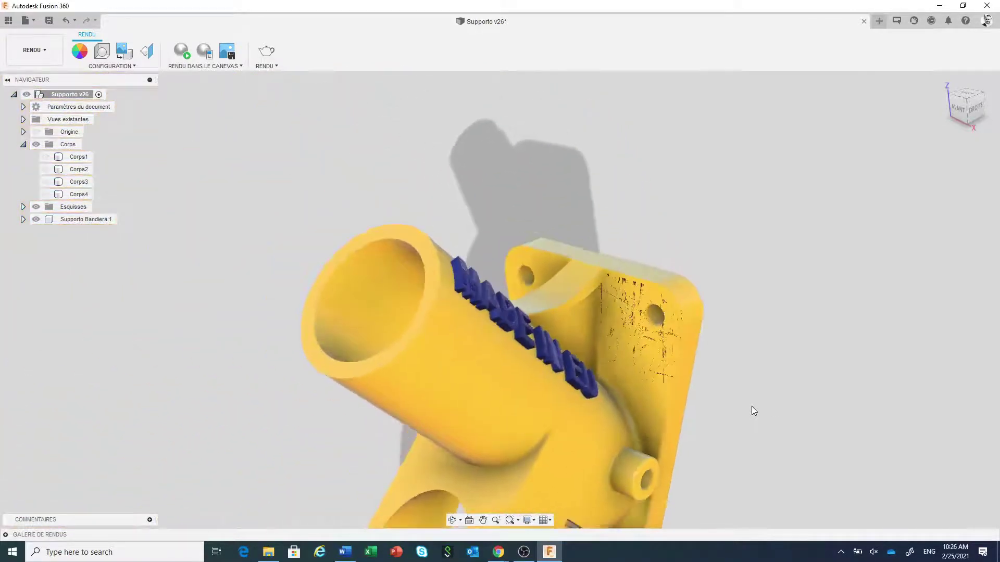
{"action": "middle_click_drag", "start_coordinate": [759, 368], "coordinate": [723, 304], "text": "shift"}
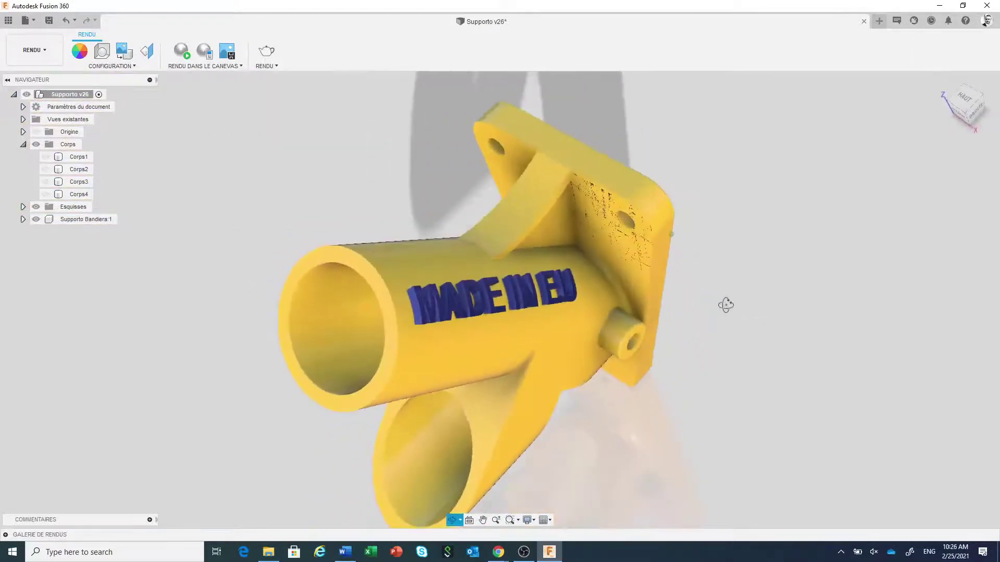
{"action": "middle_click_drag", "start_coordinate": [685, 272], "coordinate": [721, 322]}
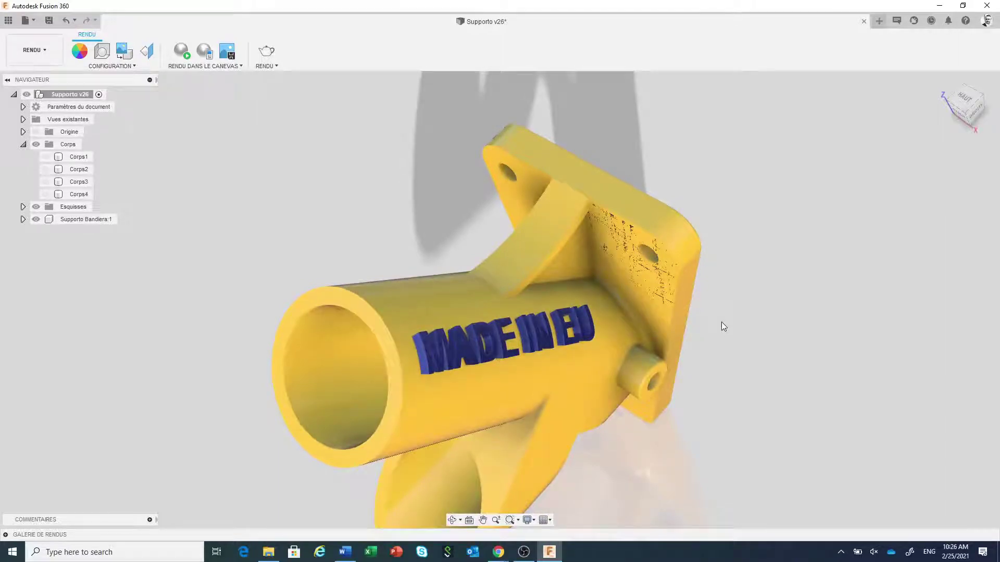
{"action": "scroll", "coordinate": [721, 248], "scroll_direction": "up", "scroll_amount": 2}
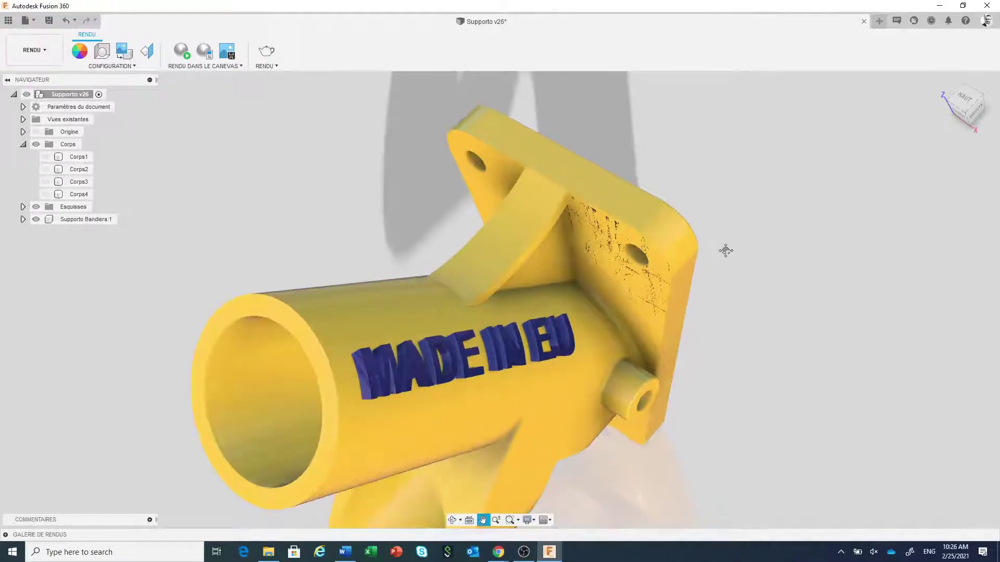
{"action": "middle_click_drag", "start_coordinate": [725, 248], "coordinate": [735, 257]}
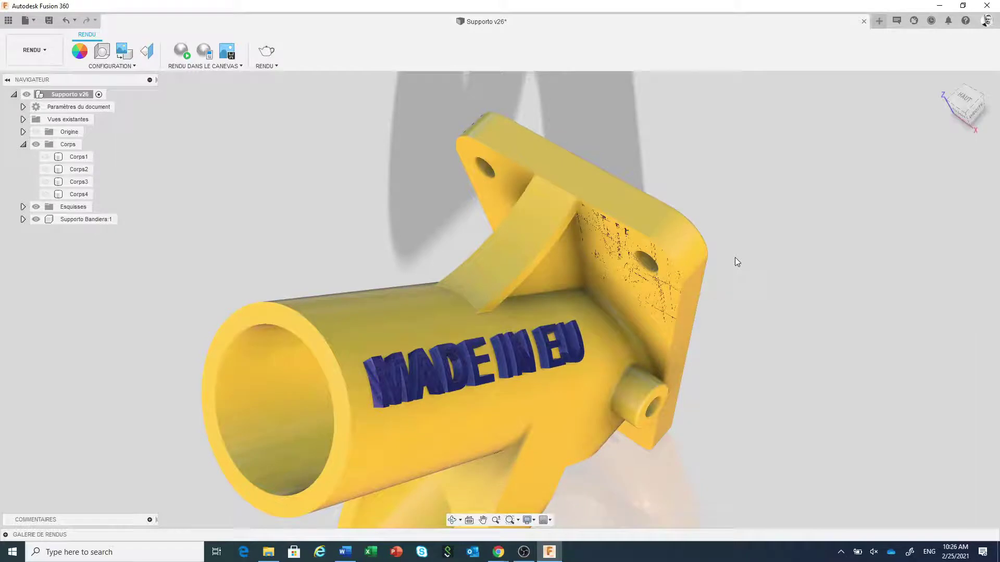
Step: Switch back to the scratched texture results in Google Chrome and search images for "rust texture" instead
{"action": "mouse_move", "coordinate": [501, 554]}
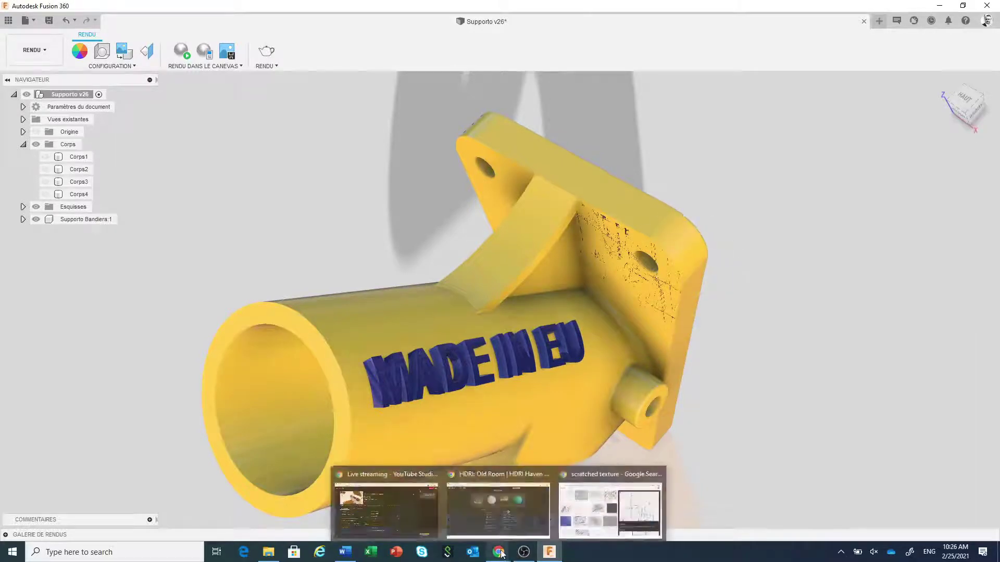
{"action": "left_click", "coordinate": [591, 508]}
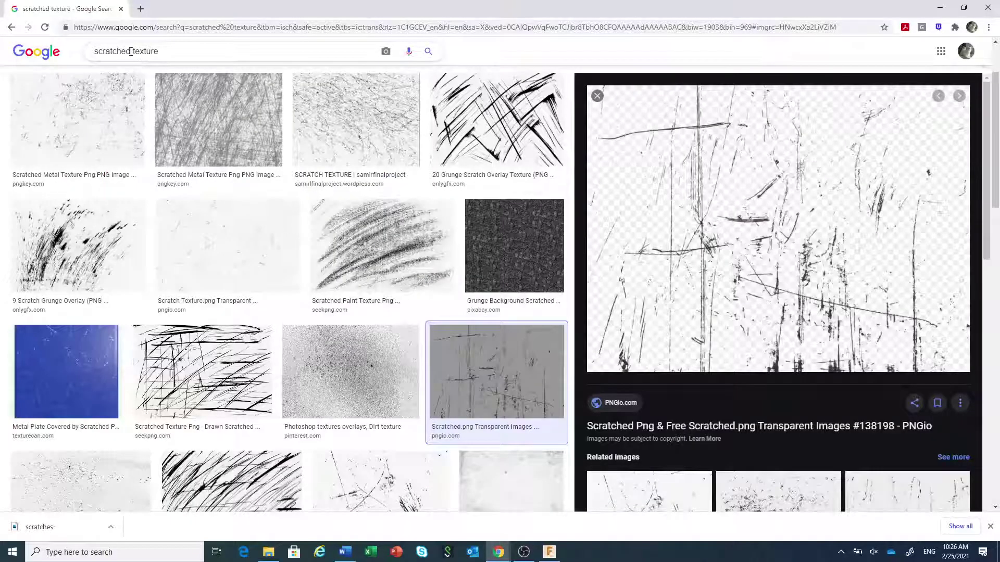
{"action": "left_click_drag", "start_coordinate": [131, 51], "coordinate": [89, 52]}
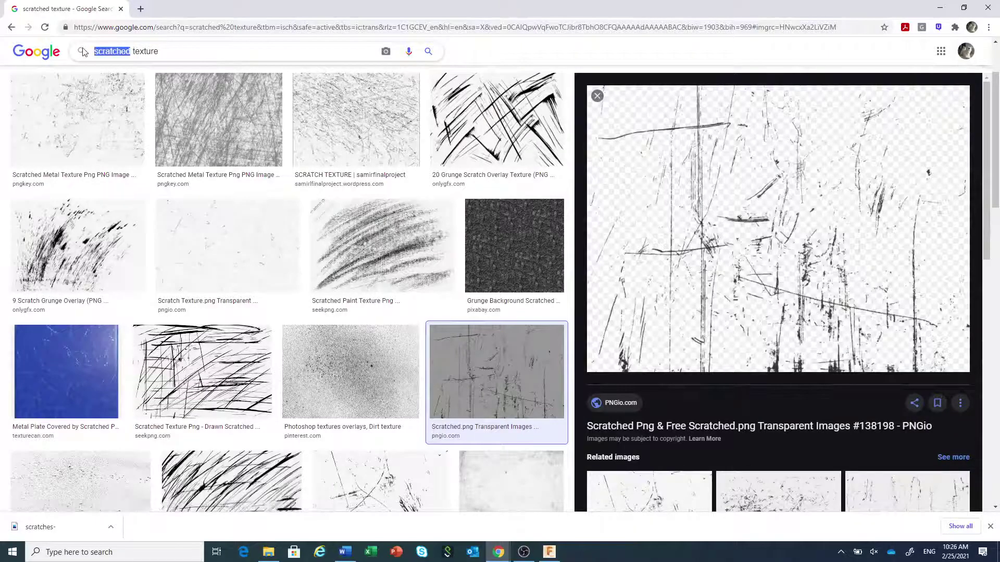
{"action": "type", "text": "r"}
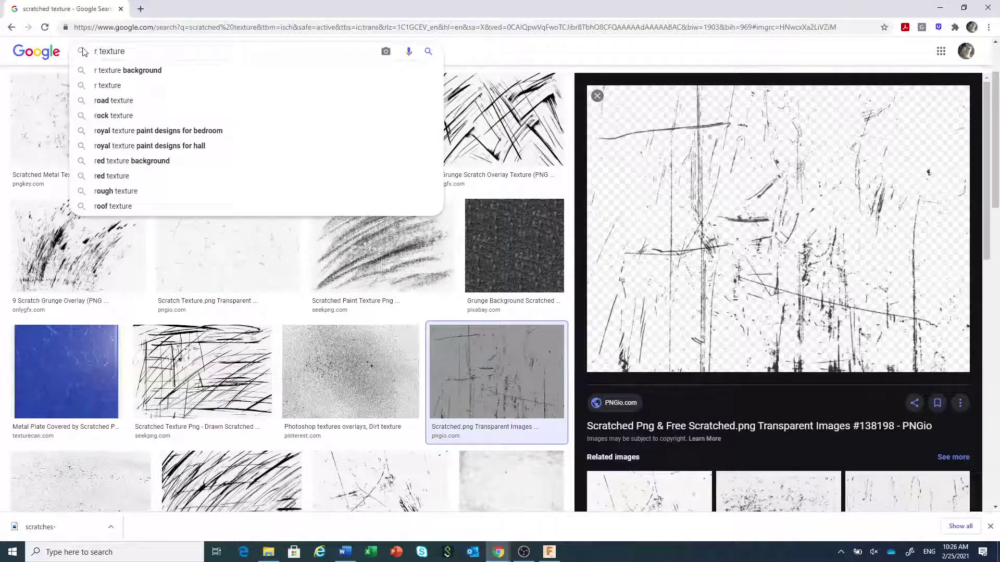
{"action": "type", "text": "u"}
{"action": "left_click", "coordinate": [108, 69]}
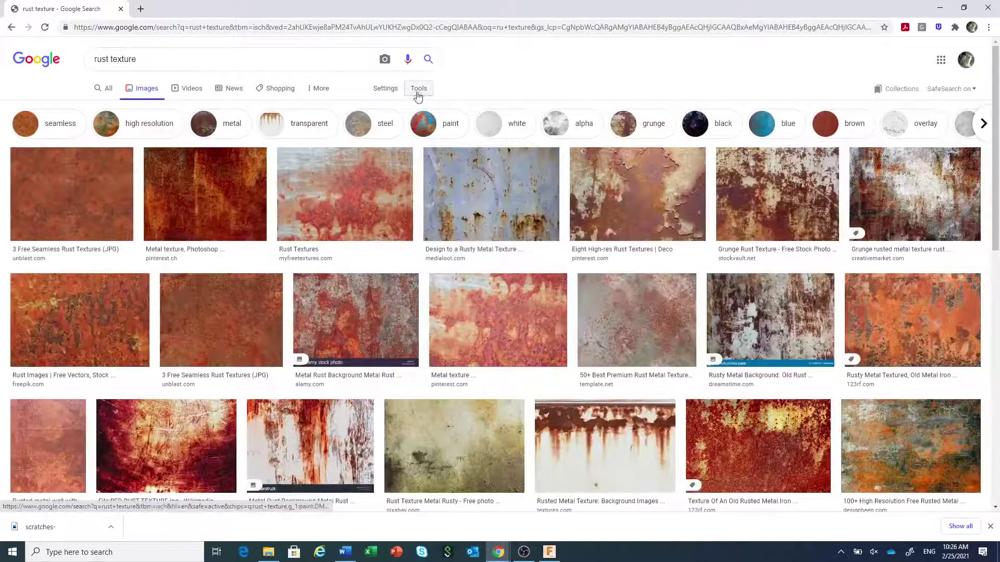
Step: Filter the rust texture image results by the Transparent color option and browse them
{"action": "left_click", "coordinate": [417, 92]}
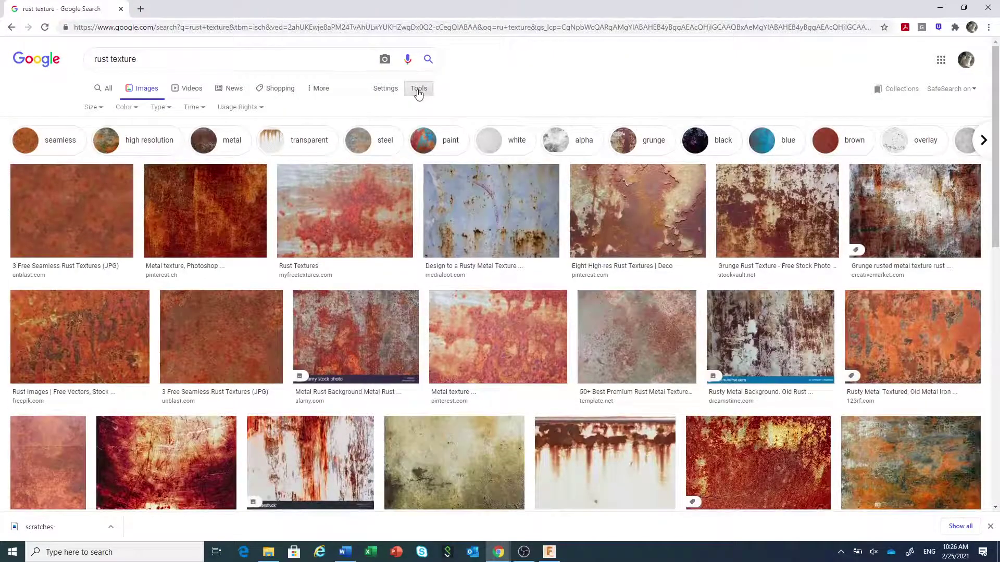
{"action": "left_click", "coordinate": [127, 107]}
{"action": "left_click", "coordinate": [145, 160]}
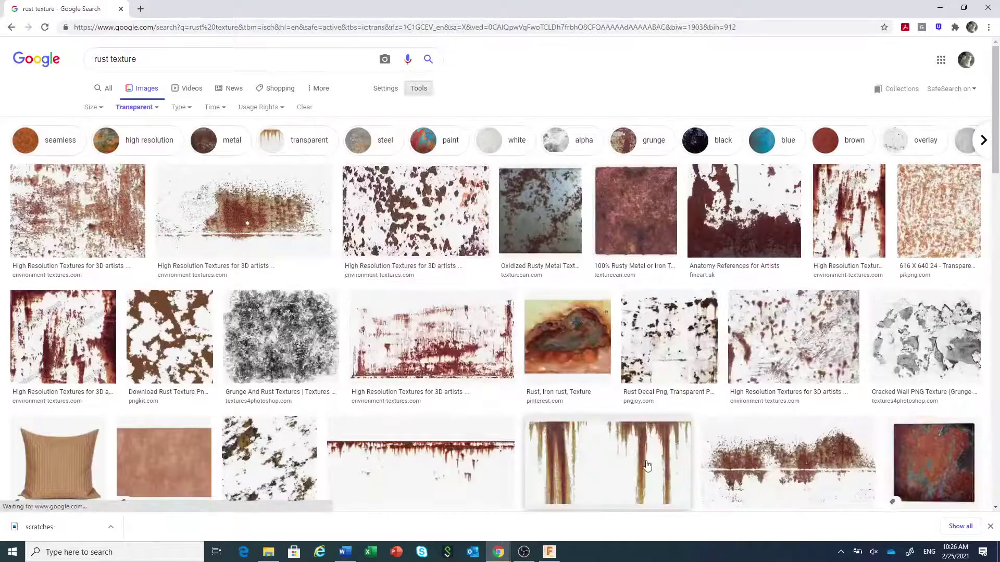
{"action": "scroll", "coordinate": [710, 485], "scroll_direction": "down", "scroll_amount": 3}
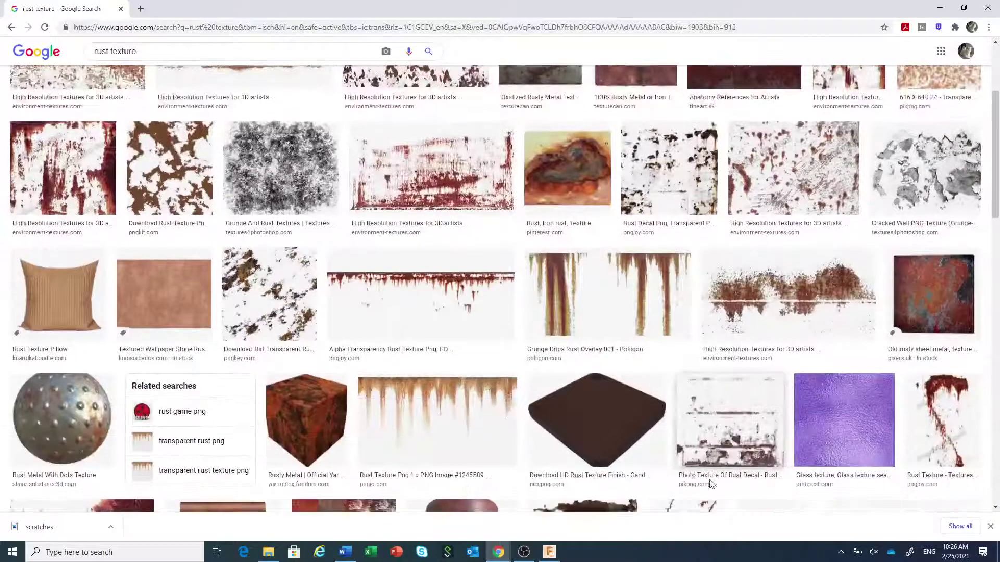
Step: Save the transparent rust drip image "Rust Texture Png 1" from PNGio to the Downloads folder
{"action": "scroll", "coordinate": [712, 484], "scroll_direction": "down", "scroll_amount": 1}
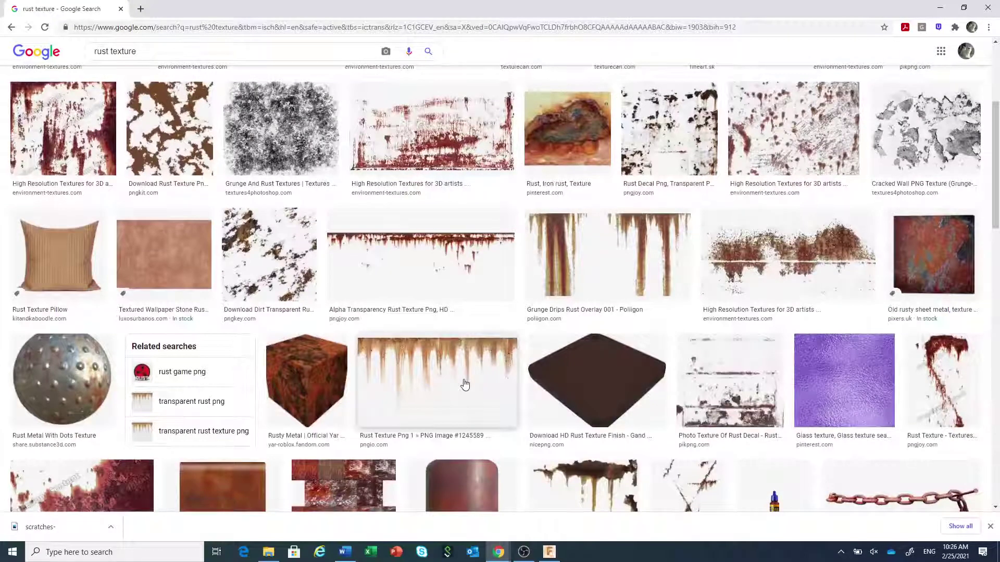
{"action": "left_click", "coordinate": [465, 385]}
{"action": "right_click", "coordinate": [807, 204]}
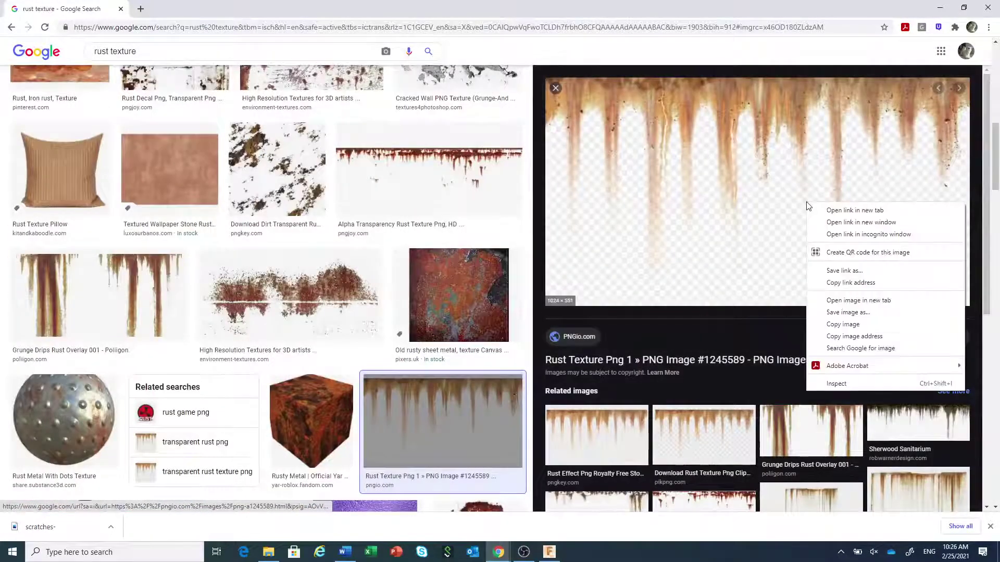
{"action": "left_click", "coordinate": [847, 312]}
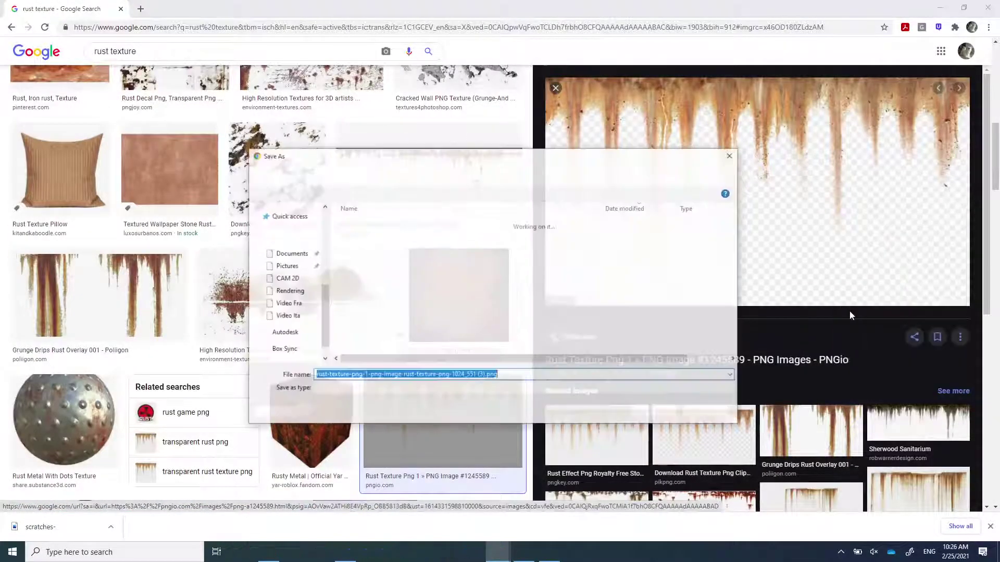
{"action": "left_click", "coordinate": [658, 414]}
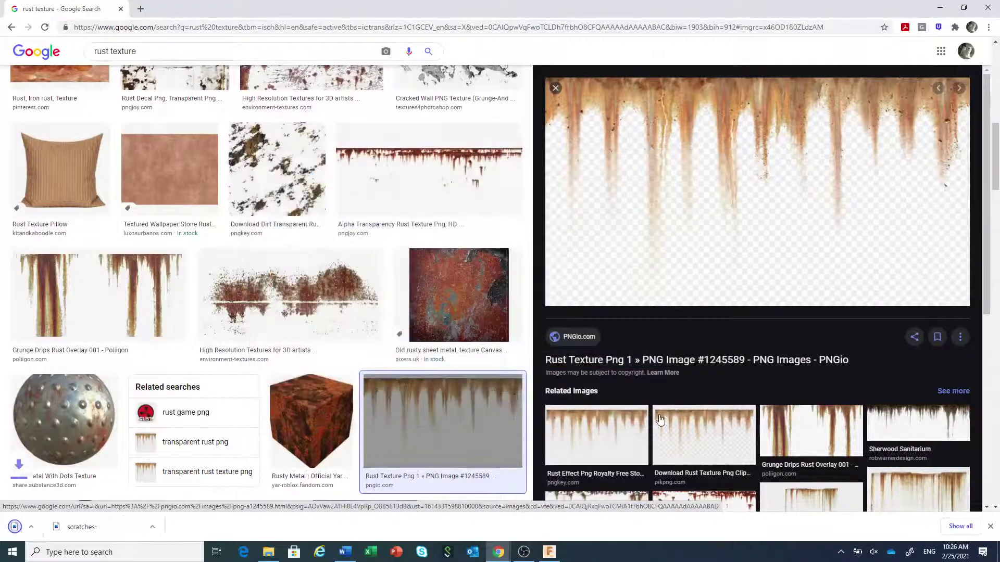
Step: Switch to Fusion 360 and place the downloaded rust-texture-png-1-png-image-rust-texture-png-1024_551 (3).png as a decal on the mounting plate's upper edge face
{"action": "left_click", "coordinate": [550, 553]}
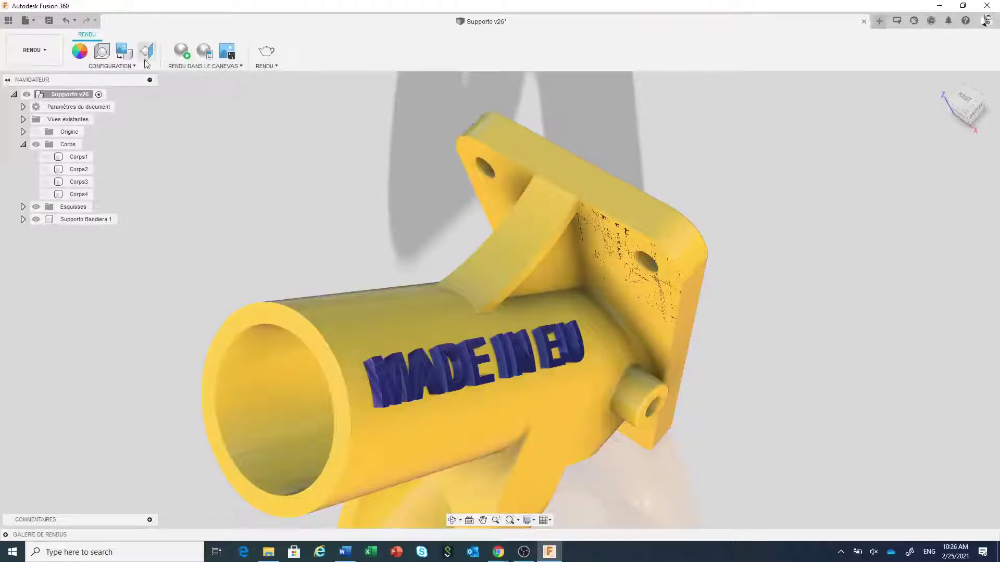
{"action": "left_click", "coordinate": [124, 51]}
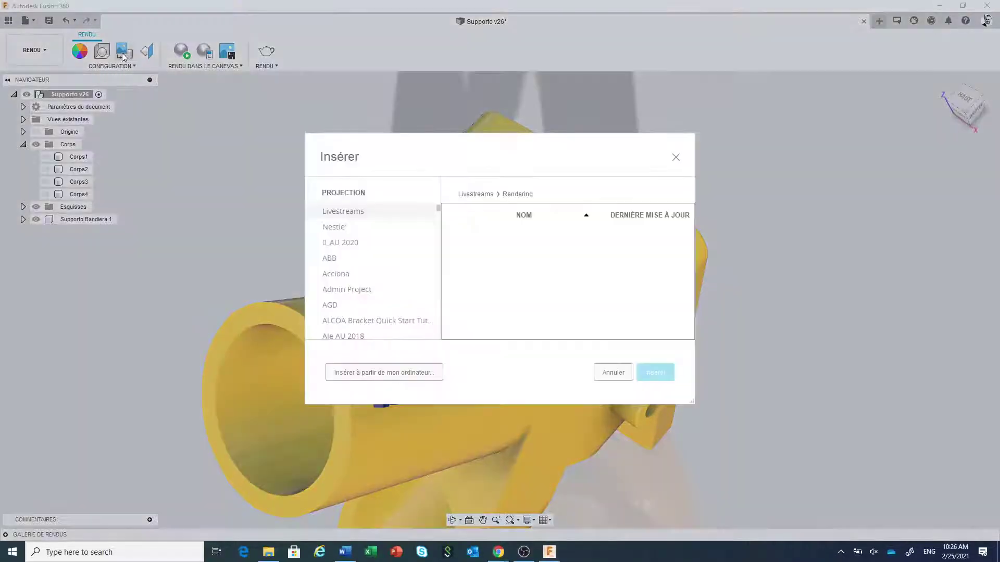
{"action": "left_click", "coordinate": [347, 373]}
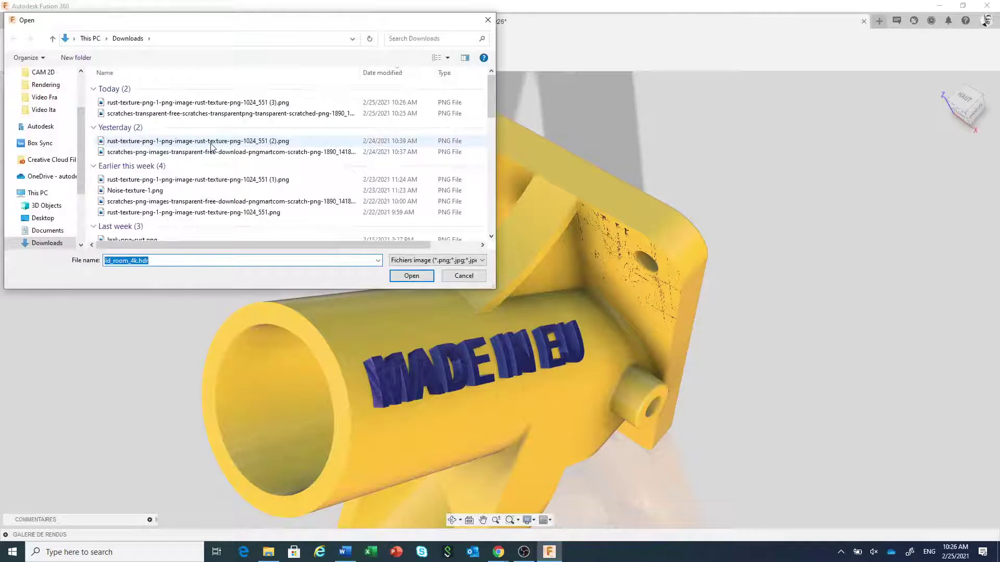
{"action": "left_click", "coordinate": [185, 103]}
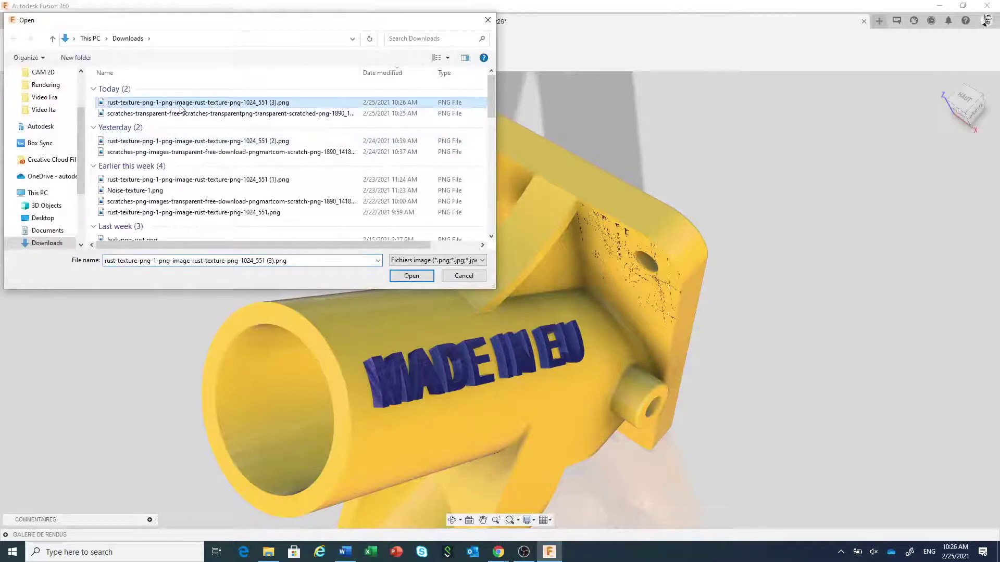
{"action": "left_click", "coordinate": [409, 276]}
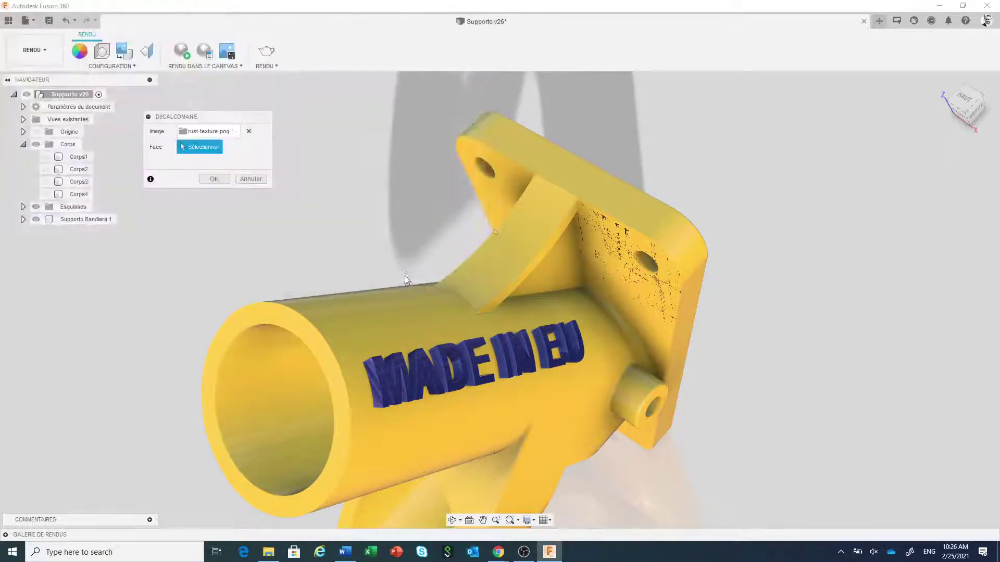
{"action": "left_click", "coordinate": [590, 186]}
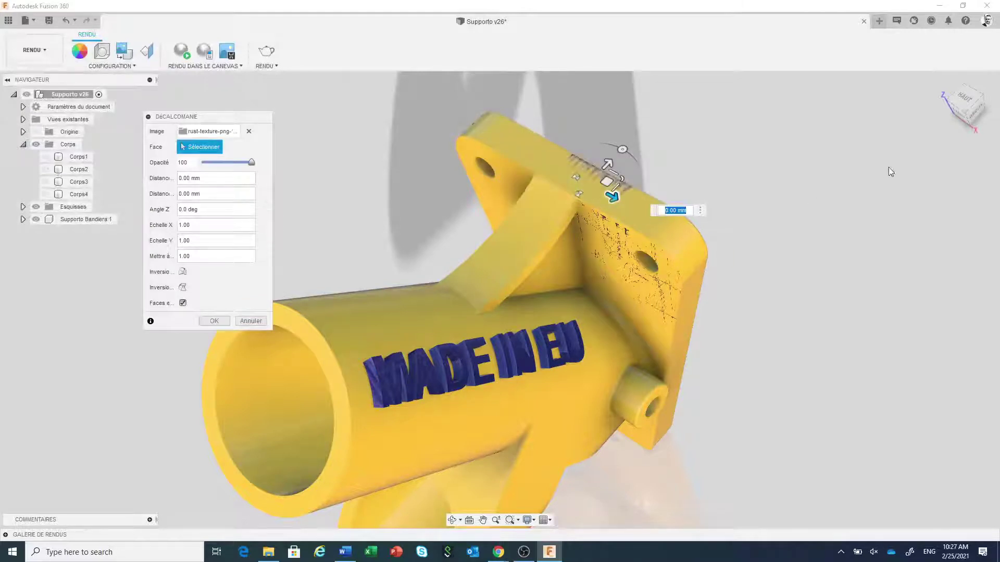
Step: From the top view, stretch the rust decal along the plate's edge to an X scale of about 2.811
{"action": "left_click", "coordinate": [965, 103]}
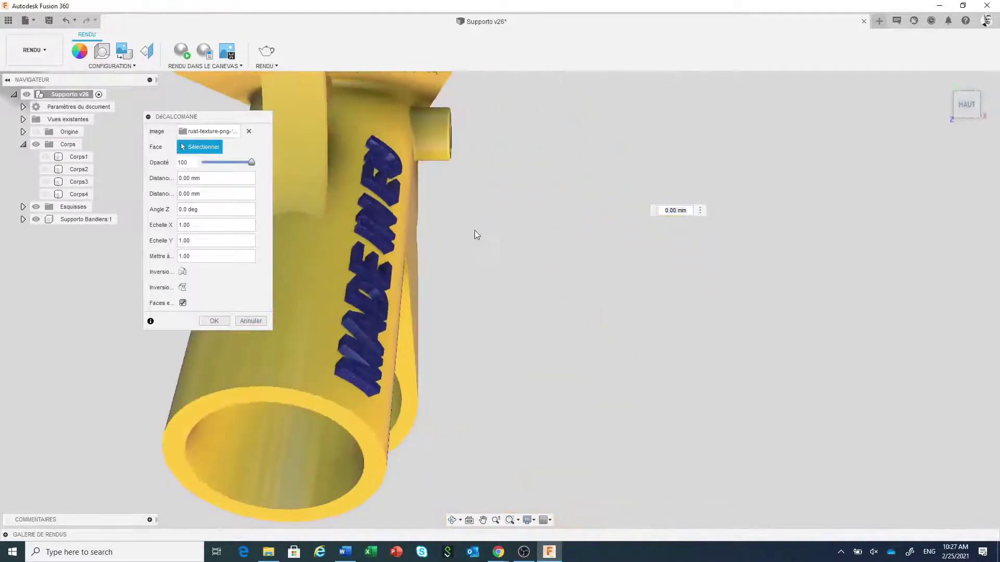
{"action": "scroll", "coordinate": [412, 153], "scroll_direction": "up", "scroll_amount": 4}
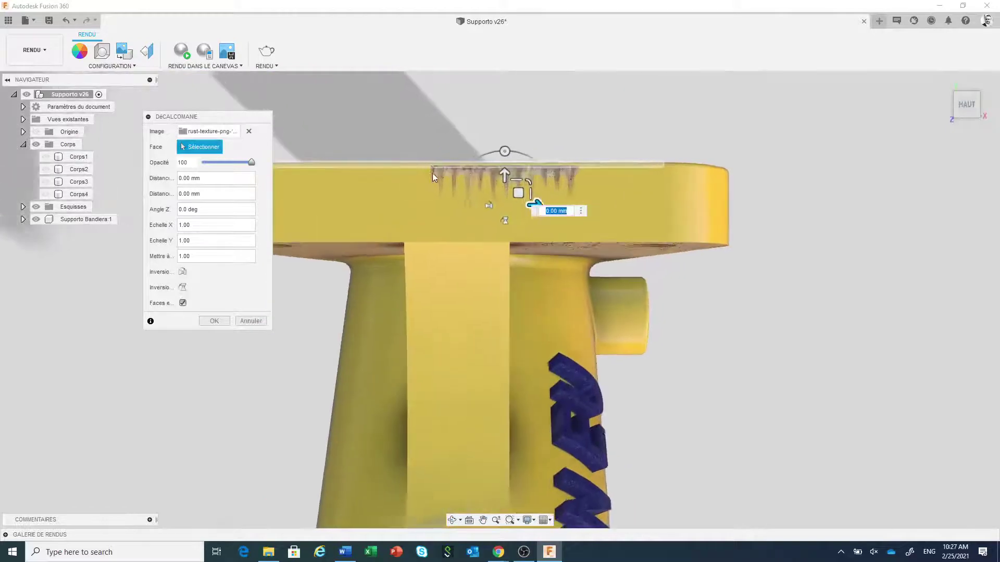
{"action": "scroll", "coordinate": [417, 200], "scroll_direction": "down", "scroll_amount": 2}
{"action": "middle_click_drag", "start_coordinate": [423, 207], "coordinate": [541, 215]}
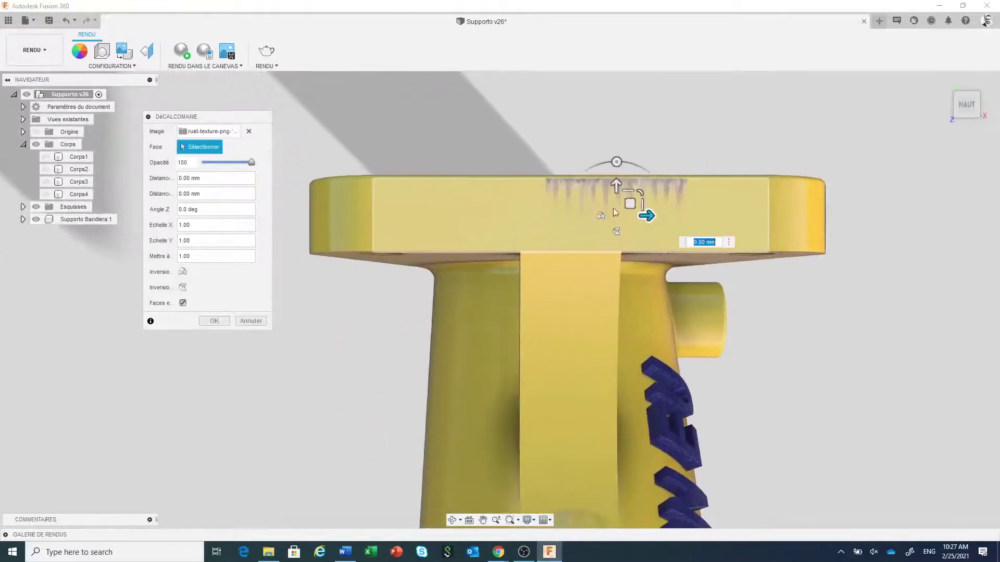
{"action": "left_click_drag", "start_coordinate": [631, 204], "coordinate": [667, 201]}
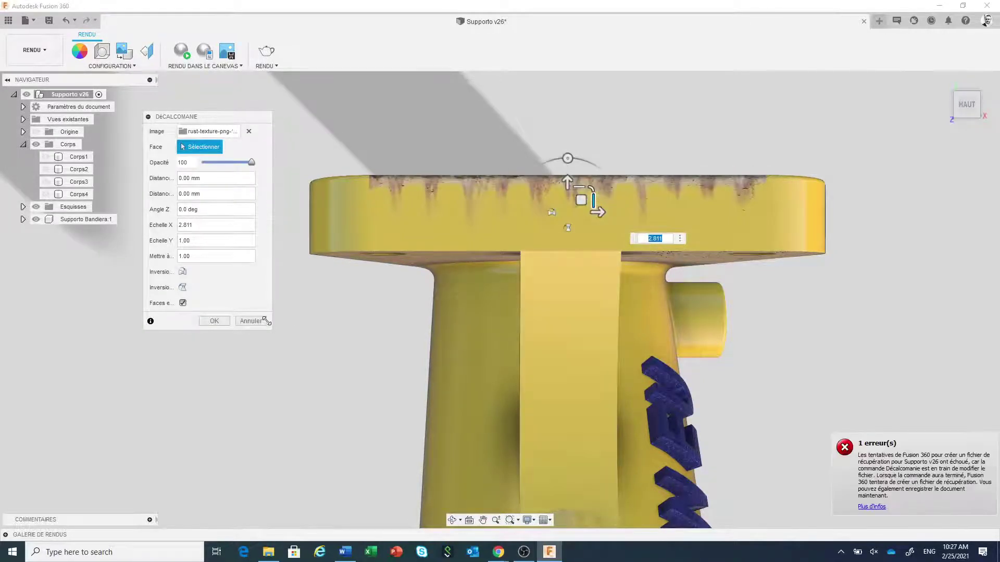
{"action": "left_click", "coordinate": [214, 321]}
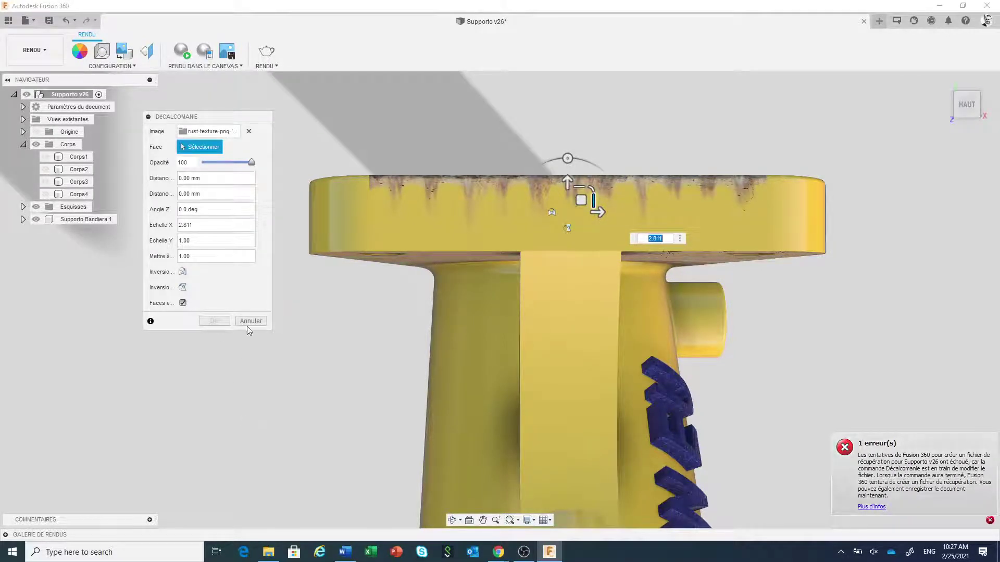
Step: Pick the plate's edge face again, offset the rust decal by about 10.69 mm and 0.217 mm, and apply it
{"action": "left_click", "coordinate": [453, 213]}
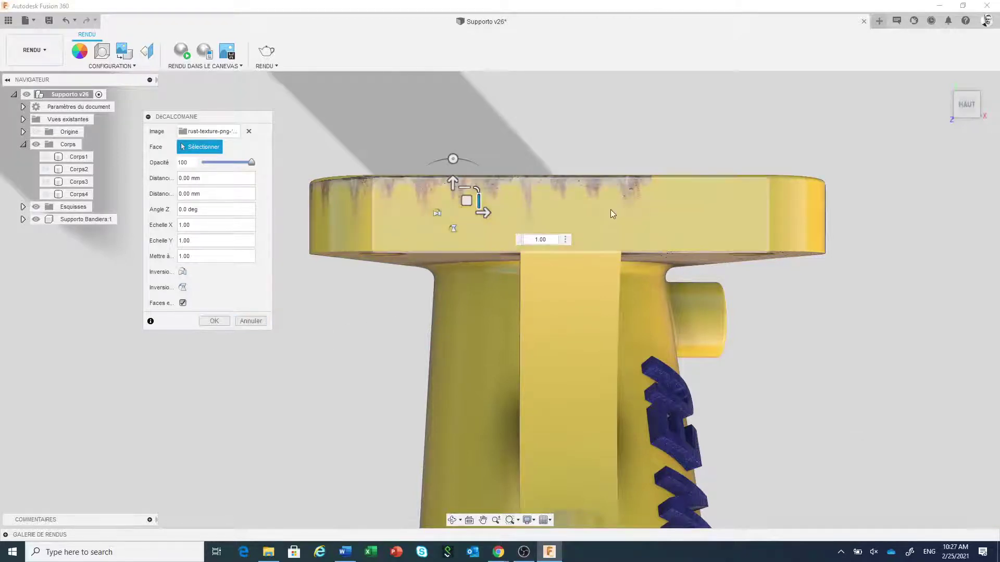
{"action": "left_click_drag", "start_coordinate": [473, 200], "coordinate": [569, 198]}
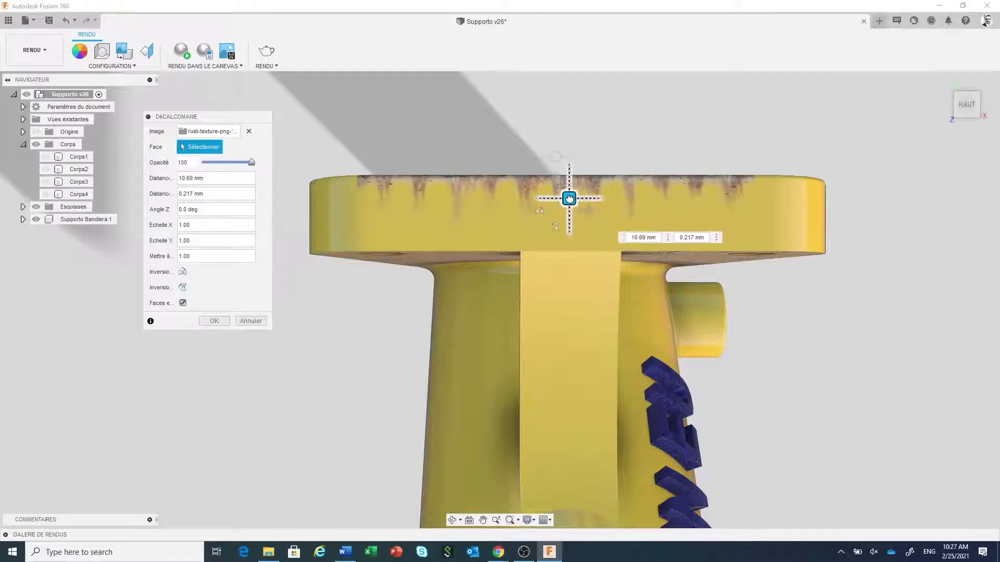
{"action": "left_click", "coordinate": [214, 321]}
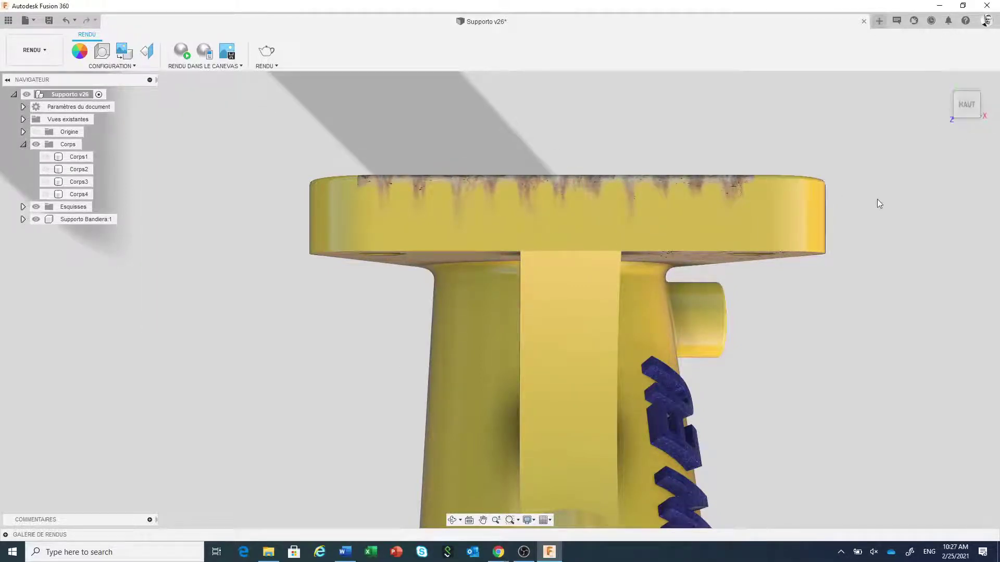
Step: Examine the rust decal on the mounting plate together with the whole support from an angled, more distant view
{"action": "scroll", "coordinate": [878, 198], "scroll_direction": "down", "scroll_amount": 3}
{"action": "scroll", "coordinate": [878, 266], "scroll_direction": "down", "scroll_amount": 4}
{"action": "middle_click_drag", "start_coordinate": [865, 287], "coordinate": [731, 267]}
{"action": "scroll", "coordinate": [632, 252], "scroll_direction": "down", "scroll_amount": 3}
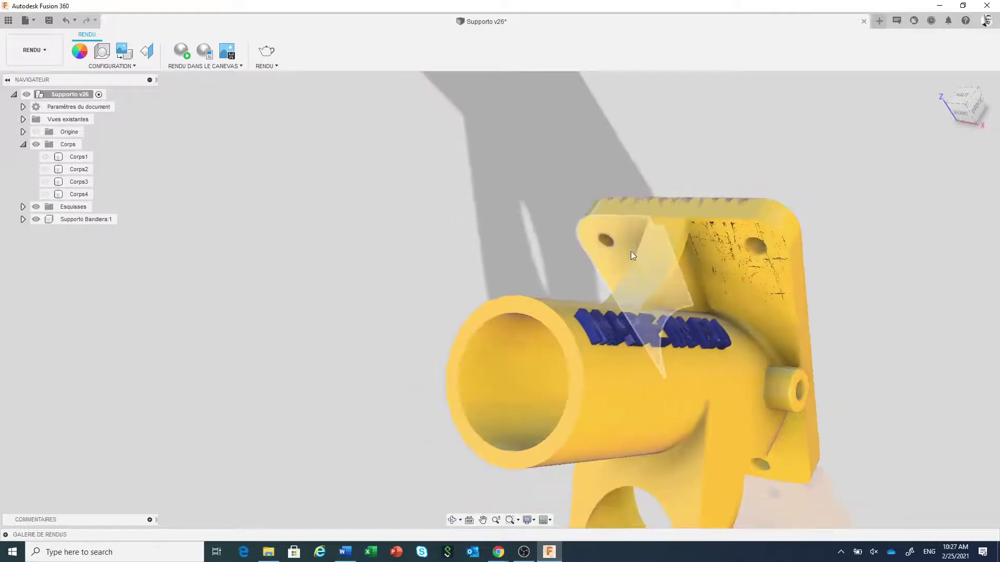
{"action": "scroll", "coordinate": [645, 252], "scroll_direction": "down", "scroll_amount": 2}
{"action": "middle_click_drag", "start_coordinate": [573, 242], "coordinate": [373, 172]}
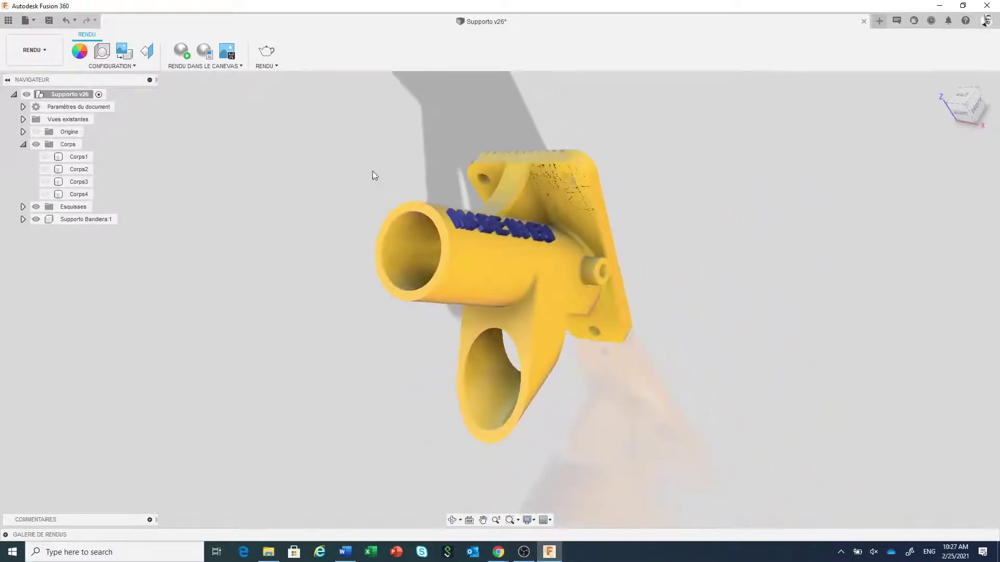
Step: Open the advanced material settings of the yellow appearance Peinture - Brillant émaillé (jaune) and view its effect options
{"action": "left_click", "coordinate": [80, 51]}
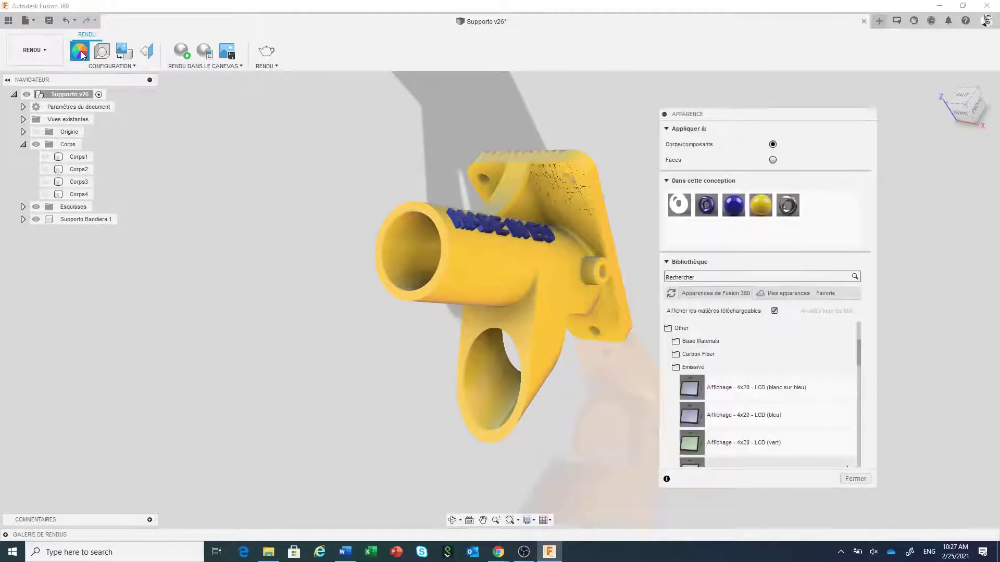
{"action": "double_click", "coordinate": [762, 210]}
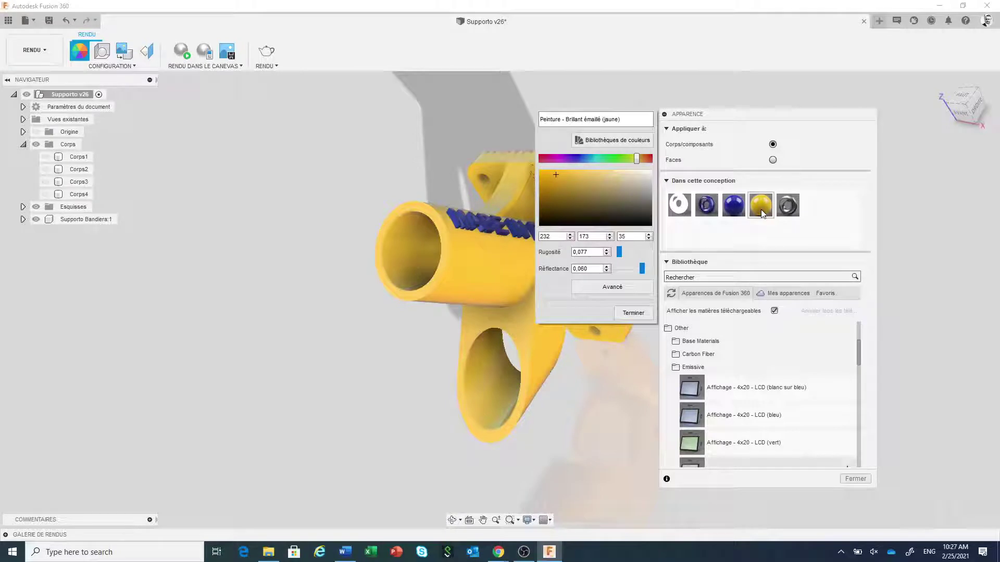
{"action": "left_click", "coordinate": [622, 287]}
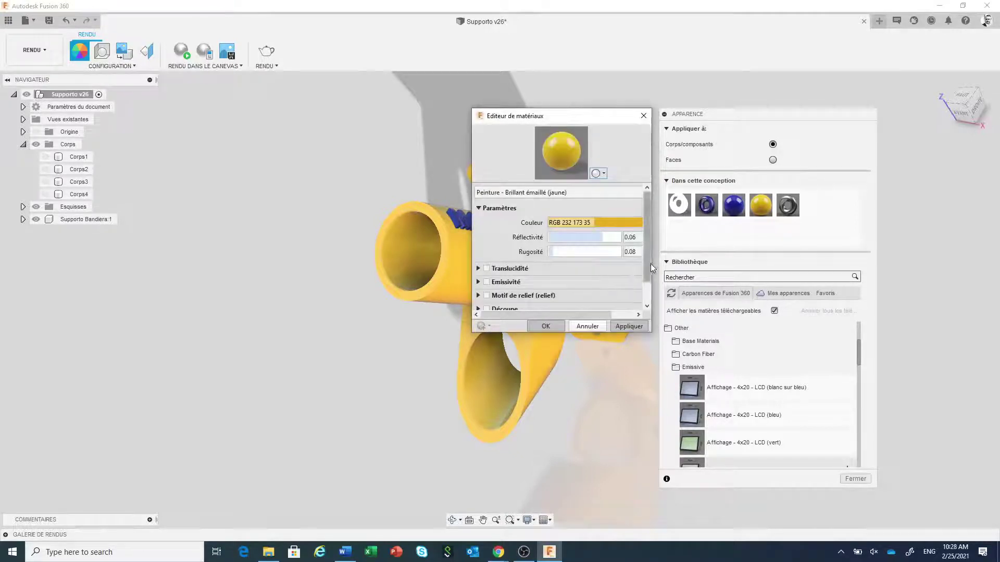
{"action": "left_click_drag", "start_coordinate": [651, 264], "coordinate": [648, 287]}
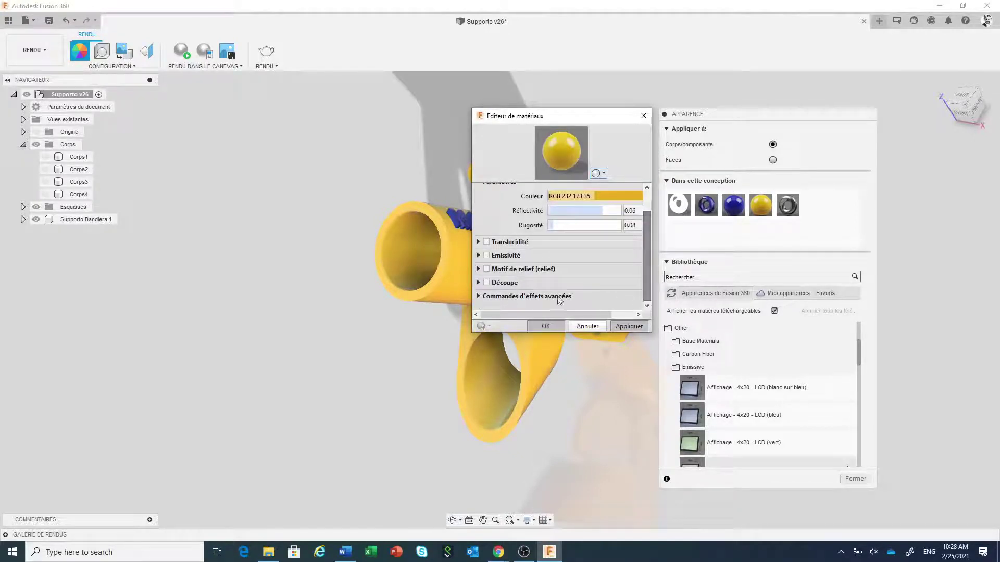
Step: Try to add a relief pattern image to the yellow paint, then cancel the material edit and close the appearance settings
{"action": "left_click", "coordinate": [486, 270]}
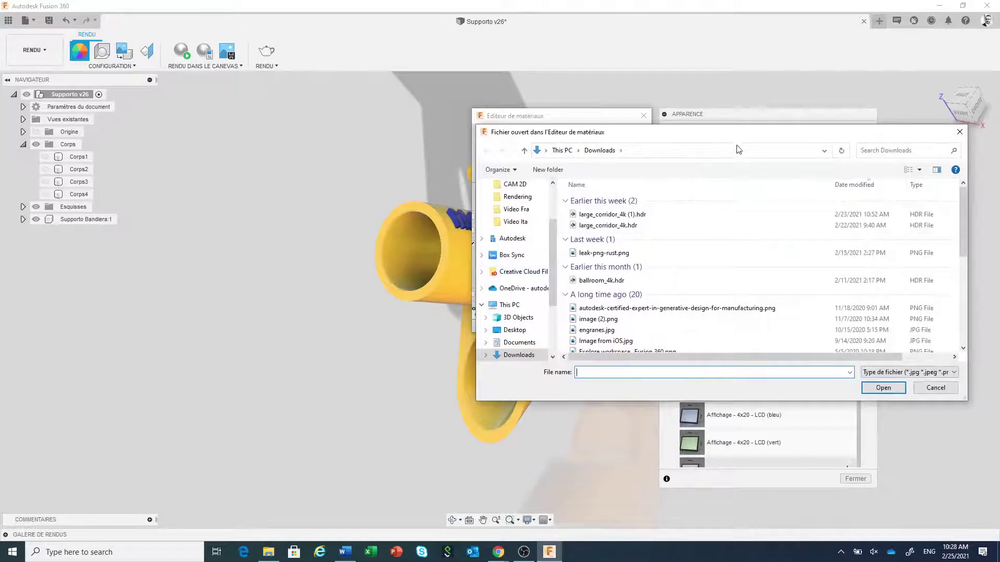
{"action": "left_click_drag", "start_coordinate": [737, 141], "coordinate": [402, 275]}
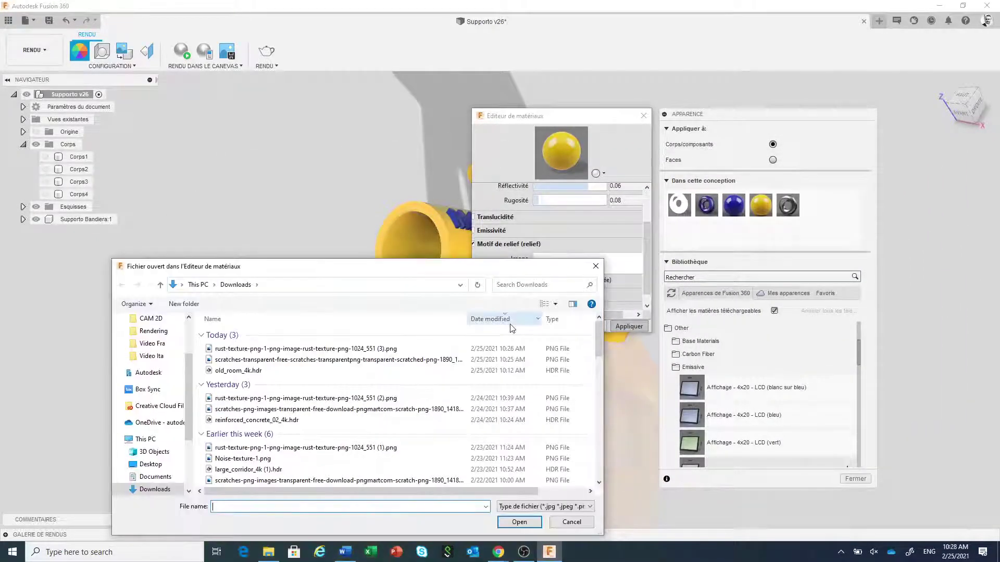
{"action": "left_click", "coordinate": [595, 266]}
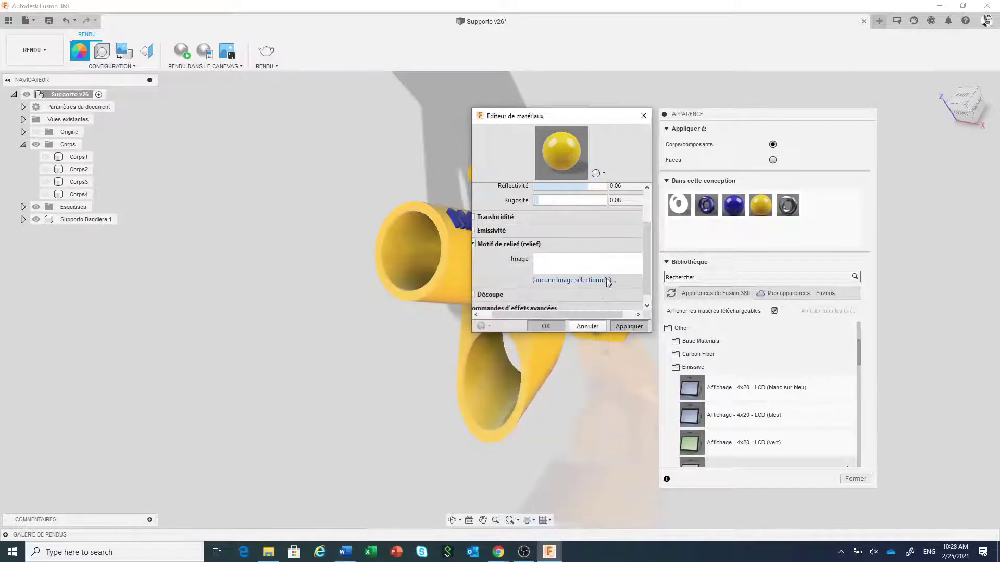
{"action": "left_click_drag", "start_coordinate": [548, 314], "coordinate": [594, 319]}
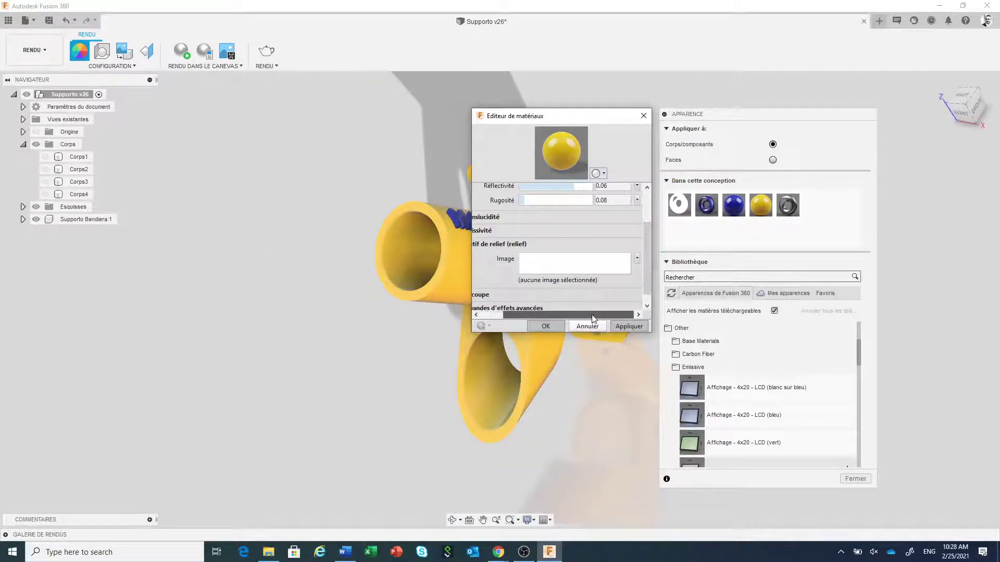
{"action": "left_click", "coordinate": [581, 327]}
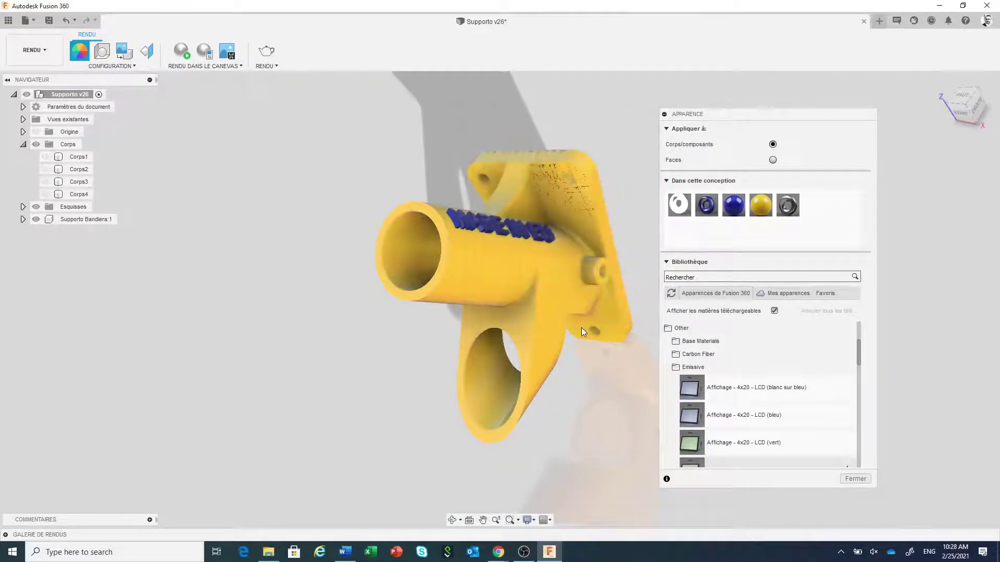
{"action": "scroll", "coordinate": [564, 276], "scroll_direction": "down", "scroll_amount": 2}
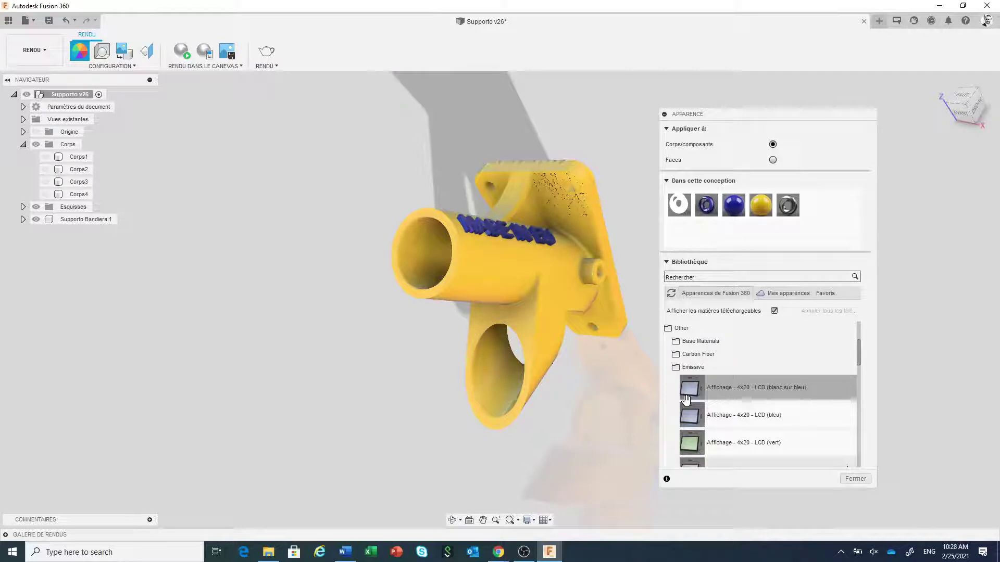
{"action": "left_click", "coordinate": [855, 478]}
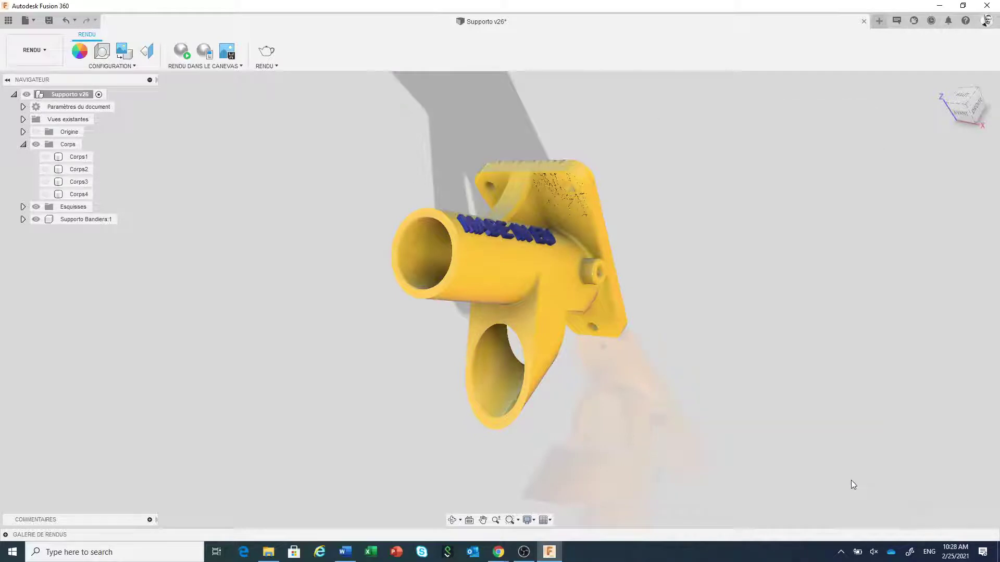
Step: Examine the texture on the blue MADE IN EU lettering up close from the side
{"action": "scroll", "coordinate": [492, 257], "scroll_direction": "up", "scroll_amount": 3}
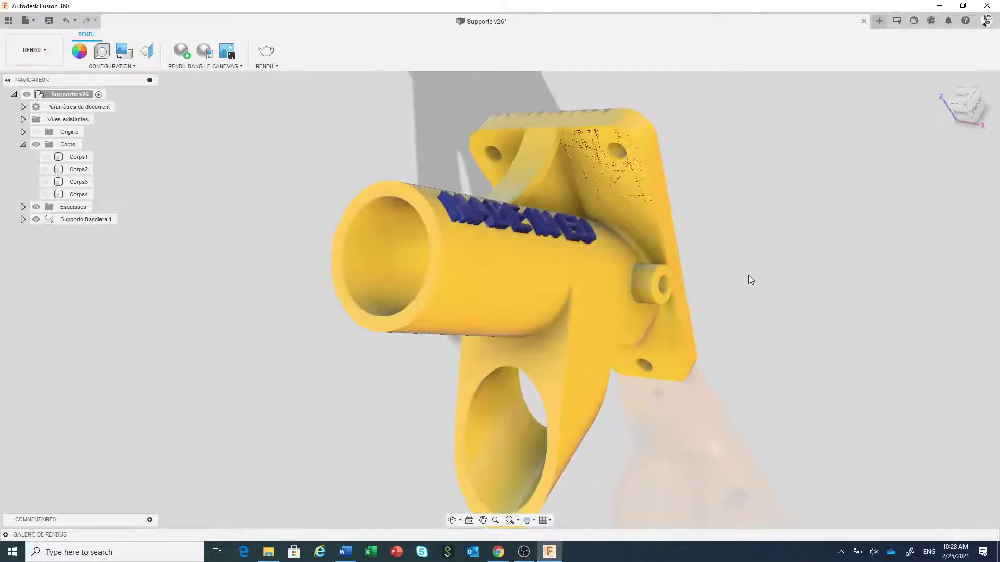
{"action": "middle_click_drag", "start_coordinate": [748, 276], "coordinate": [717, 293], "text": "shift"}
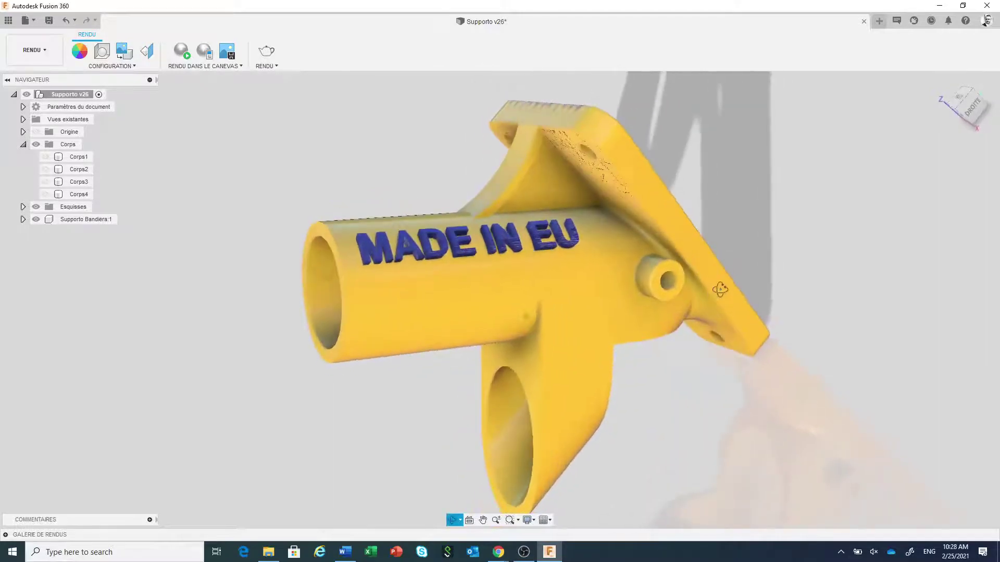
{"action": "scroll", "coordinate": [379, 214], "scroll_direction": "up", "scroll_amount": 4}
{"action": "scroll", "coordinate": [379, 218], "scroll_direction": "up", "scroll_amount": 4}
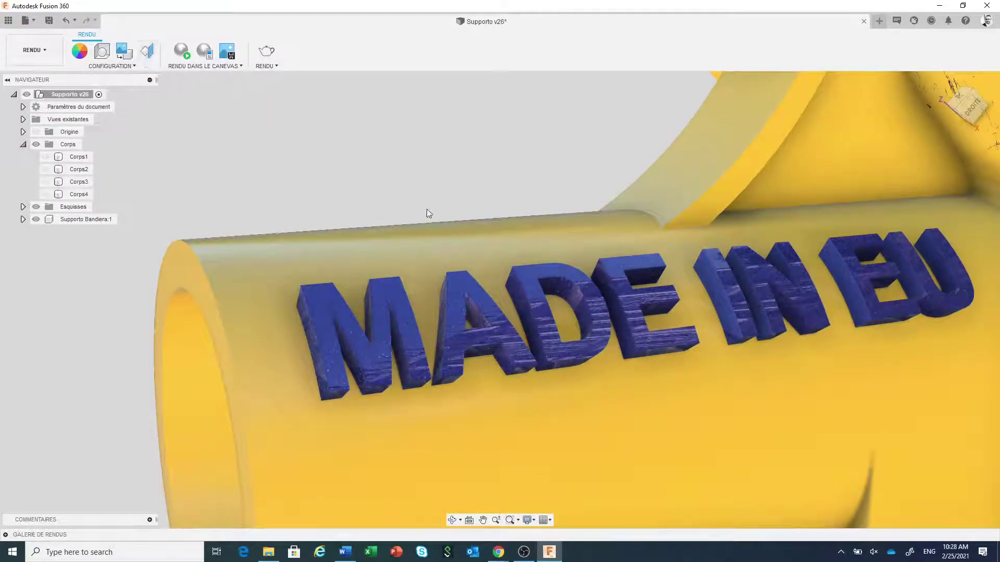
{"action": "scroll", "coordinate": [430, 199], "scroll_direction": "down", "scroll_amount": 5}
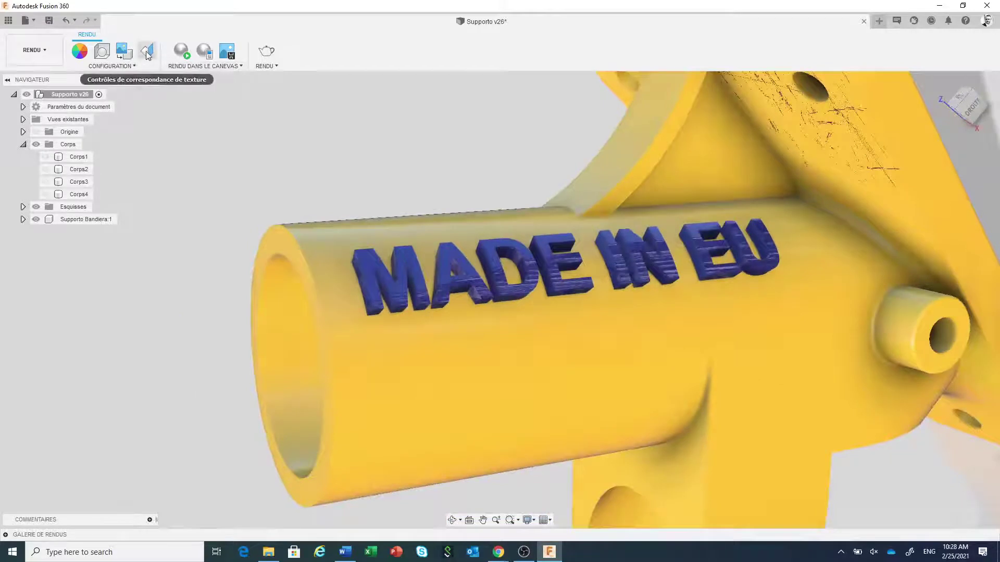
Step: Try a cylindrical texture projection on the support body carrying the lettering, shift the mapping along Z and X, and cancel the mapping changes
{"action": "left_click", "coordinate": [148, 53]}
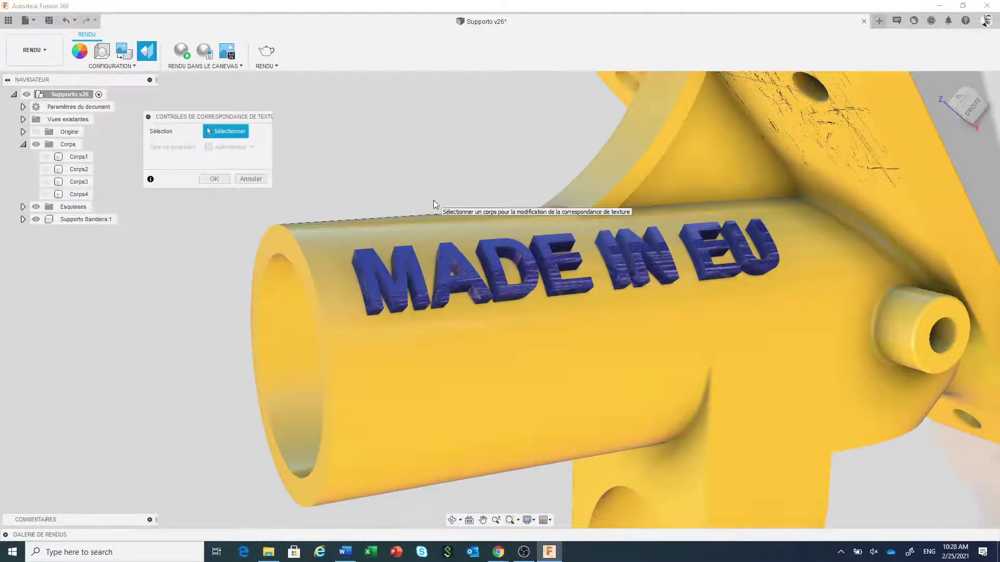
{"action": "scroll", "coordinate": [434, 200], "scroll_direction": "up", "scroll_amount": 4}
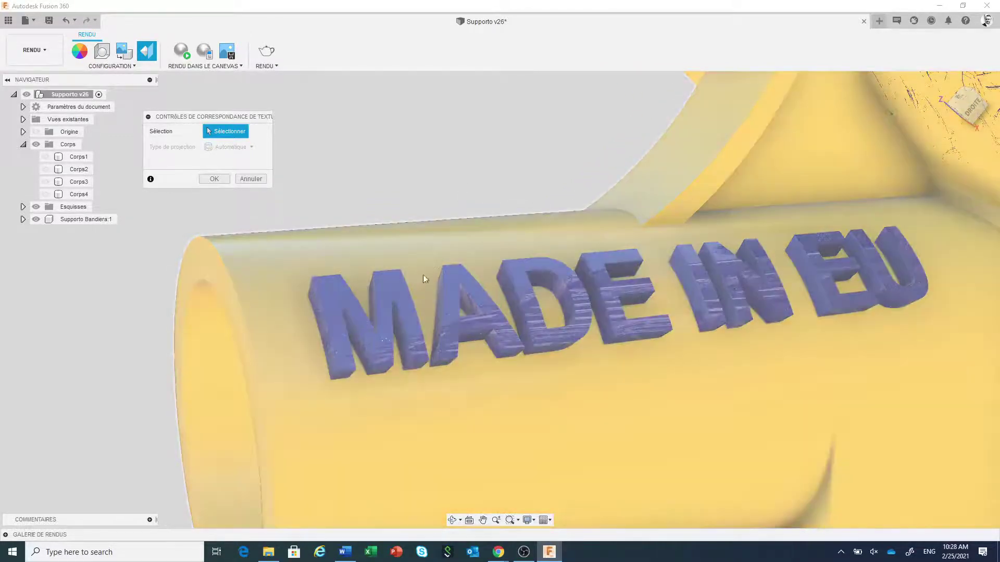
{"action": "left_click", "coordinate": [406, 308]}
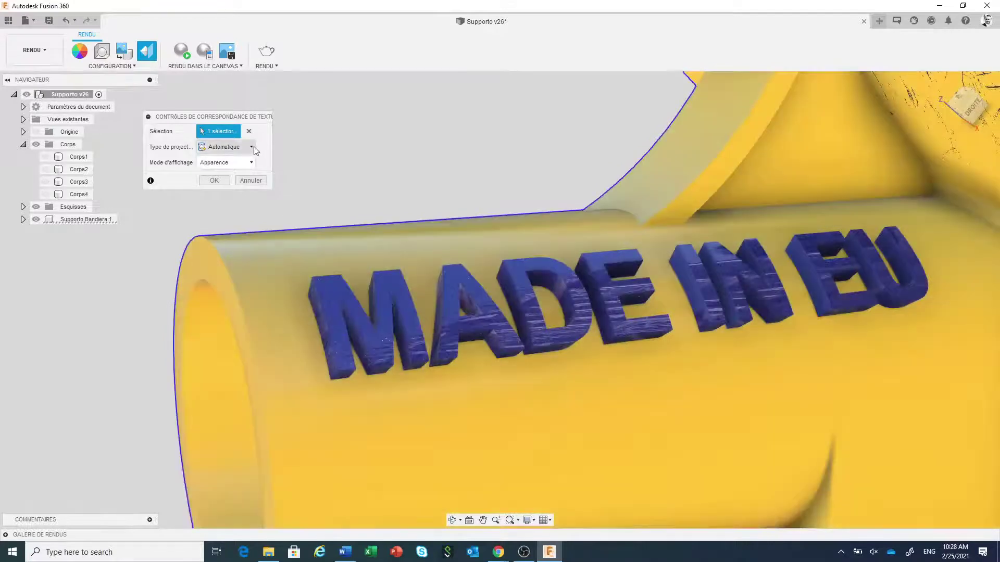
{"action": "left_click", "coordinate": [251, 147]}
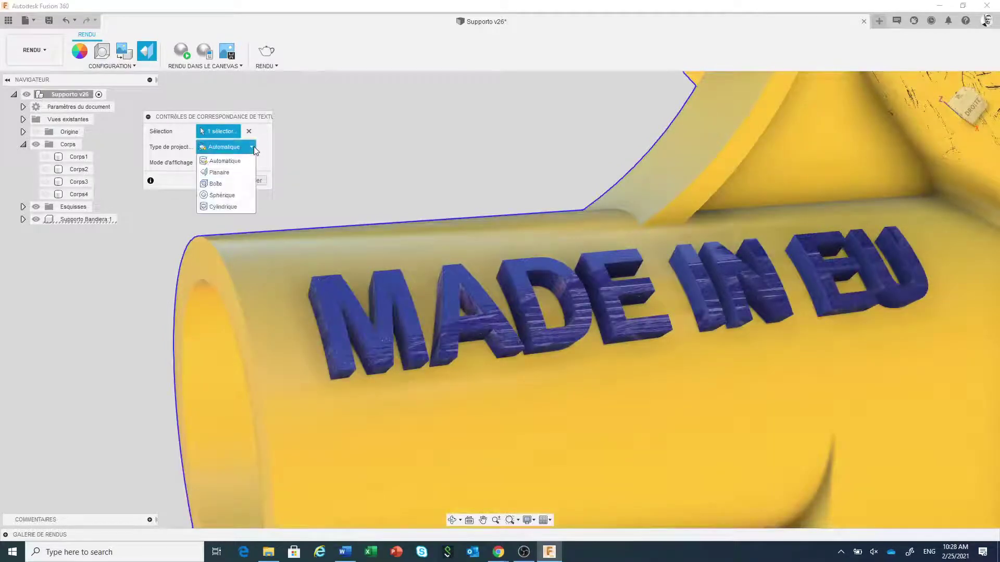
{"action": "left_click", "coordinate": [238, 206]}
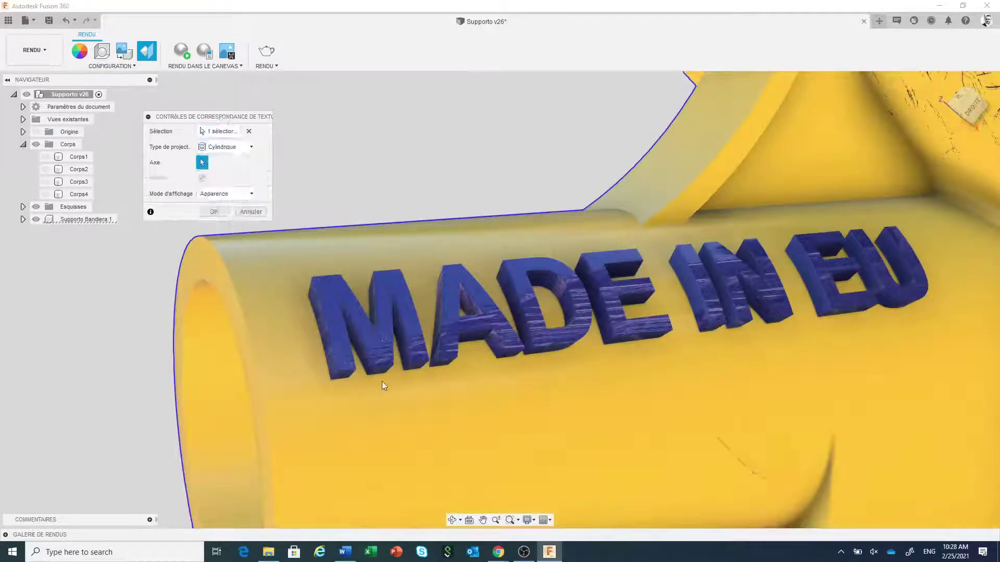
{"action": "left_click", "coordinate": [382, 367]}
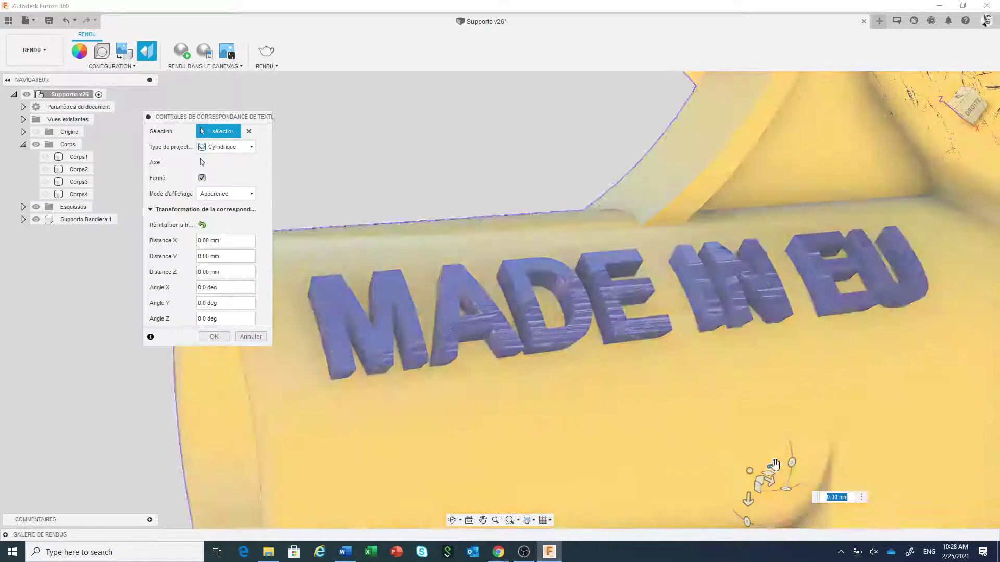
{"action": "left_click_drag", "start_coordinate": [775, 465], "coordinate": [736, 398]}
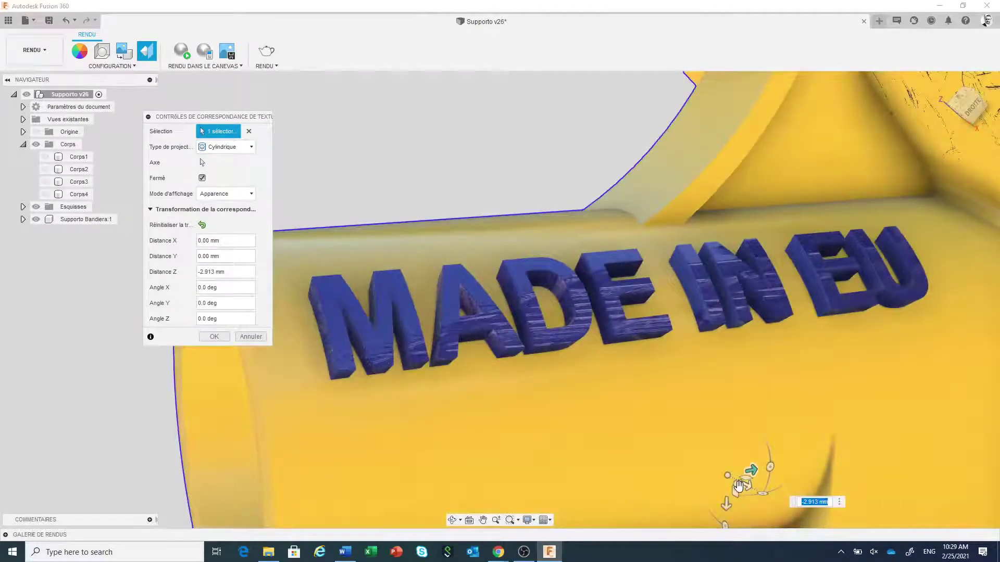
{"action": "left_click_drag", "start_coordinate": [738, 485], "coordinate": [734, 422]}
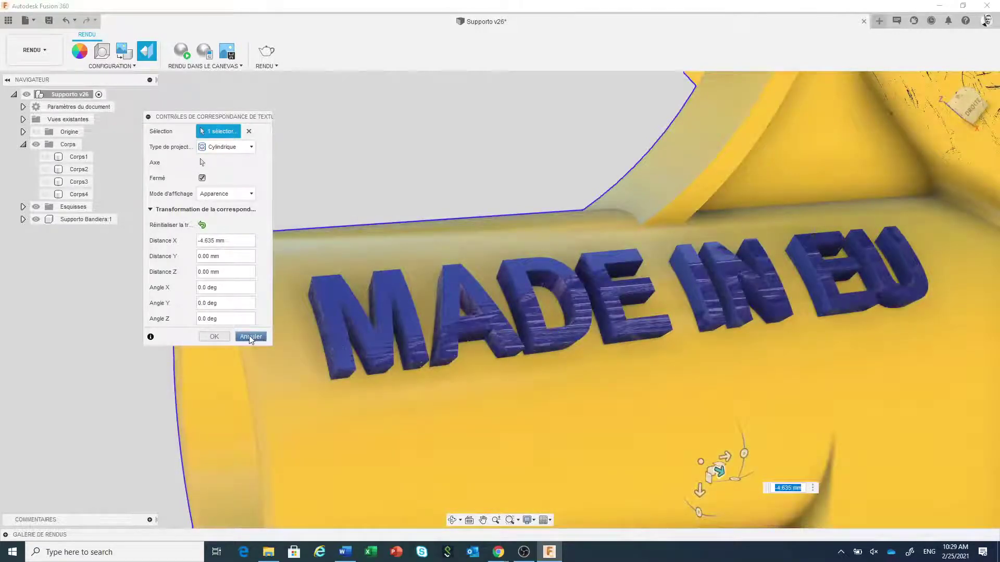
{"action": "left_click", "coordinate": [250, 337]}
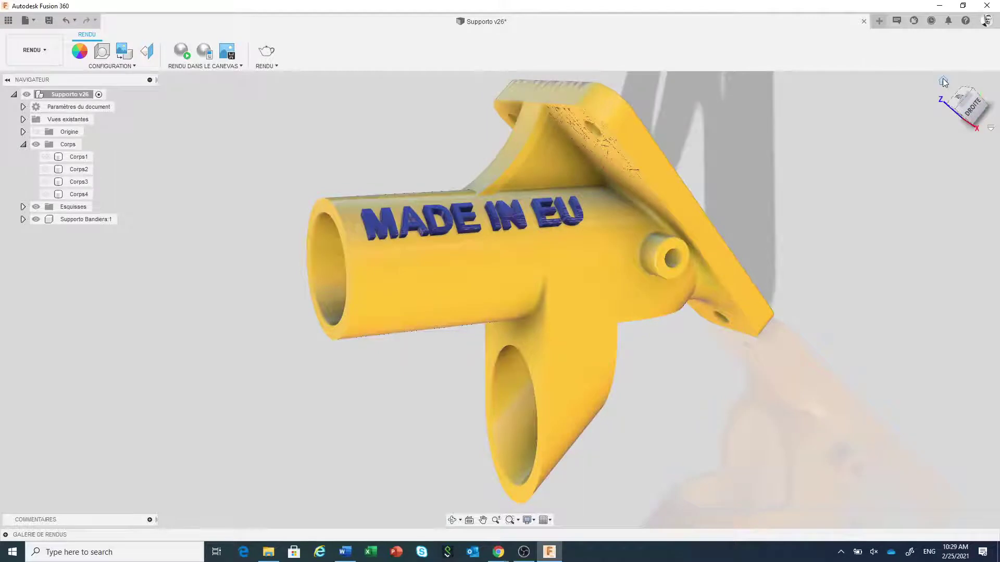
Step: Try the Rapide performance mode with a reduced resolution limit for the in-canvas rendering, and cancel the settings
{"action": "left_click", "coordinate": [943, 82]}
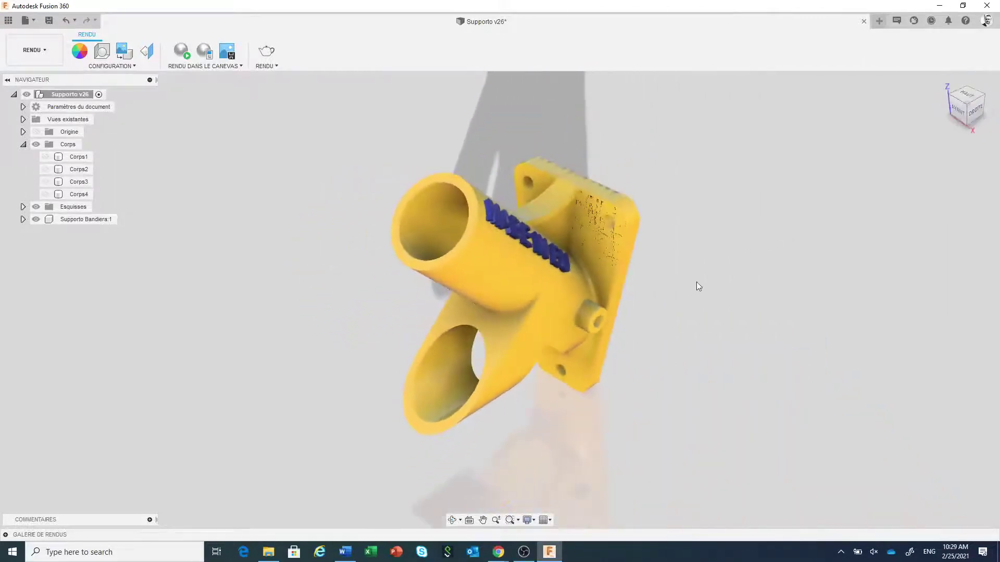
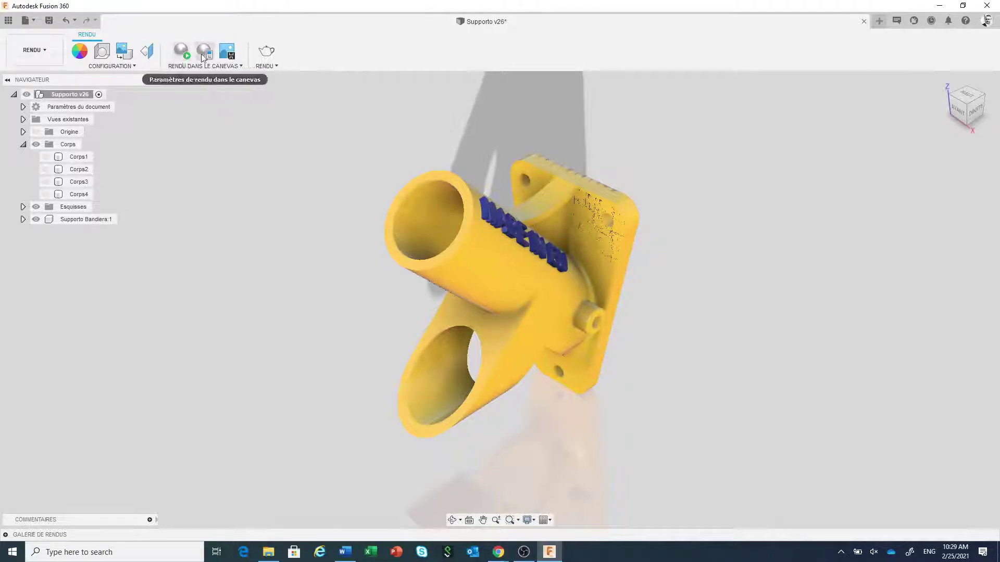
{"action": "scroll", "coordinate": [300, 195], "scroll_direction": "up", "scroll_amount": 2}
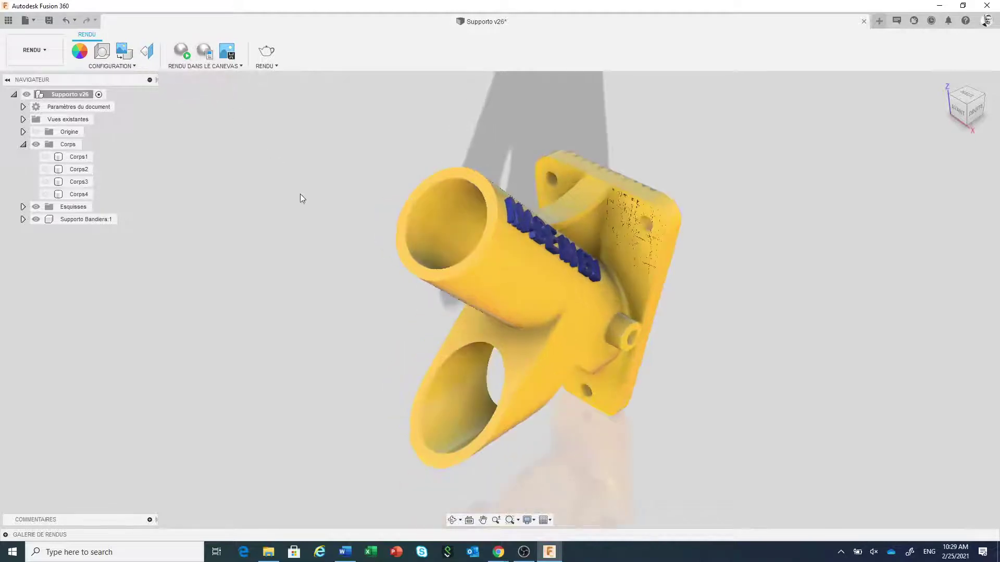
{"action": "scroll", "coordinate": [281, 203], "scroll_direction": "up", "scroll_amount": 2}
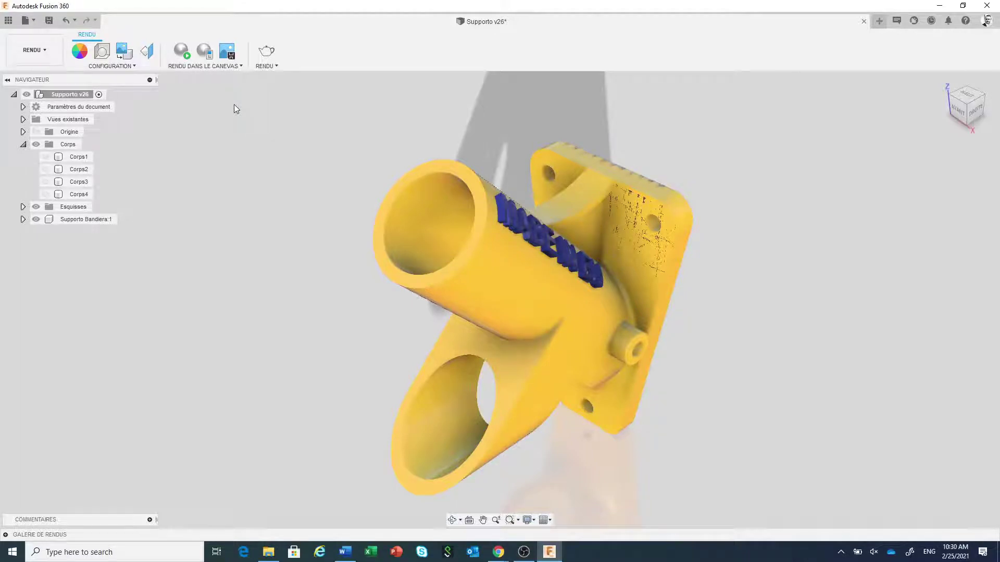
{"action": "left_click", "coordinate": [204, 51]}
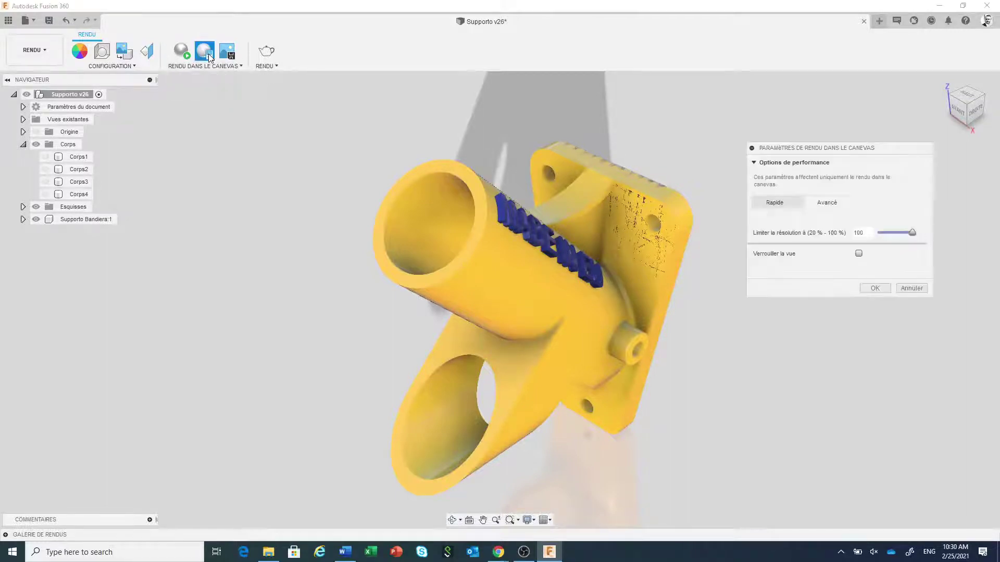
{"action": "left_click_drag", "start_coordinate": [888, 152], "coordinate": [883, 193]}
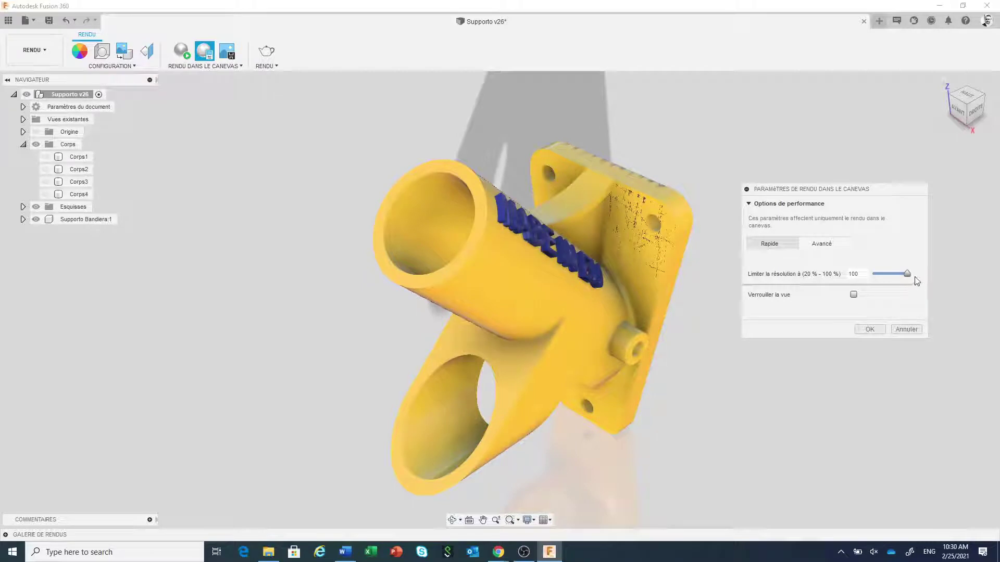
{"action": "left_click_drag", "start_coordinate": [907, 274], "coordinate": [883, 280]}
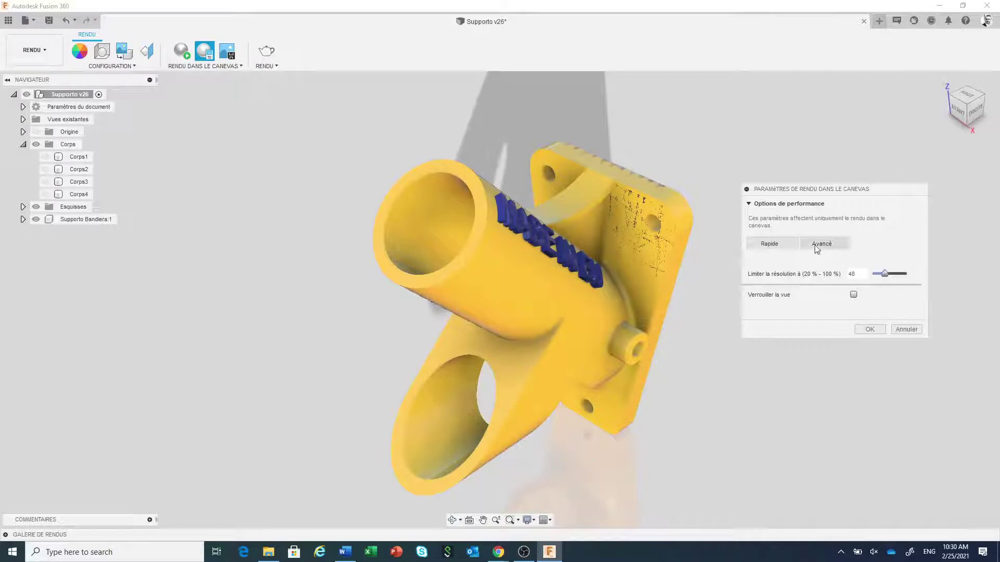
{"action": "left_click", "coordinate": [775, 245]}
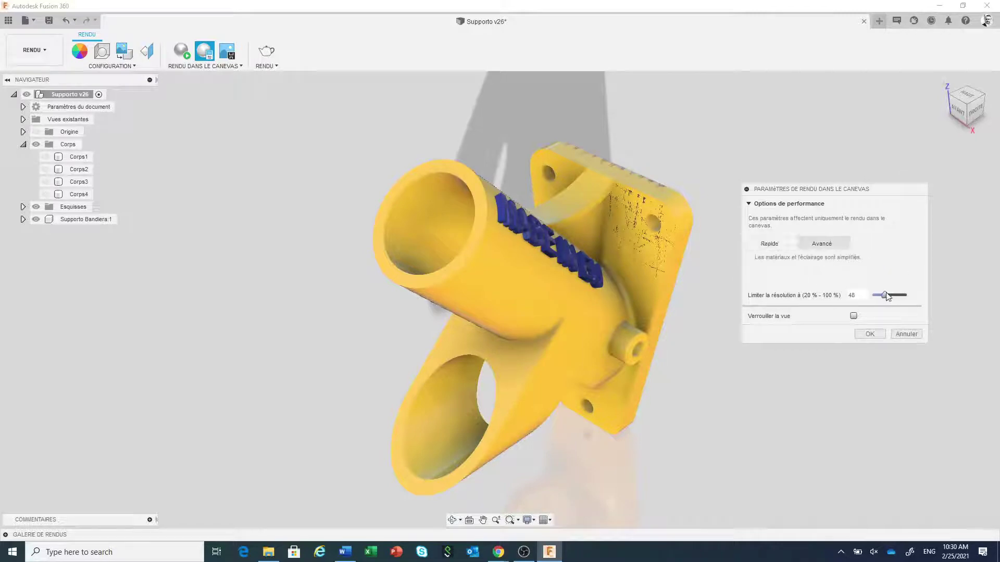
{"action": "left_click_drag", "start_coordinate": [884, 296], "coordinate": [880, 296]}
{"action": "left_click", "coordinate": [906, 334]}
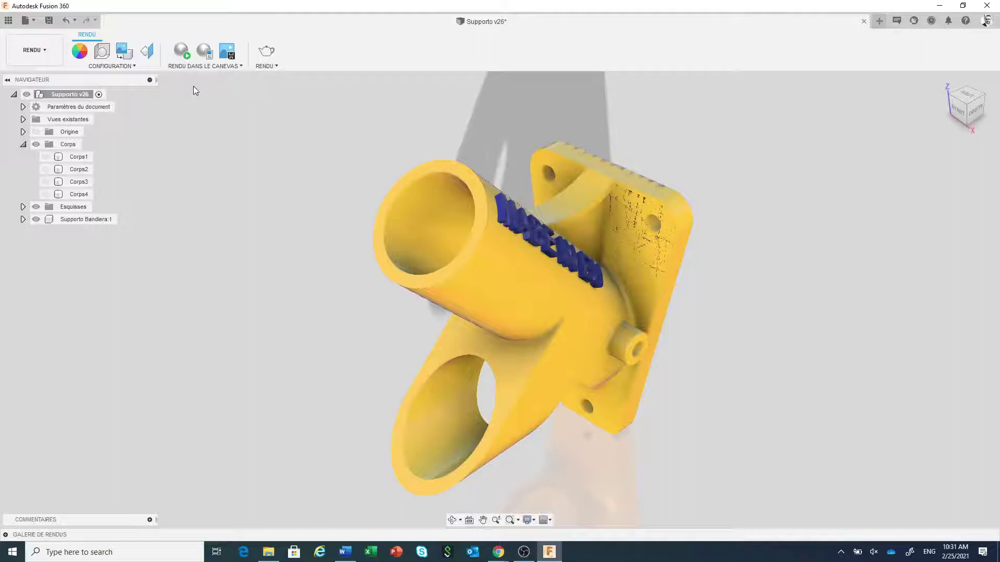
Step: Try to capture the canvas as a 1920 x 1080 PNG image with anti-aliasing, and cancel saving it
{"action": "left_click", "coordinate": [229, 58]}
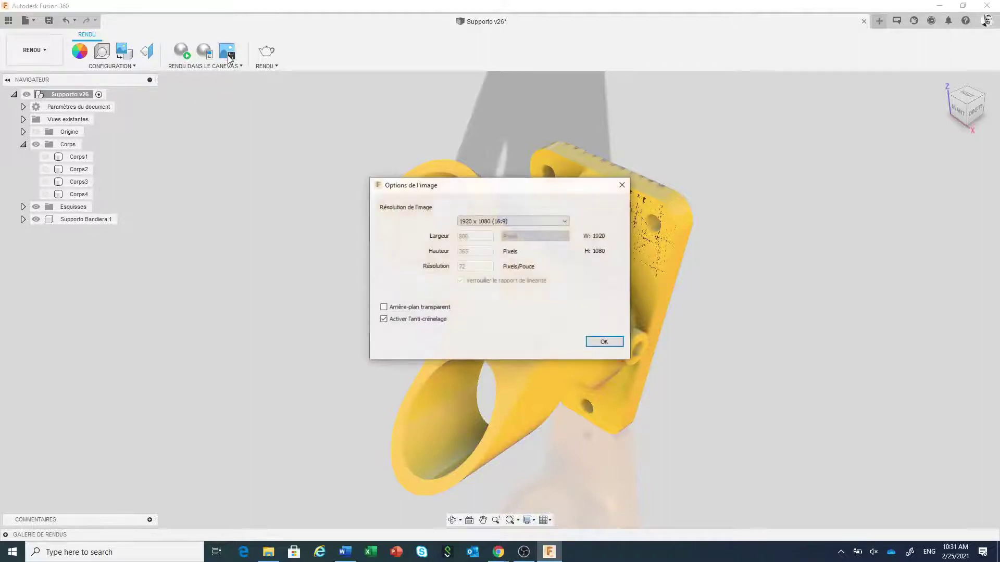
{"action": "left_click_drag", "start_coordinate": [495, 187], "coordinate": [820, 145]}
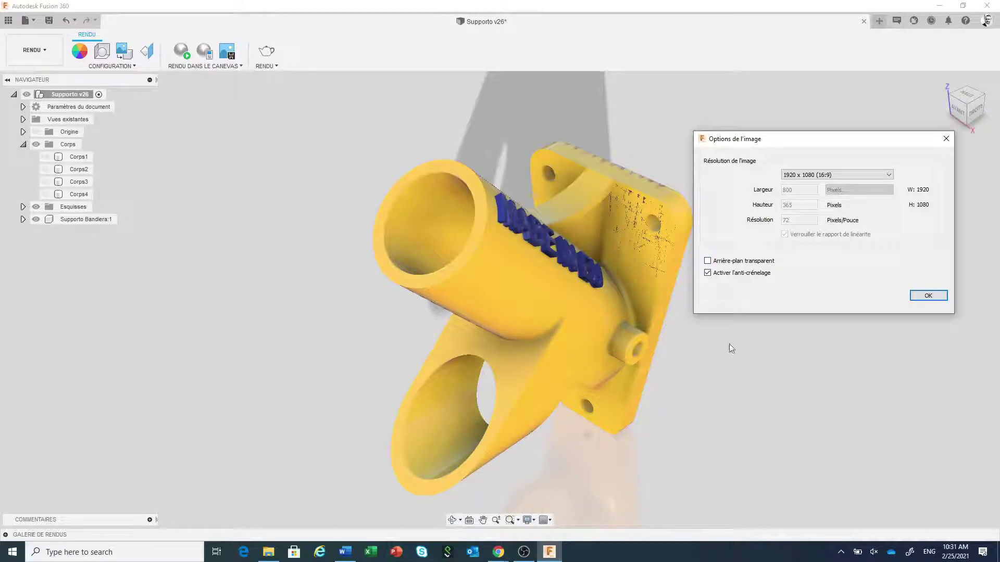
{"action": "left_click", "coordinate": [929, 296]}
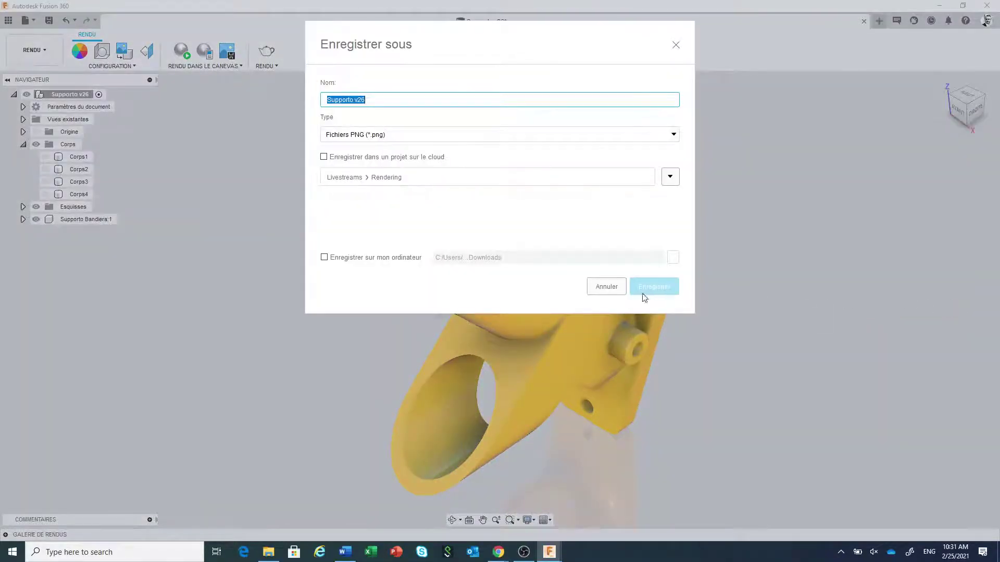
{"action": "left_click", "coordinate": [605, 288]}
Step: Try the environment image as the scene background, restore the solid-colour background (Couleur unie), and close the scene settings
{"action": "scroll", "coordinate": [781, 318], "scroll_direction": "down", "scroll_amount": 1}
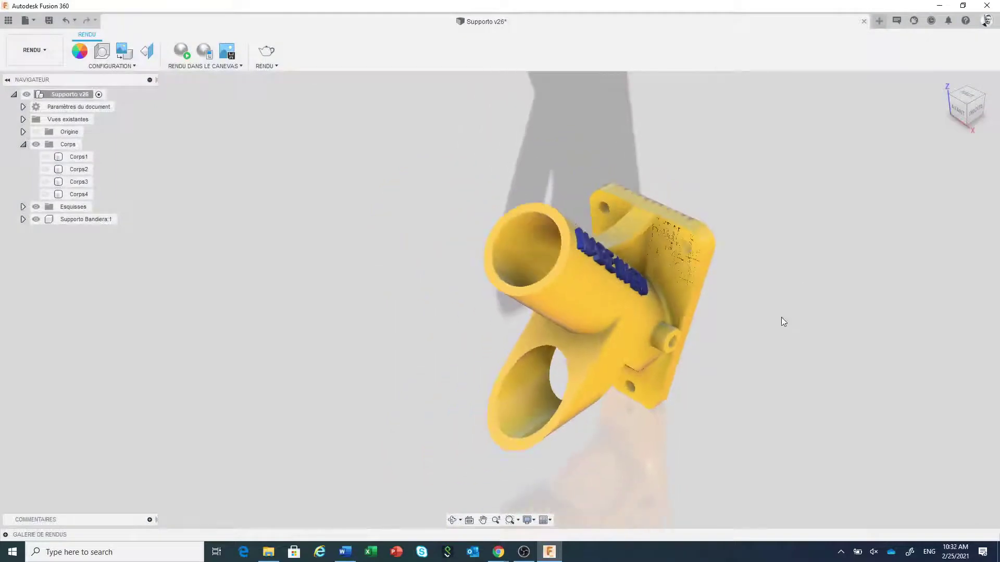
{"action": "middle_click_drag", "start_coordinate": [781, 317], "coordinate": [720, 309]}
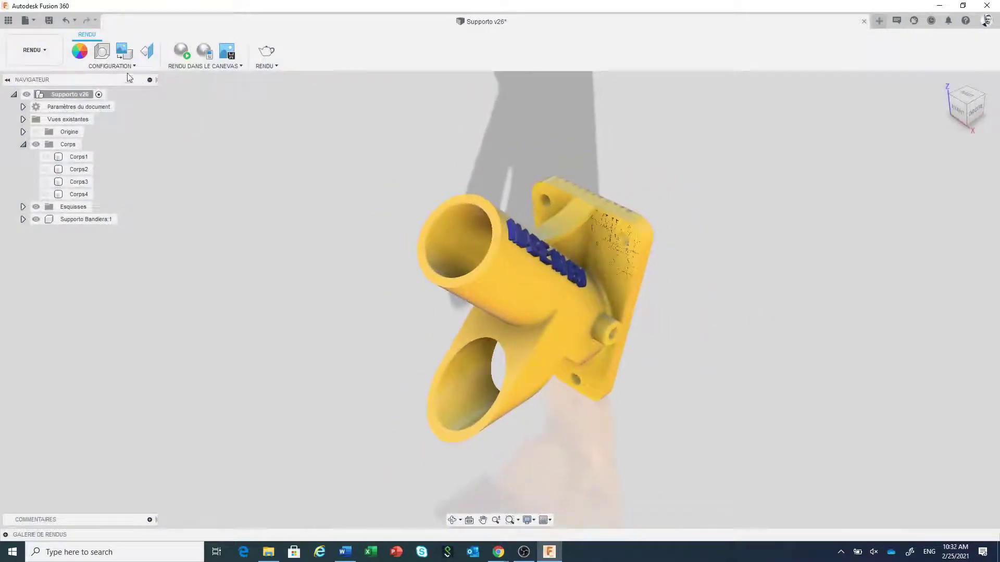
{"action": "left_click", "coordinate": [102, 54]}
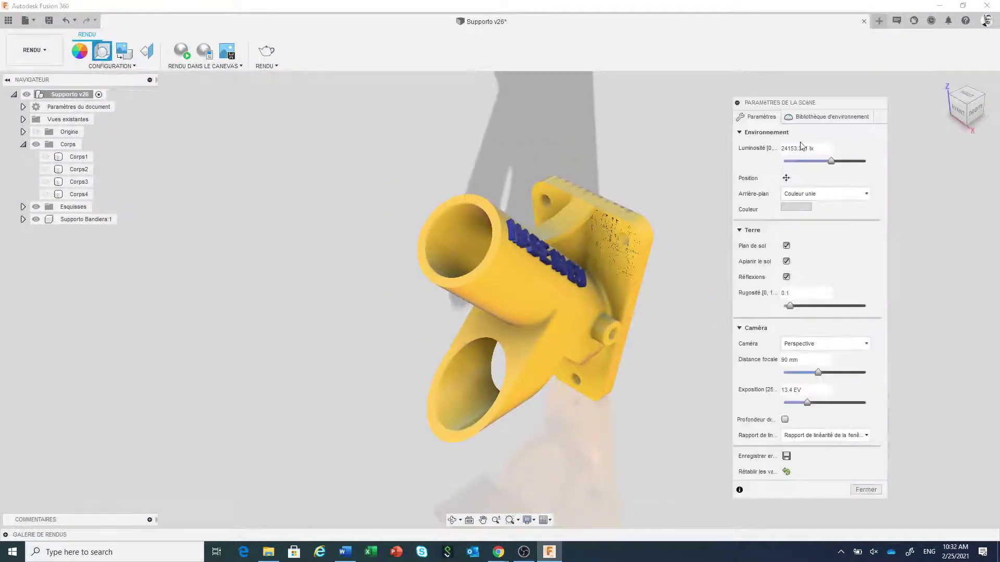
{"action": "left_click", "coordinate": [815, 197]}
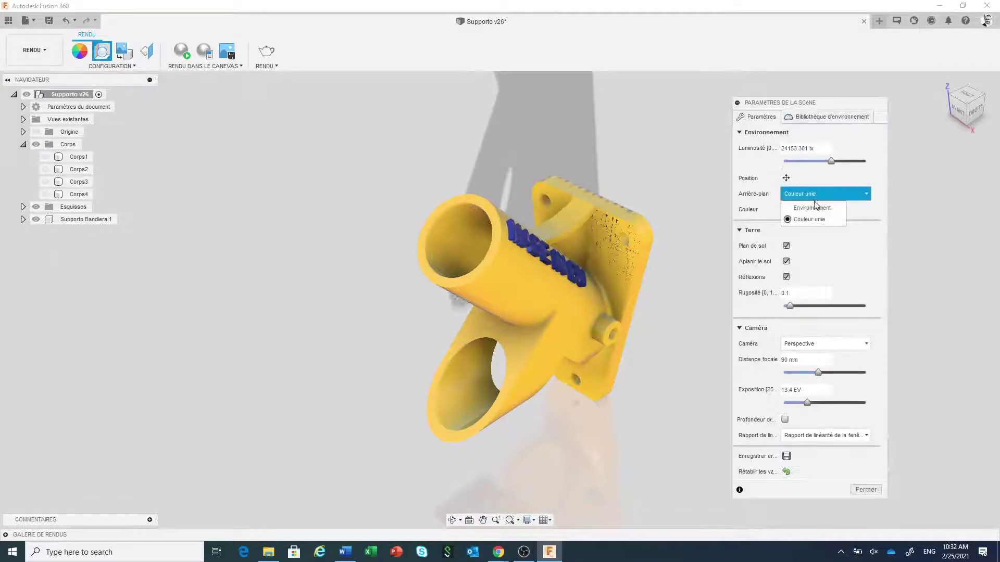
{"action": "left_click", "coordinate": [816, 208]}
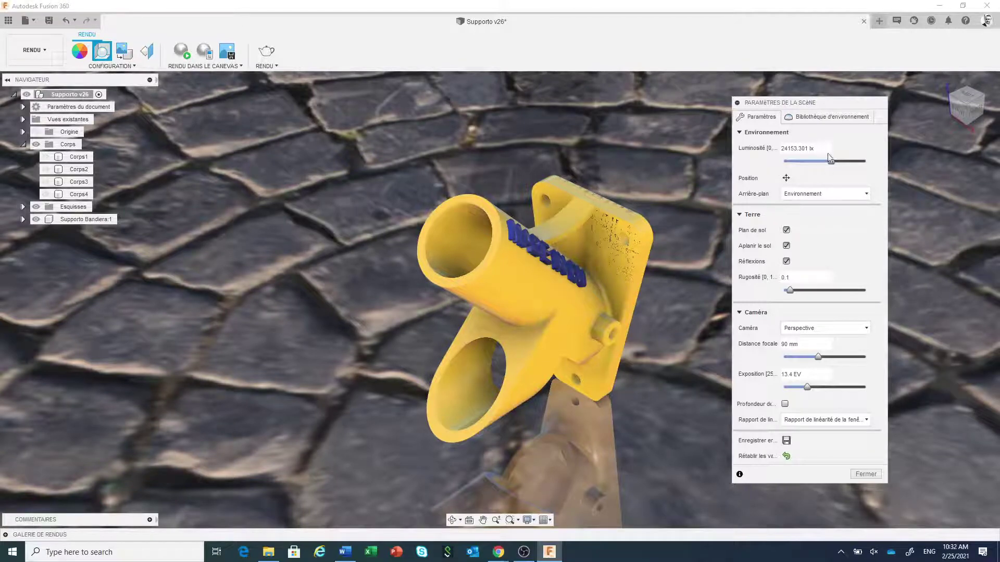
{"action": "left_click", "coordinate": [830, 196]}
{"action": "left_click", "coordinate": [826, 221]}
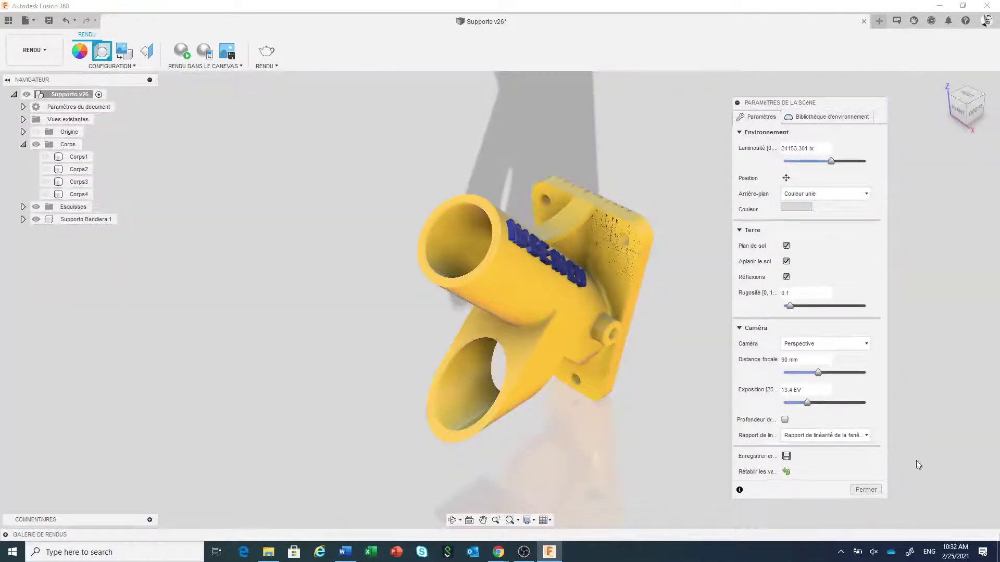
{"action": "left_click", "coordinate": [866, 489]}
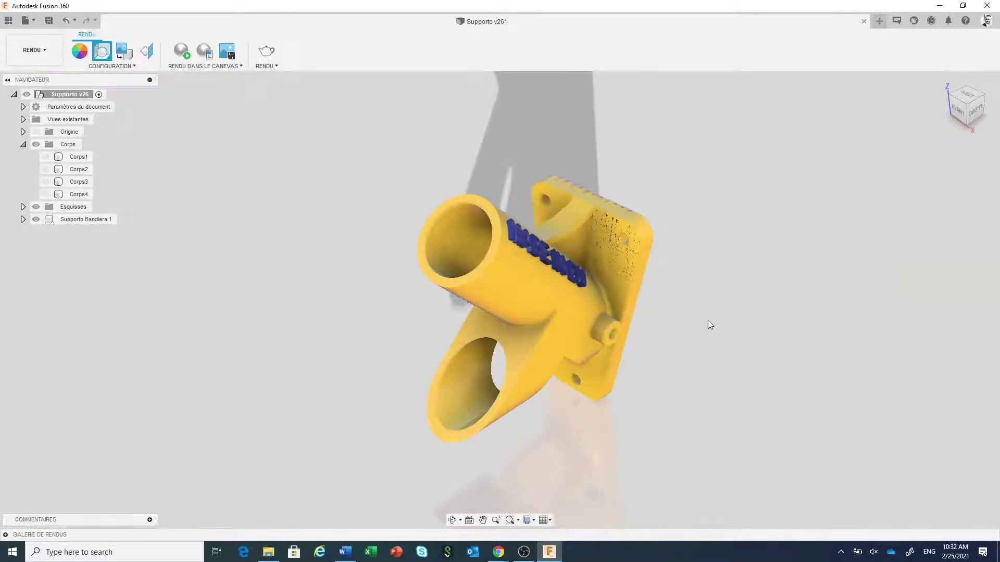
Step: Switch from the Rendu workspace to the Conception workspace
{"action": "scroll", "coordinate": [708, 318], "scroll_direction": "down", "scroll_amount": 8}
{"action": "middle_click_drag", "start_coordinate": [711, 321], "coordinate": [668, 290]}
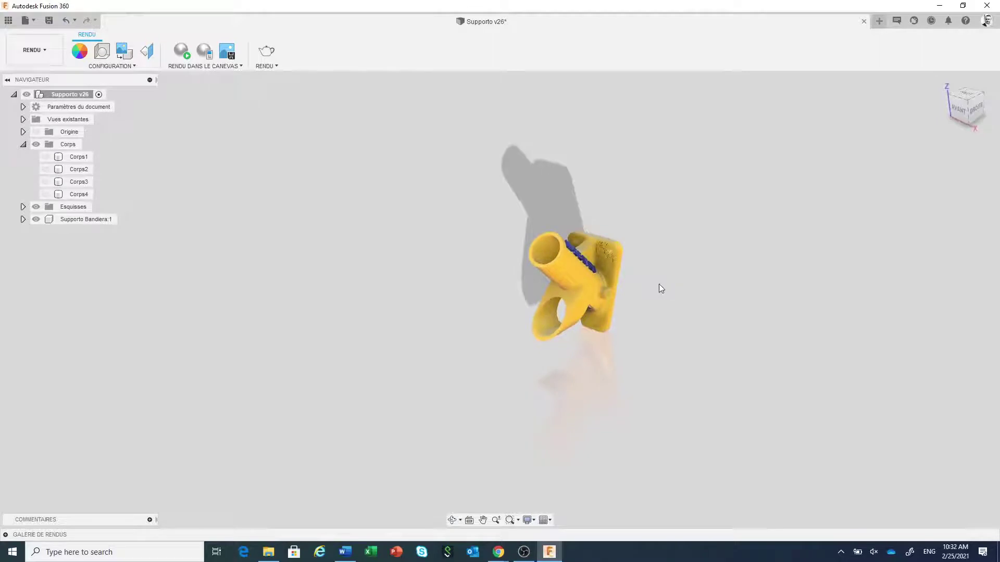
{"action": "scroll", "coordinate": [659, 286], "scroll_direction": "up", "scroll_amount": 2}
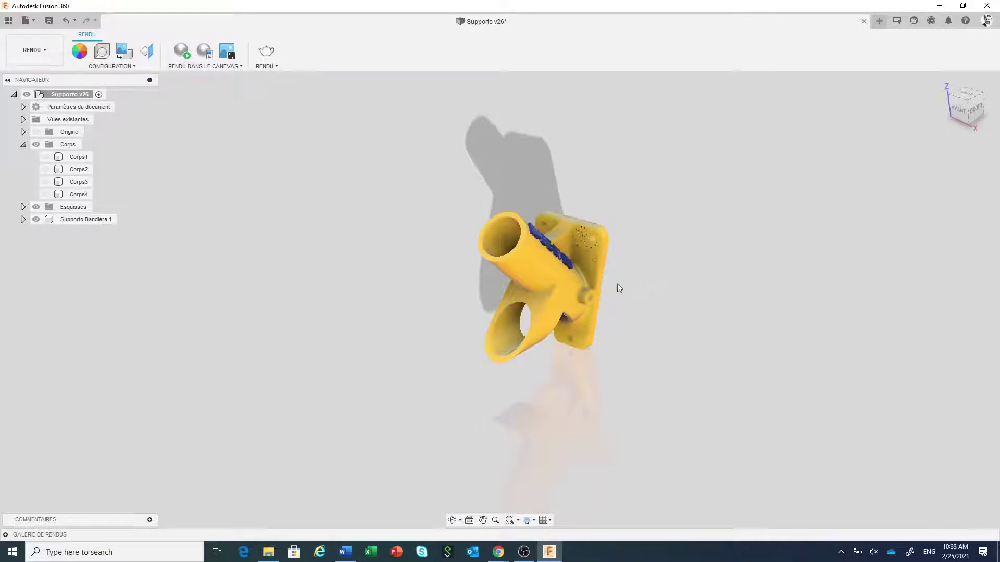
{"action": "scroll", "coordinate": [618, 288], "scroll_direction": "up", "scroll_amount": 2}
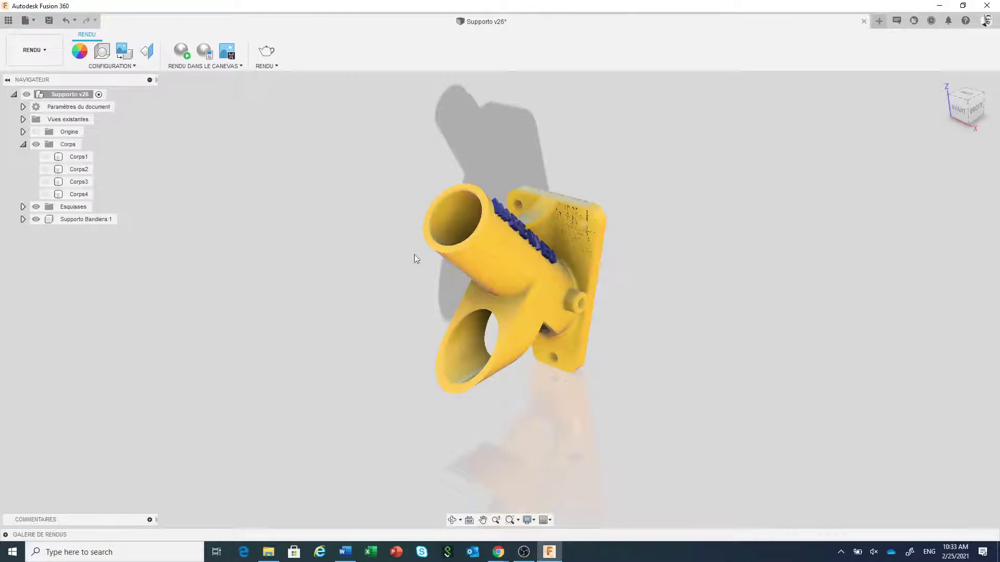
{"action": "left_click", "coordinate": [43, 54]}
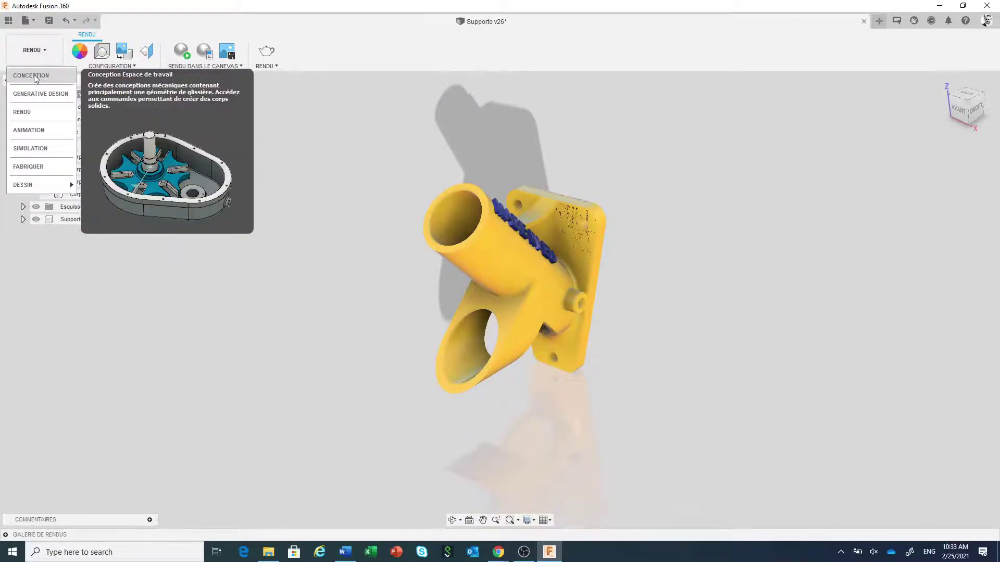
{"action": "left_click", "coordinate": [31, 76]}
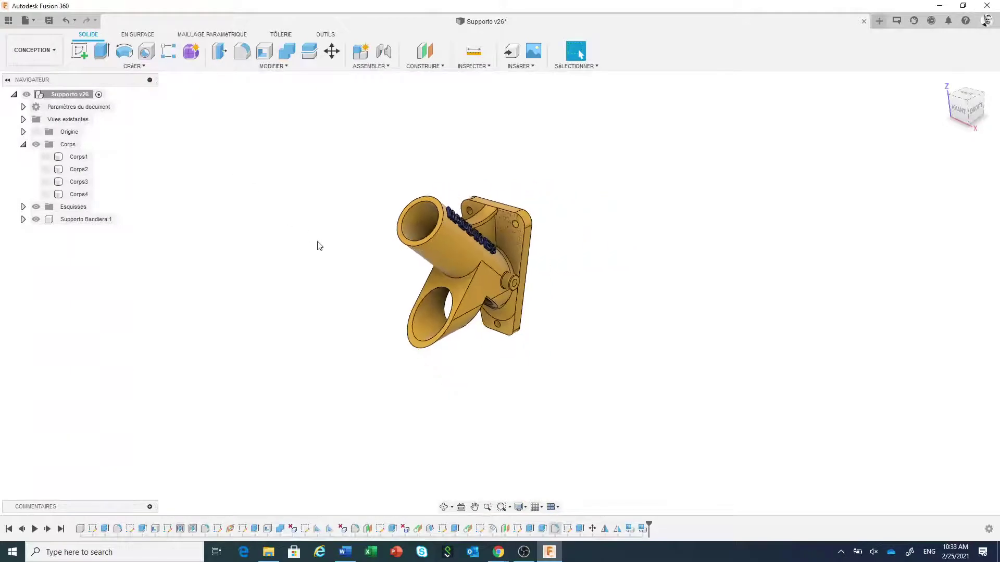
Step: Start a sketch on the left-view plane through the support and draw a vertical line about 418 mm long along the mounting plate's back face
{"action": "middle_click_drag", "start_coordinate": [441, 278], "coordinate": [484, 257], "text": "shift"}
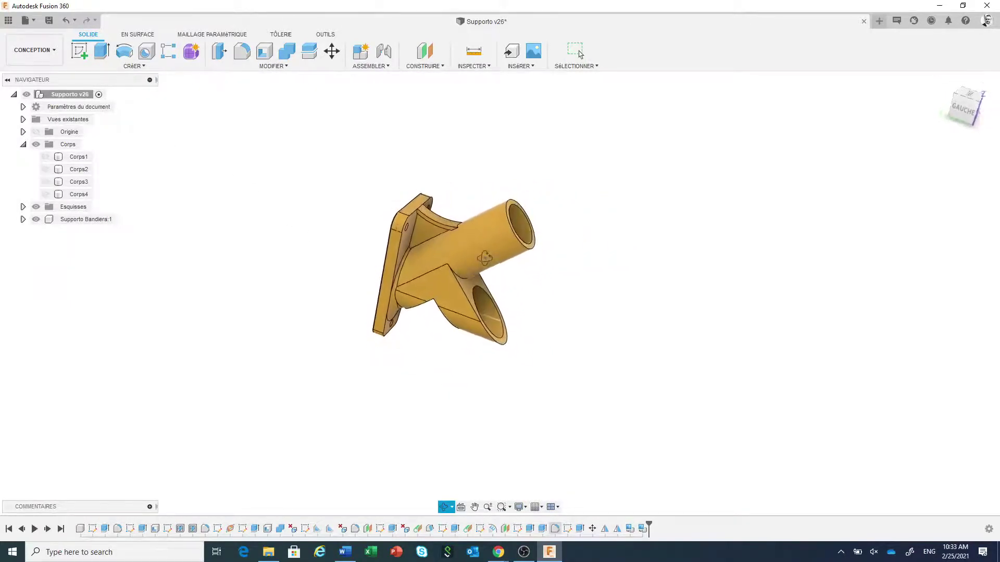
{"action": "scroll", "coordinate": [567, 289], "scroll_direction": "down", "scroll_amount": 2}
{"action": "left_click", "coordinate": [80, 52]}
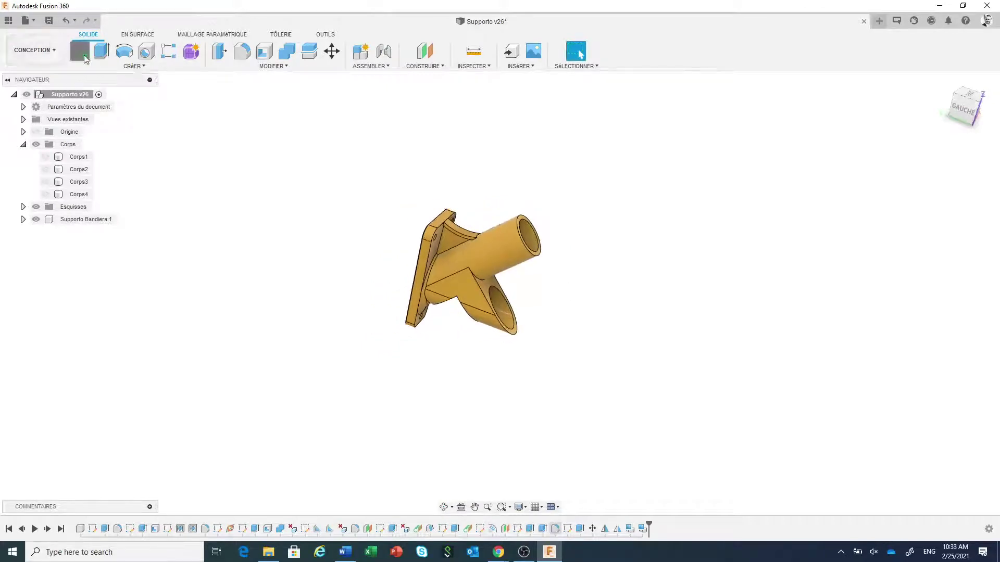
{"action": "left_click", "coordinate": [404, 225]}
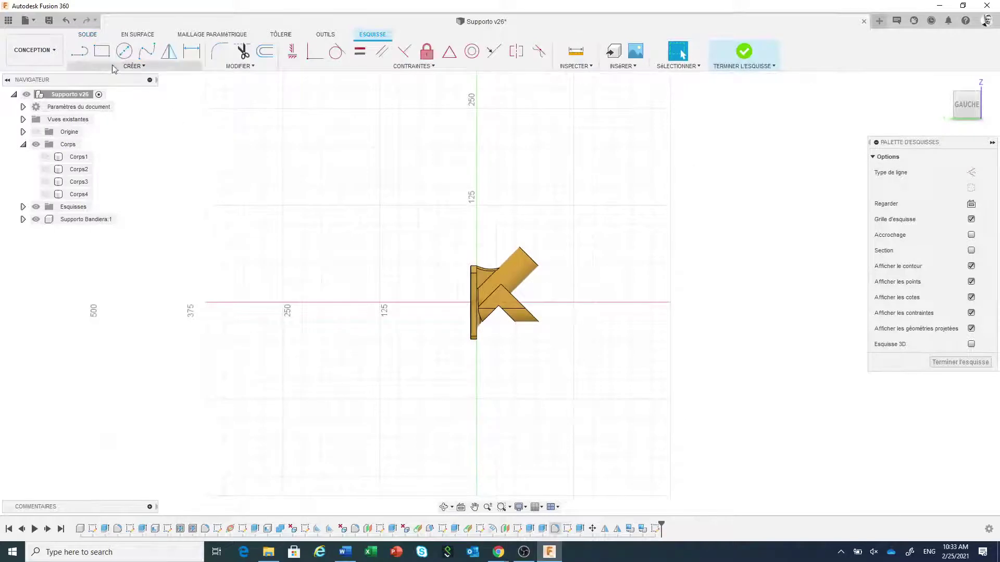
{"action": "left_click", "coordinate": [80, 51]}
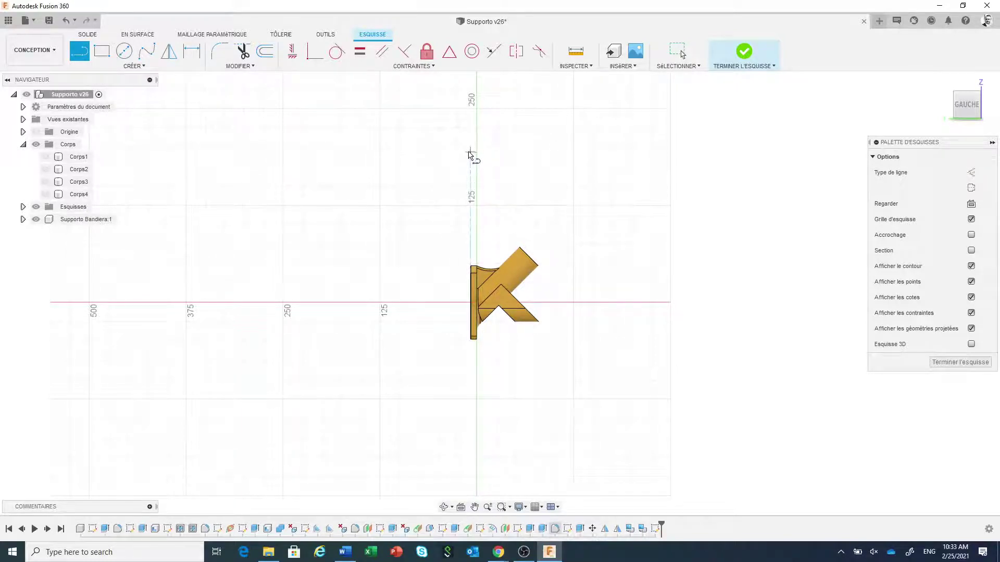
{"action": "left_click", "coordinate": [470, 138]}
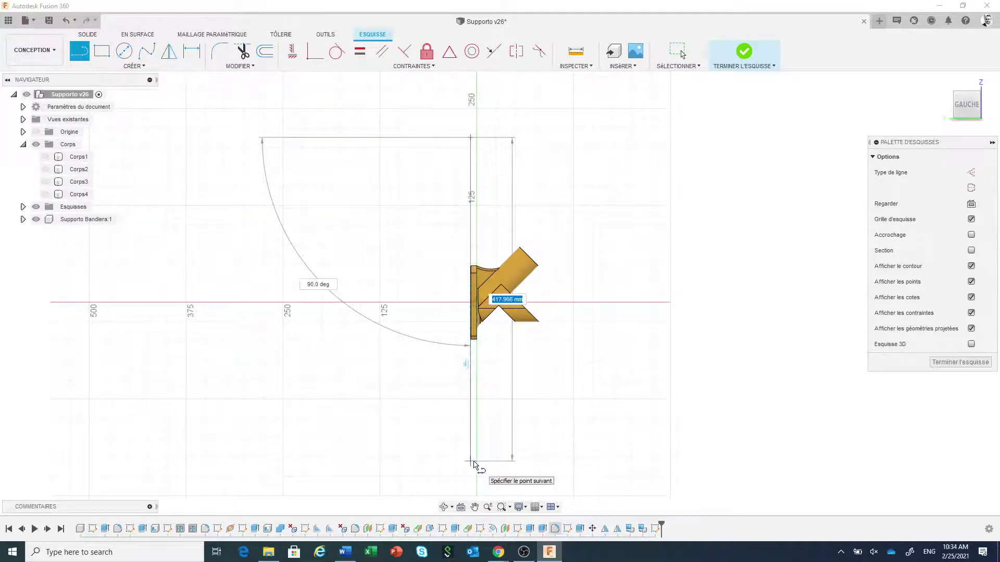
{"action": "left_click", "coordinate": [472, 462]}
Step: Complete a closed L-shaped wall-and-floor profile behind and below the support, with outer edges about 623 mm horizontally and 463 mm vertically
{"action": "middle_click_drag", "start_coordinate": [466, 459], "coordinate": [296, 401]}
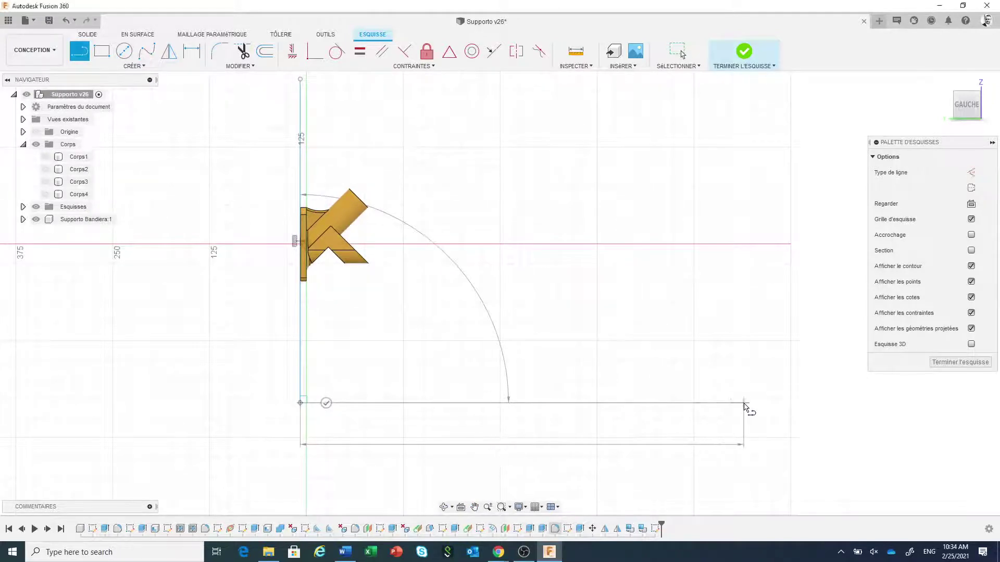
{"action": "left_click", "coordinate": [745, 403]}
{"action": "left_click", "coordinate": [744, 438]}
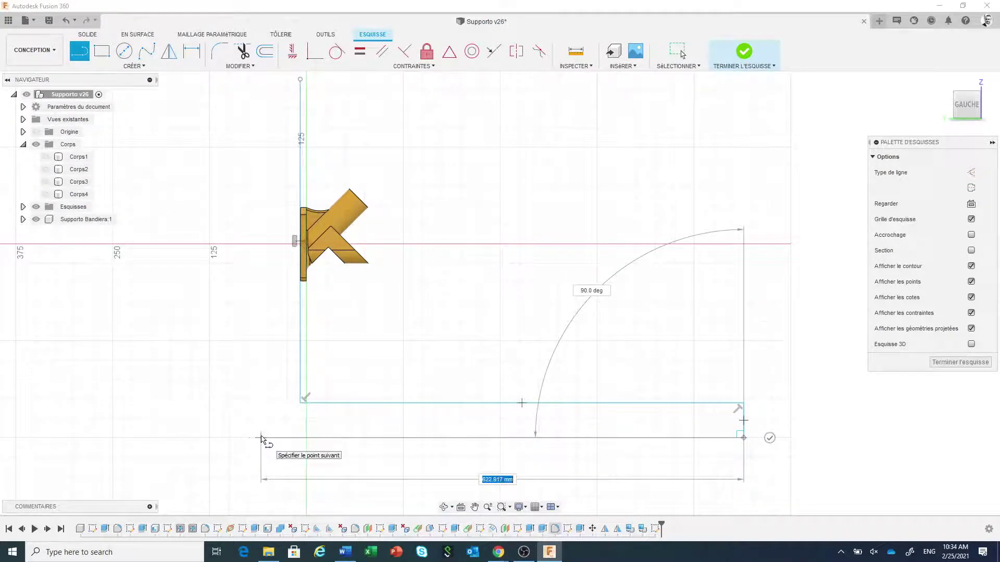
{"action": "left_click", "coordinate": [260, 438]}
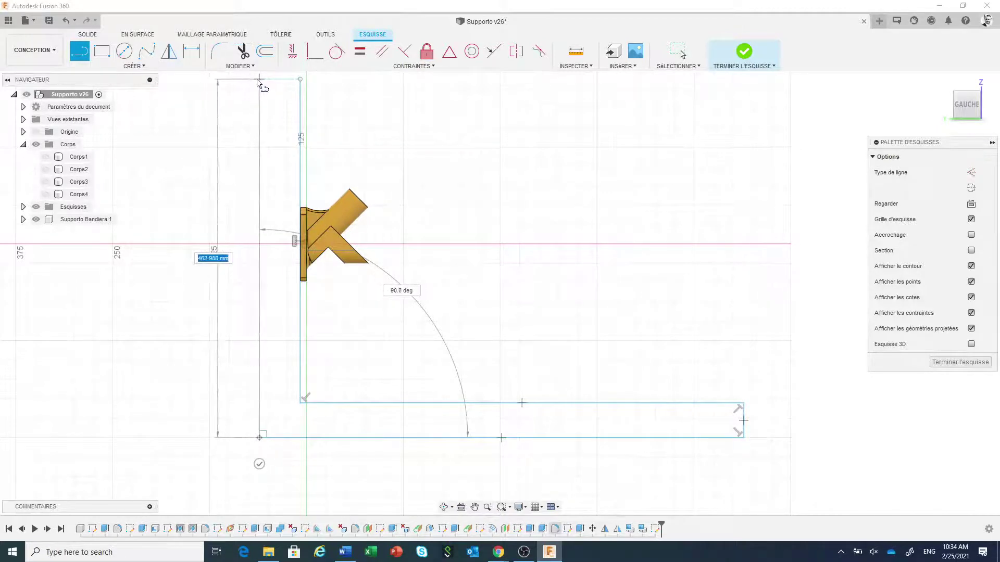
{"action": "left_click", "coordinate": [259, 81]}
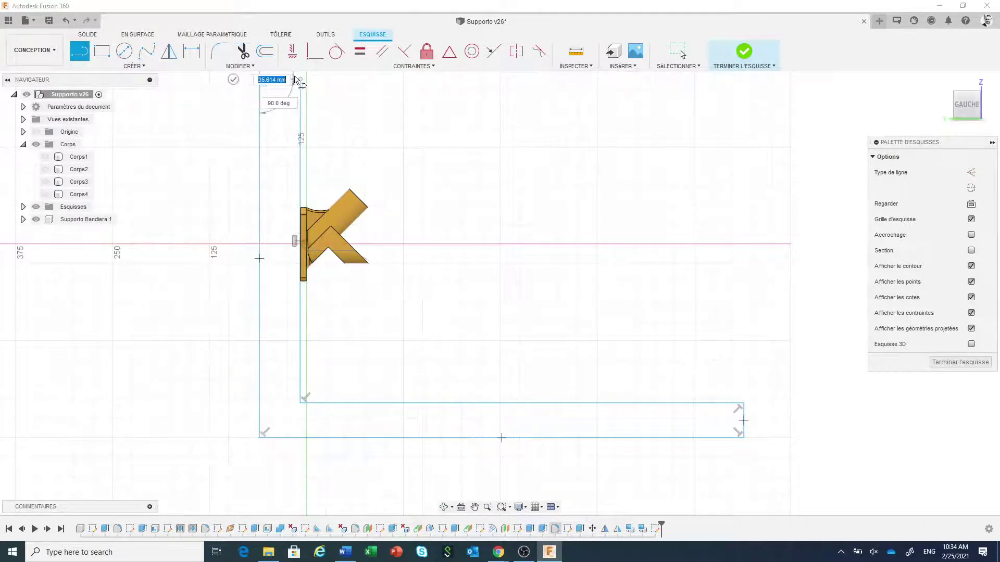
{"action": "left_click", "coordinate": [299, 82]}
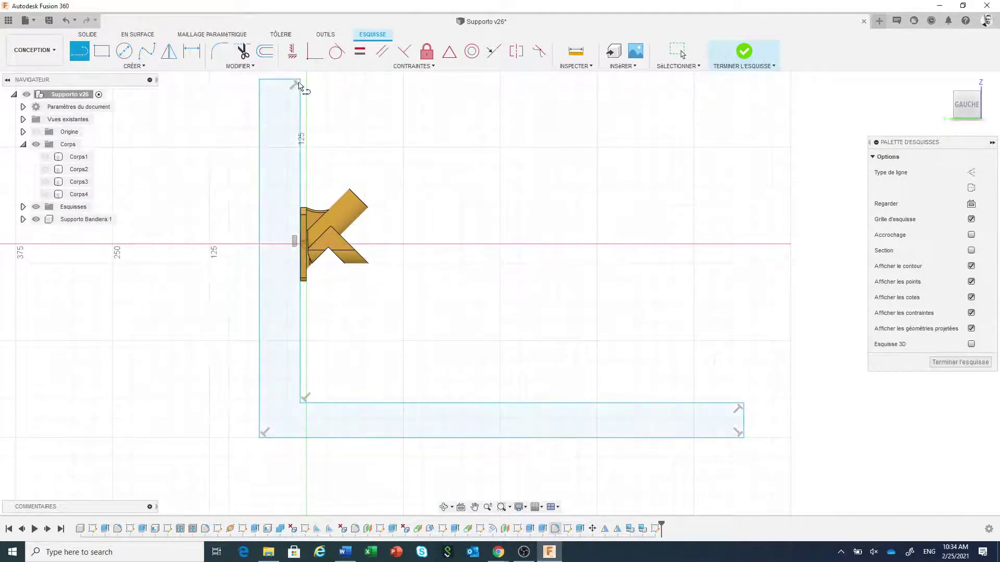
{"action": "right_click", "coordinate": [441, 279]}
{"action": "left_click", "coordinate": [480, 275]}
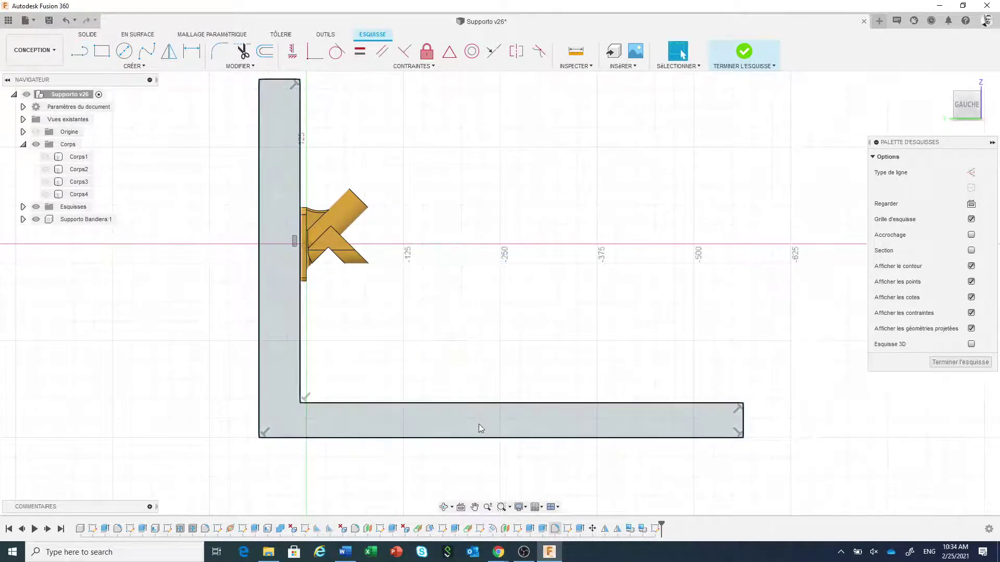
Step: Start a solid extrusion of the L-shaped profile with the direction set to symmetric (Symétrique)
{"action": "left_click", "coordinate": [479, 425]}
{"action": "right_click", "coordinate": [479, 424]}
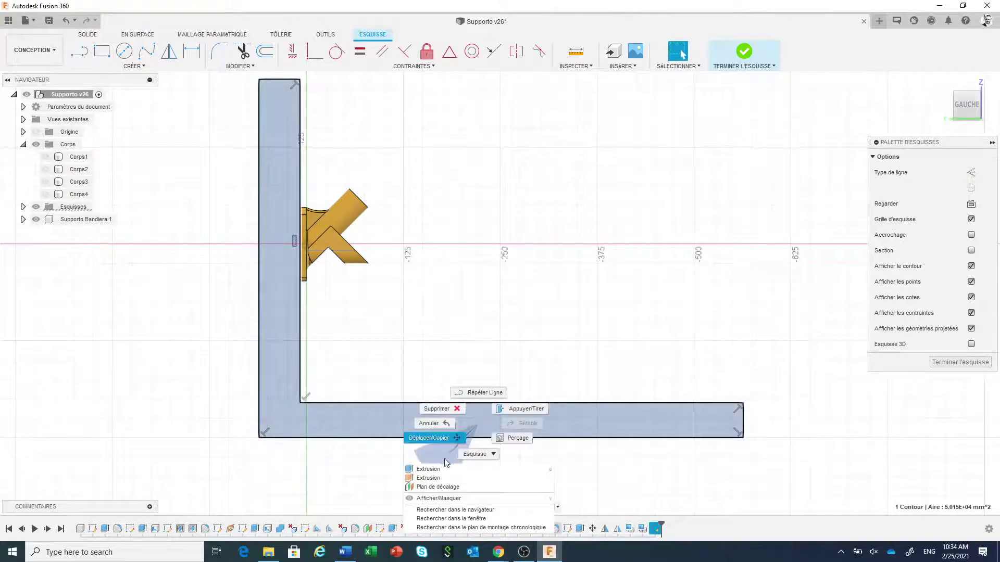
{"action": "left_click", "coordinate": [443, 477]}
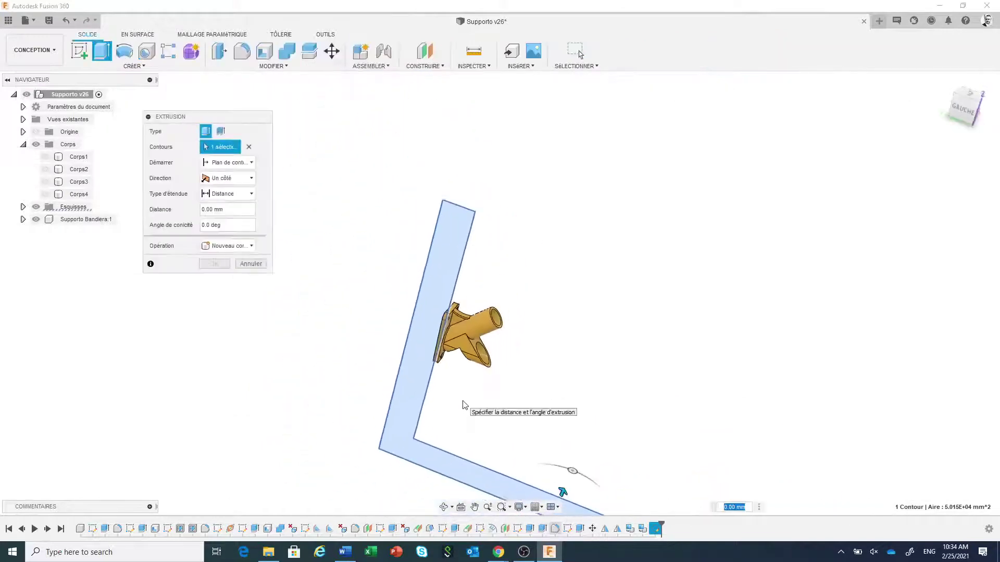
{"action": "scroll", "coordinate": [464, 405], "scroll_direction": "down", "scroll_amount": 5}
{"action": "middle_click_drag", "start_coordinate": [586, 421], "coordinate": [553, 315]}
{"action": "scroll", "coordinate": [553, 315], "scroll_direction": "up", "scroll_amount": 2}
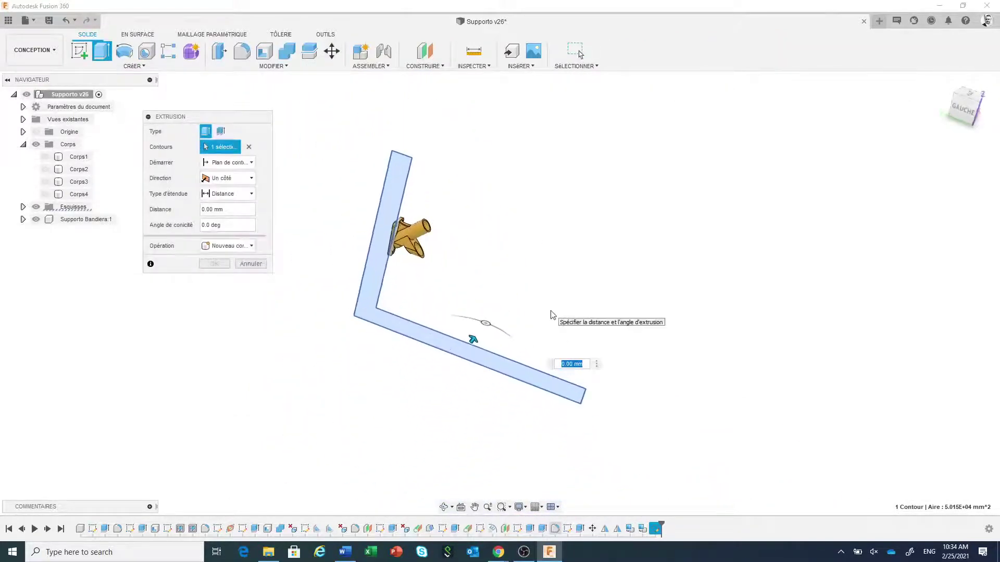
{"action": "left_click", "coordinate": [252, 180]}
{"action": "left_click", "coordinate": [244, 219]}
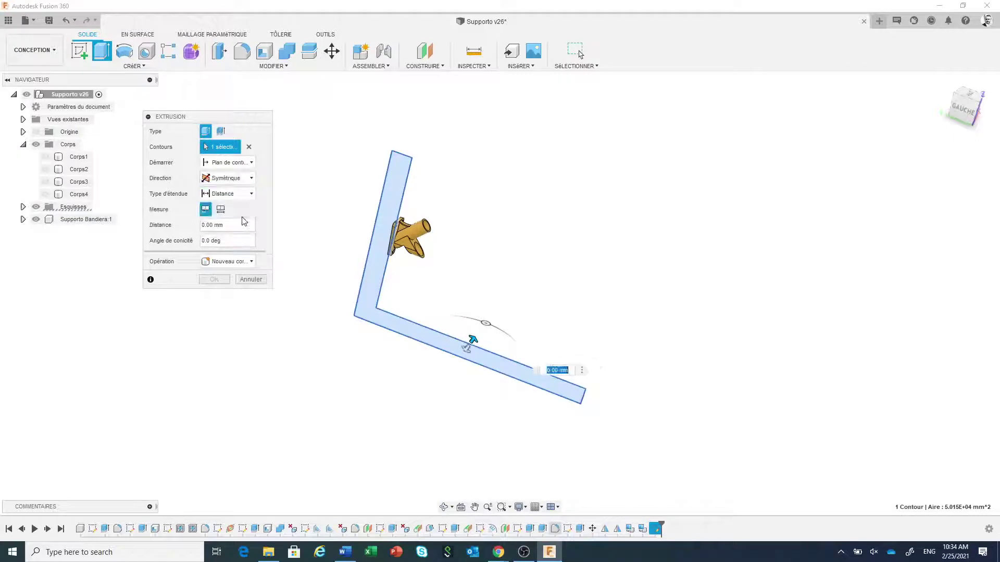
Step: Extrude the L-shaped profile about 1353 mm to each side as a new body (Nouveau corps)
{"action": "middle_click_drag", "start_coordinate": [484, 408], "coordinate": [567, 335]}
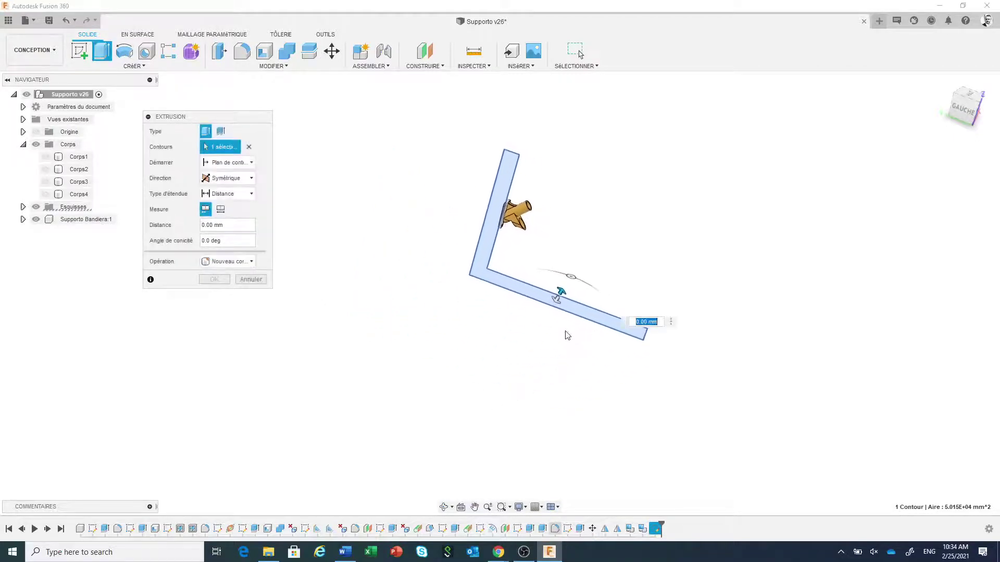
{"action": "middle_click_drag", "start_coordinate": [604, 395], "coordinate": [567, 368], "text": "shift"}
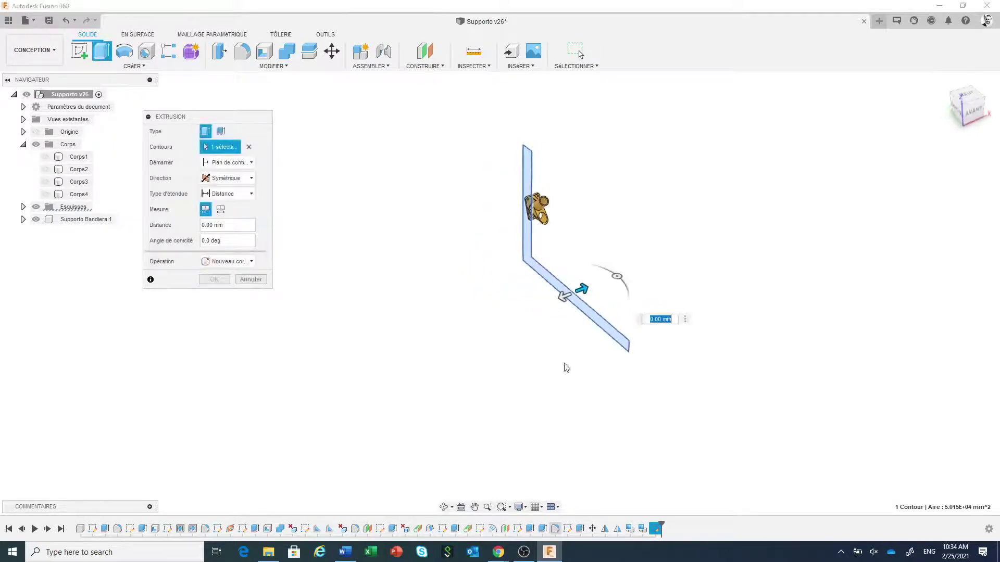
{"action": "left_click_drag", "start_coordinate": [565, 295], "coordinate": [163, 423]}
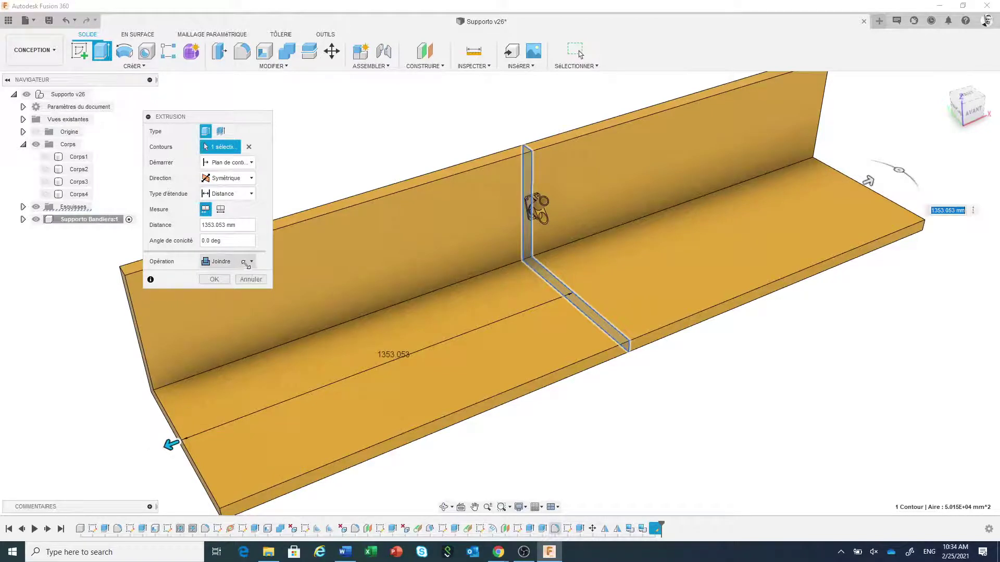
{"action": "left_click", "coordinate": [246, 262]}
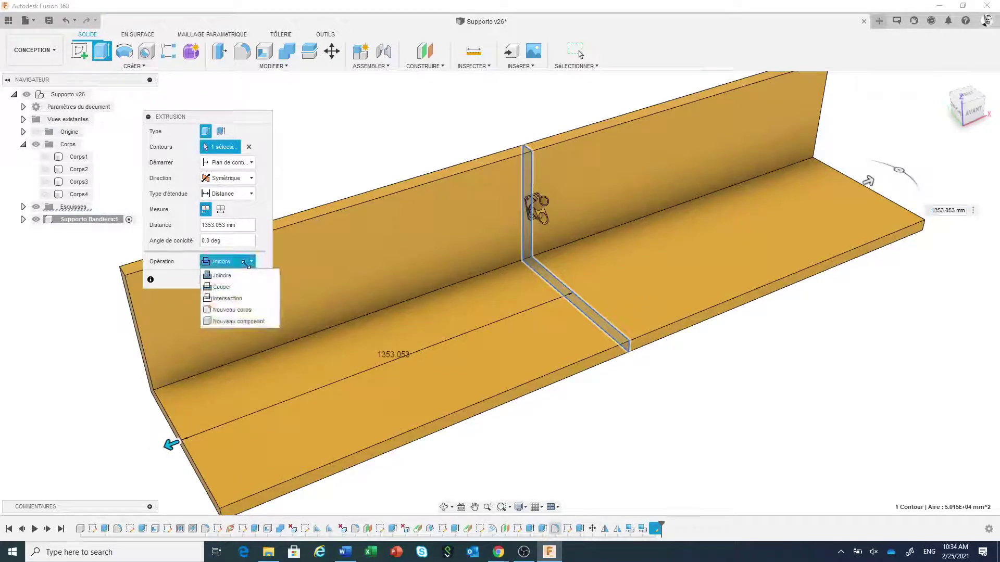
{"action": "left_click", "coordinate": [253, 311]}
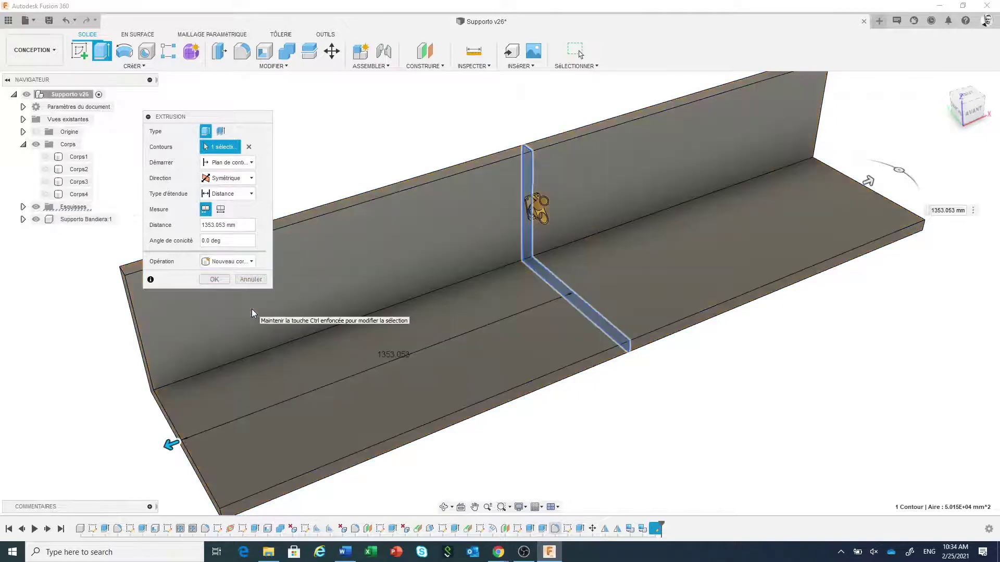
{"action": "left_click", "coordinate": [215, 279]}
Step: Switch from the Conception workspace to the Rendu workspace
{"action": "scroll", "coordinate": [393, 265], "scroll_direction": "down", "scroll_amount": 3}
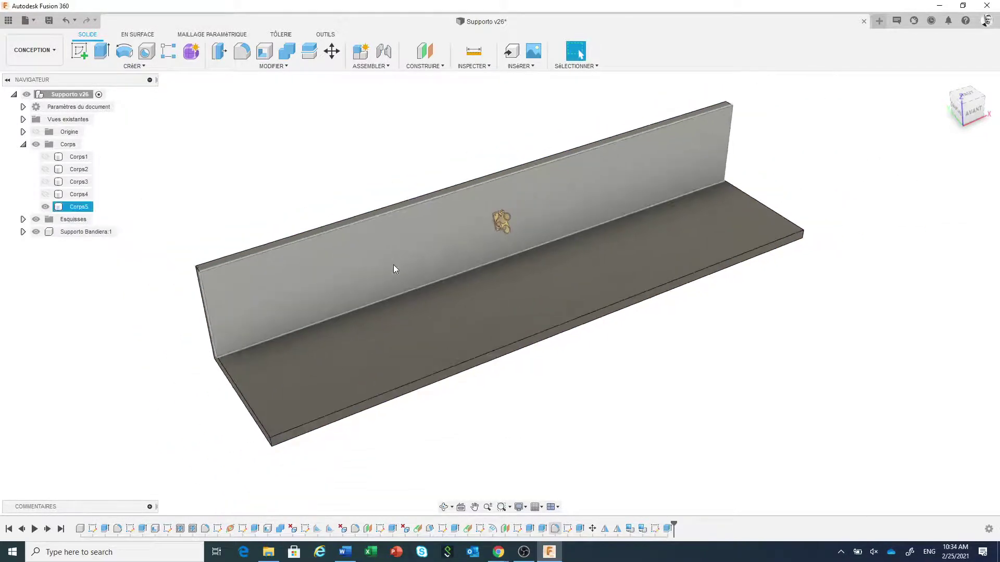
{"action": "left_click", "coordinate": [45, 50]}
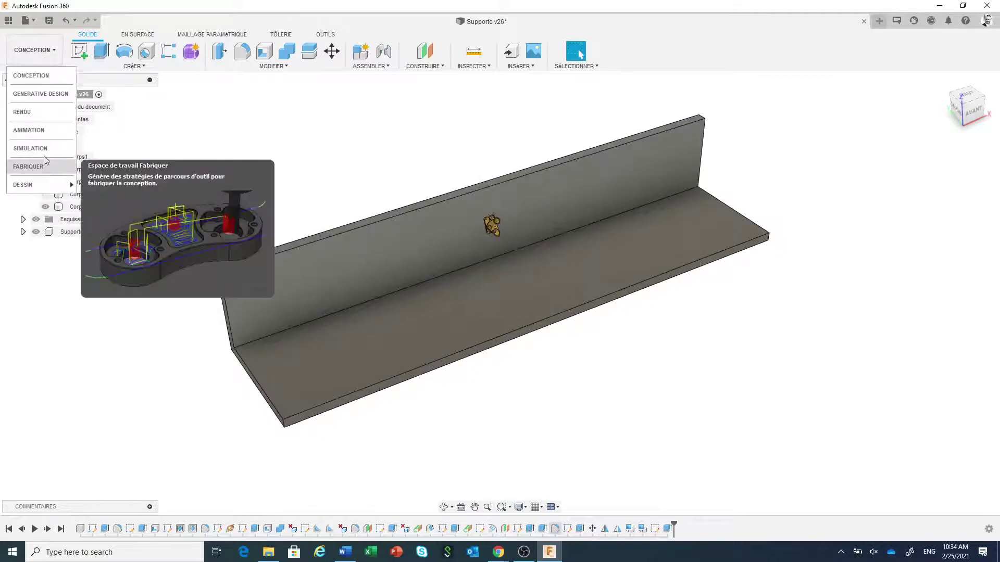
{"action": "left_click", "coordinate": [22, 112]}
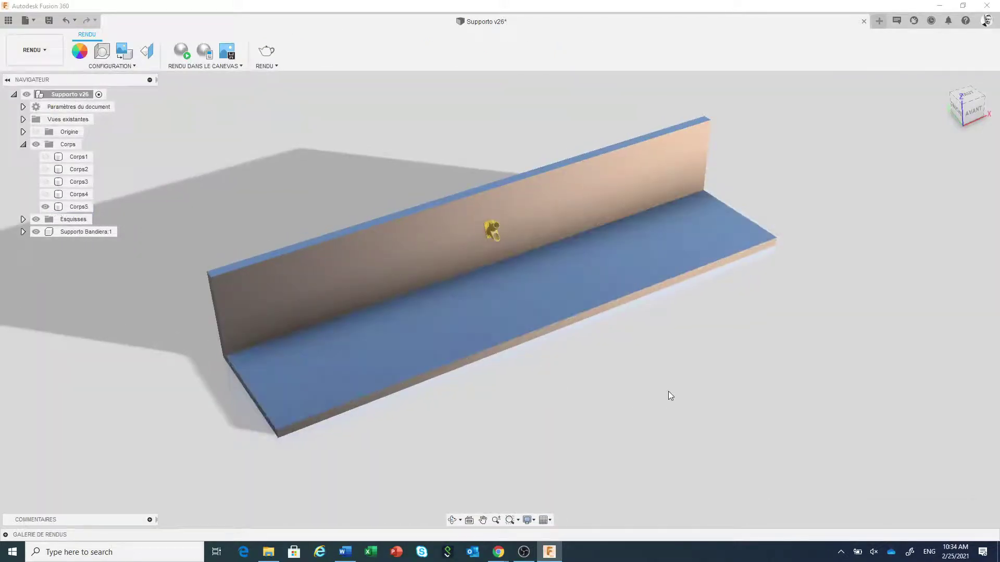
Step: Apply the 3D Cherry - Glossy appearance from the finished solid woods to the L-shaped wall-and-floor body
{"action": "middle_click_drag", "start_coordinate": [668, 392], "coordinate": [671, 384], "text": "shift"}
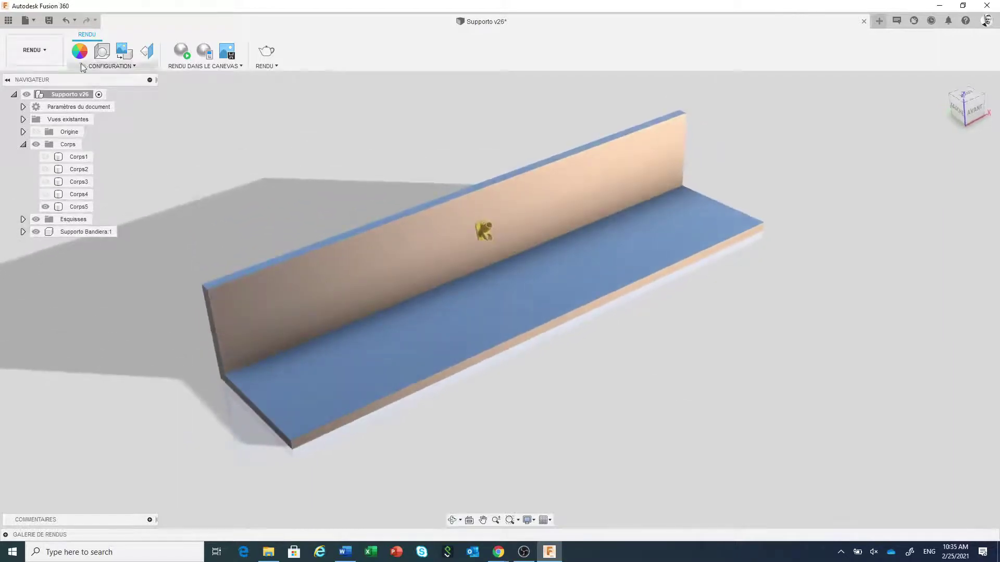
{"action": "key", "text": "a"}
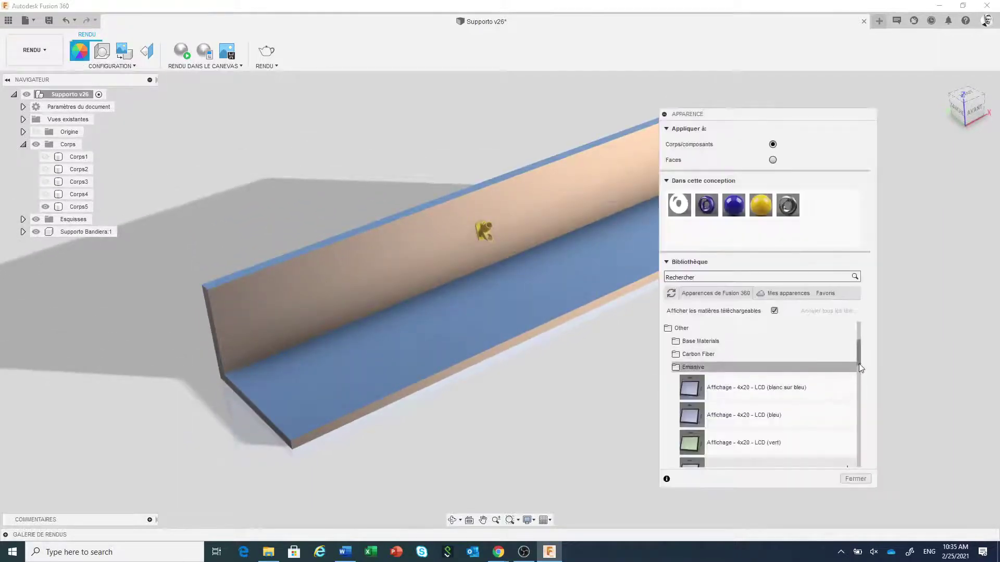
{"action": "left_click_drag", "start_coordinate": [859, 354], "coordinate": [878, 463]}
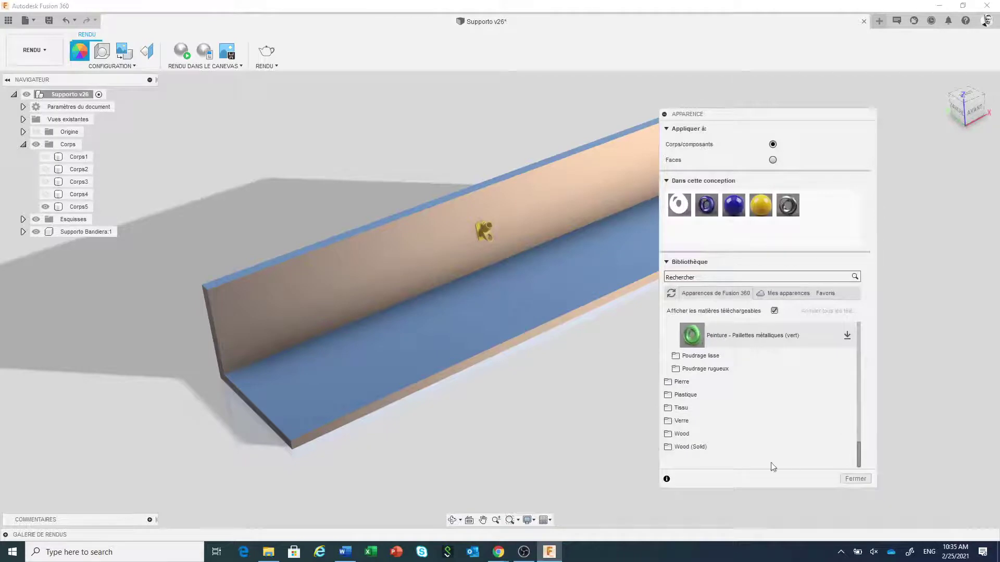
{"action": "left_click", "coordinate": [718, 445]}
{"action": "scroll", "coordinate": [763, 453], "scroll_direction": "down", "scroll_amount": 1}
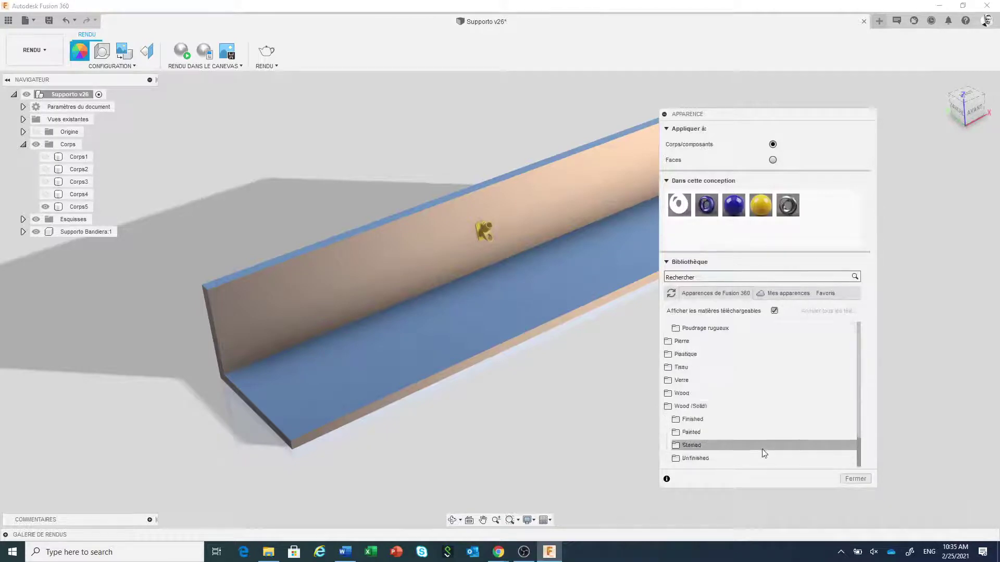
{"action": "left_click", "coordinate": [729, 419]}
{"action": "scroll", "coordinate": [731, 424], "scroll_direction": "down", "scroll_amount": 1}
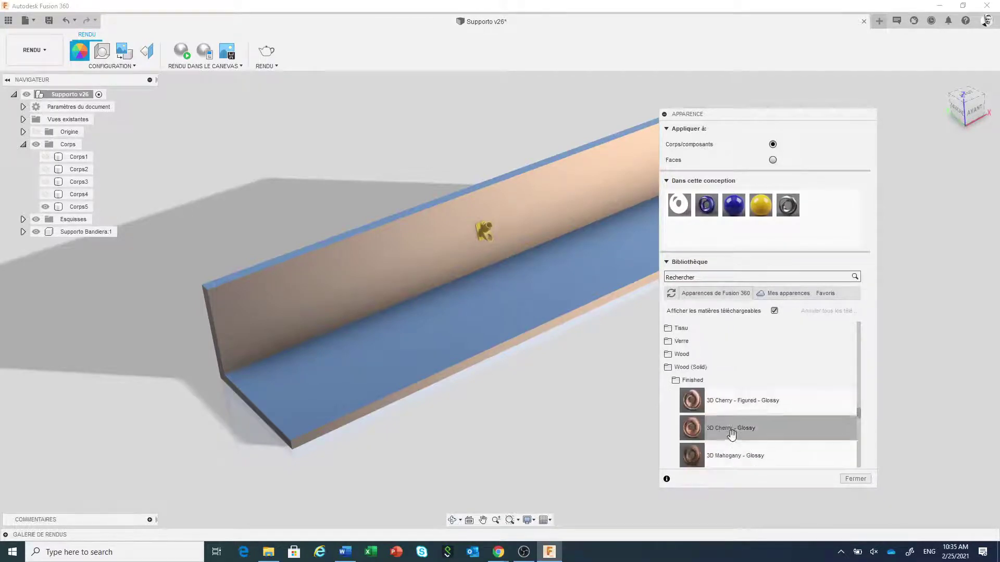
{"action": "left_click_drag", "start_coordinate": [718, 433], "coordinate": [503, 324]}
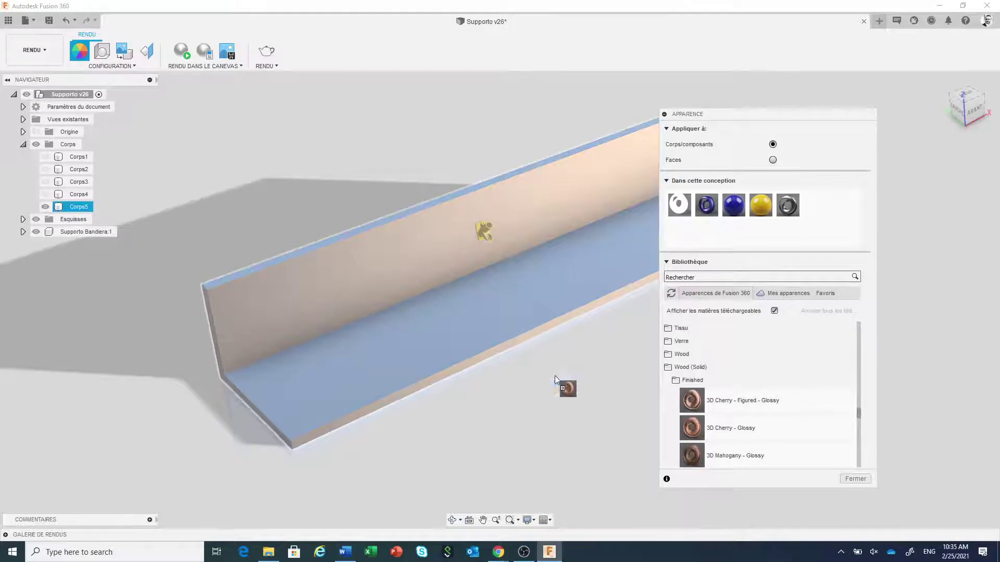
{"action": "left_click_drag", "start_coordinate": [555, 376], "coordinate": [555, 376]}
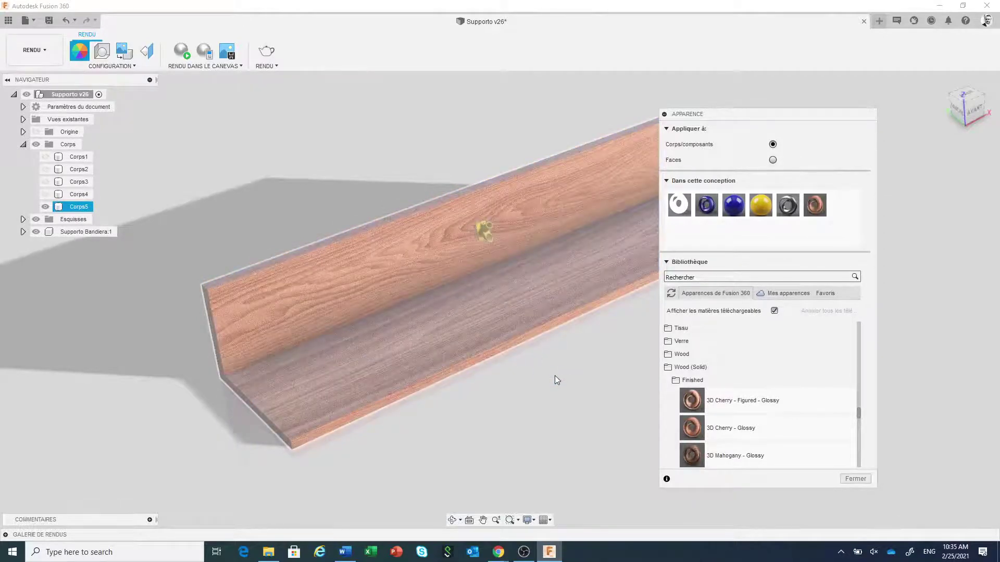
{"action": "left_click", "coordinate": [855, 479]}
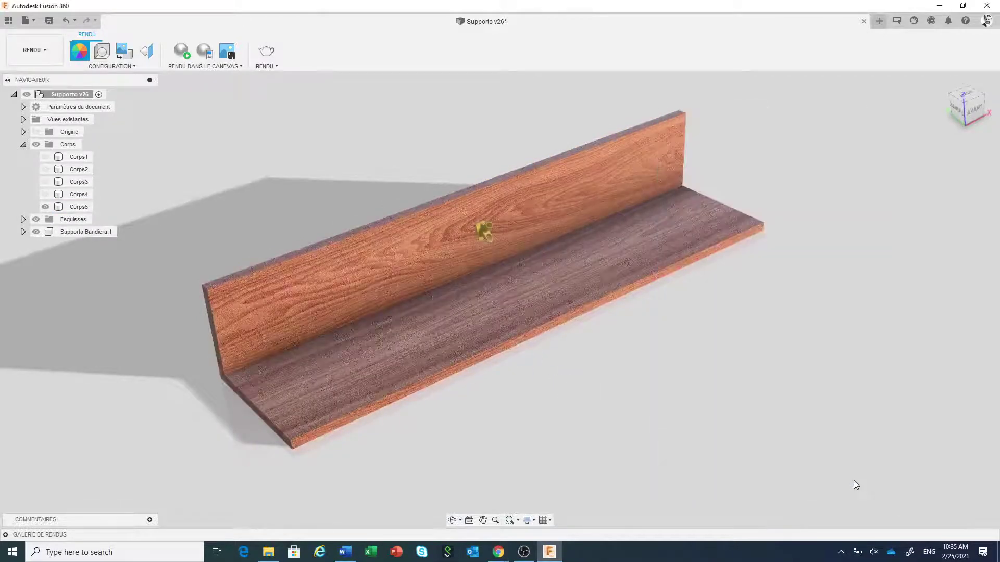
Step: Examine the wood grain on the wall and floor and the flag support mounted on the wall up close
{"action": "middle_click_drag", "start_coordinate": [739, 412], "coordinate": [669, 373], "text": "shift"}
{"action": "scroll", "coordinate": [670, 373], "scroll_direction": "up", "scroll_amount": 2}
{"action": "scroll", "coordinate": [692, 332], "scroll_direction": "up", "scroll_amount": 2}
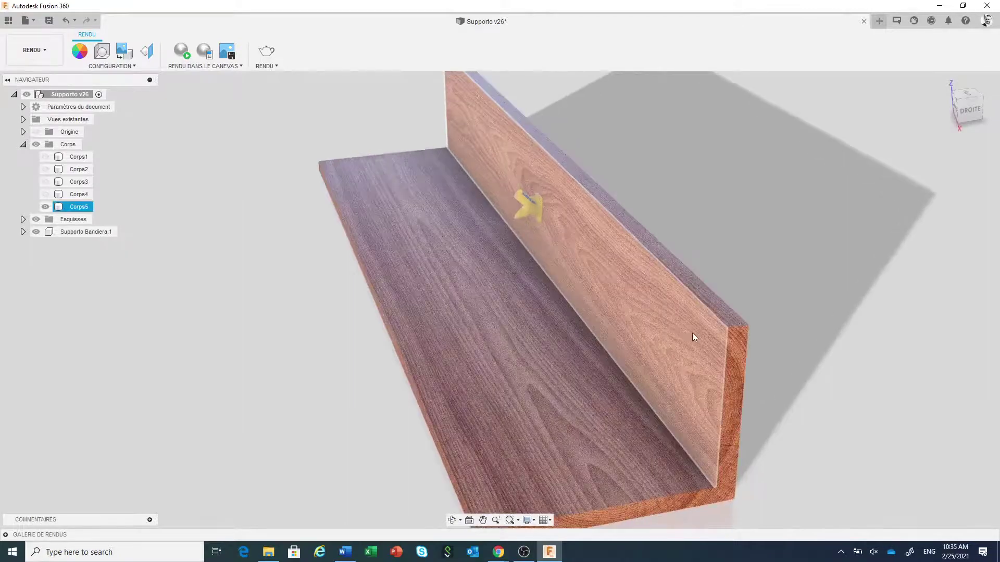
{"action": "scroll", "coordinate": [712, 320], "scroll_direction": "up", "scroll_amount": 2}
{"action": "scroll", "coordinate": [658, 297], "scroll_direction": "up", "scroll_amount": 2}
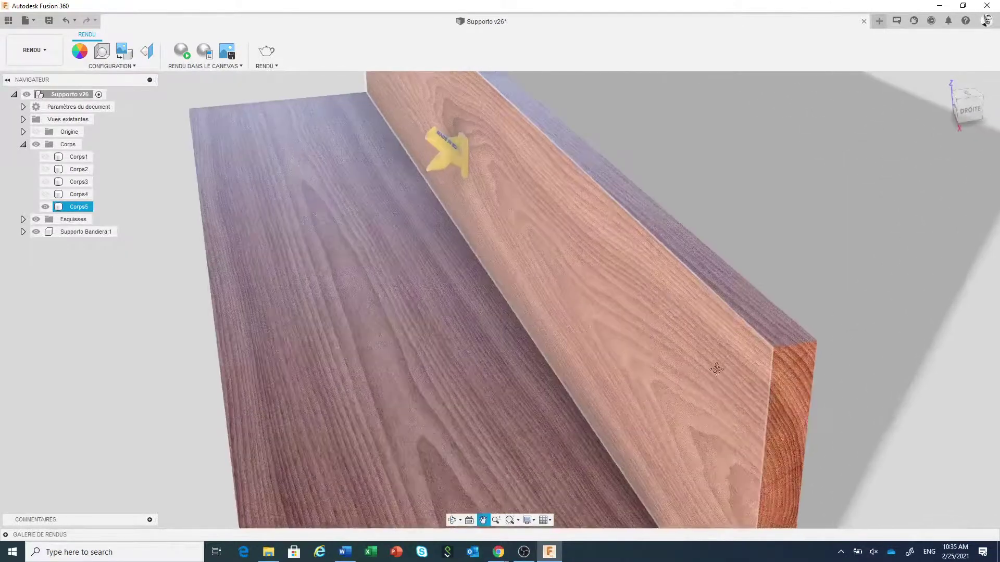
{"action": "middle_click_drag", "start_coordinate": [714, 368], "coordinate": [825, 463]}
{"action": "scroll", "coordinate": [538, 304], "scroll_direction": "up", "scroll_amount": 3}
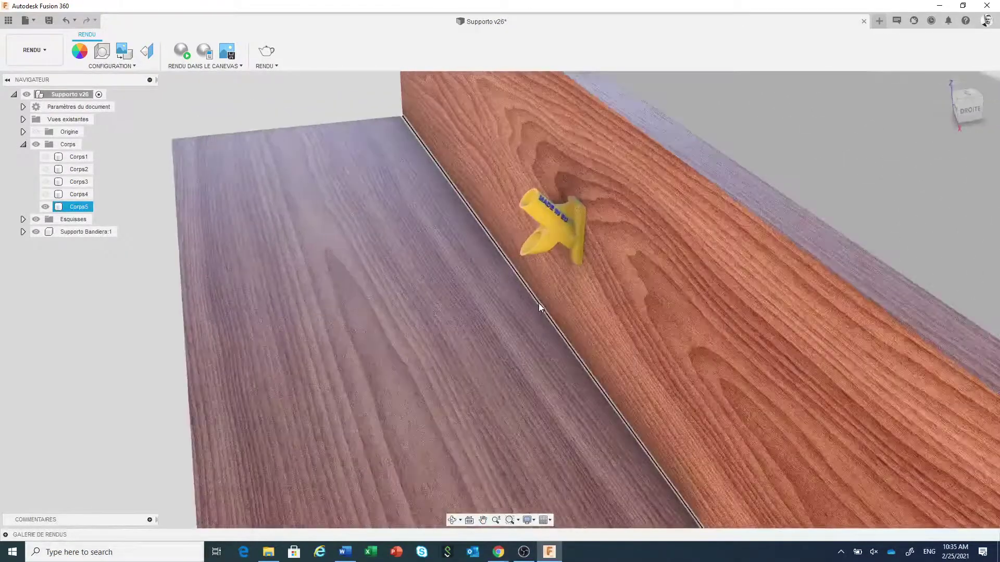
{"action": "left_click", "coordinate": [544, 300]}
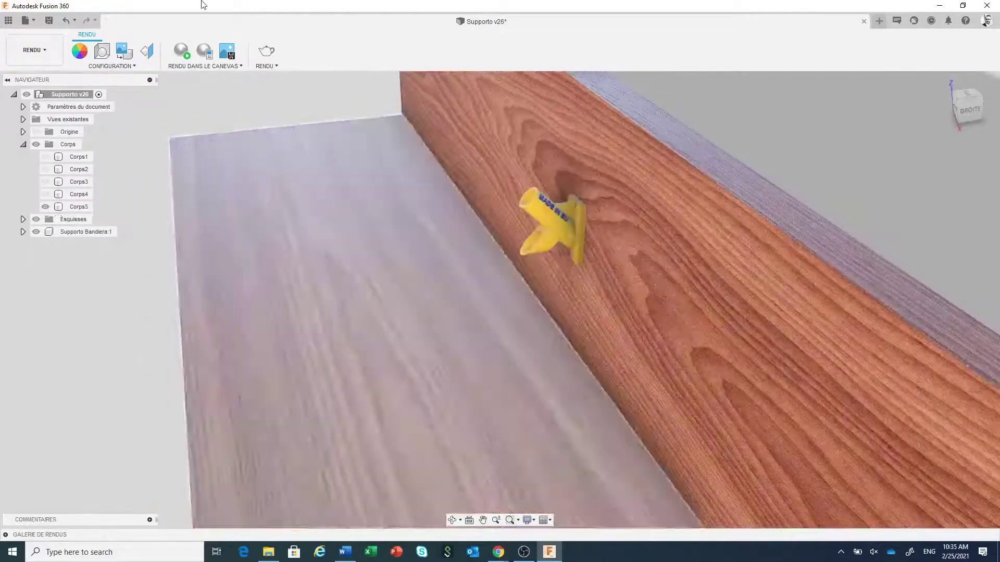
Step: Apply the Peinture - Brillant émaillé (blanc) appearance to the wall's front and top faces only, leaving the floor in wood
{"action": "key", "text": "a"}
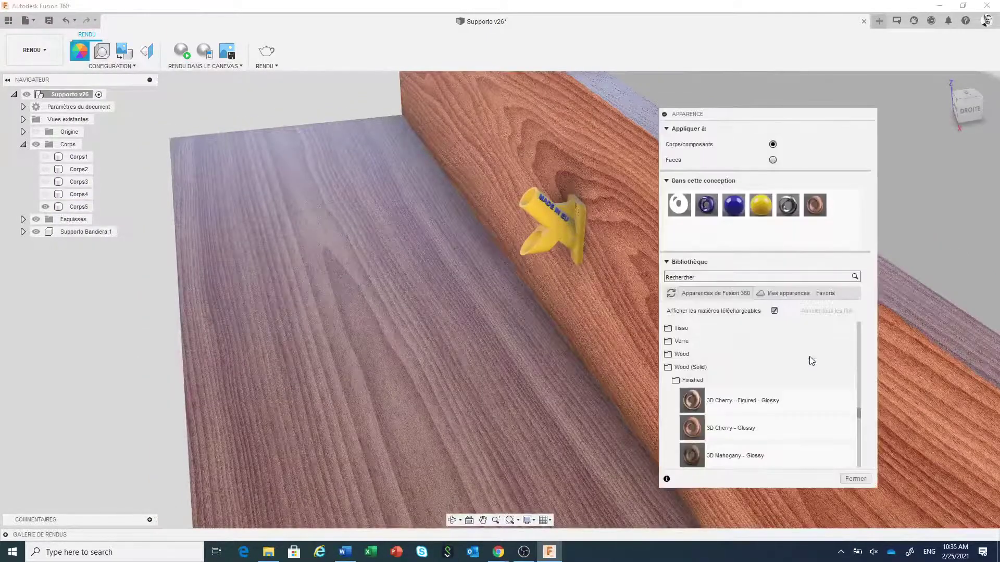
{"action": "left_click_drag", "start_coordinate": [858, 410], "coordinate": [858, 378]}
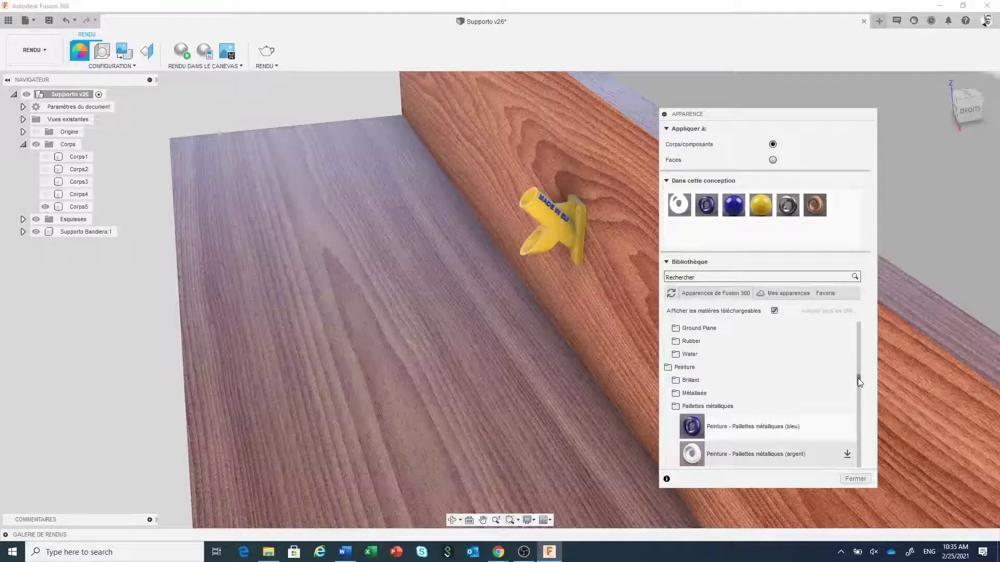
{"action": "left_click", "coordinate": [745, 381]}
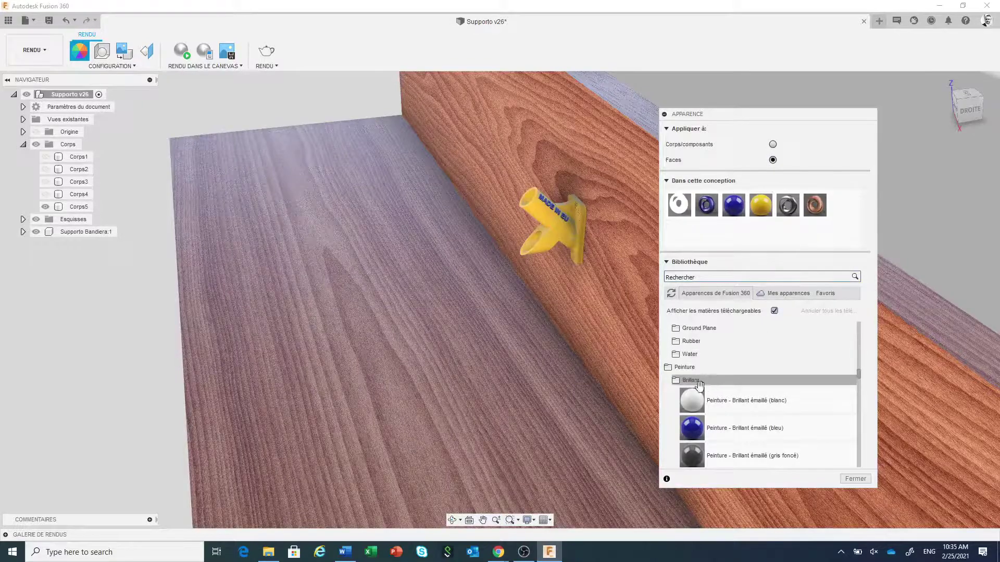
{"action": "left_click_drag", "start_coordinate": [685, 388], "coordinate": [637, 331]}
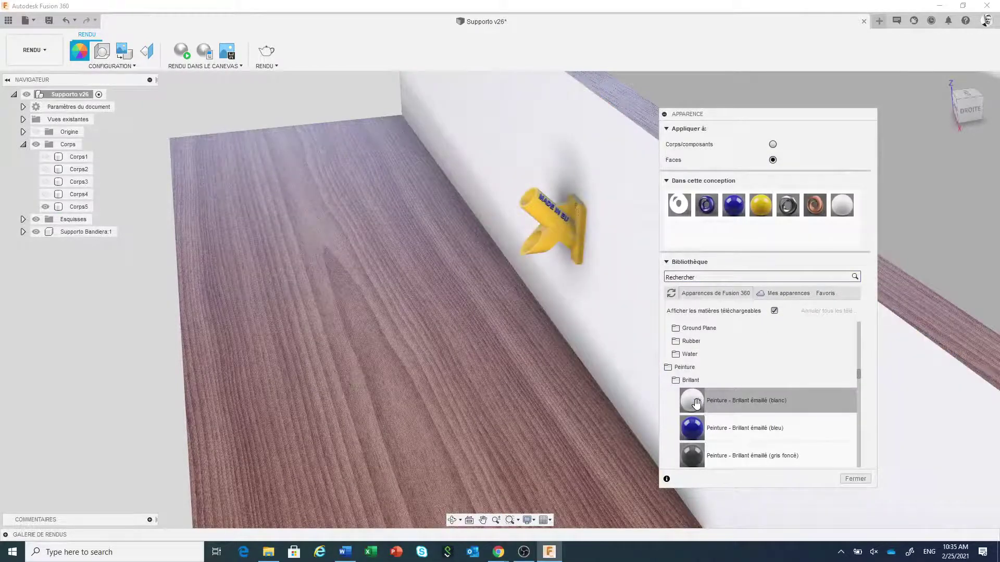
{"action": "left_click_drag", "start_coordinate": [696, 404], "coordinate": [907, 294]}
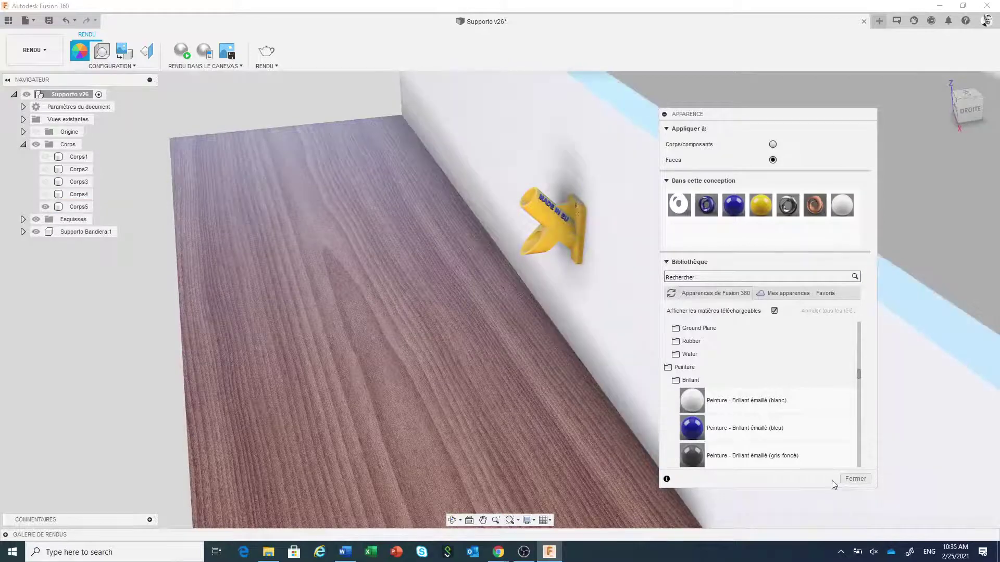
{"action": "left_click", "coordinate": [846, 479]}
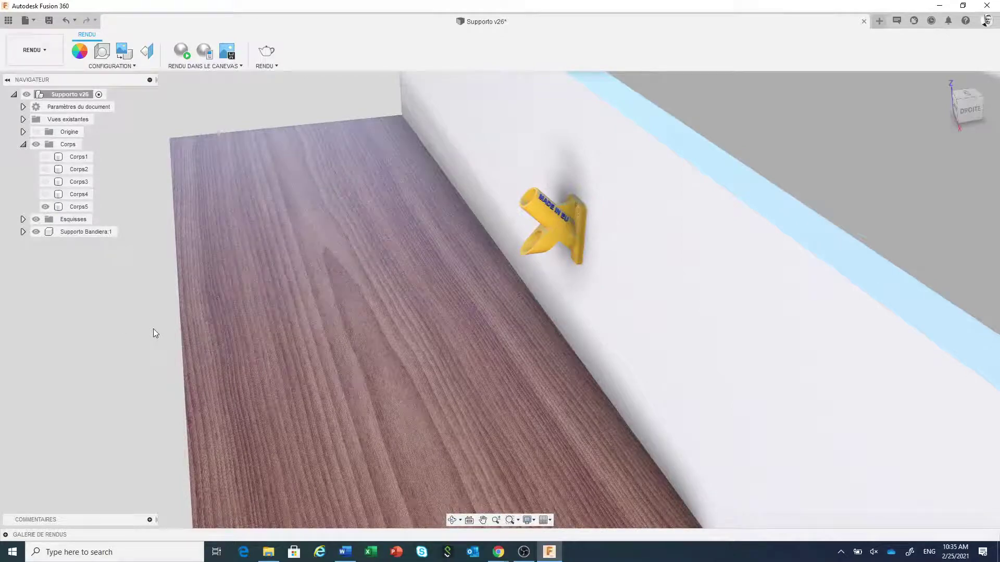
Step: Insert disegno.png from the local Rendering folder as a decal on the wooden floor face
{"action": "middle_click_drag", "start_coordinate": [155, 329], "coordinate": [129, 264]}
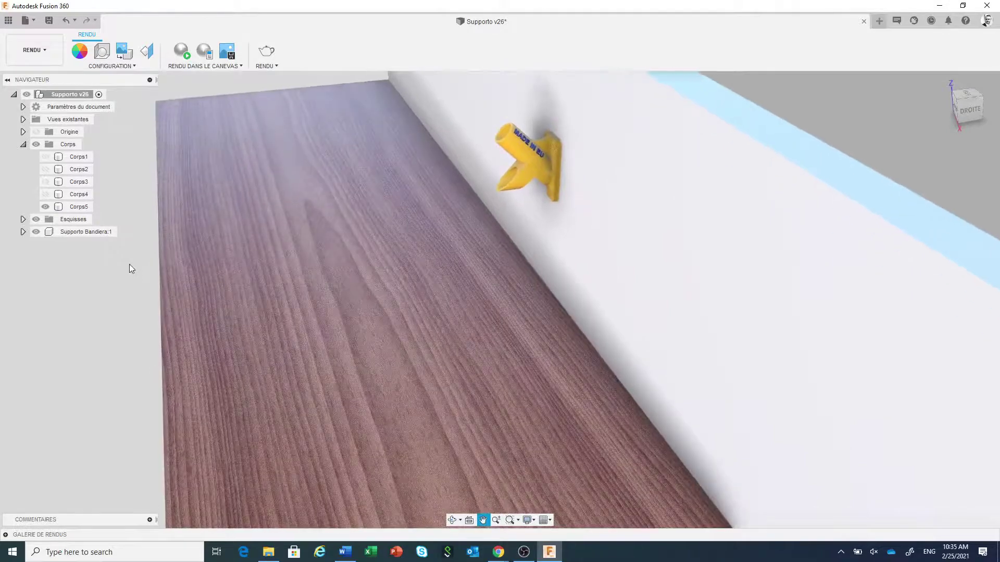
{"action": "scroll", "coordinate": [558, 179], "scroll_direction": "up", "scroll_amount": 1}
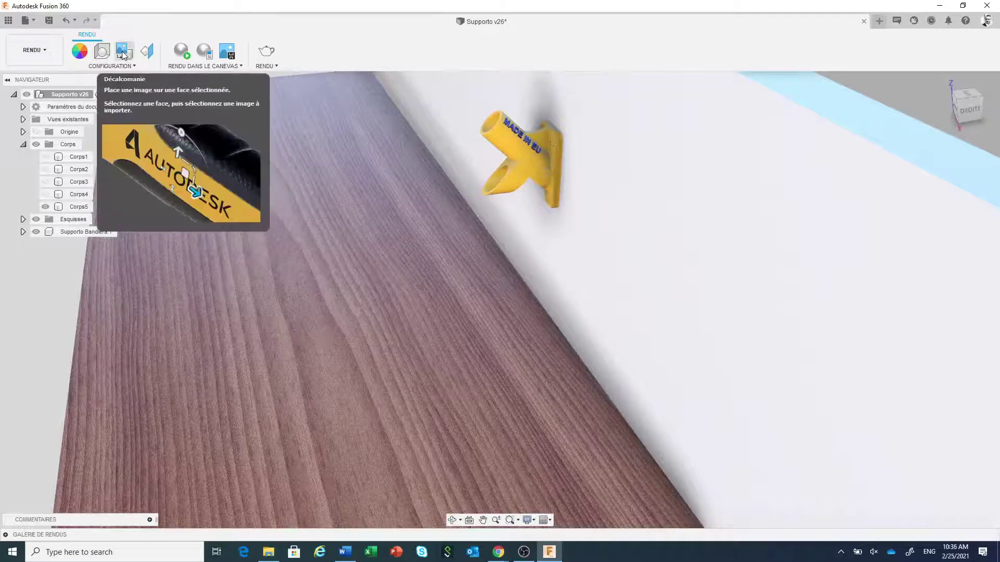
{"action": "left_click", "coordinate": [122, 52]}
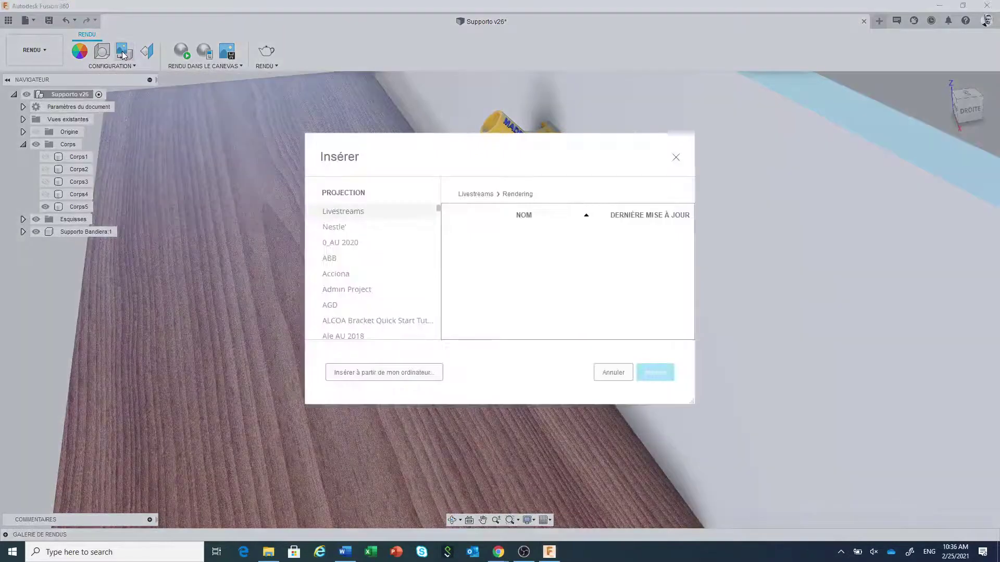
{"action": "left_click", "coordinate": [397, 374]}
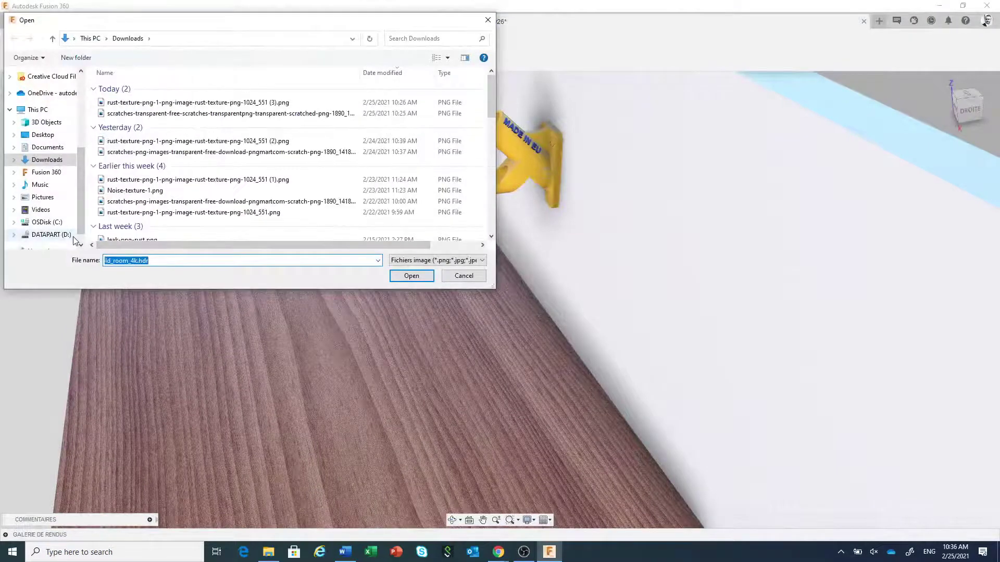
{"action": "scroll", "coordinate": [81, 182], "scroll_direction": "up", "scroll_amount": 4}
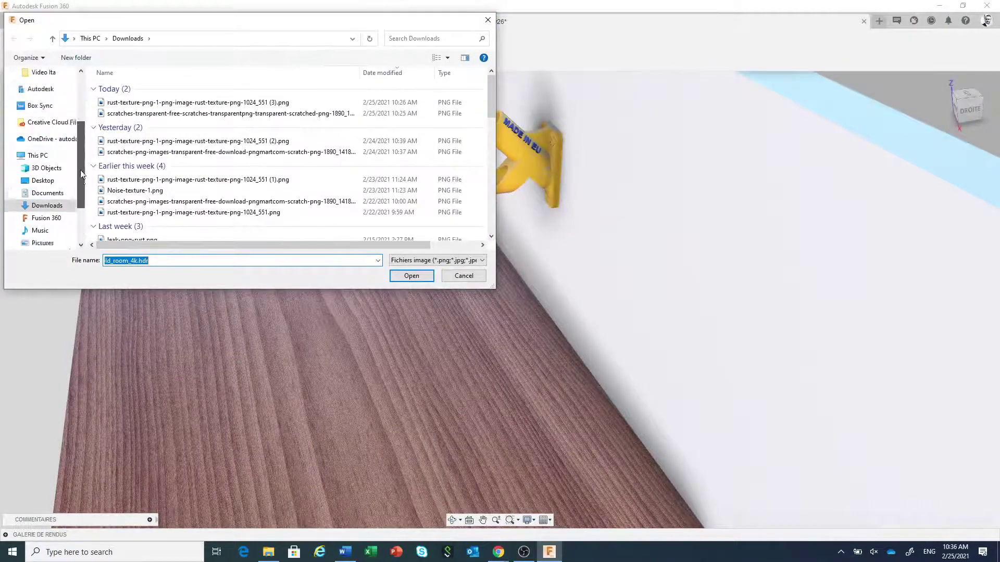
{"action": "left_click", "coordinate": [46, 156]}
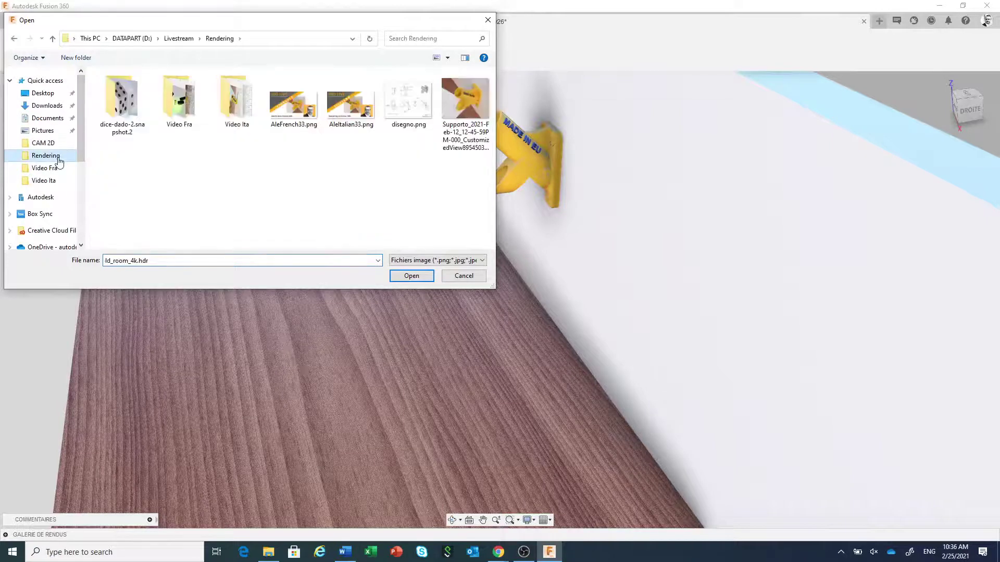
{"action": "left_click", "coordinate": [398, 112]}
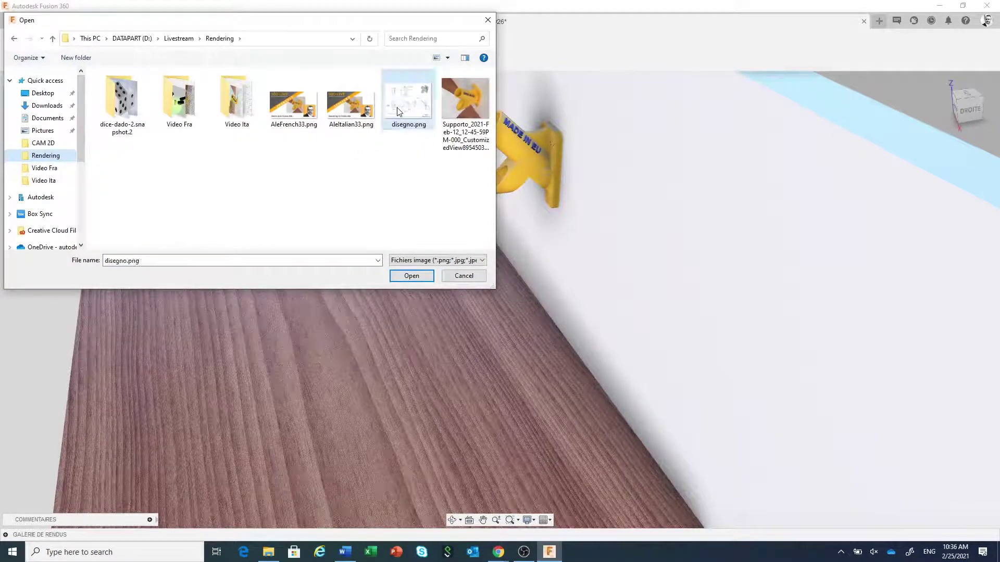
{"action": "left_click", "coordinate": [411, 279]}
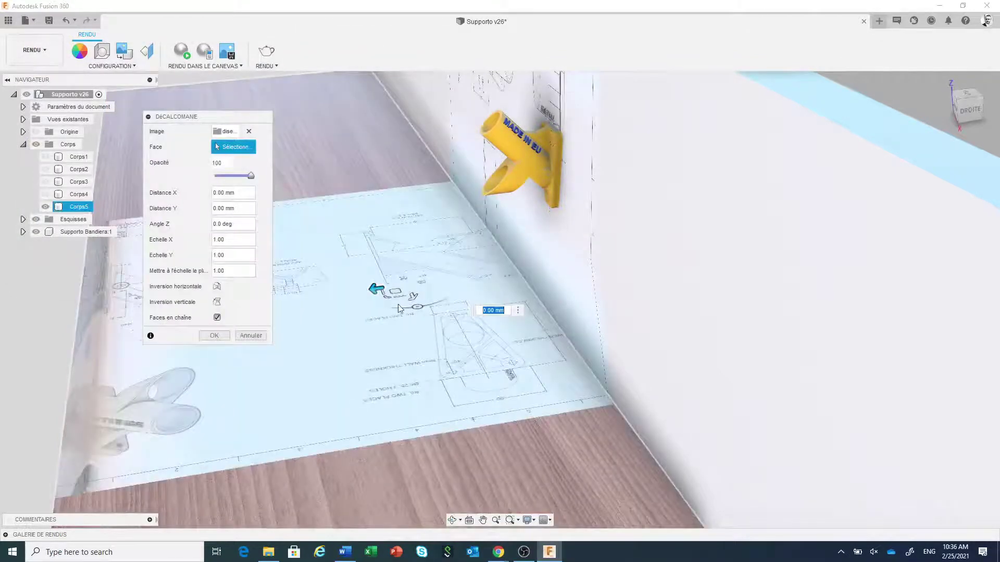
Step: Scale the drawing decal to about 0.627, rotate it 45°, and move it about -19.8 mm in X and -65.3 mm in Y
{"action": "left_click_drag", "start_coordinate": [385, 296], "coordinate": [395, 290]}
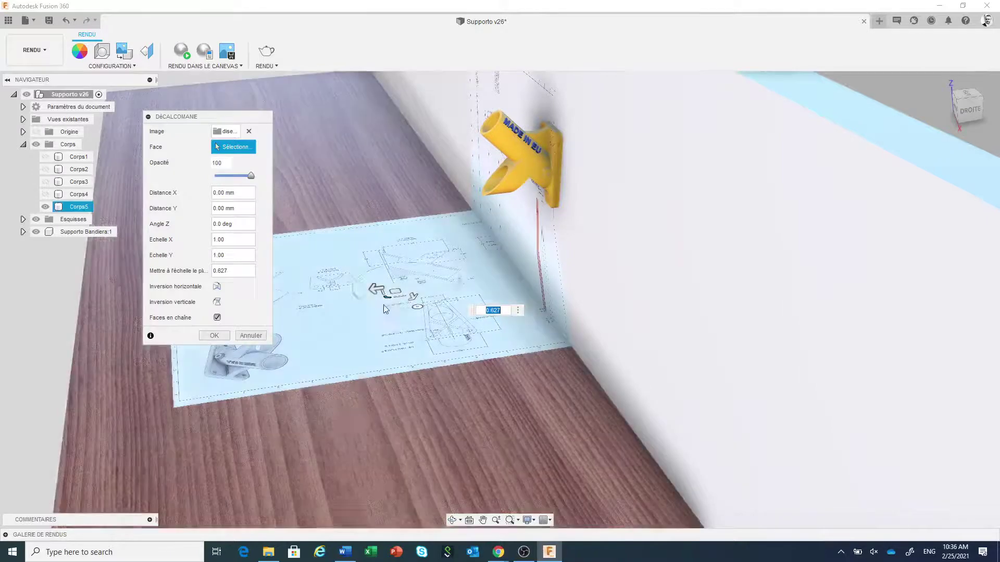
{"action": "left_click_drag", "start_coordinate": [416, 307], "coordinate": [483, 304]}
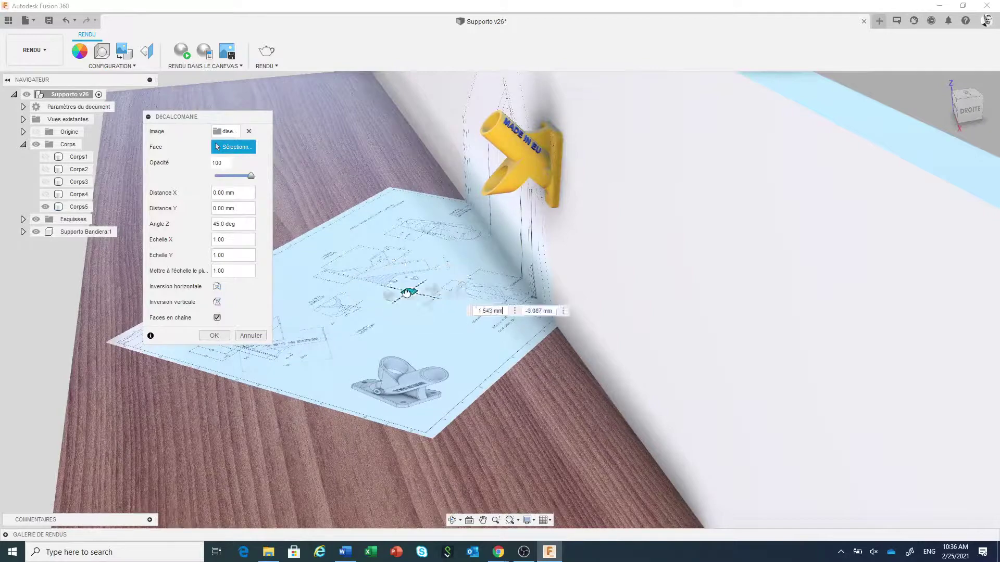
{"action": "left_click_drag", "start_coordinate": [407, 293], "coordinate": [333, 285]}
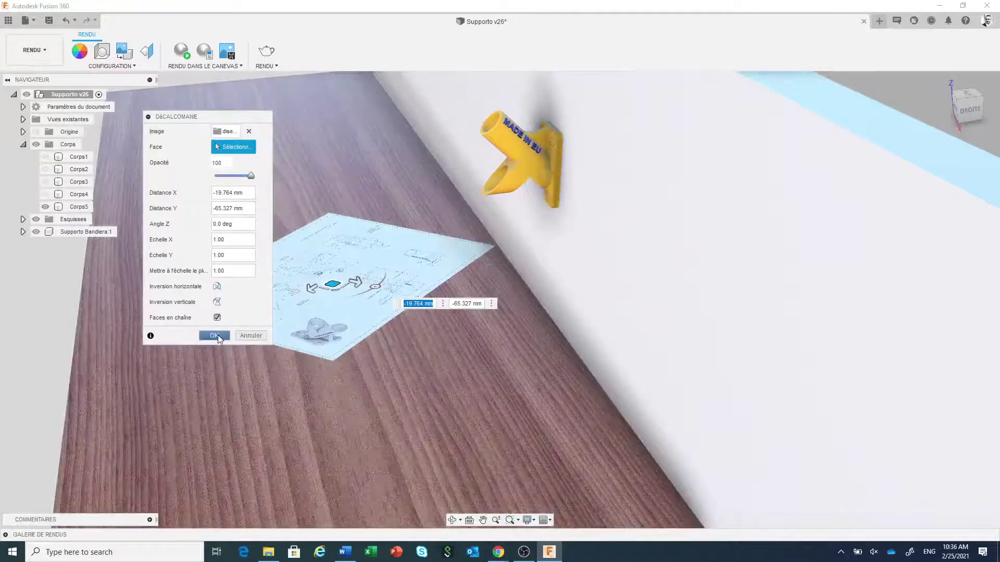
{"action": "left_click", "coordinate": [214, 335]}
Step: Examine the drawing decal on the floor beside the flag support, and review the scene's environment, ground and camera settings
{"action": "scroll", "coordinate": [499, 357], "scroll_direction": "down", "scroll_amount": 3}
{"action": "scroll", "coordinate": [493, 355], "scroll_direction": "down", "scroll_amount": 1}
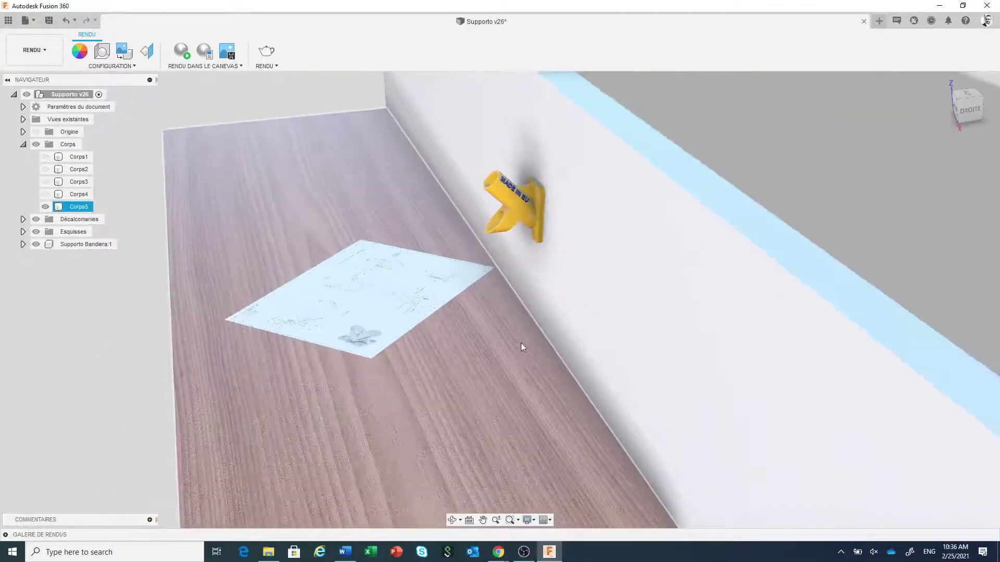
{"action": "middle_click_drag", "start_coordinate": [623, 340], "coordinate": [614, 340], "text": "shift"}
{"action": "scroll", "coordinate": [595, 265], "scroll_direction": "up", "scroll_amount": 5}
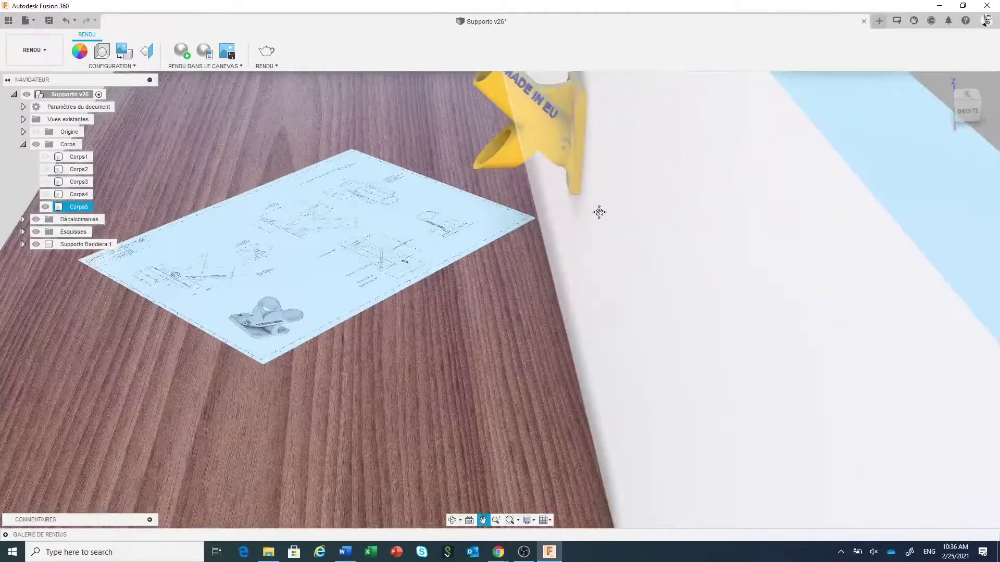
{"action": "middle_click_drag", "start_coordinate": [599, 212], "coordinate": [600, 271]}
{"action": "scroll", "coordinate": [595, 266], "scroll_direction": "up", "scroll_amount": 2}
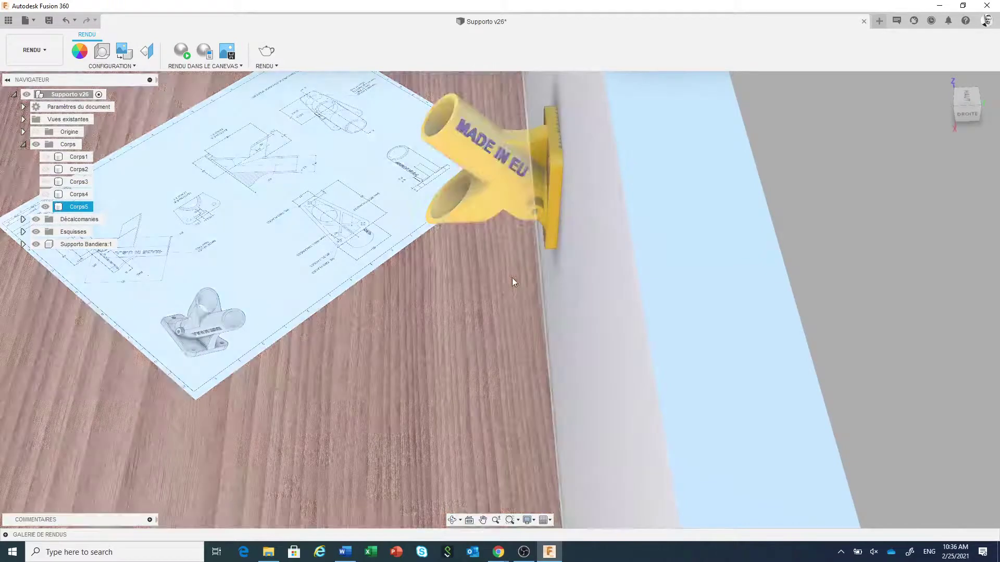
{"action": "middle_click_drag", "start_coordinate": [512, 279], "coordinate": [528, 340]}
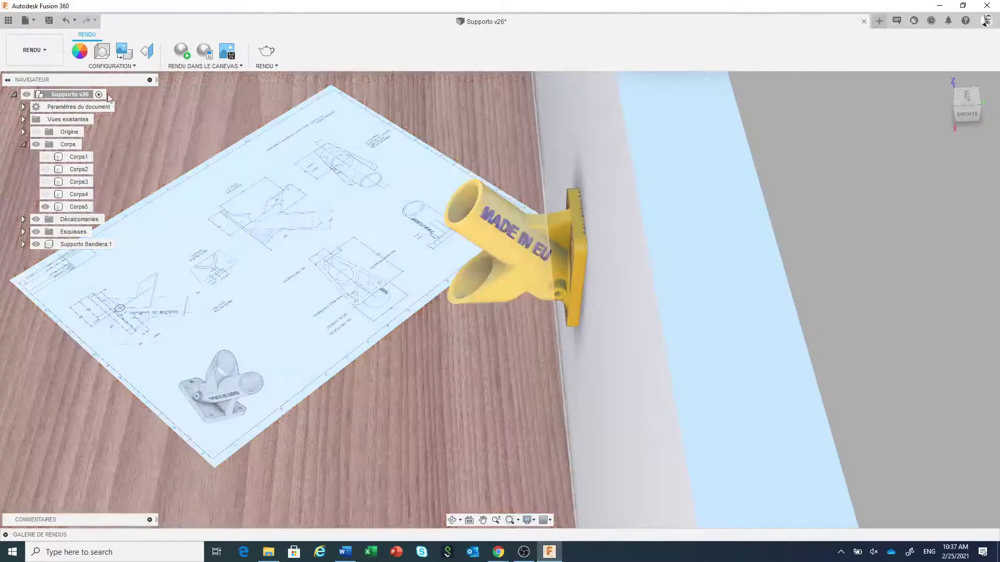
{"action": "left_click", "coordinate": [103, 50]}
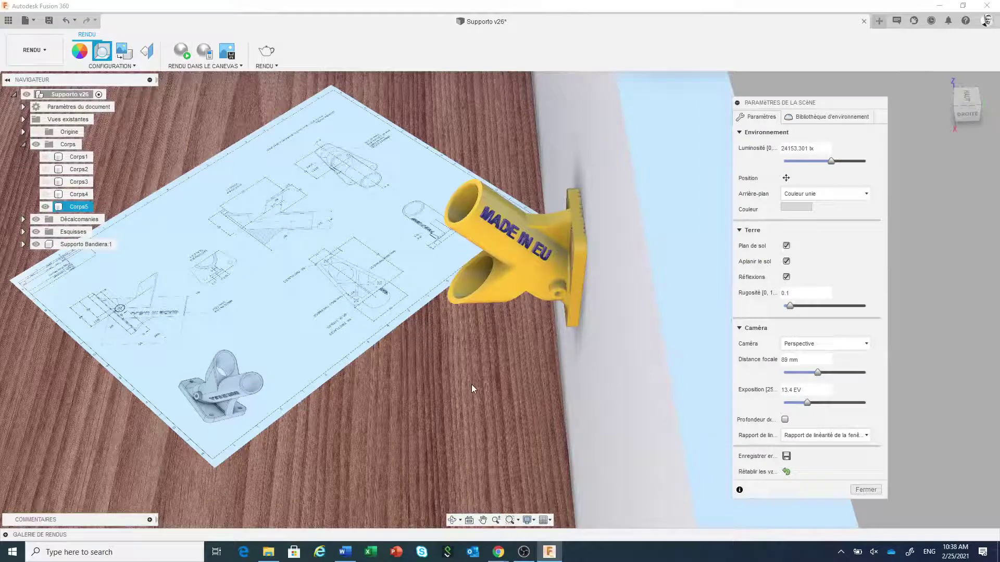
Step: Try to shift the wall-and-floor body's 3D wood texture by about -7.7 mm in X and -14 mm in Y
{"action": "left_click", "coordinate": [146, 51]}
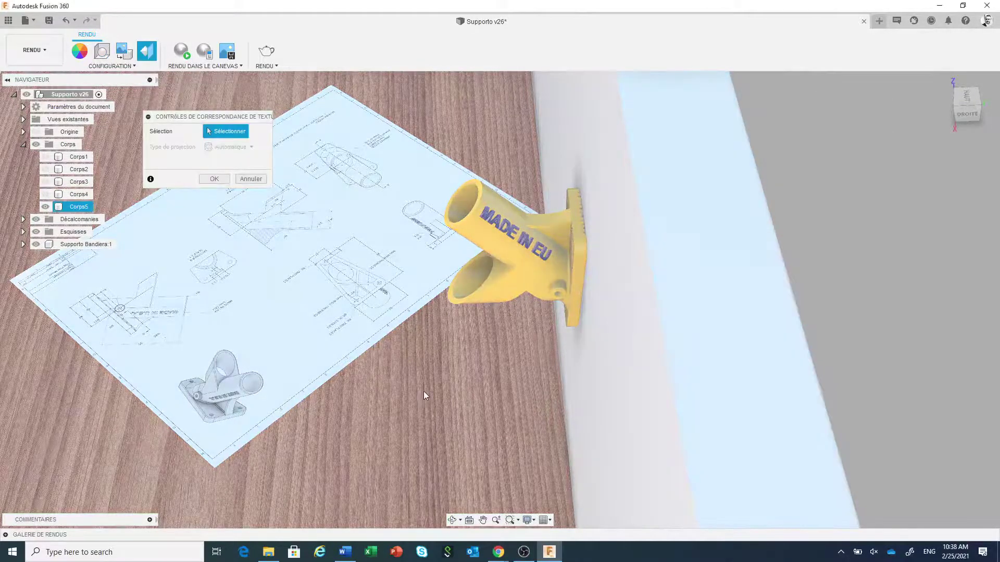
{"action": "left_click", "coordinate": [424, 395]}
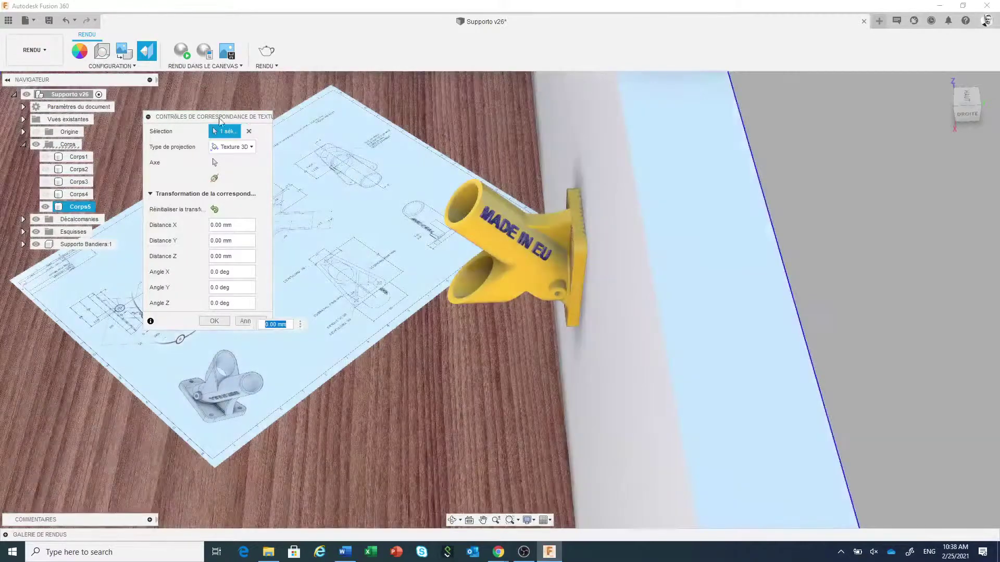
{"action": "left_click", "coordinate": [214, 161]}
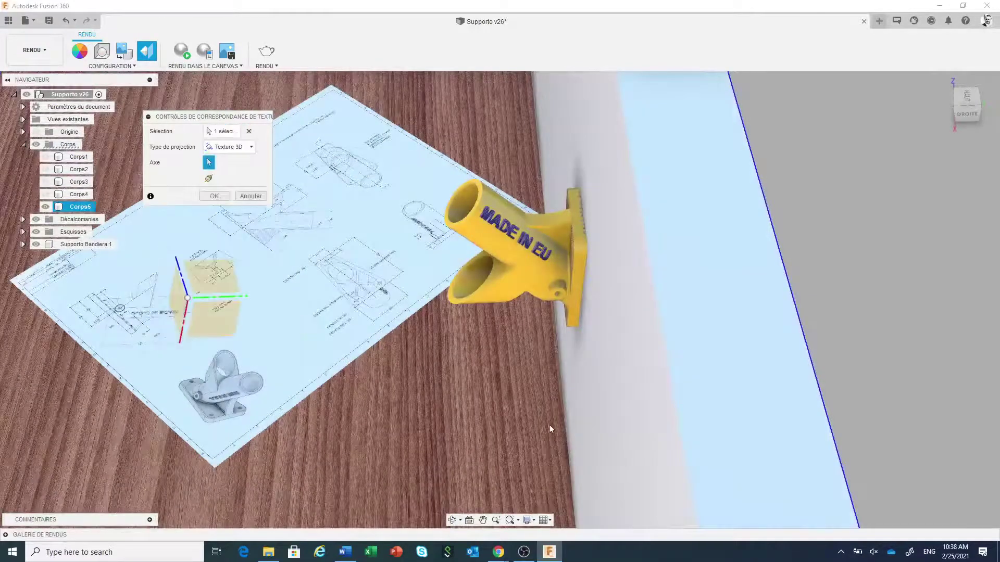
{"action": "left_click", "coordinate": [567, 421]}
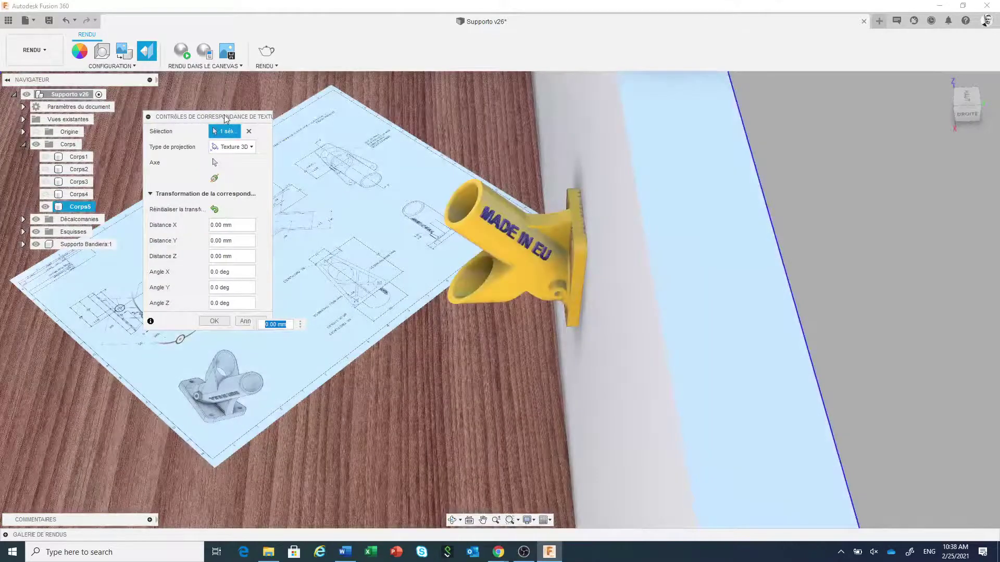
{"action": "left_click_drag", "start_coordinate": [225, 119], "coordinate": [735, 249]}
{"action": "left_click_drag", "start_coordinate": [180, 340], "coordinate": [201, 296]}
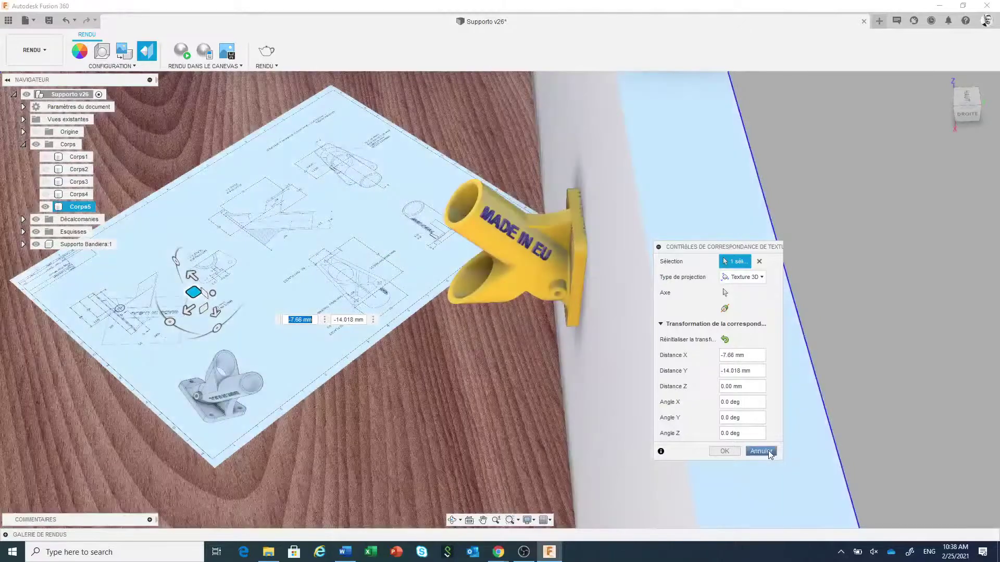
{"action": "left_click", "coordinate": [768, 451]}
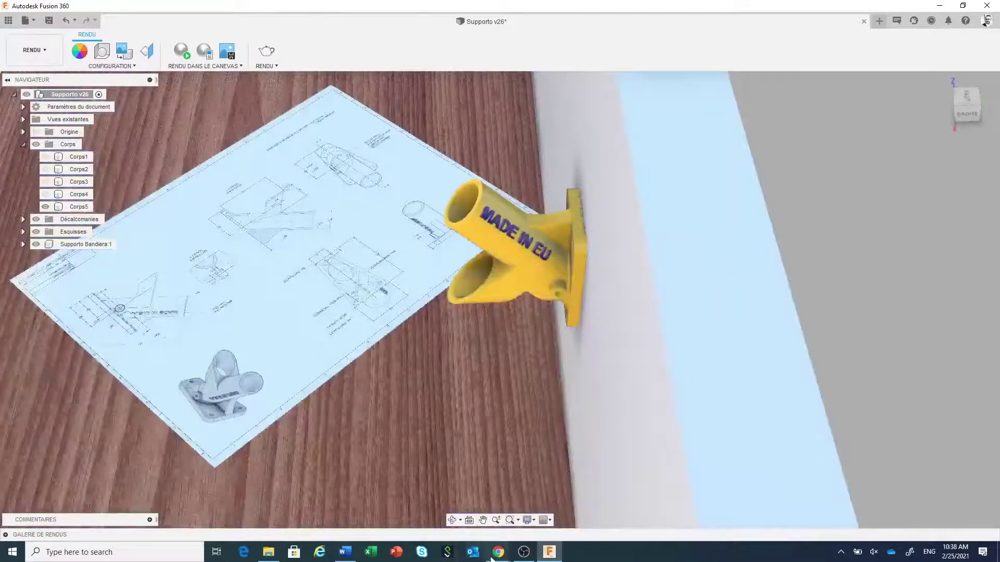
Step: Switch to File Explorer, play Profon.mp4 from the Video Fra folder, and skip ahead to about 14 seconds
{"action": "left_click", "coordinate": [187, 57]}
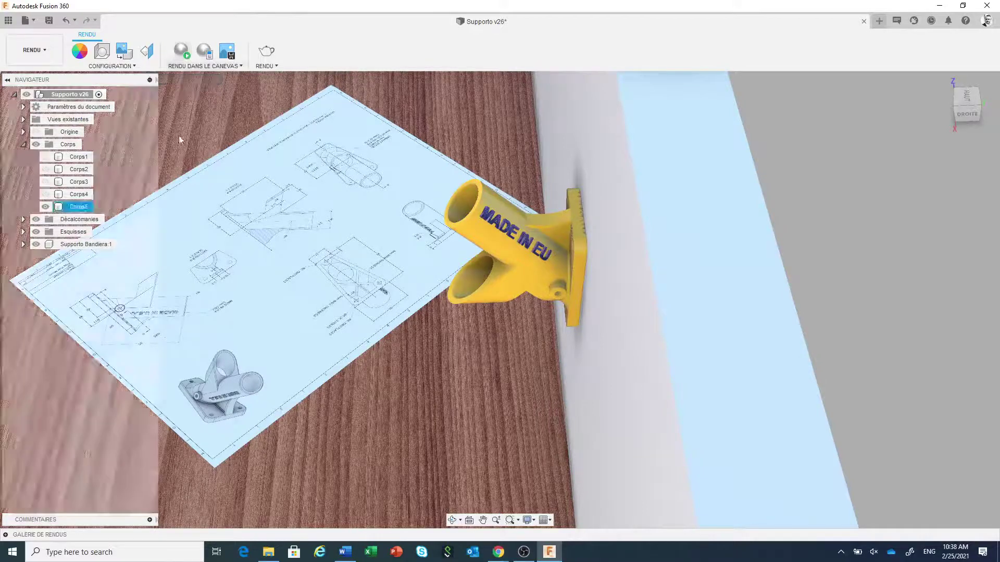
{"action": "mouse_move", "coordinate": [267, 554]}
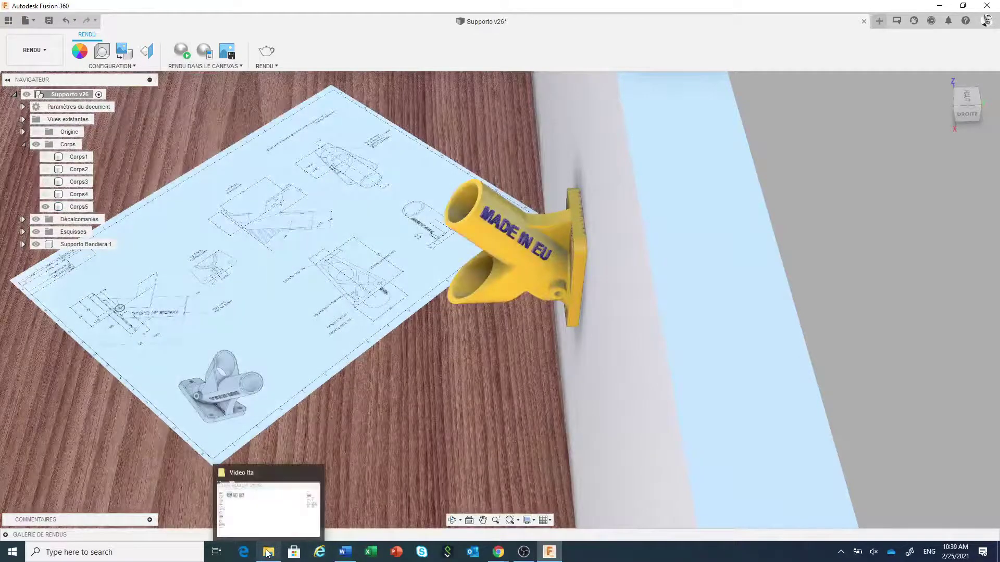
{"action": "left_click", "coordinate": [267, 553]}
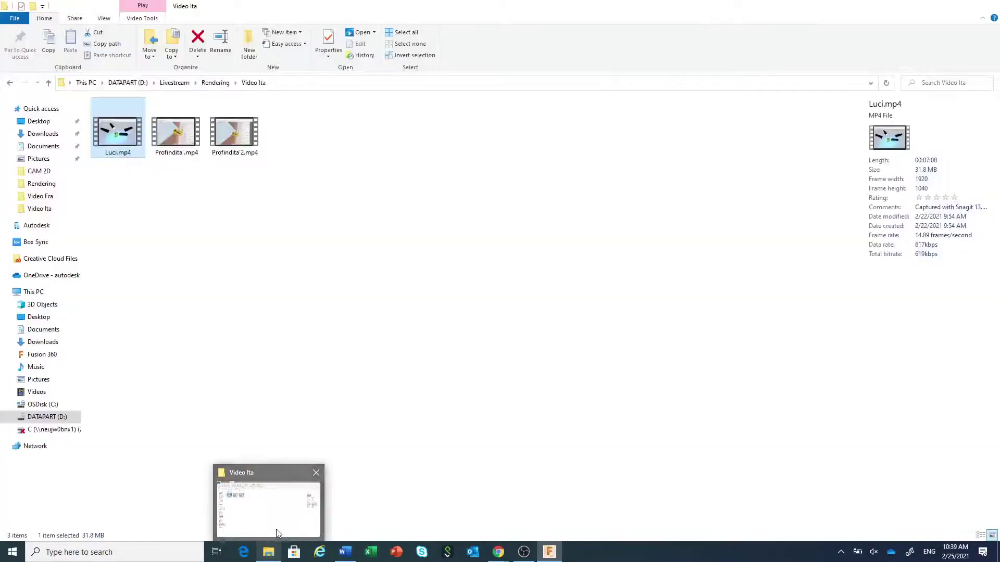
{"action": "left_click", "coordinate": [214, 83]}
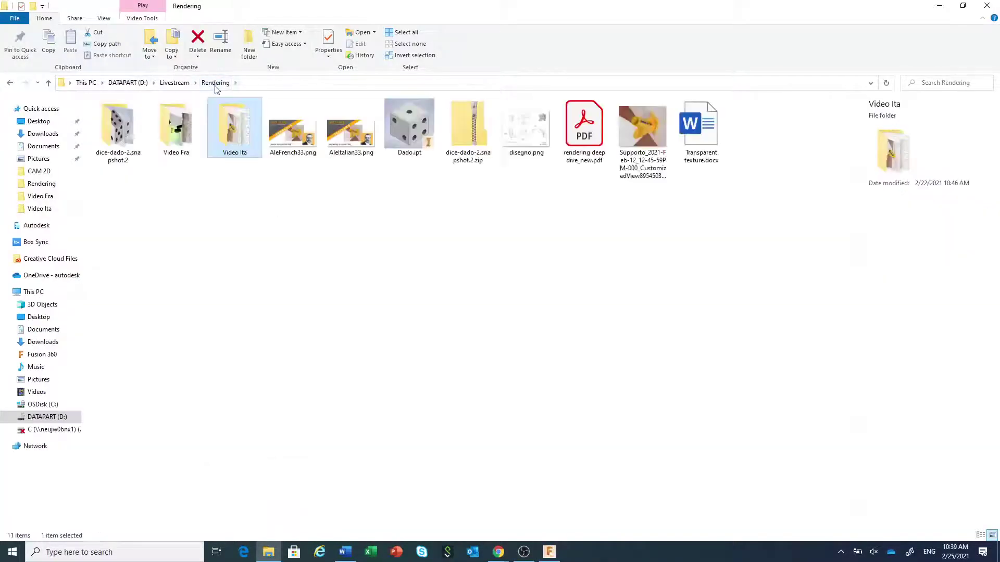
{"action": "double_click", "coordinate": [177, 128]}
{"action": "left_click", "coordinate": [184, 137]}
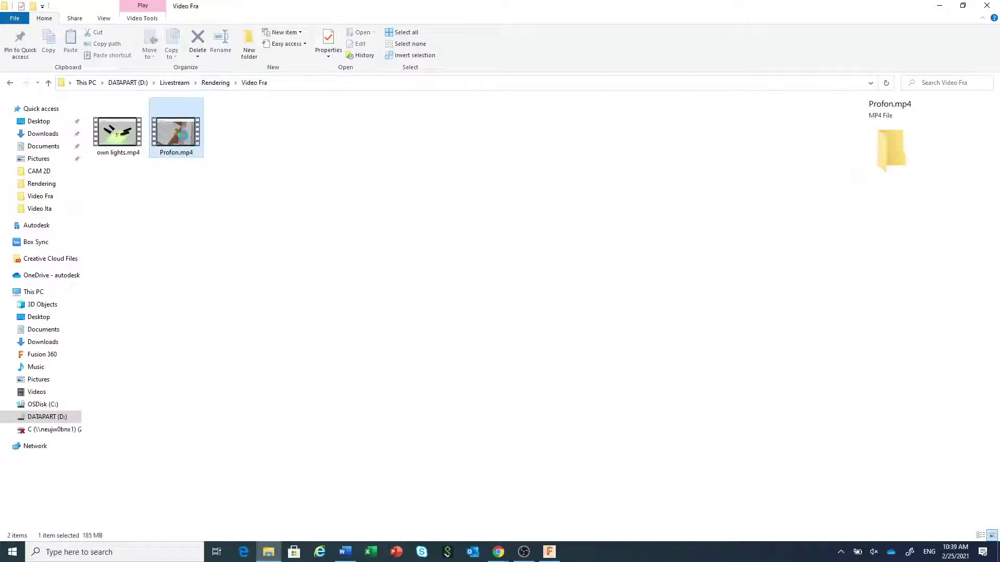
{"action": "double_click", "coordinate": [183, 136]}
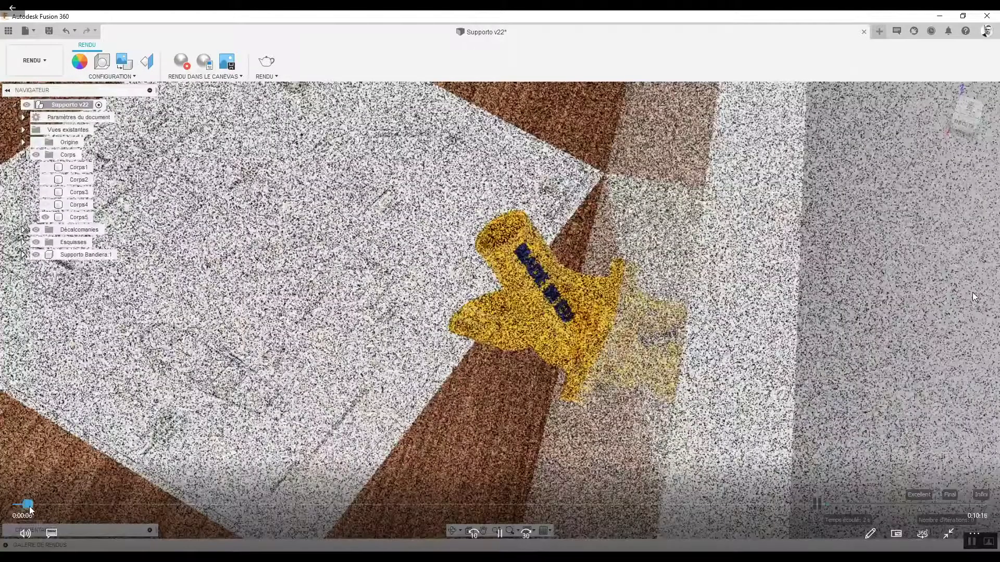
{"action": "left_click", "coordinate": [39, 505]}
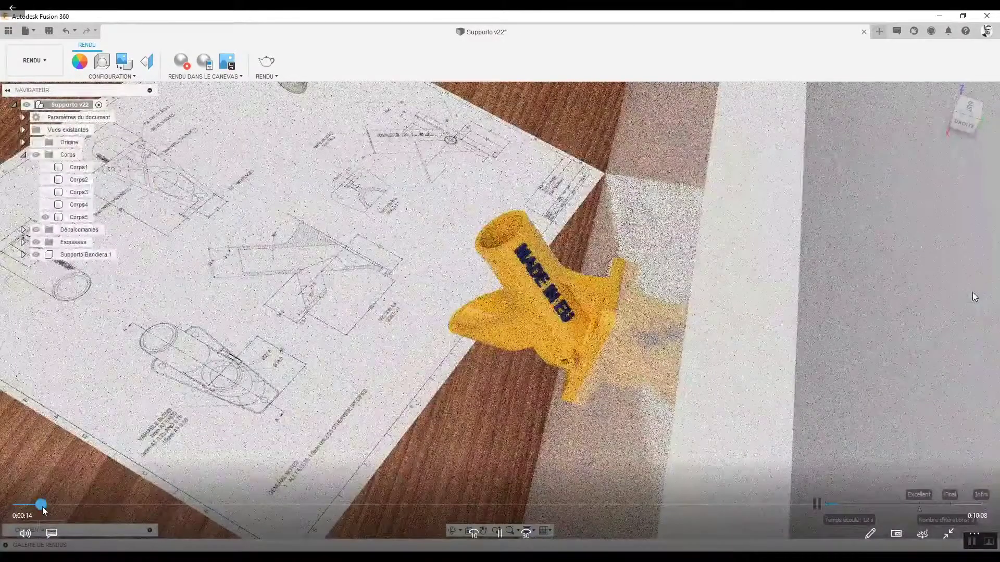
Step: Skip the Profon video ahead to about 8 minutes and on to its end, close it, and return to Fusion 360
{"action": "left_click_drag", "start_coordinate": [44, 511], "coordinate": [763, 510]}
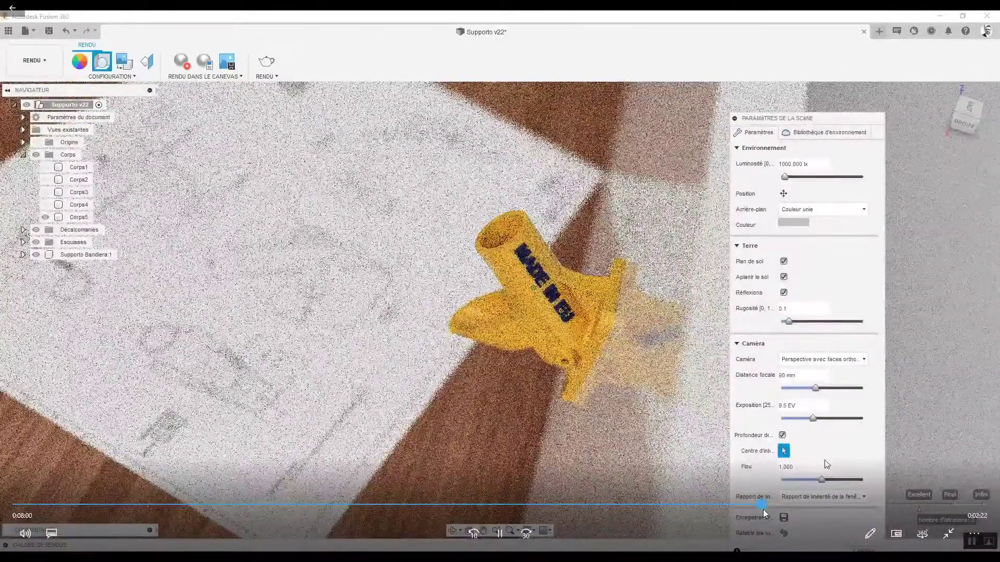
{"action": "left_click_drag", "start_coordinate": [764, 510], "coordinate": [997, 513]}
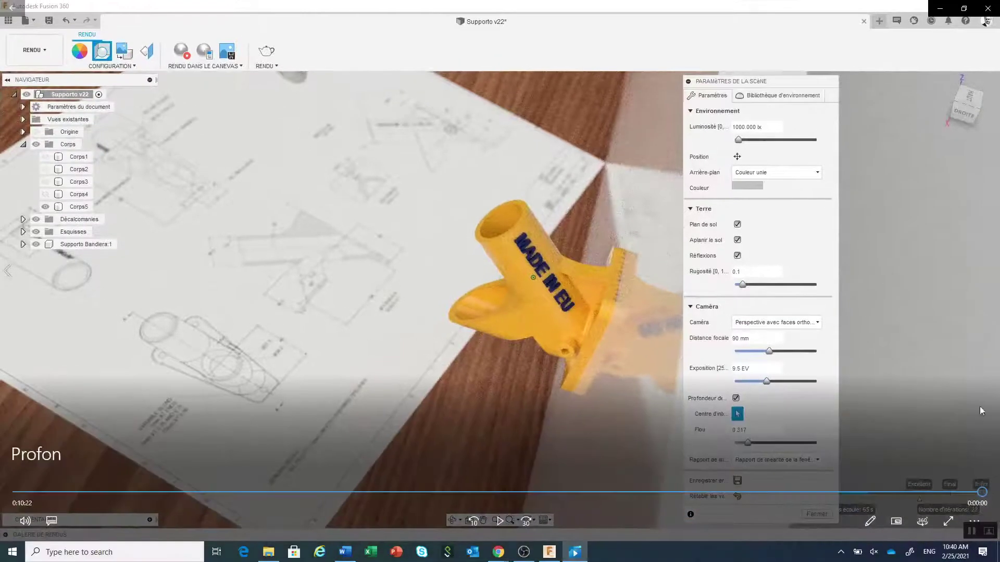
{"action": "left_click", "coordinate": [988, 8]}
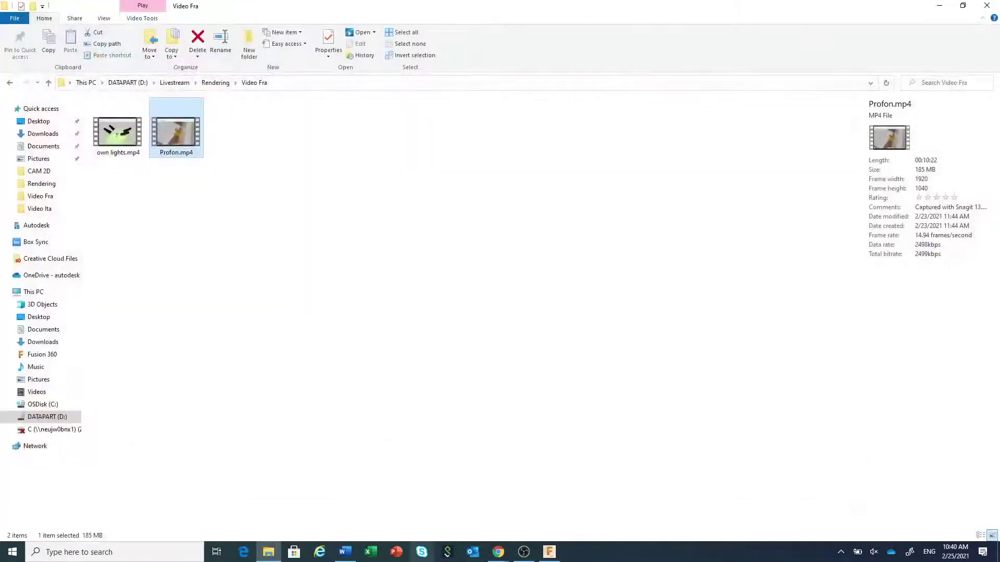
{"action": "left_click", "coordinate": [549, 552]}
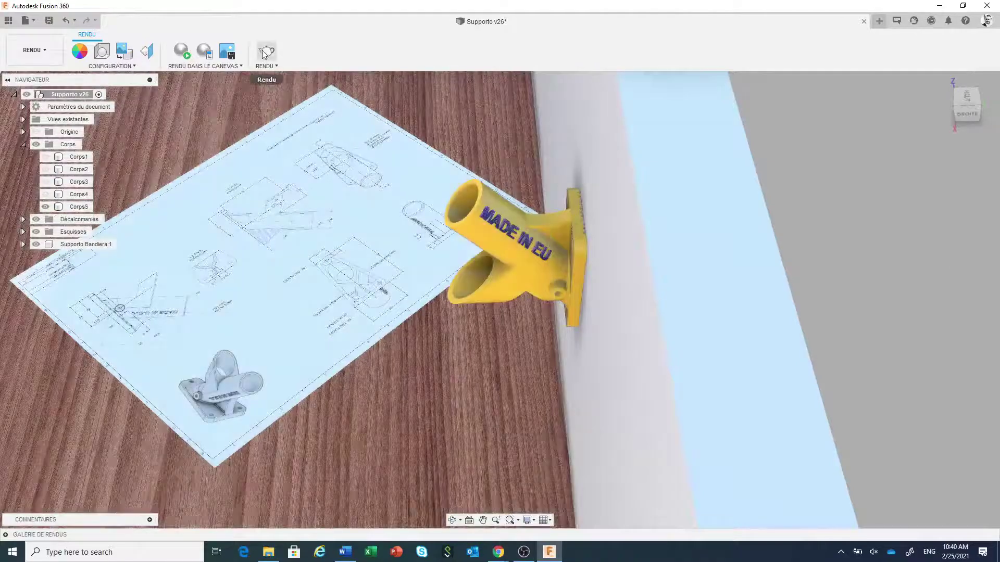
Step: Open the render settings beside the model and review the web, mobile, print and video image size presets
{"action": "left_click", "coordinate": [265, 55]}
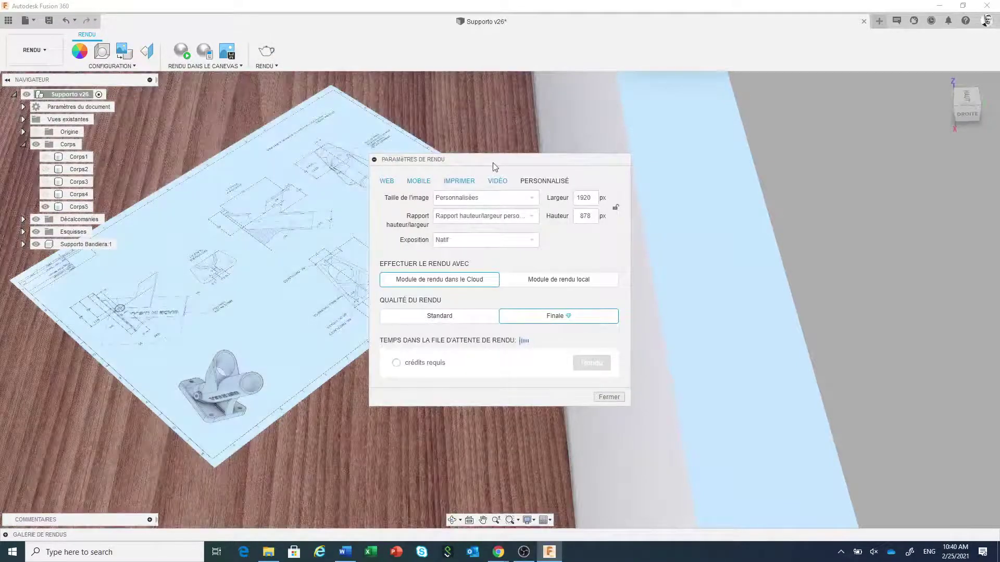
{"action": "left_click_drag", "start_coordinate": [495, 165], "coordinate": [758, 132]}
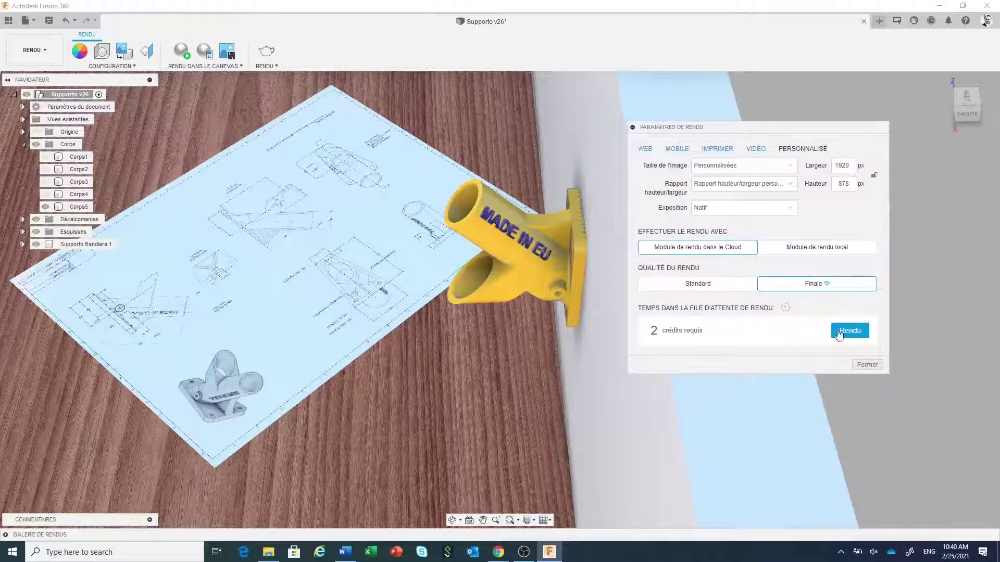
{"action": "left_click", "coordinate": [644, 150]}
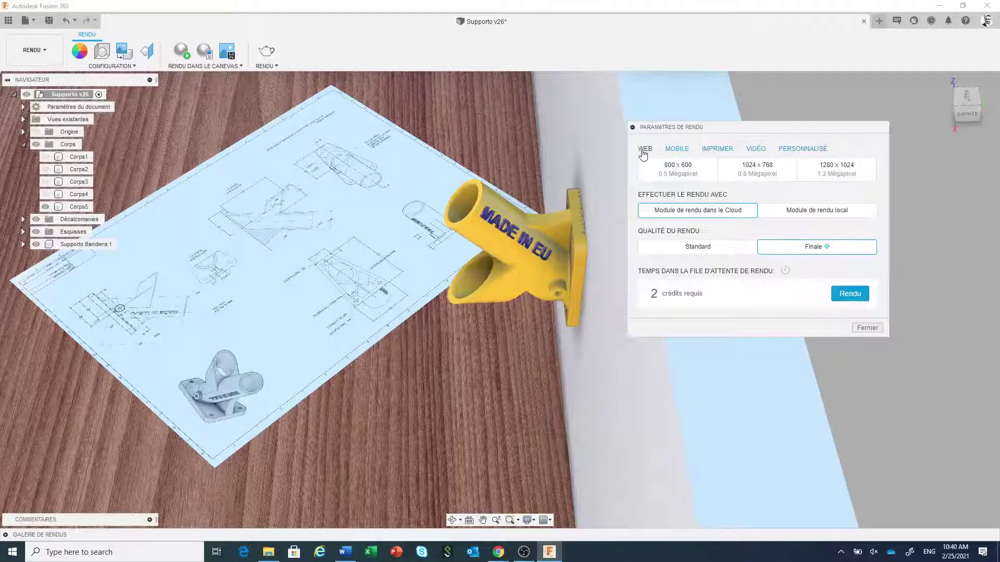
{"action": "left_click", "coordinate": [673, 151]}
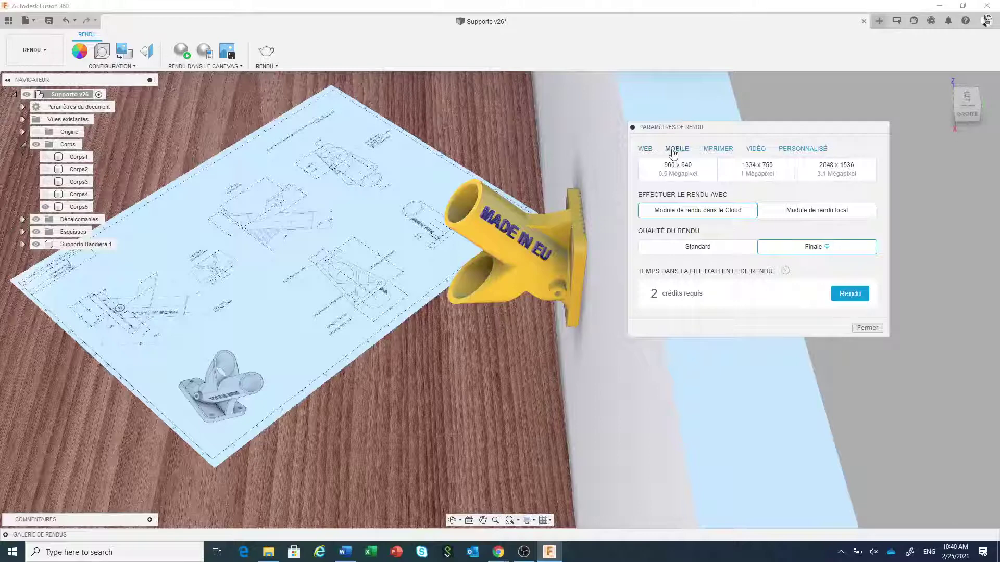
{"action": "left_click", "coordinate": [716, 151]}
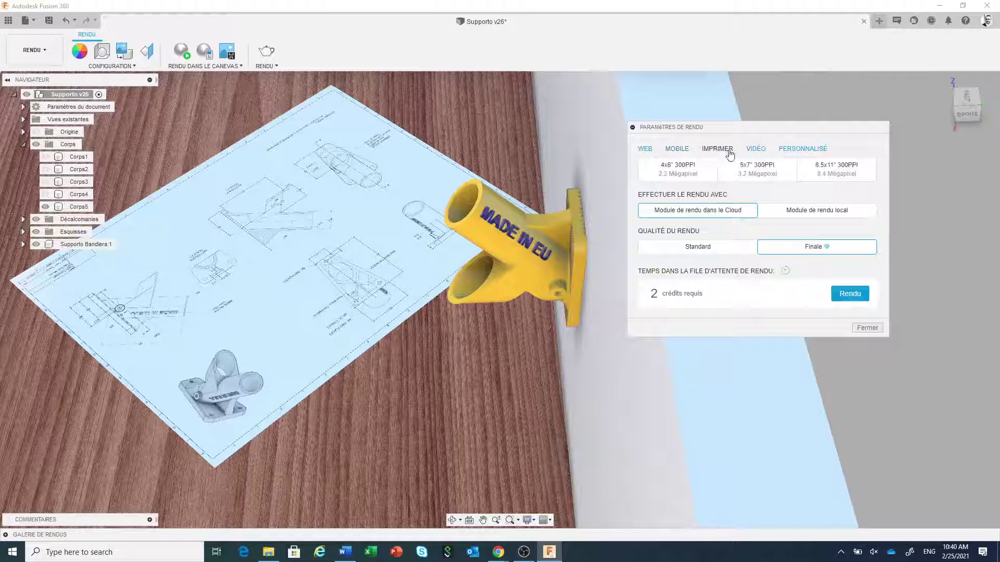
{"action": "left_click", "coordinate": [756, 151]}
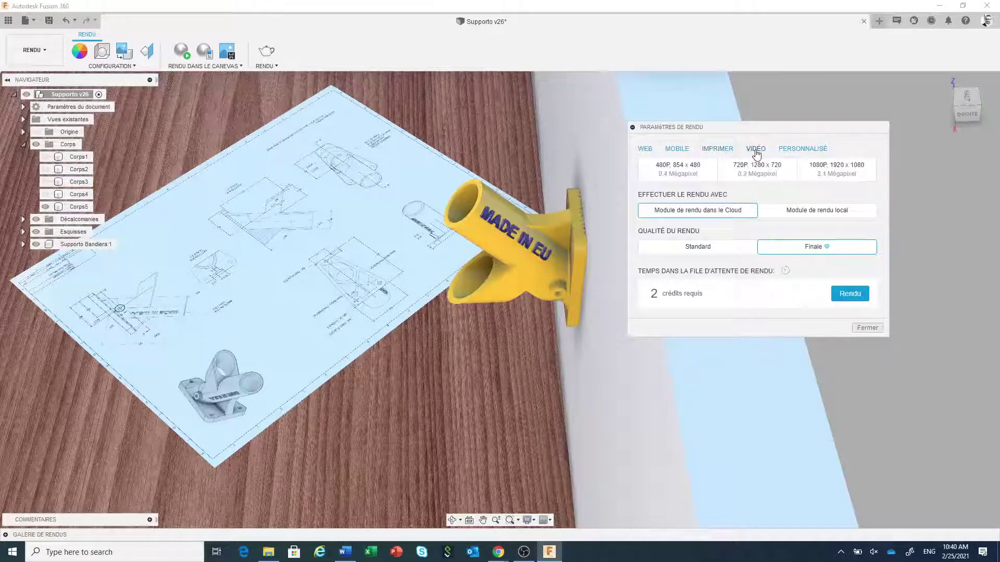
Step: Review the custom image size and aspect ratio choices for the render, and look over the render gallery
{"action": "left_click", "coordinate": [797, 150]}
{"action": "left_click", "coordinate": [785, 168]}
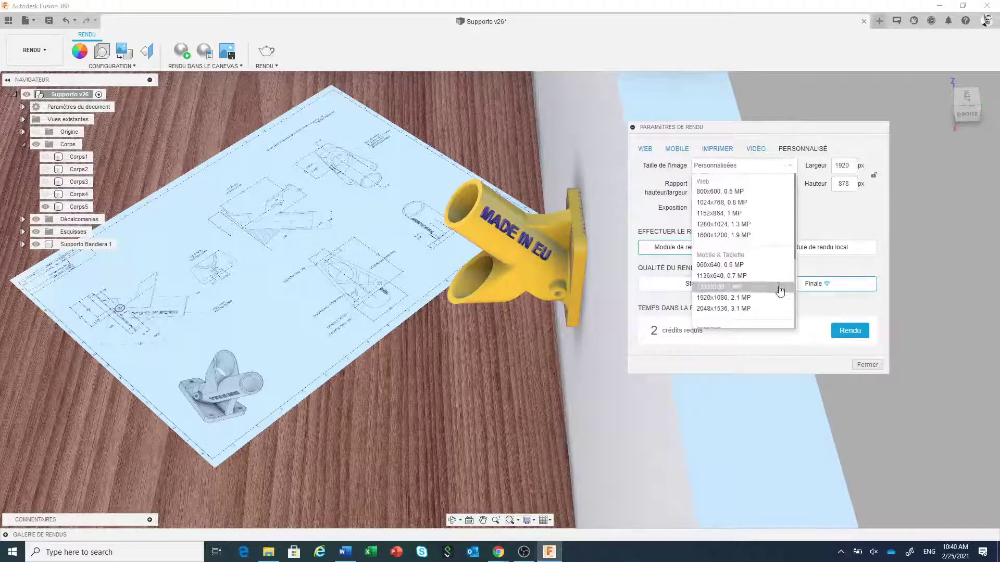
{"action": "scroll", "coordinate": [771, 276], "scroll_direction": "down", "scroll_amount": 2}
{"action": "scroll", "coordinate": [771, 276], "scroll_direction": "down", "scroll_amount": 3}
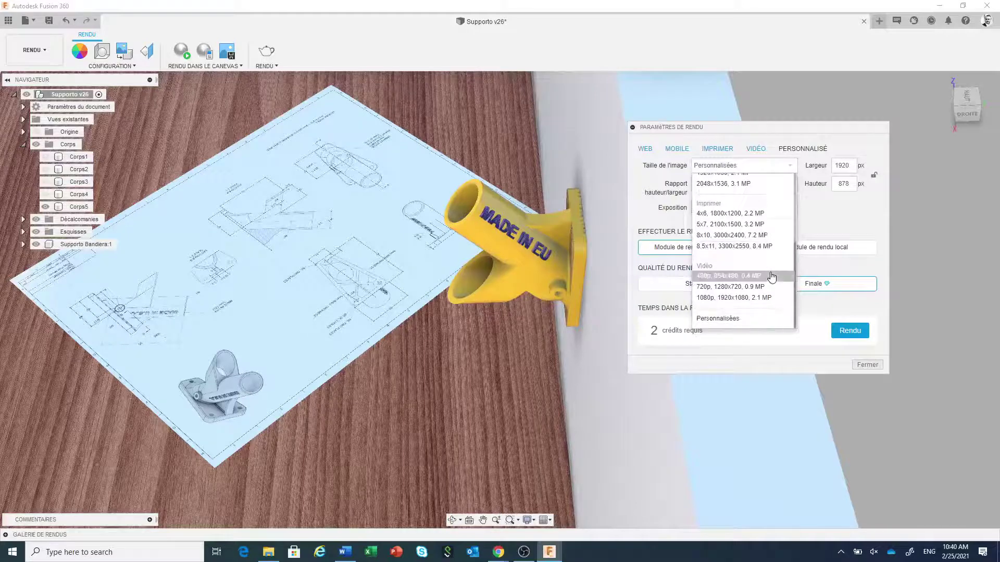
{"action": "scroll", "coordinate": [771, 276], "scroll_direction": "up", "scroll_amount": 5}
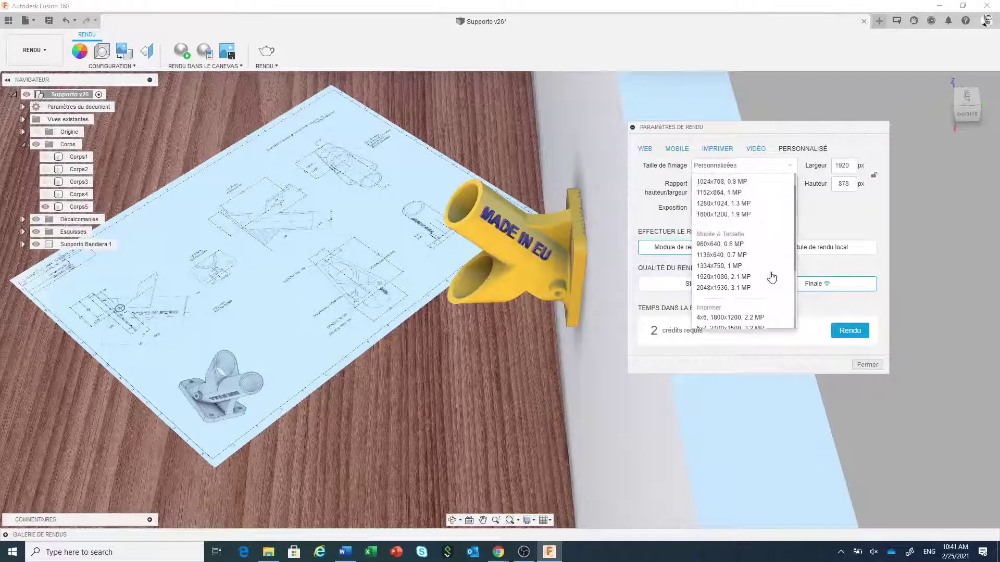
{"action": "left_click", "coordinate": [818, 228]}
{"action": "left_click", "coordinate": [782, 186]}
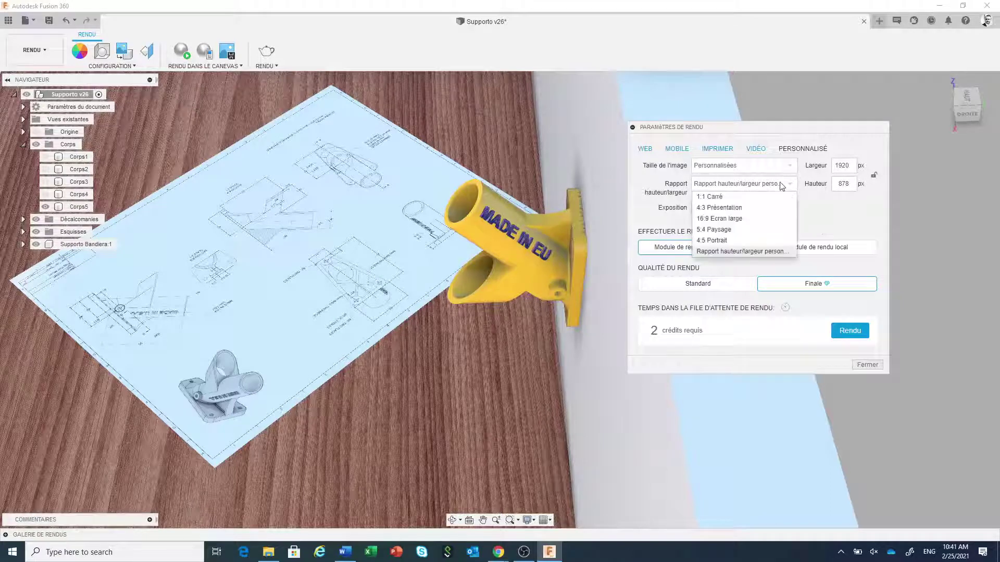
{"action": "left_click", "coordinate": [782, 186]}
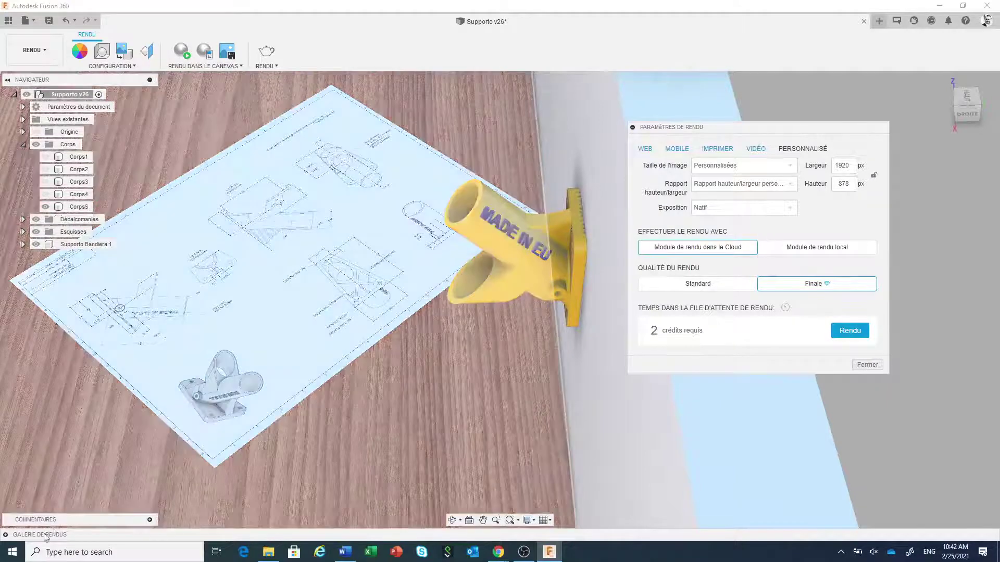
{"action": "left_click", "coordinate": [6, 534]}
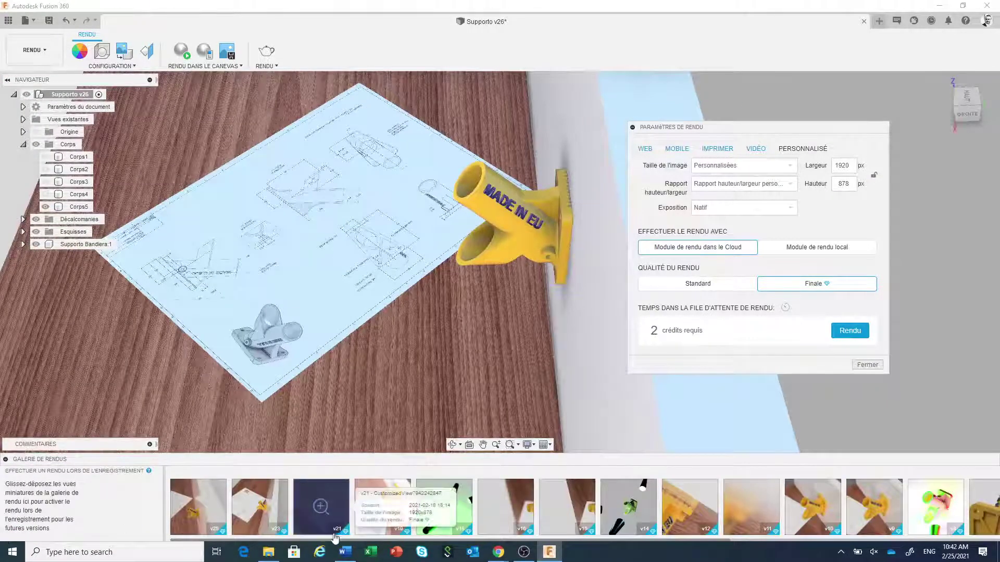
{"action": "left_click", "coordinate": [6, 459]}
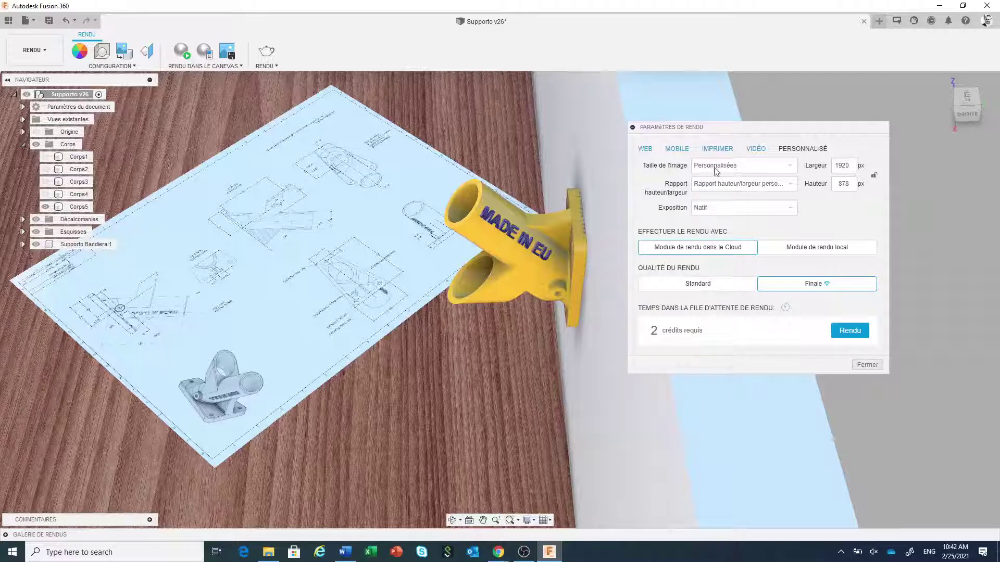
Step: Check the credits required for an 8.5x11" 300PPI print render with final cloud quality, and close the render settings without rendering
{"action": "left_click", "coordinate": [717, 149]}
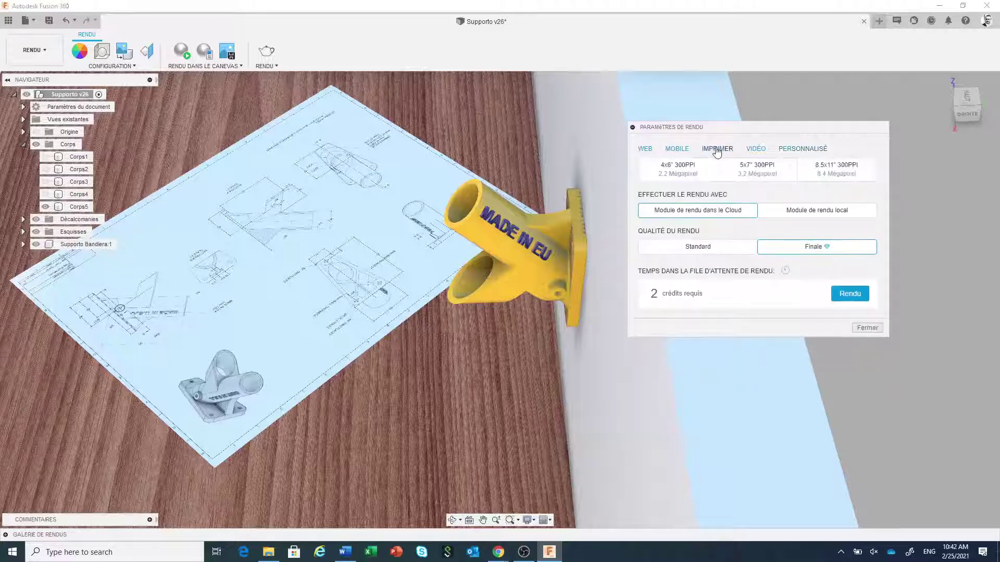
{"action": "left_click", "coordinate": [822, 176]}
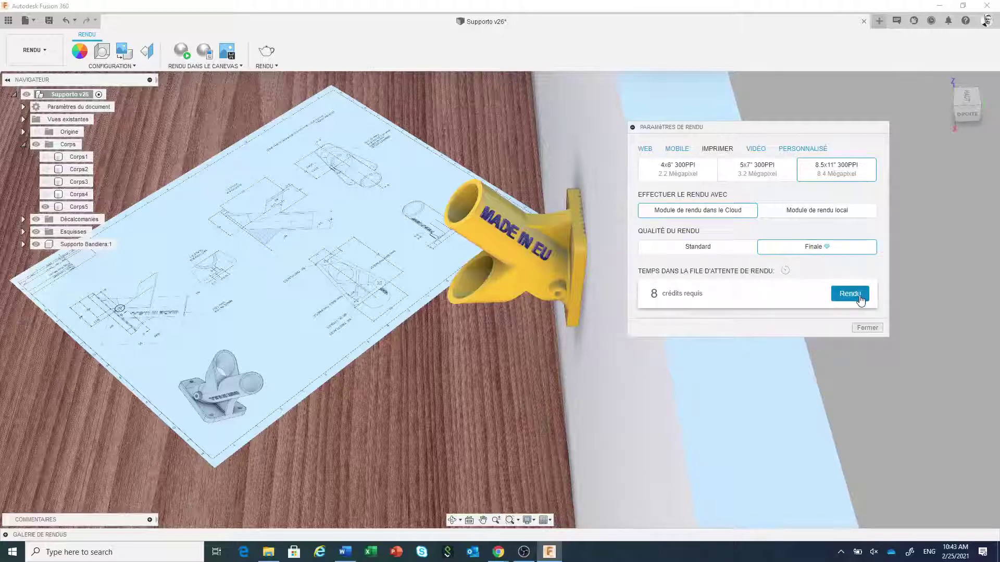
{"action": "left_click", "coordinate": [867, 328]}
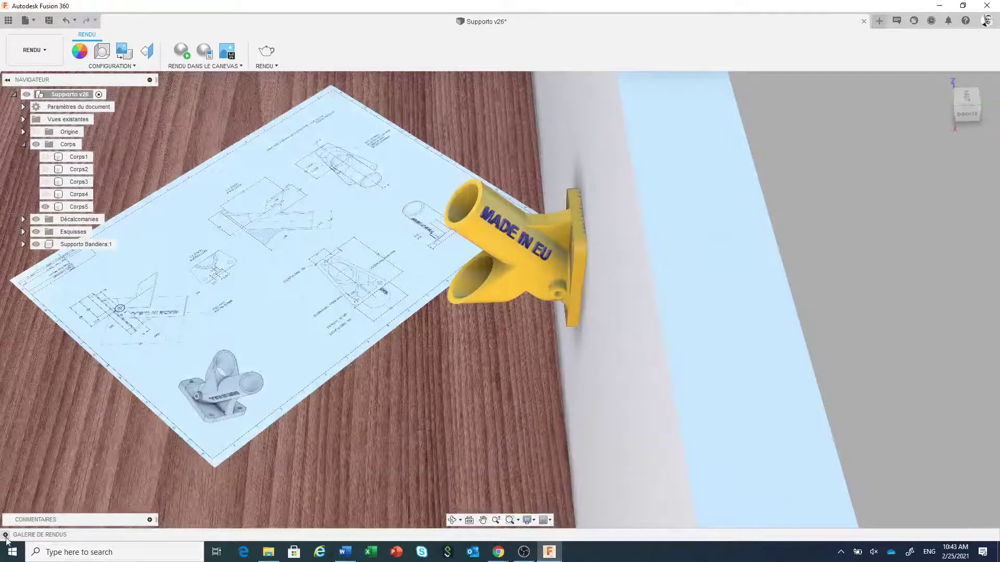
Step: Open the v23 render from the render gallery and enlarge its viewer to nearly fill the screen
{"action": "left_click", "coordinate": [5, 535]}
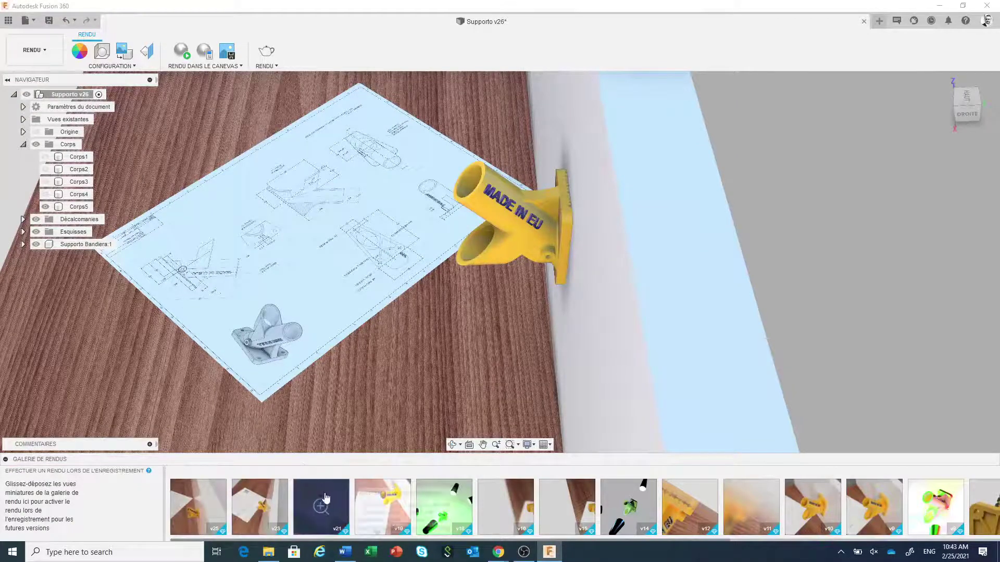
{"action": "left_click", "coordinate": [259, 508]}
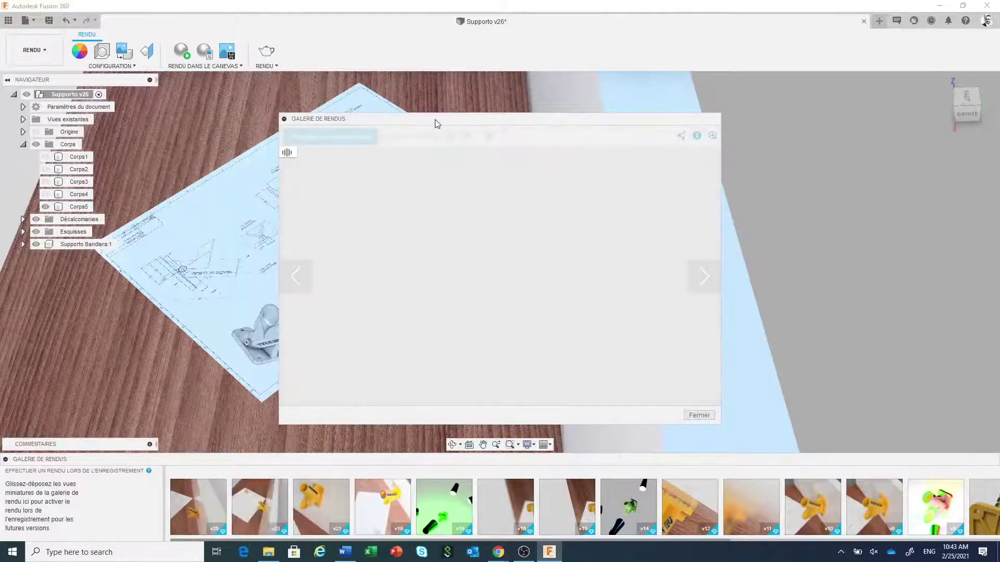
{"action": "left_click_drag", "start_coordinate": [437, 124], "coordinate": [168, 19]}
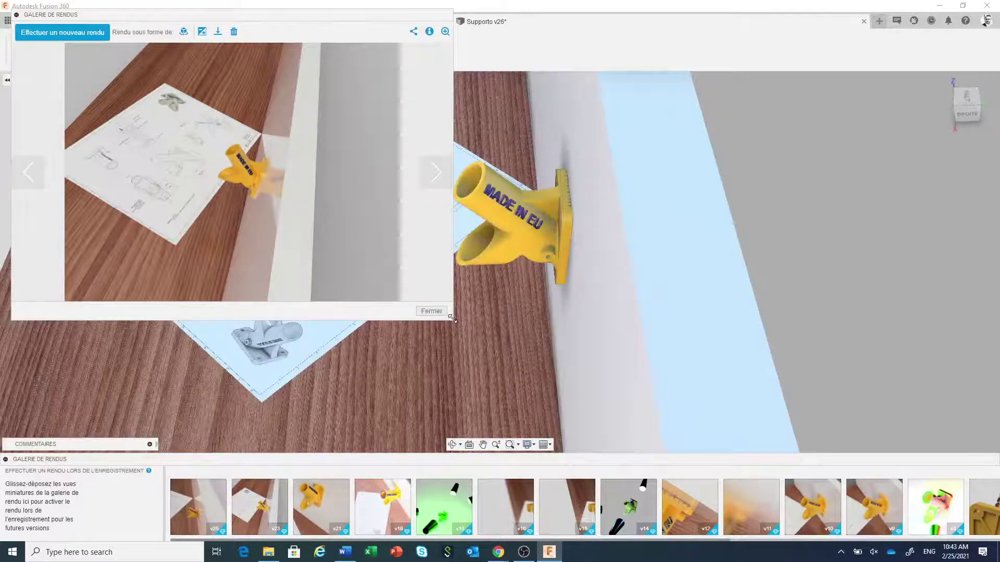
{"action": "left_click_drag", "start_coordinate": [449, 315], "coordinate": [992, 536]}
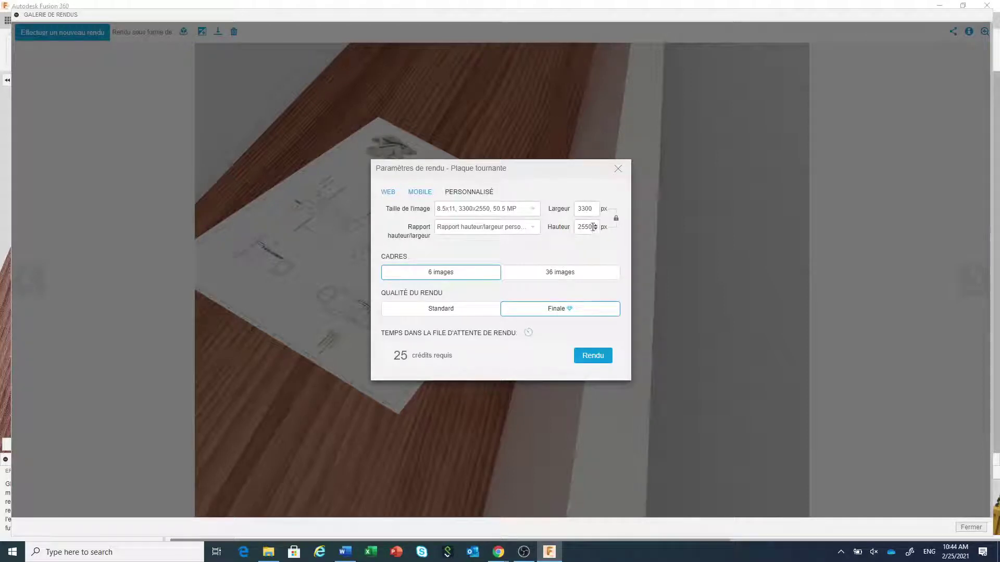
Step: Review the turntable render's web, mobile and custom sizes and its 36-image option, and close the settings without rendering
{"action": "left_click", "coordinate": [389, 192]}
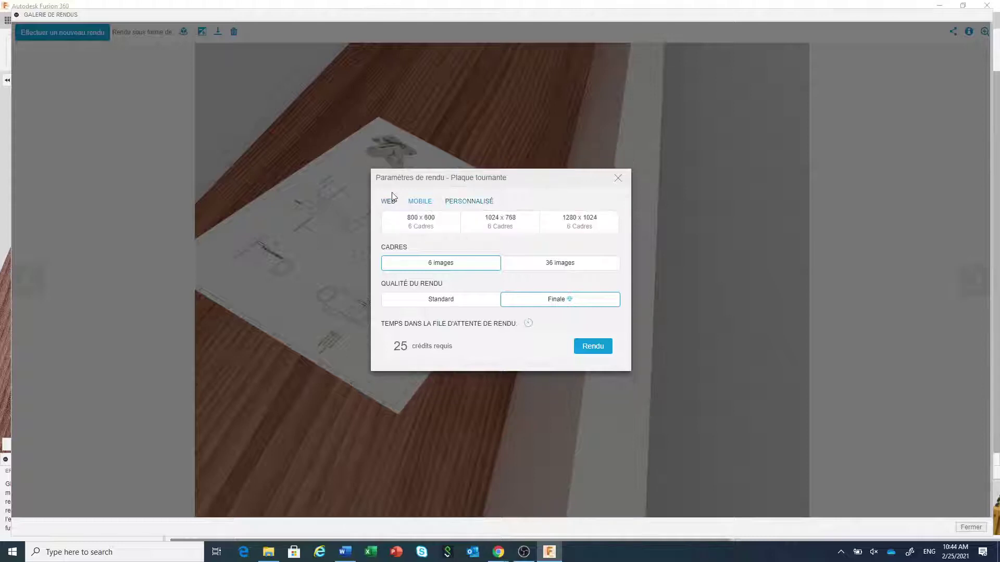
{"action": "left_click", "coordinate": [419, 202]}
{"action": "left_click", "coordinate": [461, 203]}
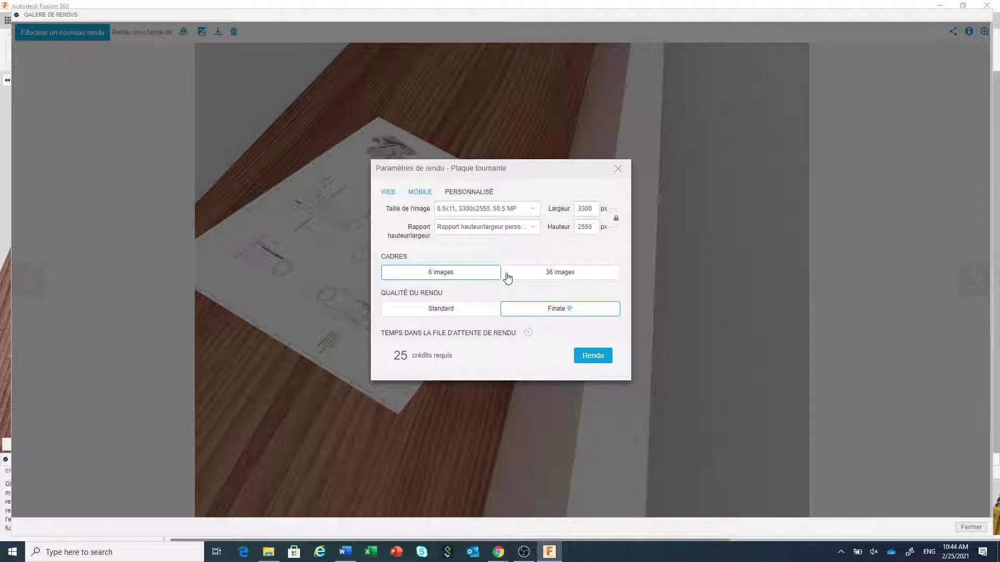
{"action": "left_click", "coordinate": [558, 280]}
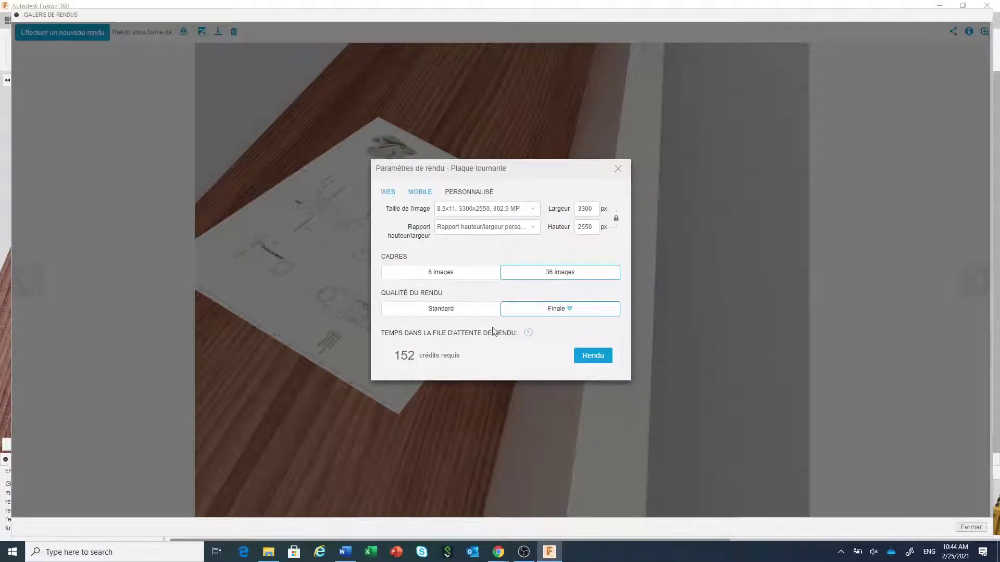
{"action": "left_click", "coordinate": [619, 169]}
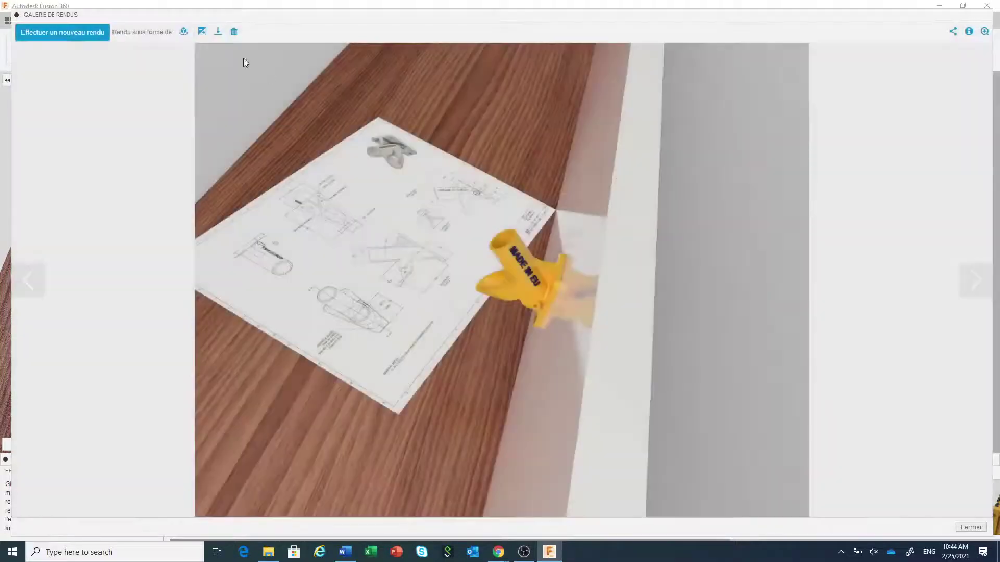
Step: Try post-processing the render with an exposure of 10.80 and the Neutre and Vive presets, and close without applying
{"action": "left_click", "coordinate": [202, 34]}
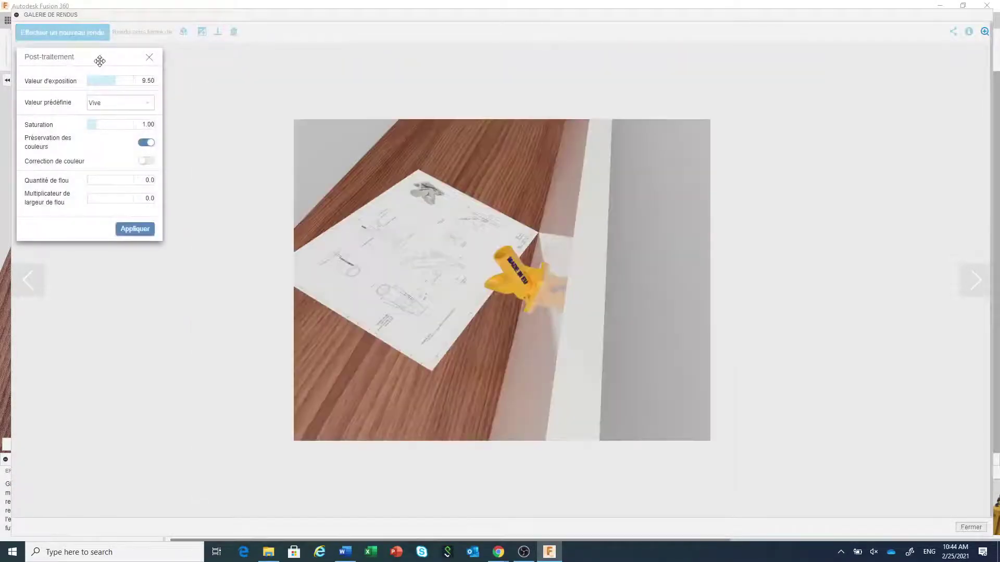
{"action": "left_click_drag", "start_coordinate": [100, 60], "coordinate": [175, 148]}
{"action": "left_click", "coordinate": [201, 163]}
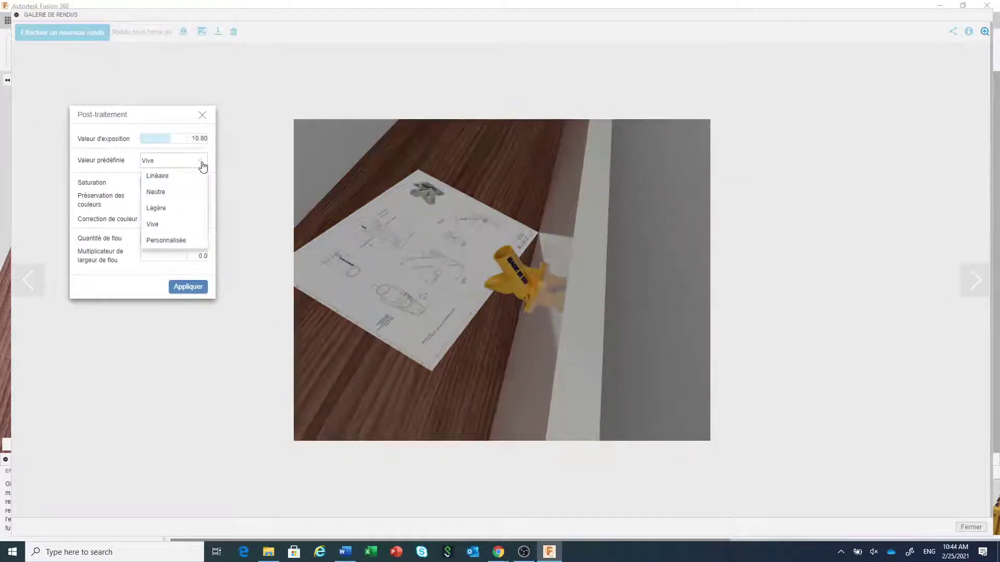
{"action": "left_click", "coordinate": [182, 191]}
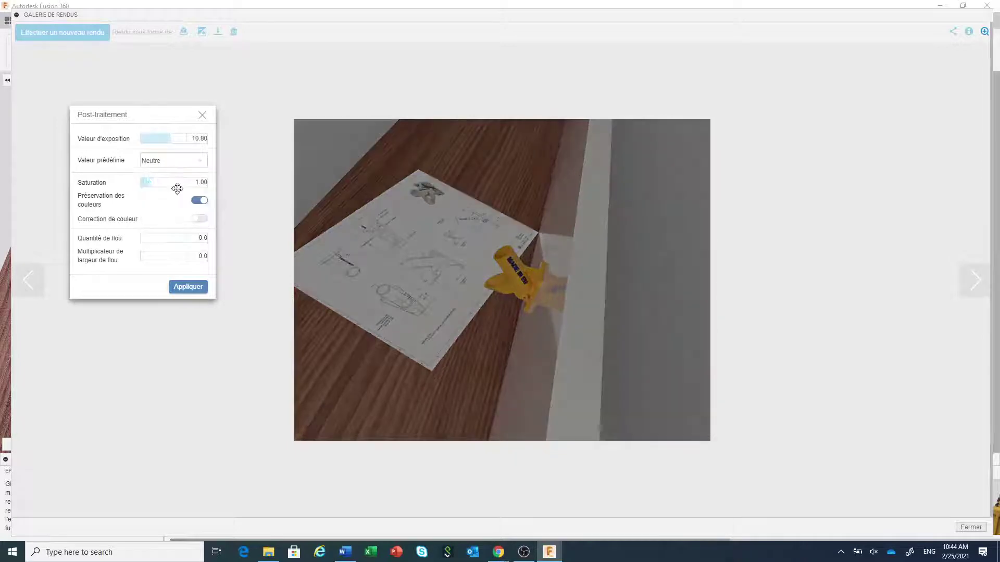
{"action": "left_click", "coordinate": [198, 162]}
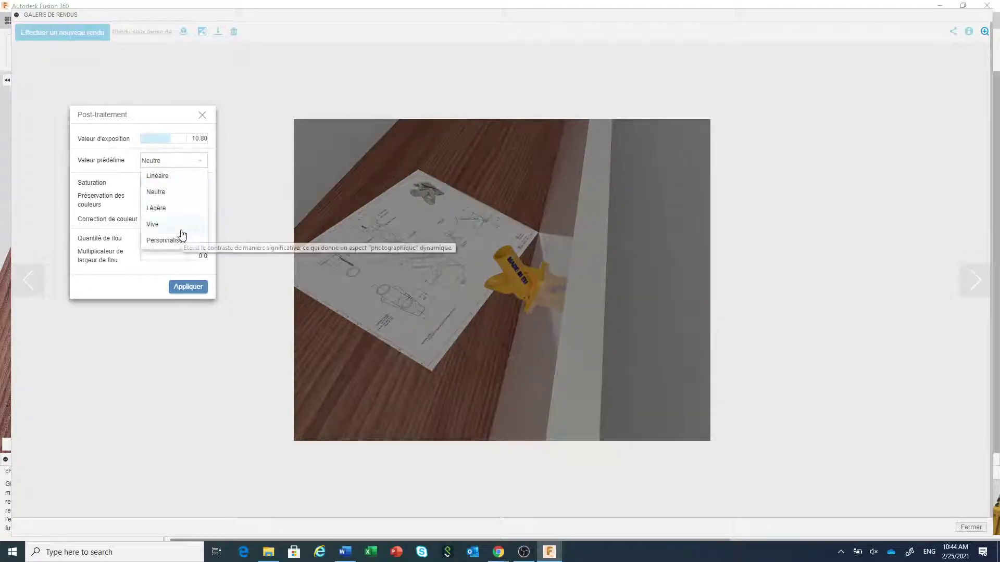
{"action": "left_click", "coordinate": [180, 228]}
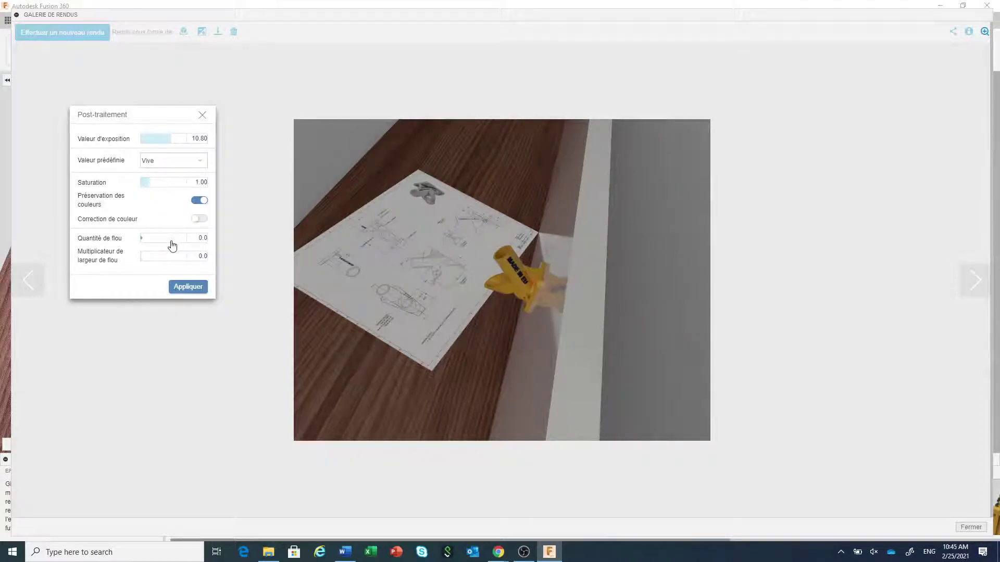
{"action": "left_click", "coordinate": [202, 115]}
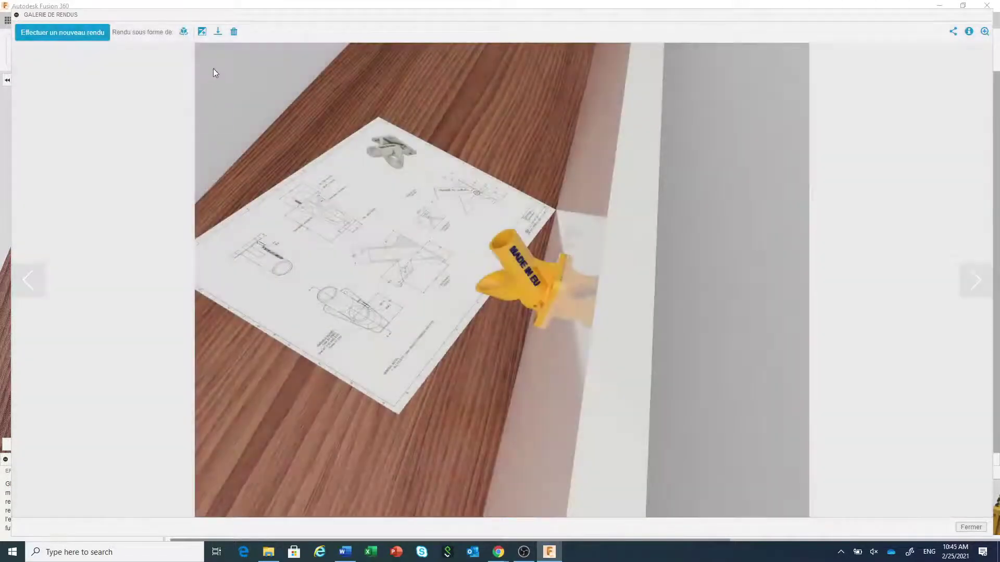
Step: Review the image formats available for downloading the finished render, and close the enlarged gallery view
{"action": "left_click", "coordinate": [218, 32]}
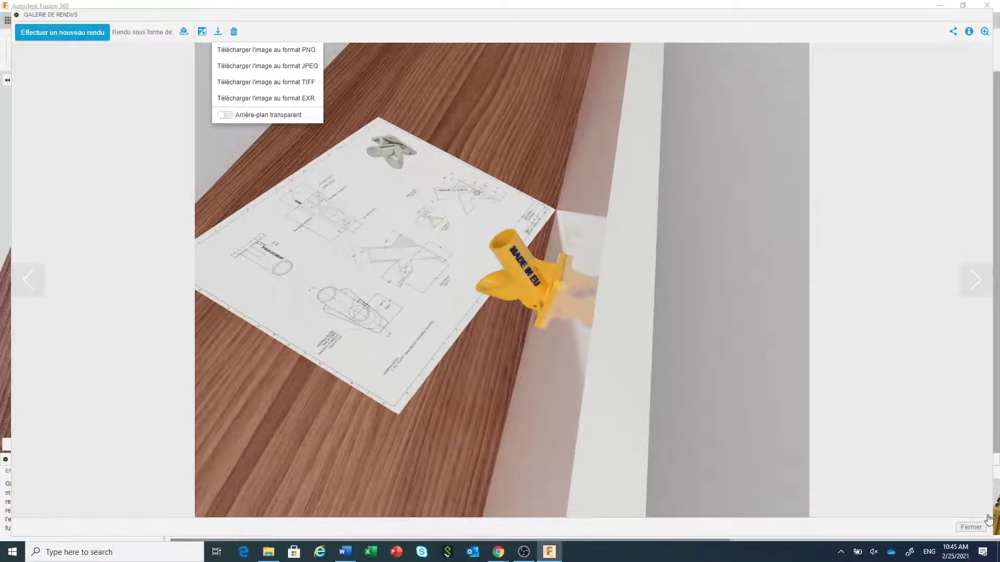
{"action": "left_click", "coordinate": [970, 527]}
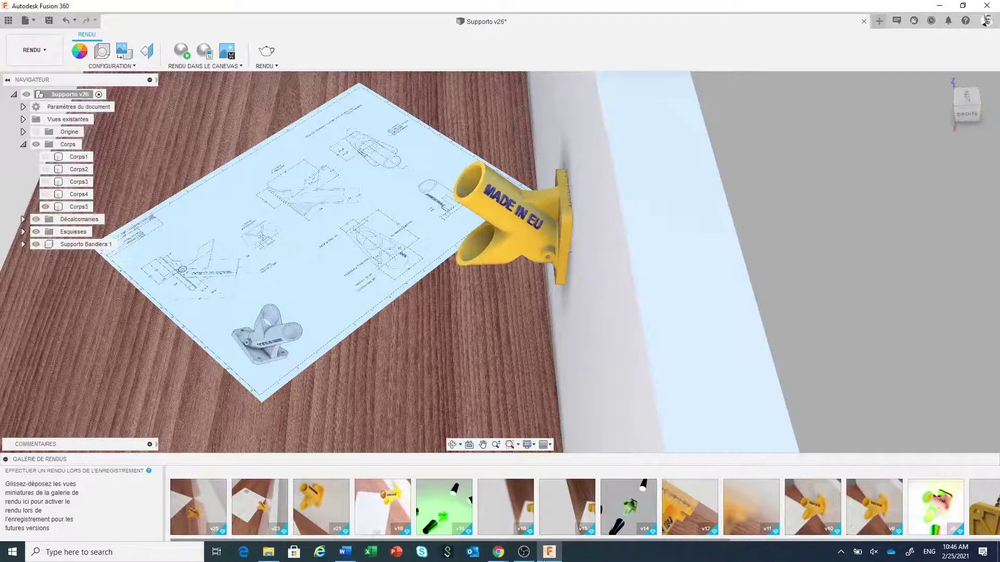
Step: Switch to OBS and activate the Face Recording scene
{"action": "left_click", "coordinate": [523, 552]}
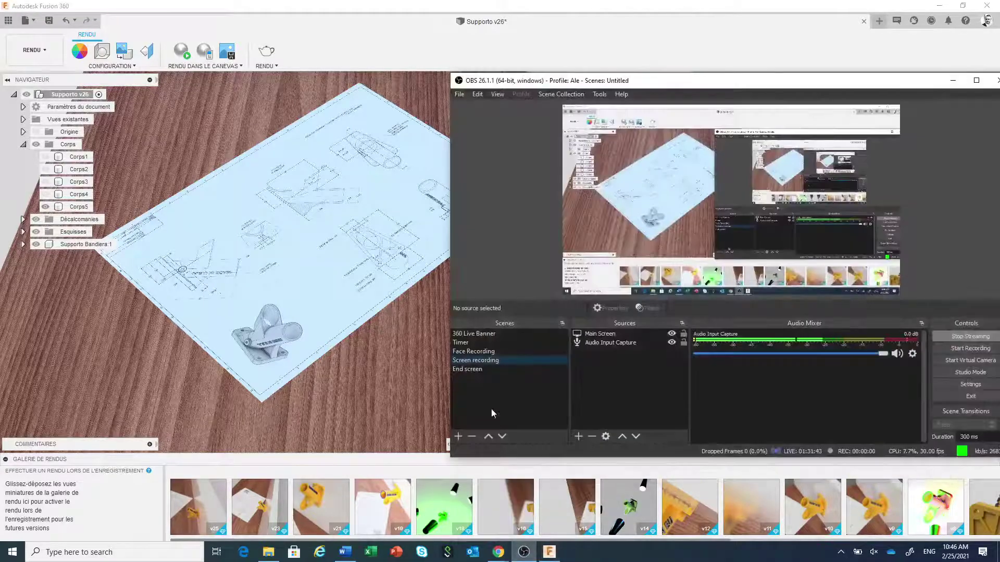
{"action": "left_click", "coordinate": [482, 351]}
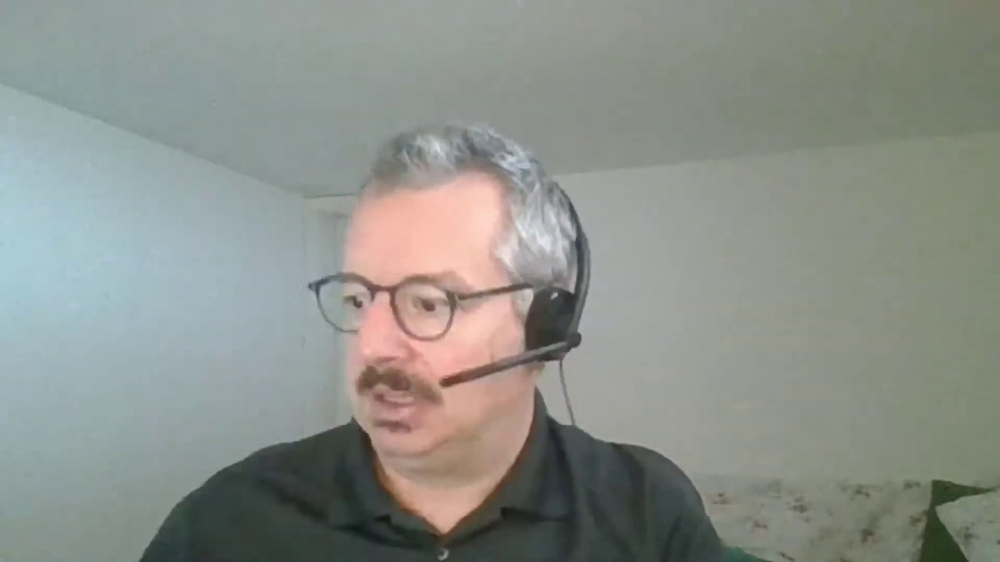